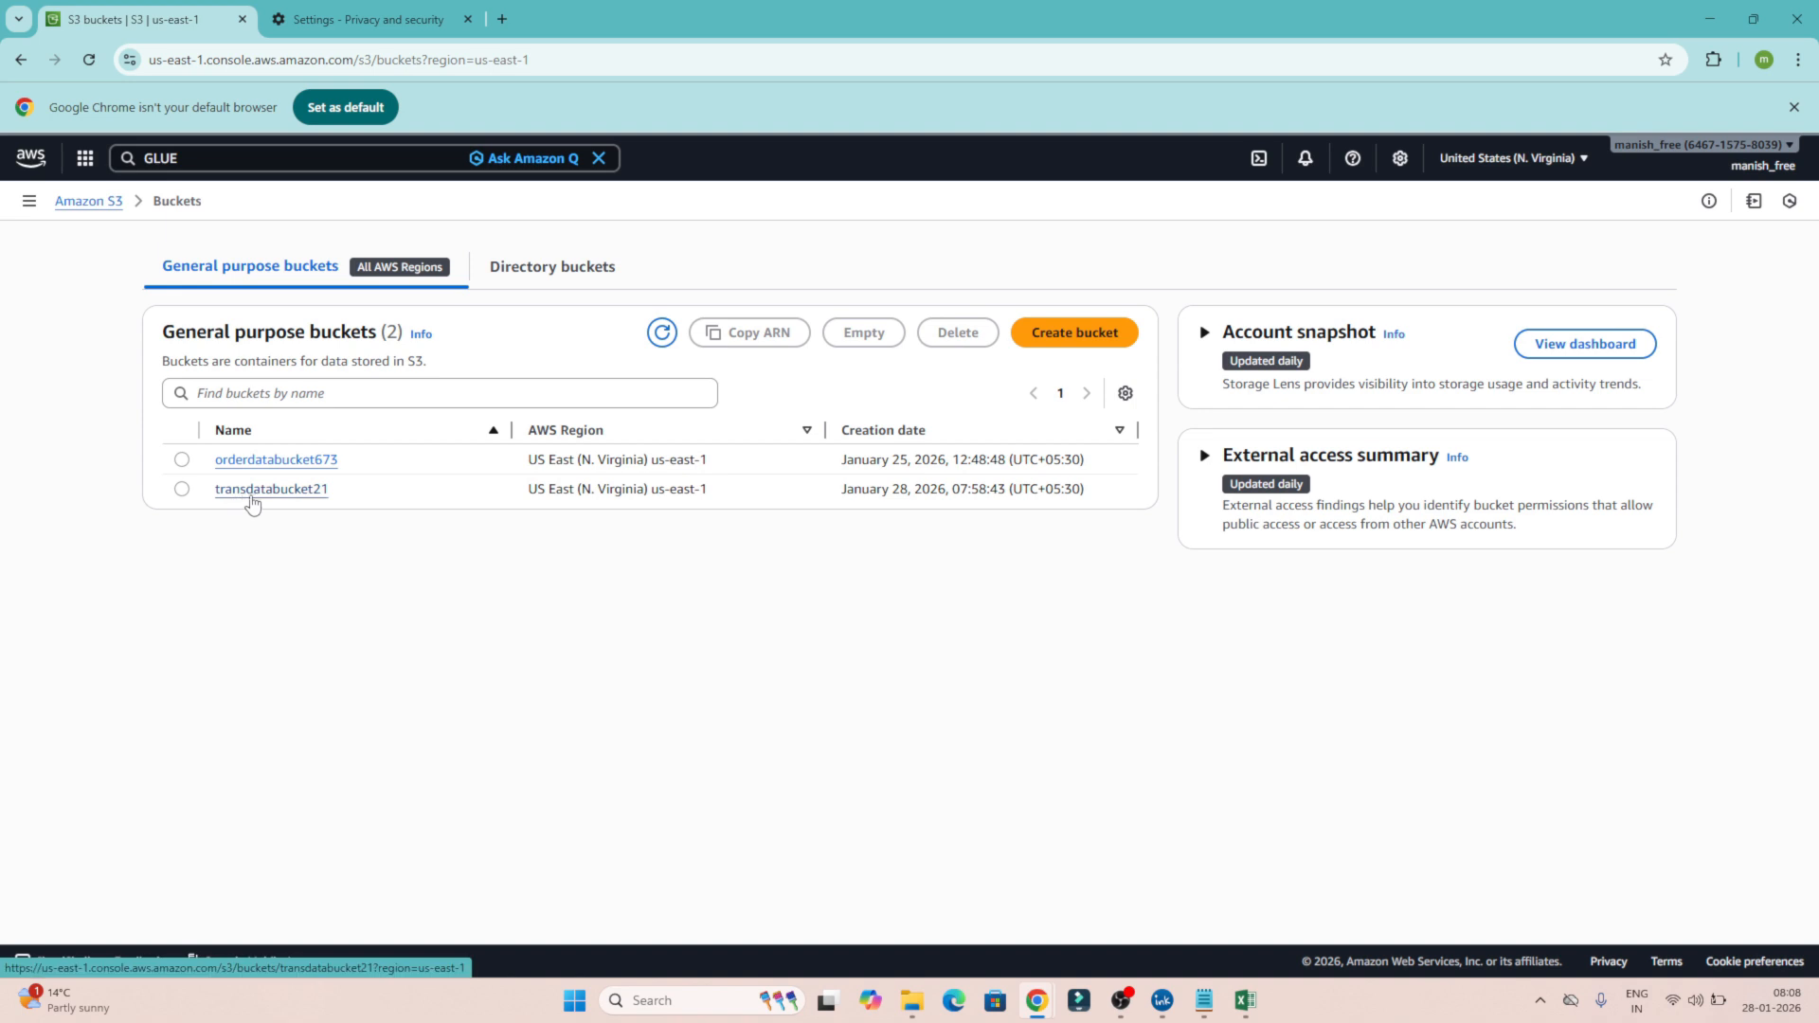
Upload transaction.csv from the dataset folder to the transdatabucket21 S3 bucket and close the upload status page
{"action": "left_click", "coordinate": [293, 491]}
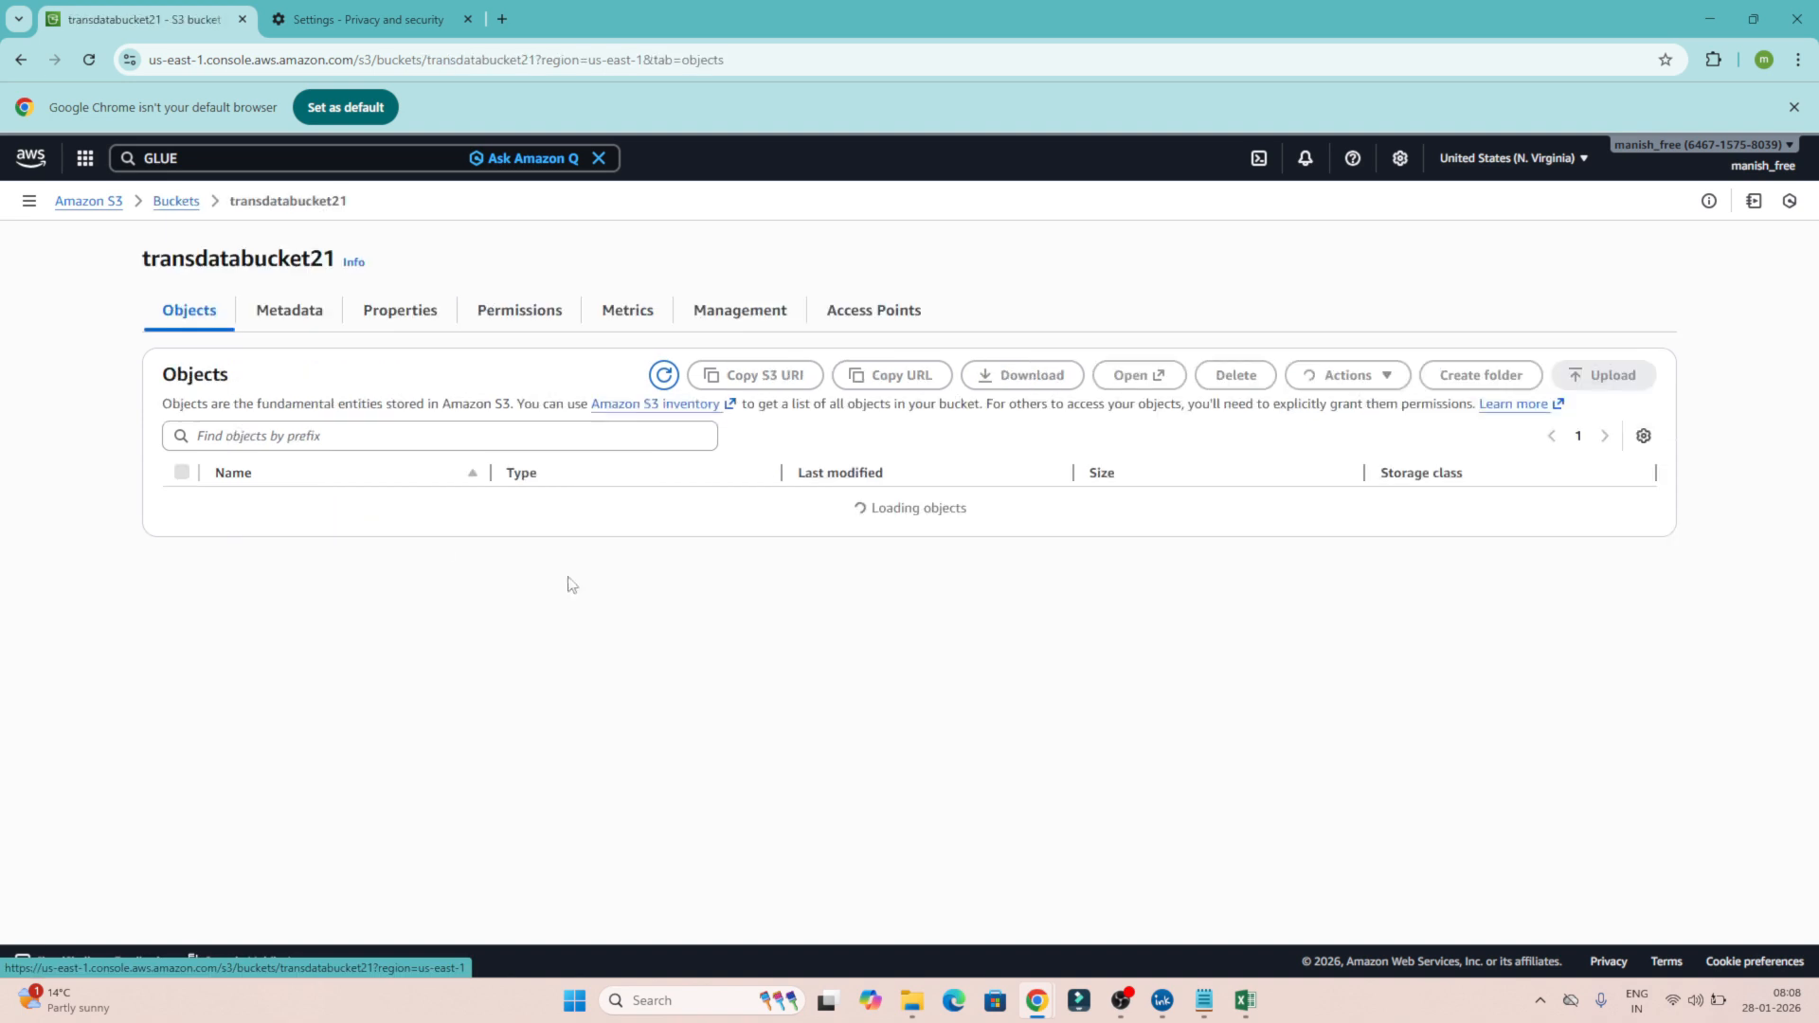
{"action": "left_click", "coordinate": [1614, 379]}
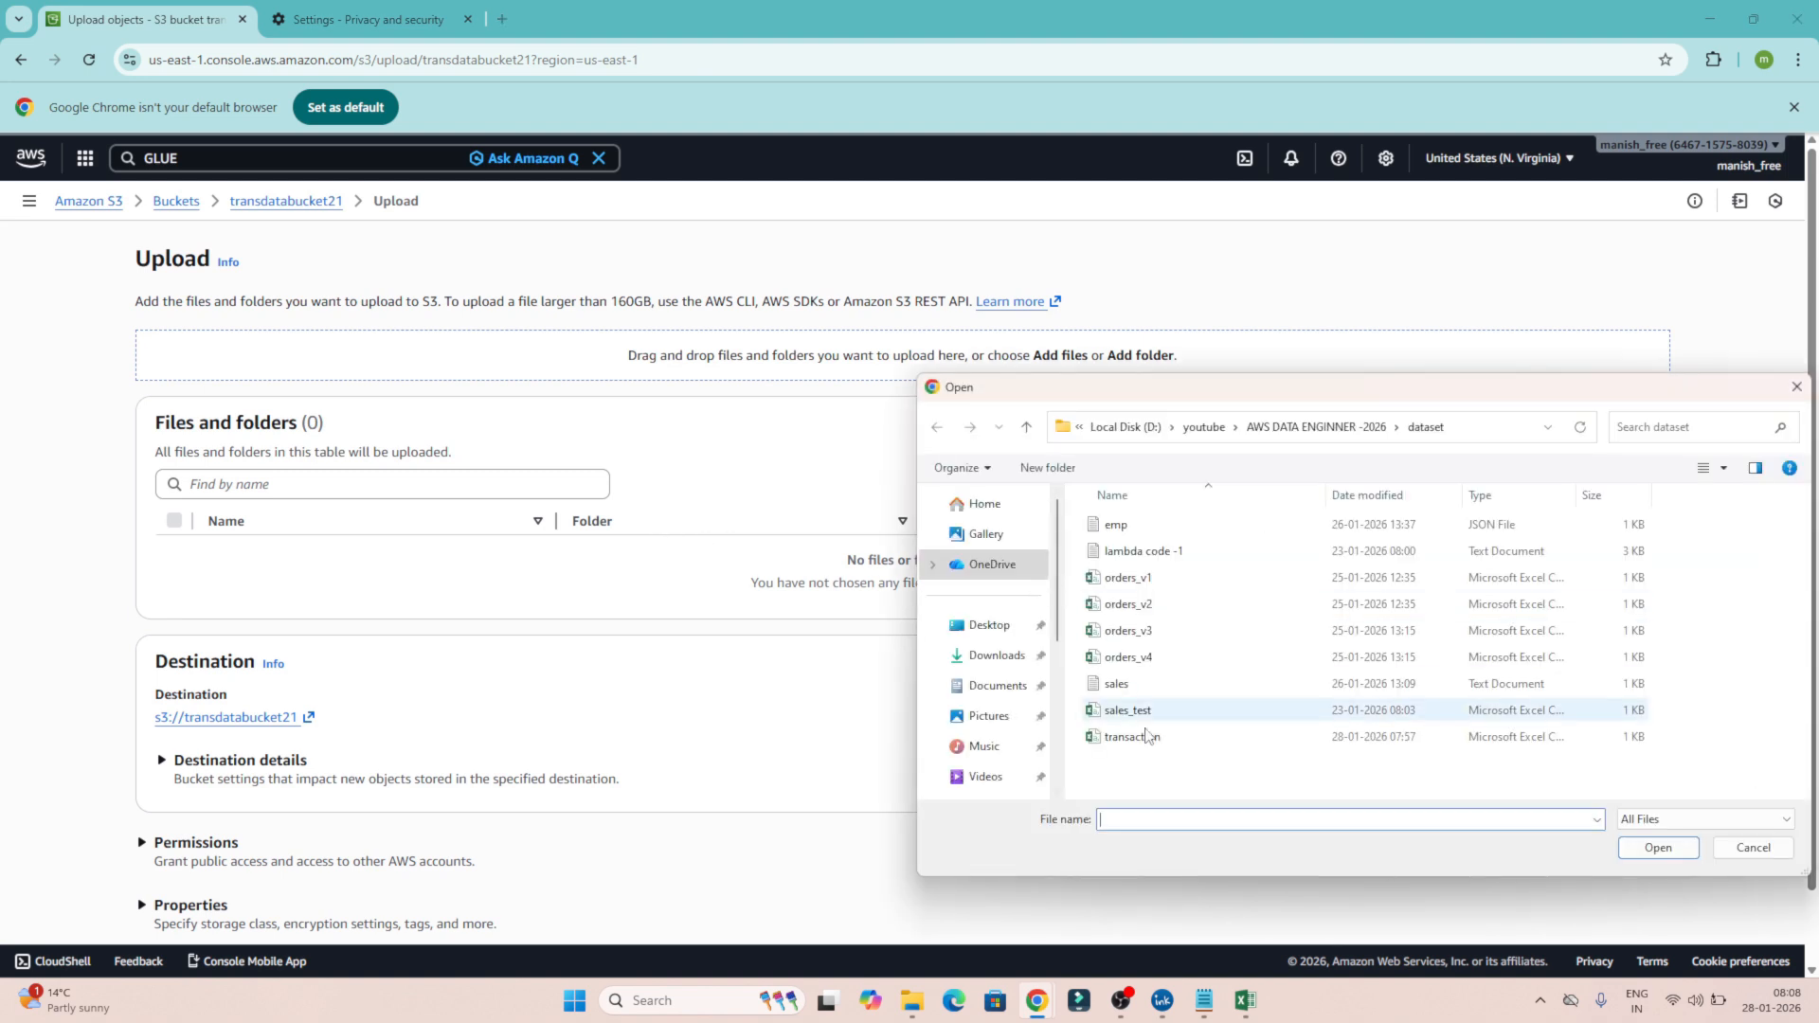
{"action": "left_click", "coordinate": [1147, 747]}
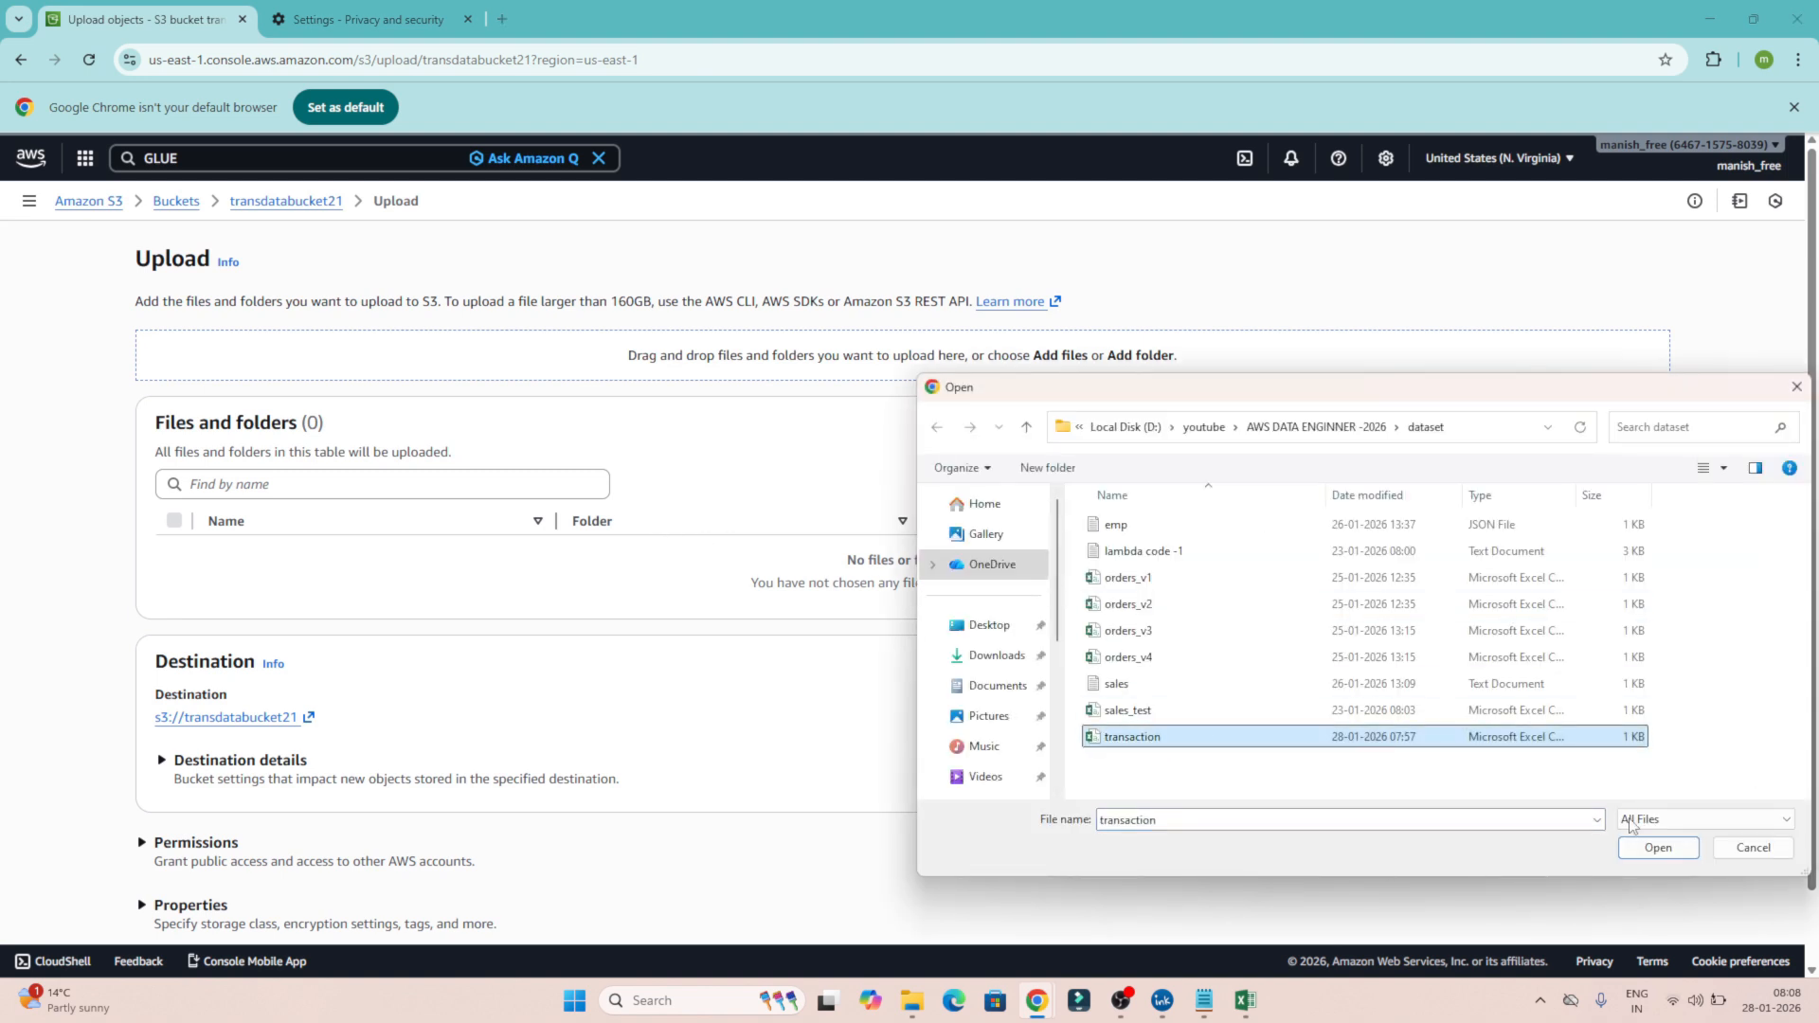
{"action": "left_click", "coordinate": [1654, 848]}
{"action": "scroll", "coordinate": [1137, 692], "scroll_direction": "down", "scroll_amount": 1}
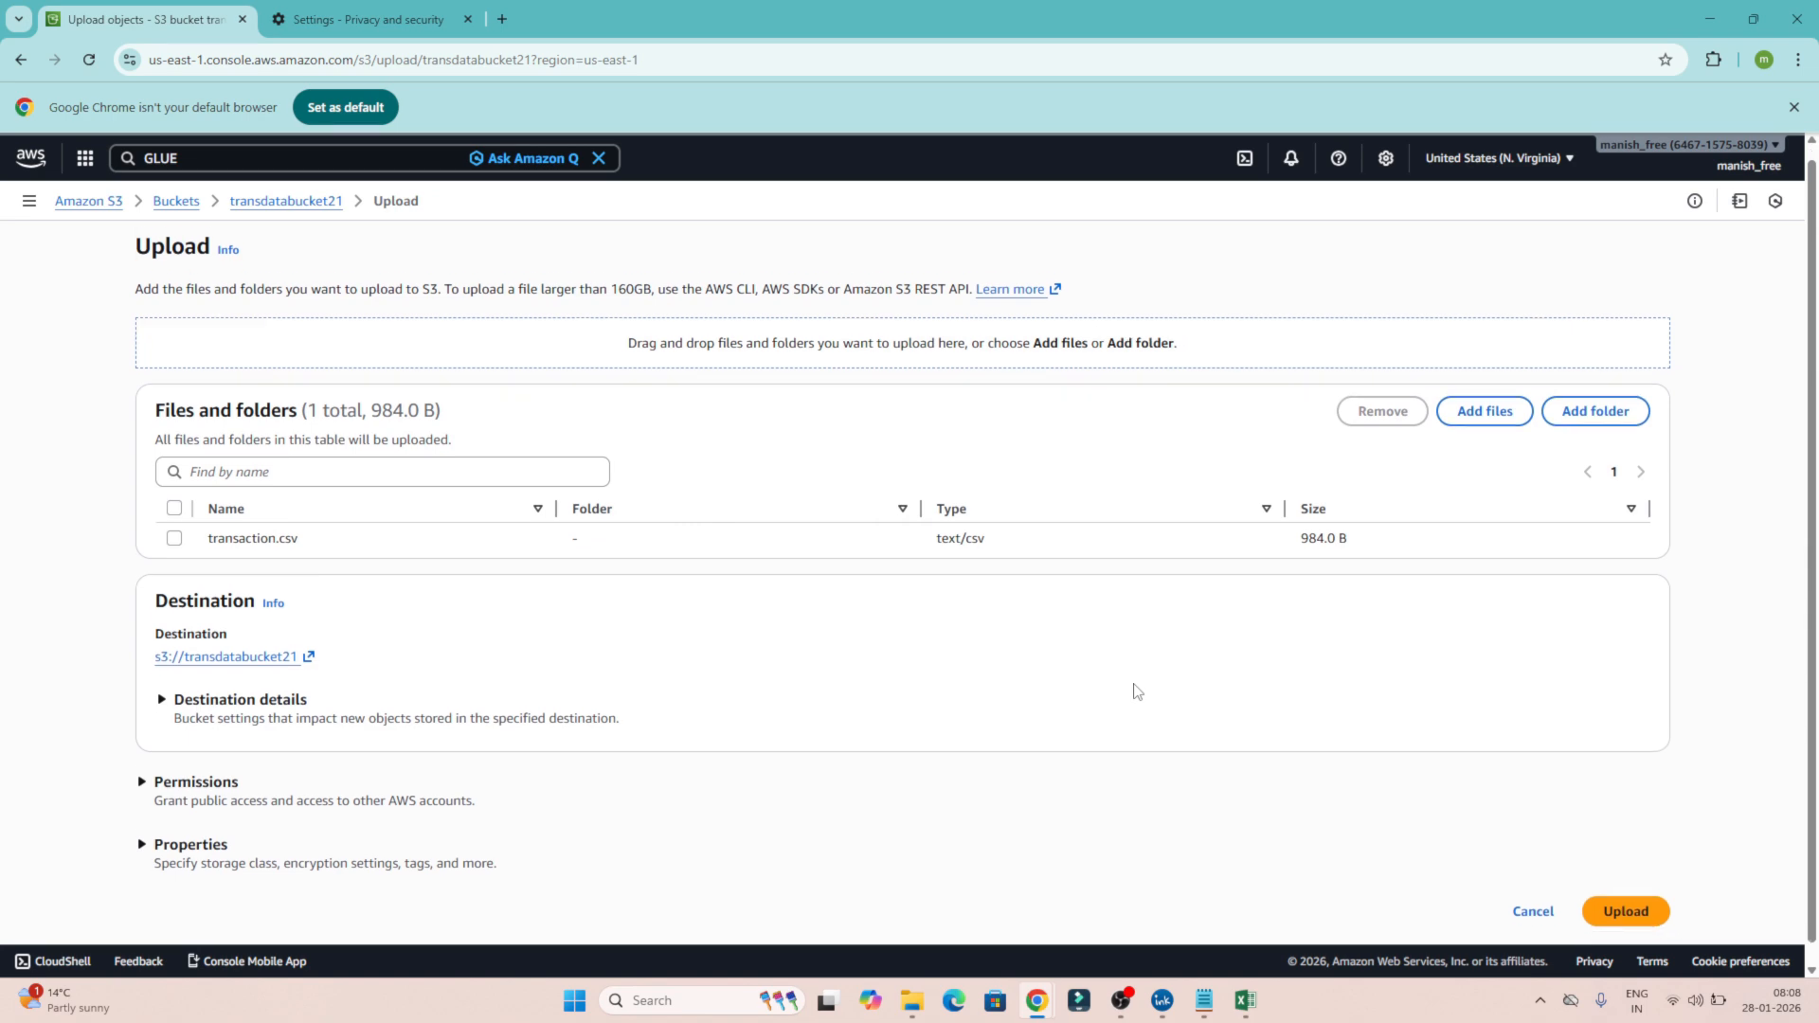
{"action": "left_click", "coordinate": [1624, 910]}
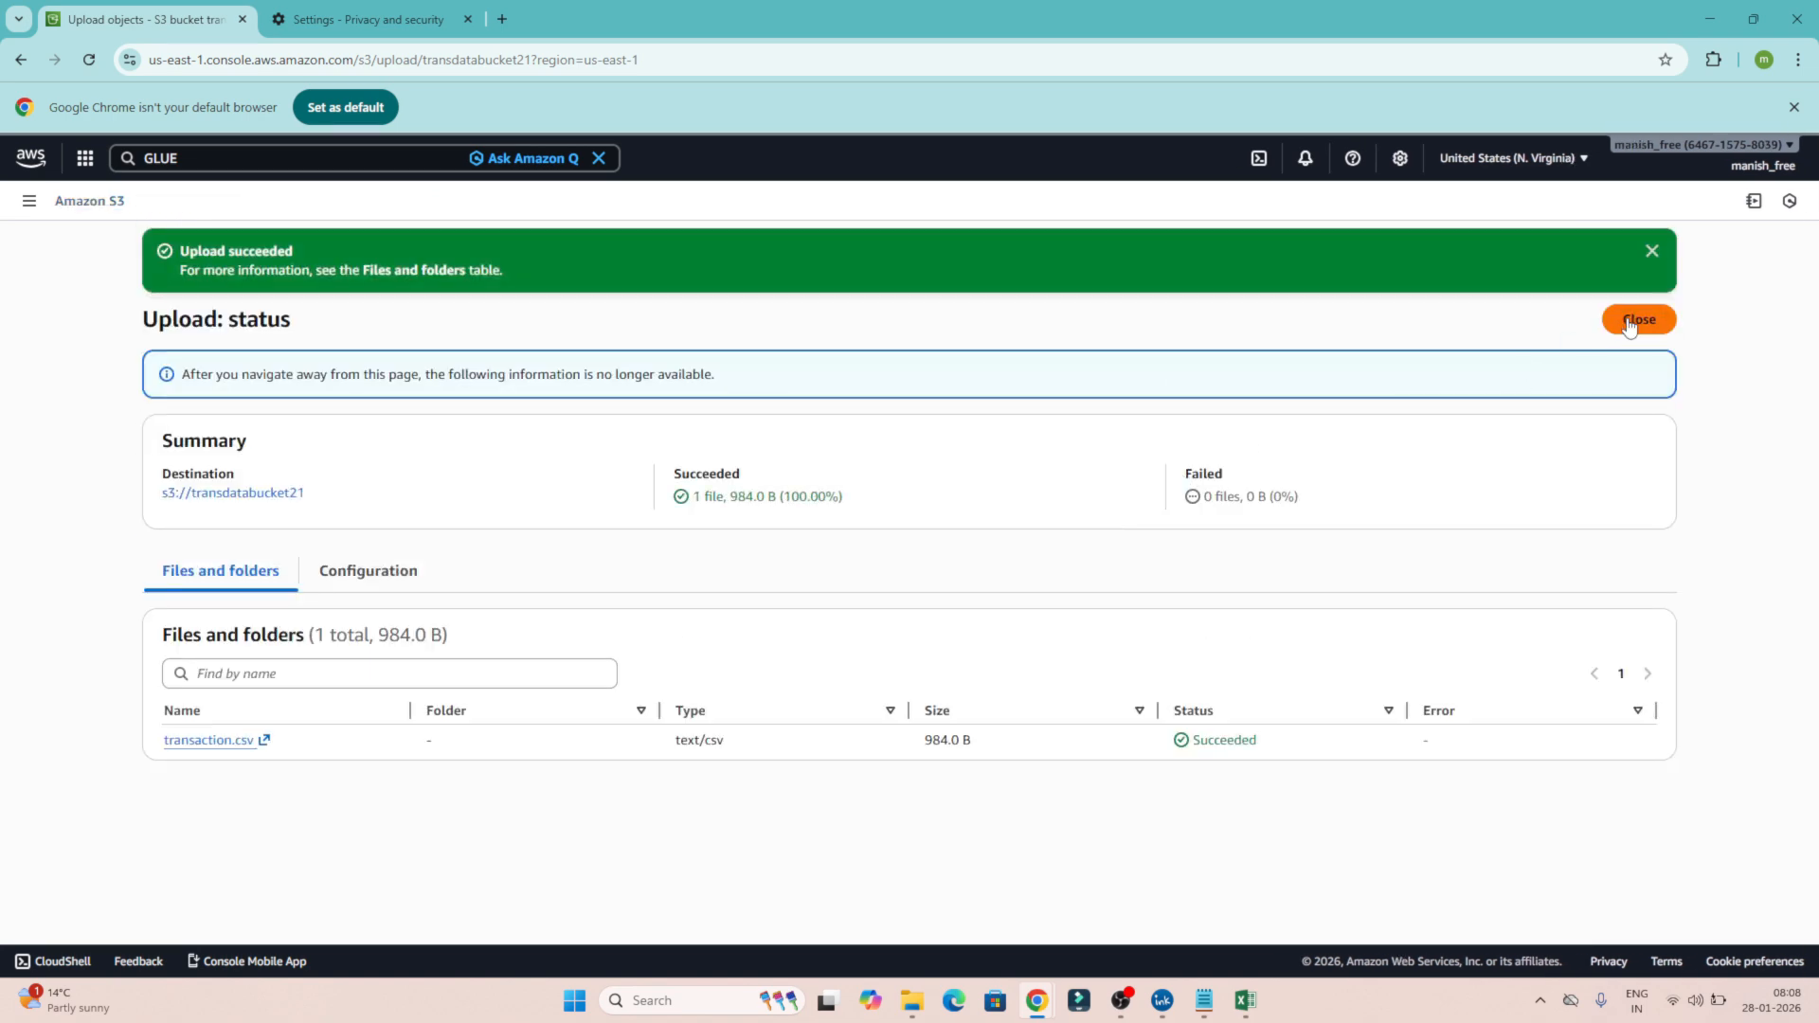
{"action": "left_click", "coordinate": [1630, 321]}
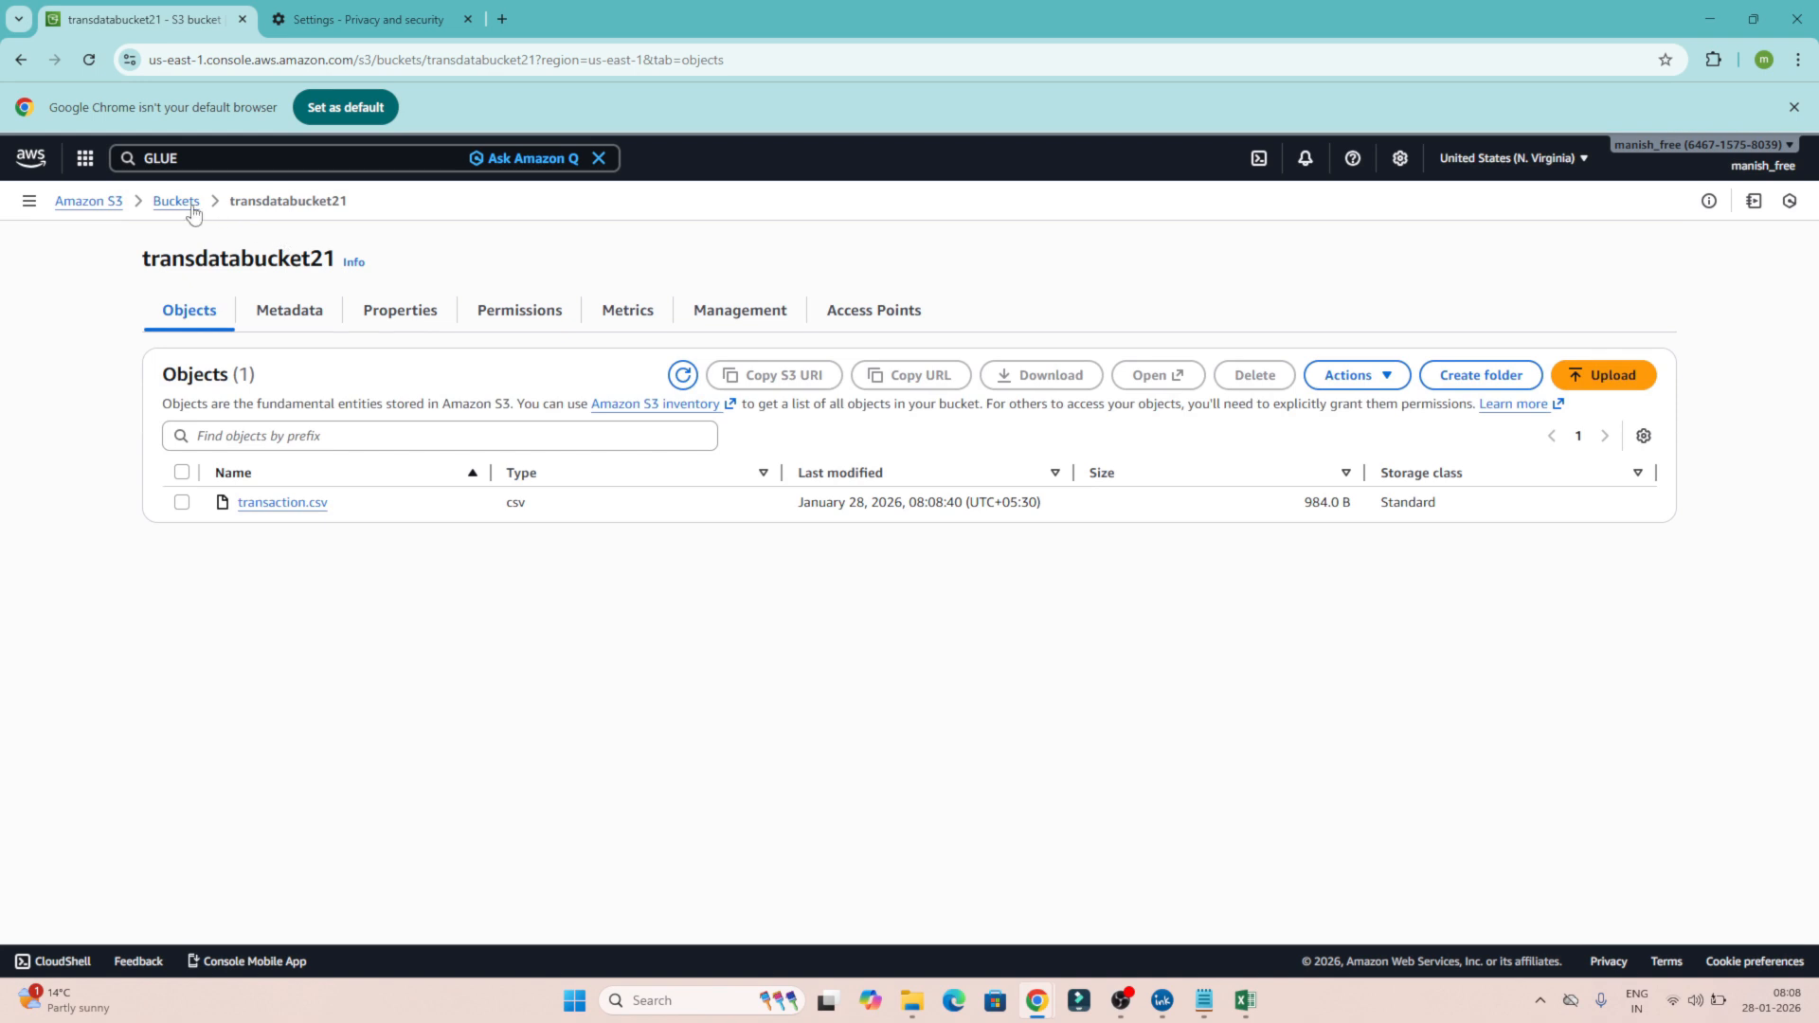
Look into the orderdatabucket673 bucket and return to the bucket list
{"action": "left_click", "coordinate": [176, 201]}
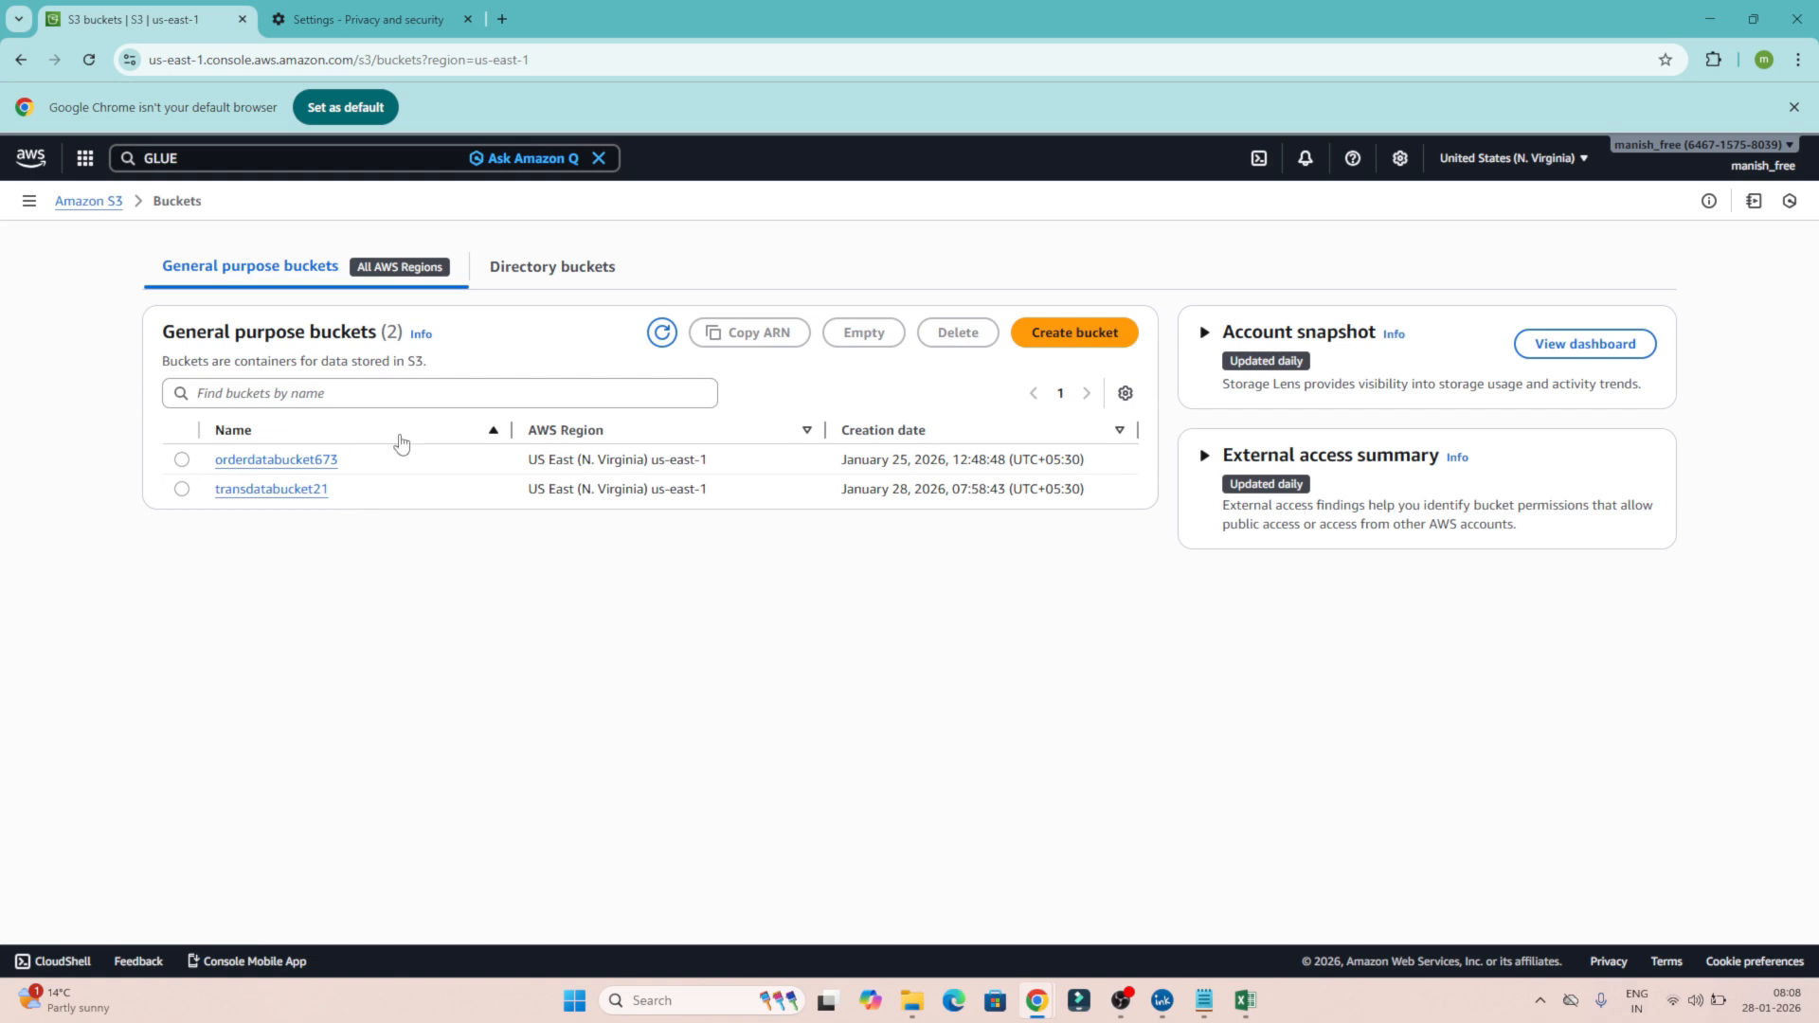
{"action": "left_click", "coordinate": [182, 461]}
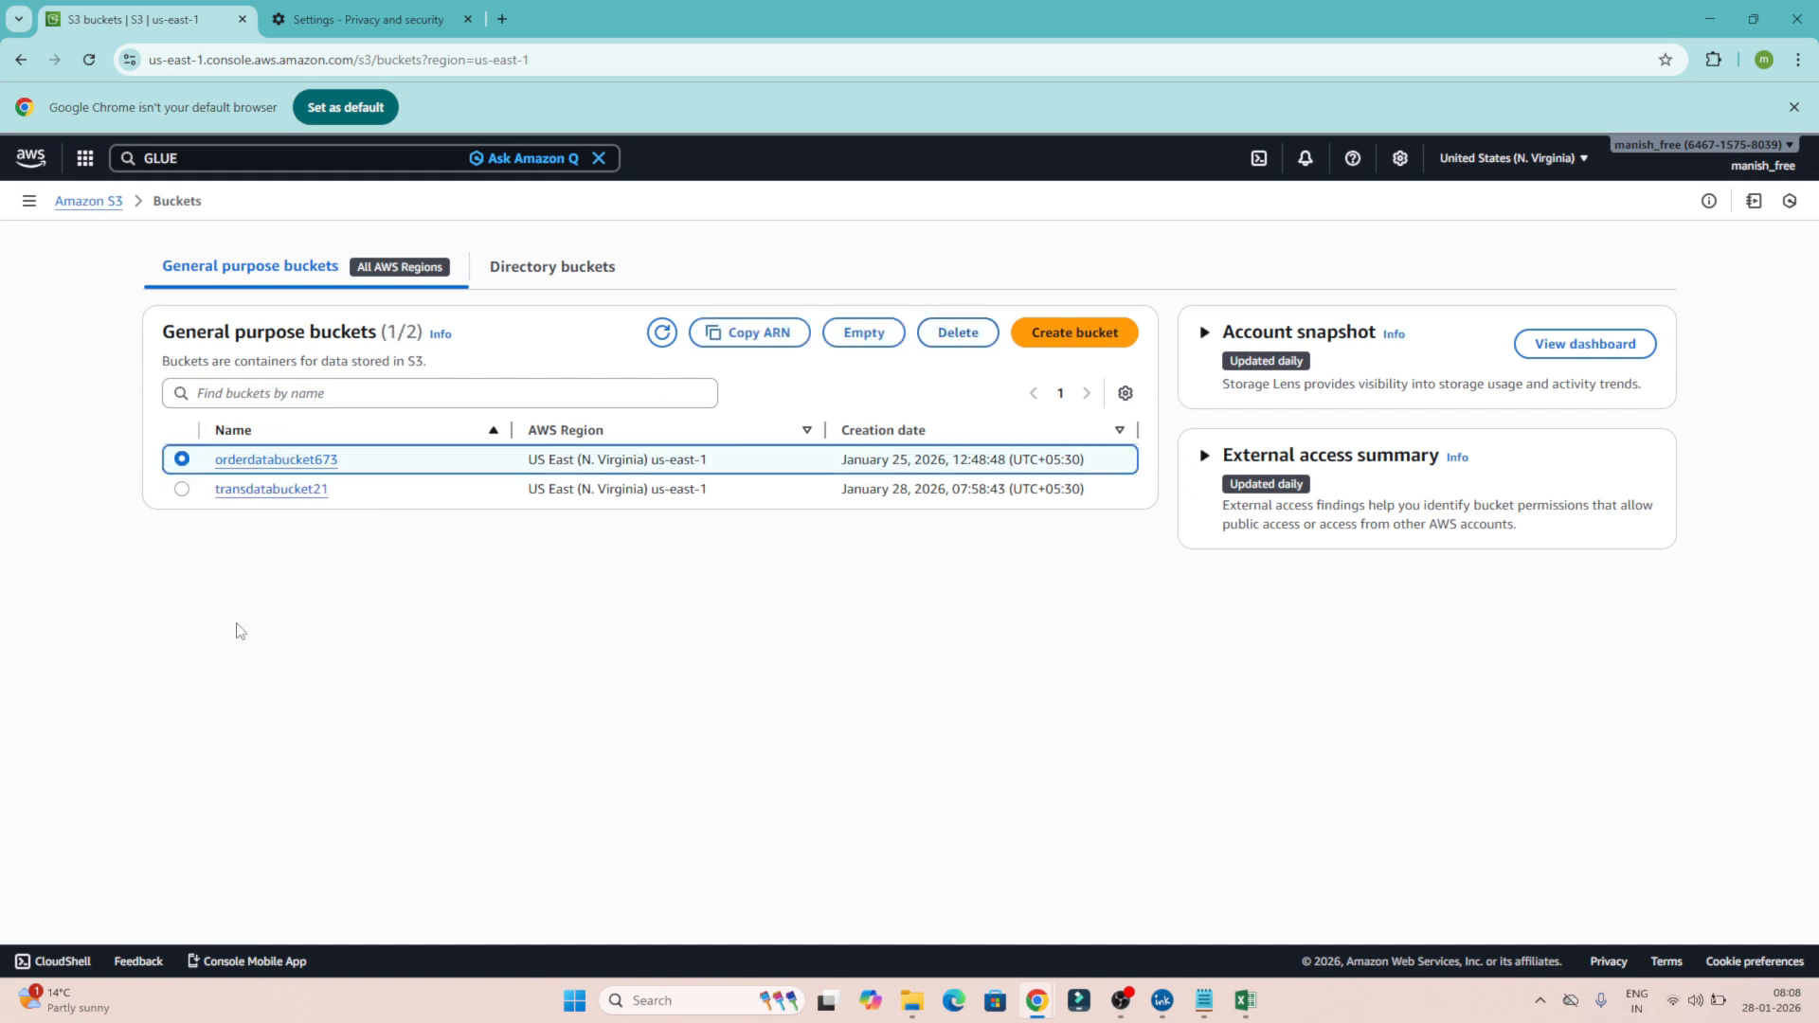
{"action": "left_click", "coordinate": [251, 462]}
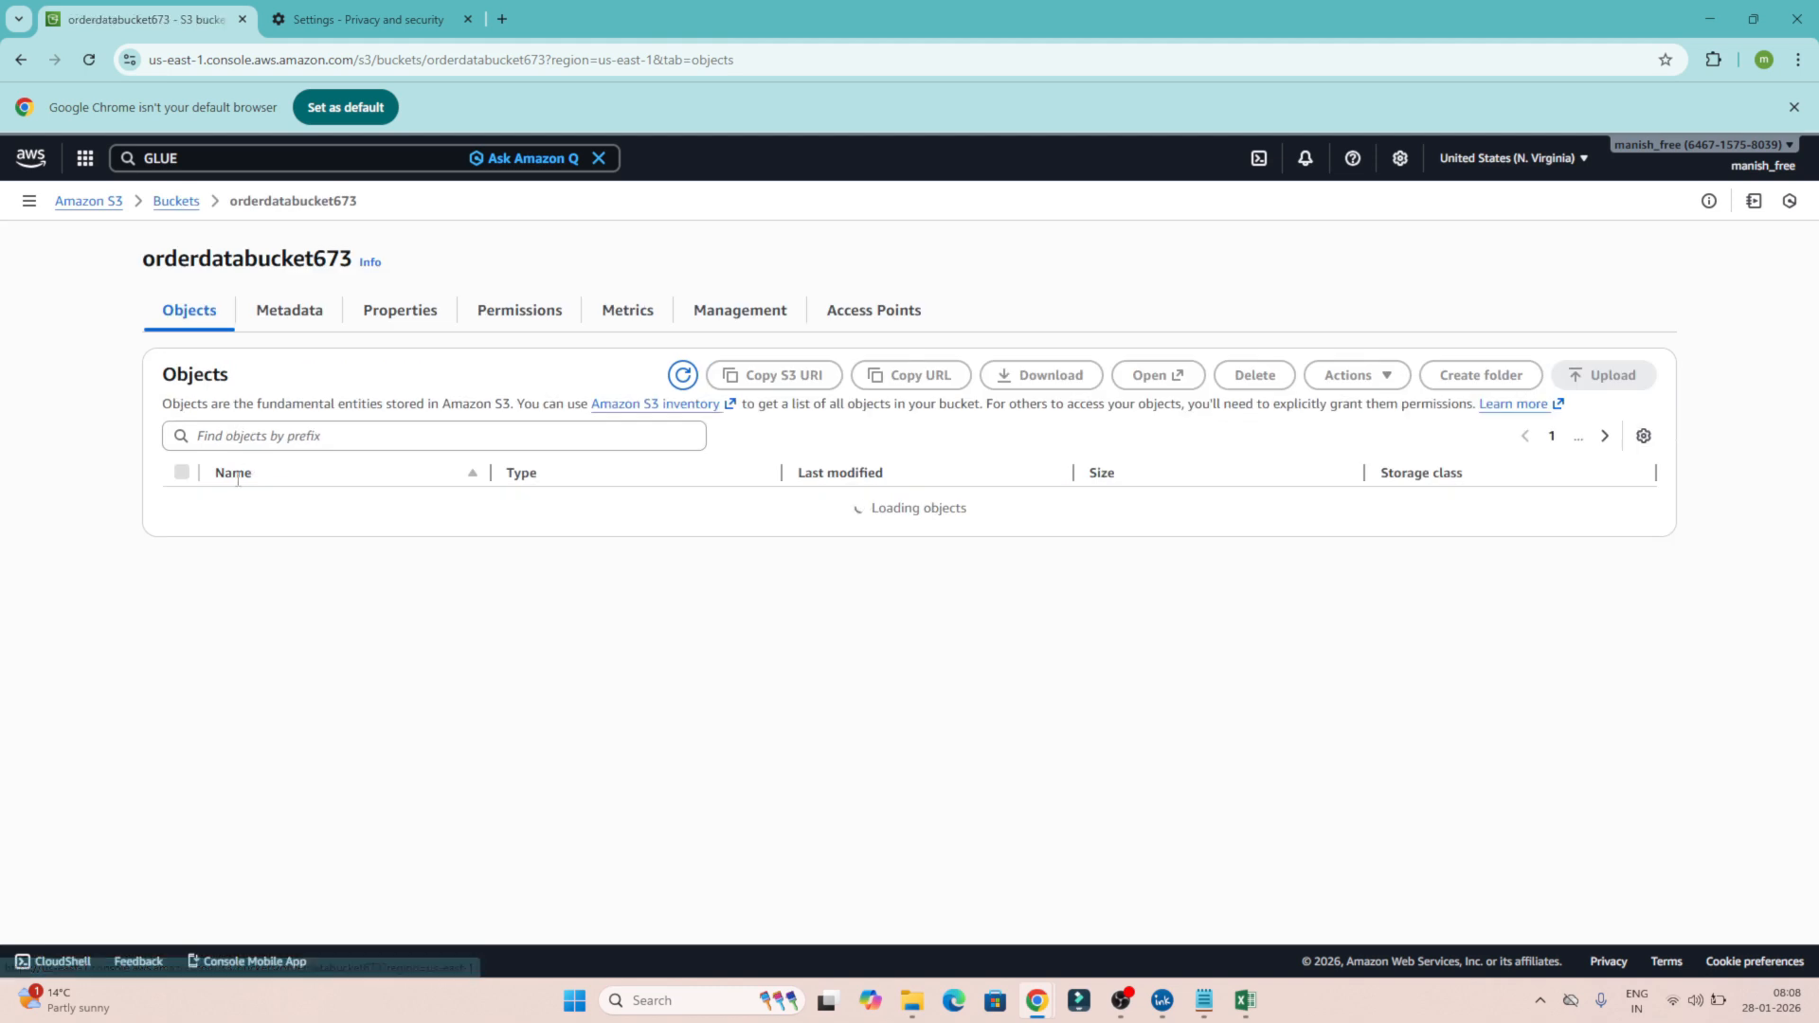
{"action": "left_click", "coordinate": [178, 201]}
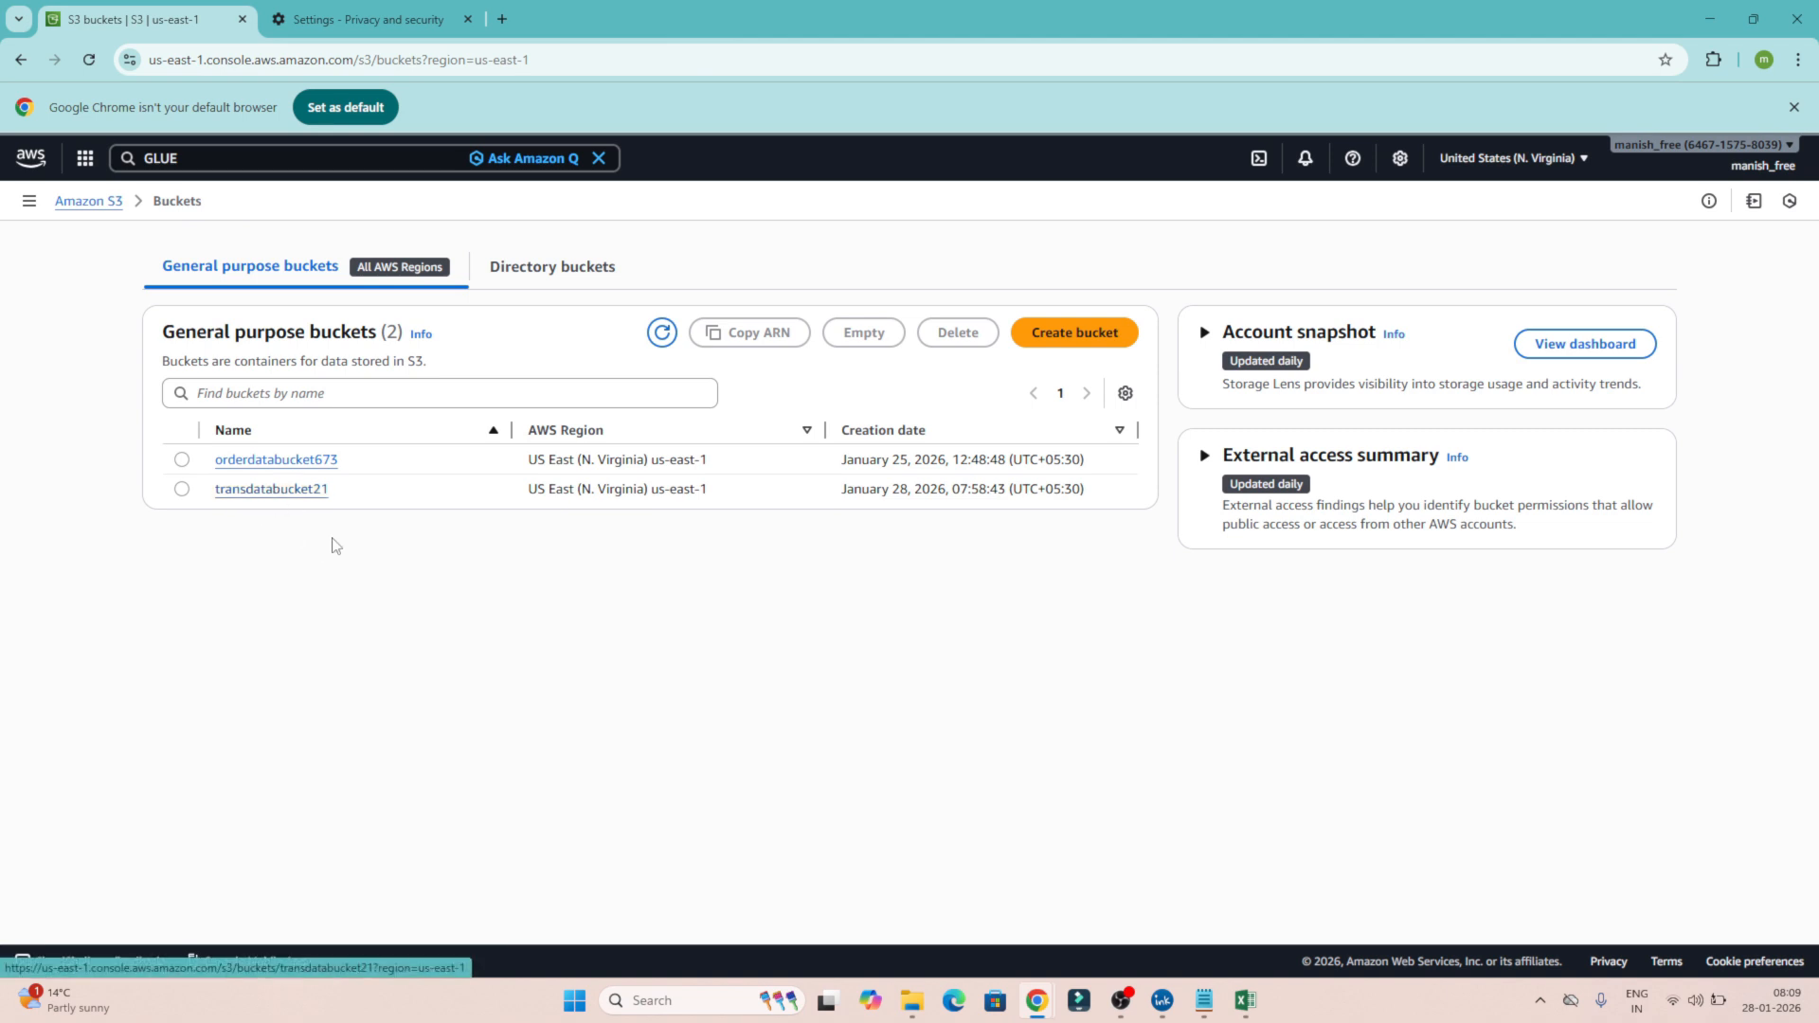
Search the AWS services for GLUE and open AWS Glue
{"action": "left_click", "coordinate": [212, 161]}
{"action": "key", "text": "BackSpace"}
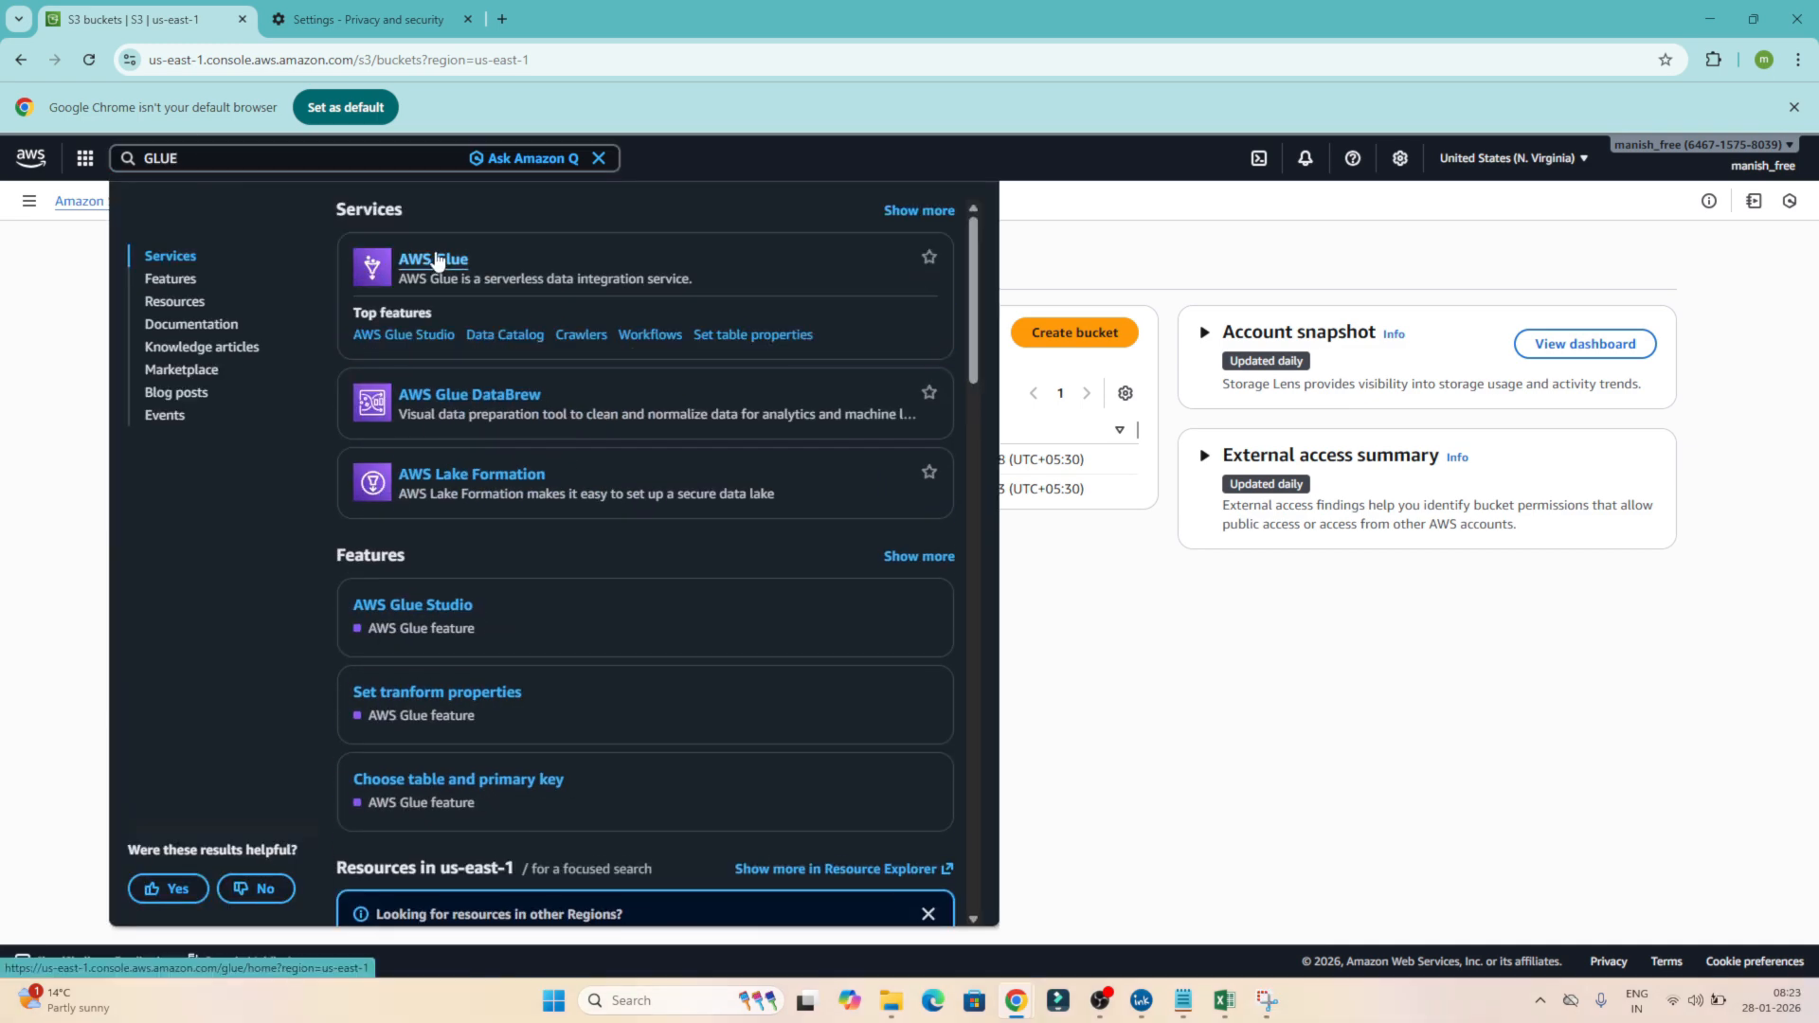
{"action": "left_click", "coordinate": [435, 260]}
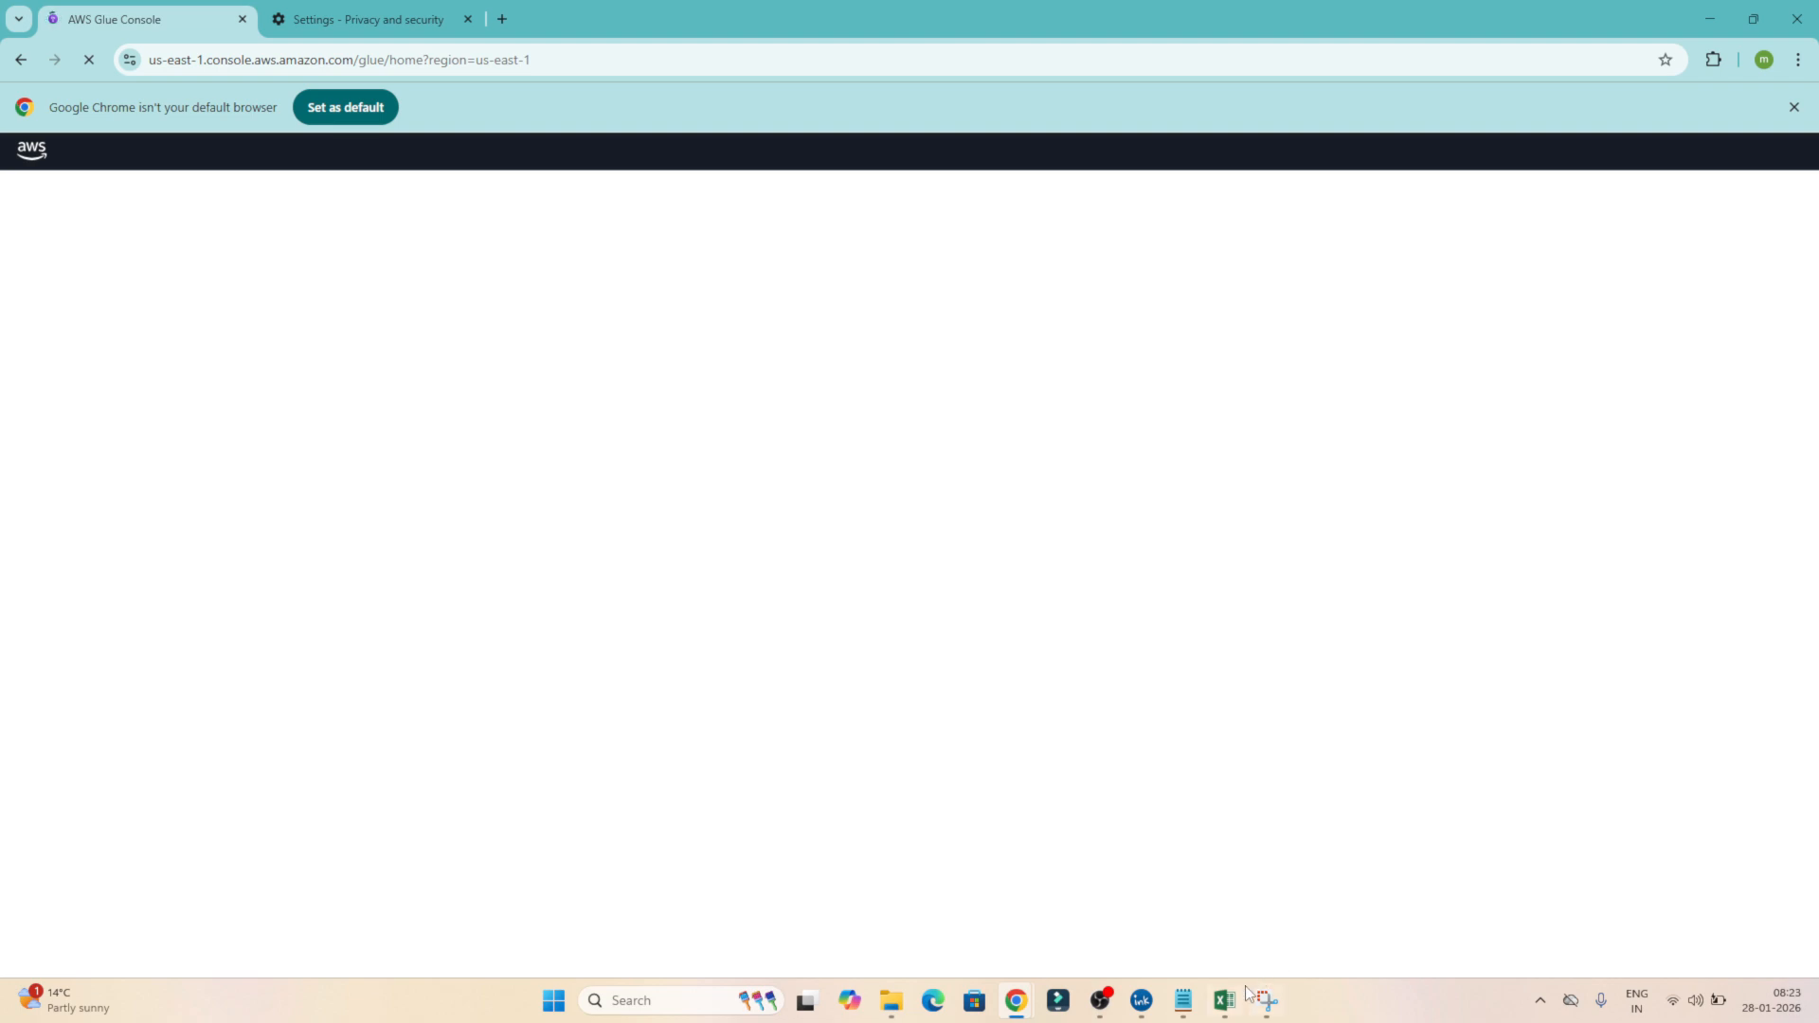
Switch to Excel to review the transaction sheet's data and its payment_status column, and return to AWS Glue in Chrome
{"action": "mouse_move", "coordinate": [1236, 1000]}
{"action": "left_click", "coordinate": [1249, 911]}
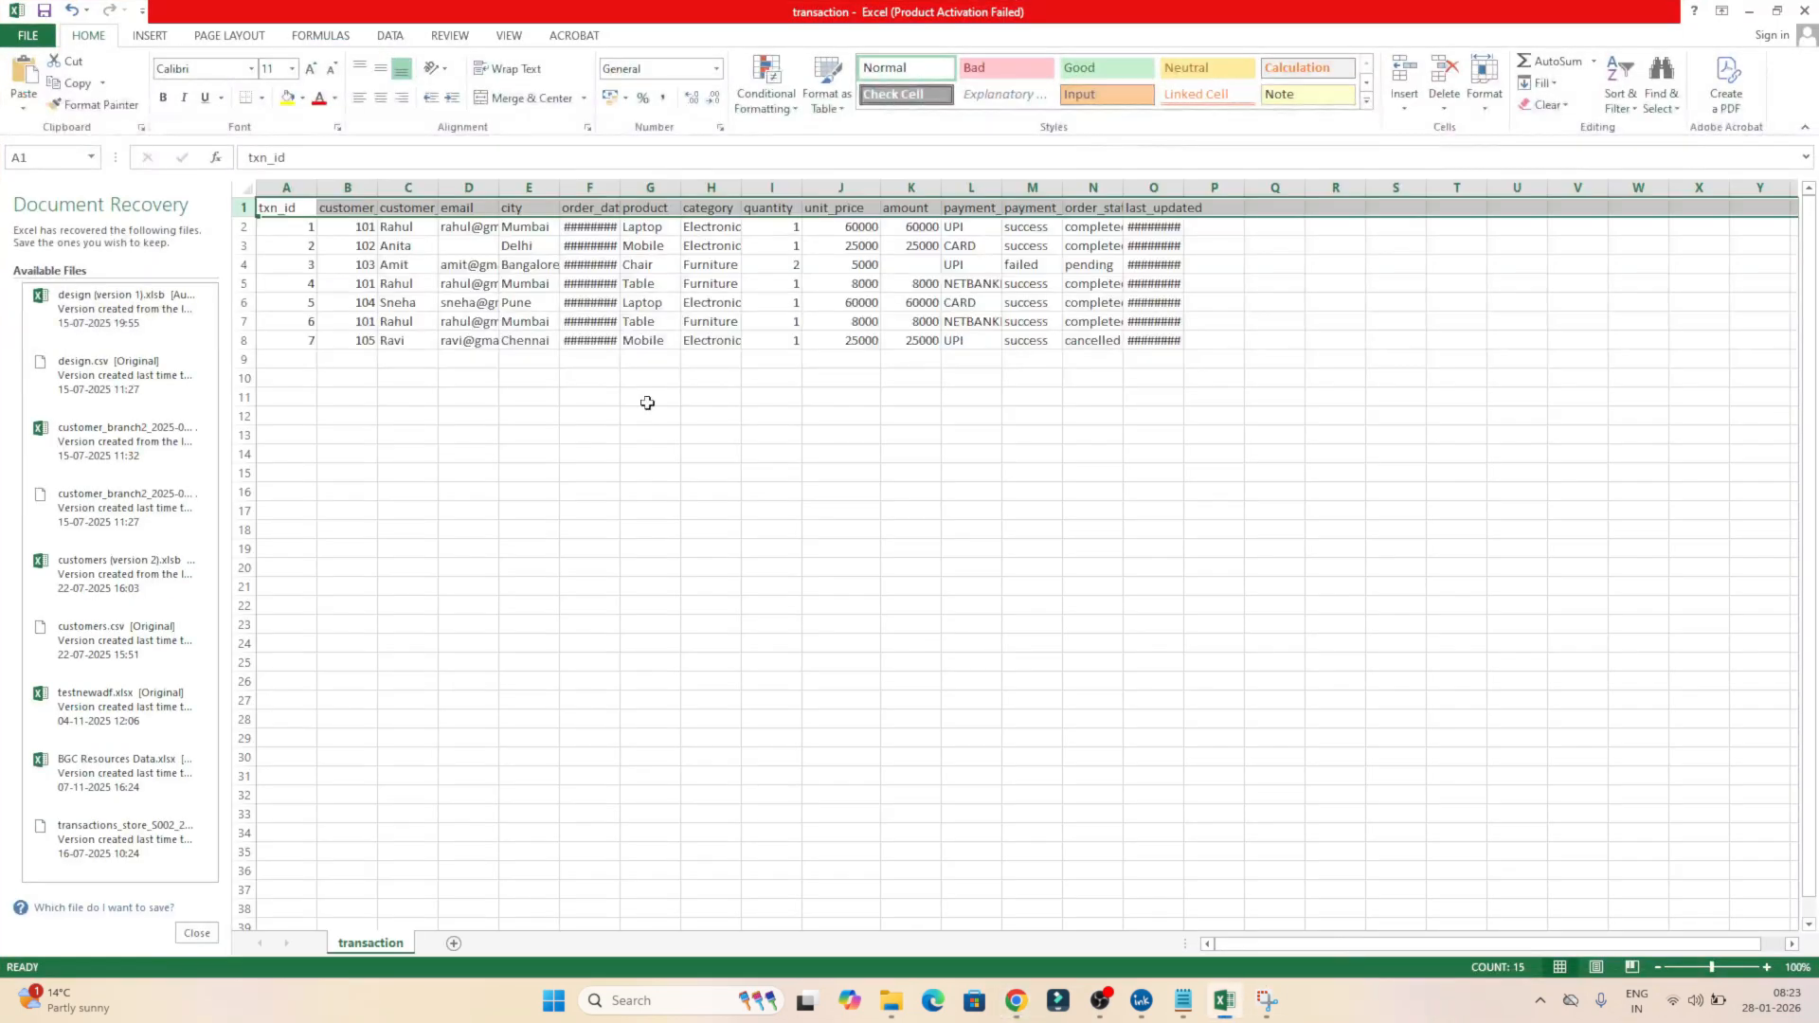
{"action": "left_click", "coordinate": [650, 472]}
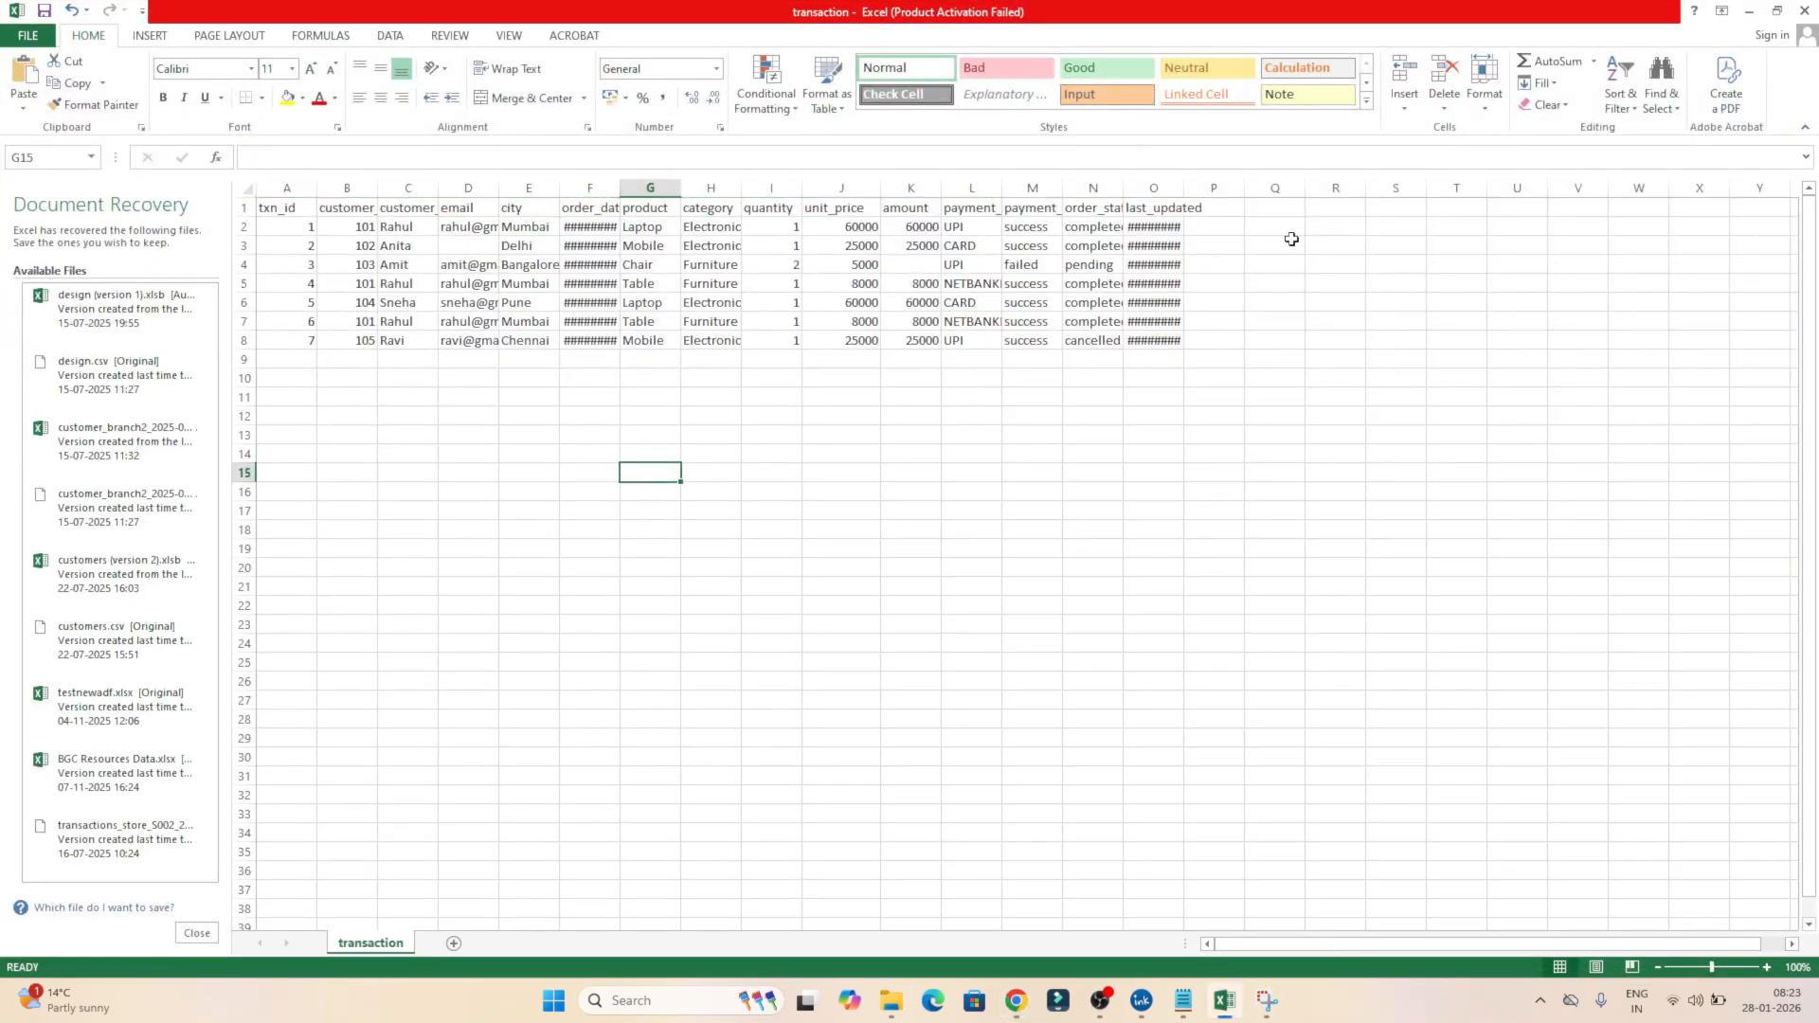
{"action": "left_click", "coordinate": [1029, 211]}
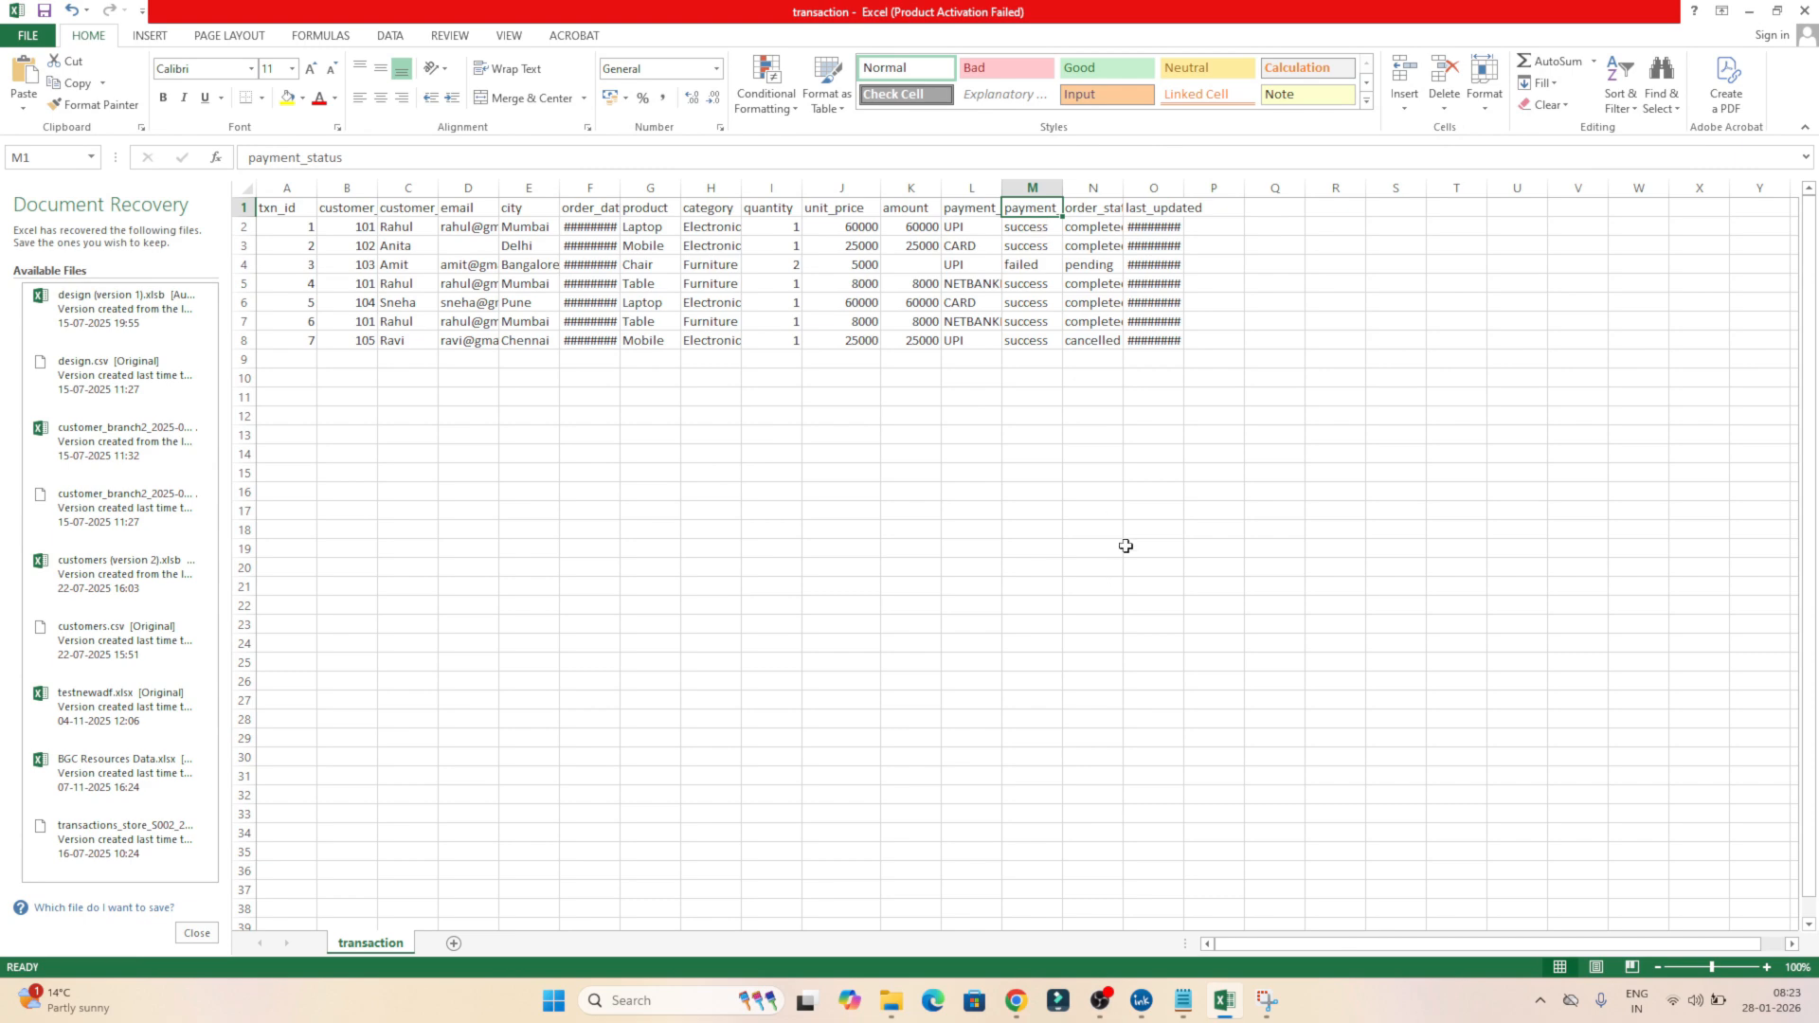
{"action": "mouse_move", "coordinate": [1029, 1006]}
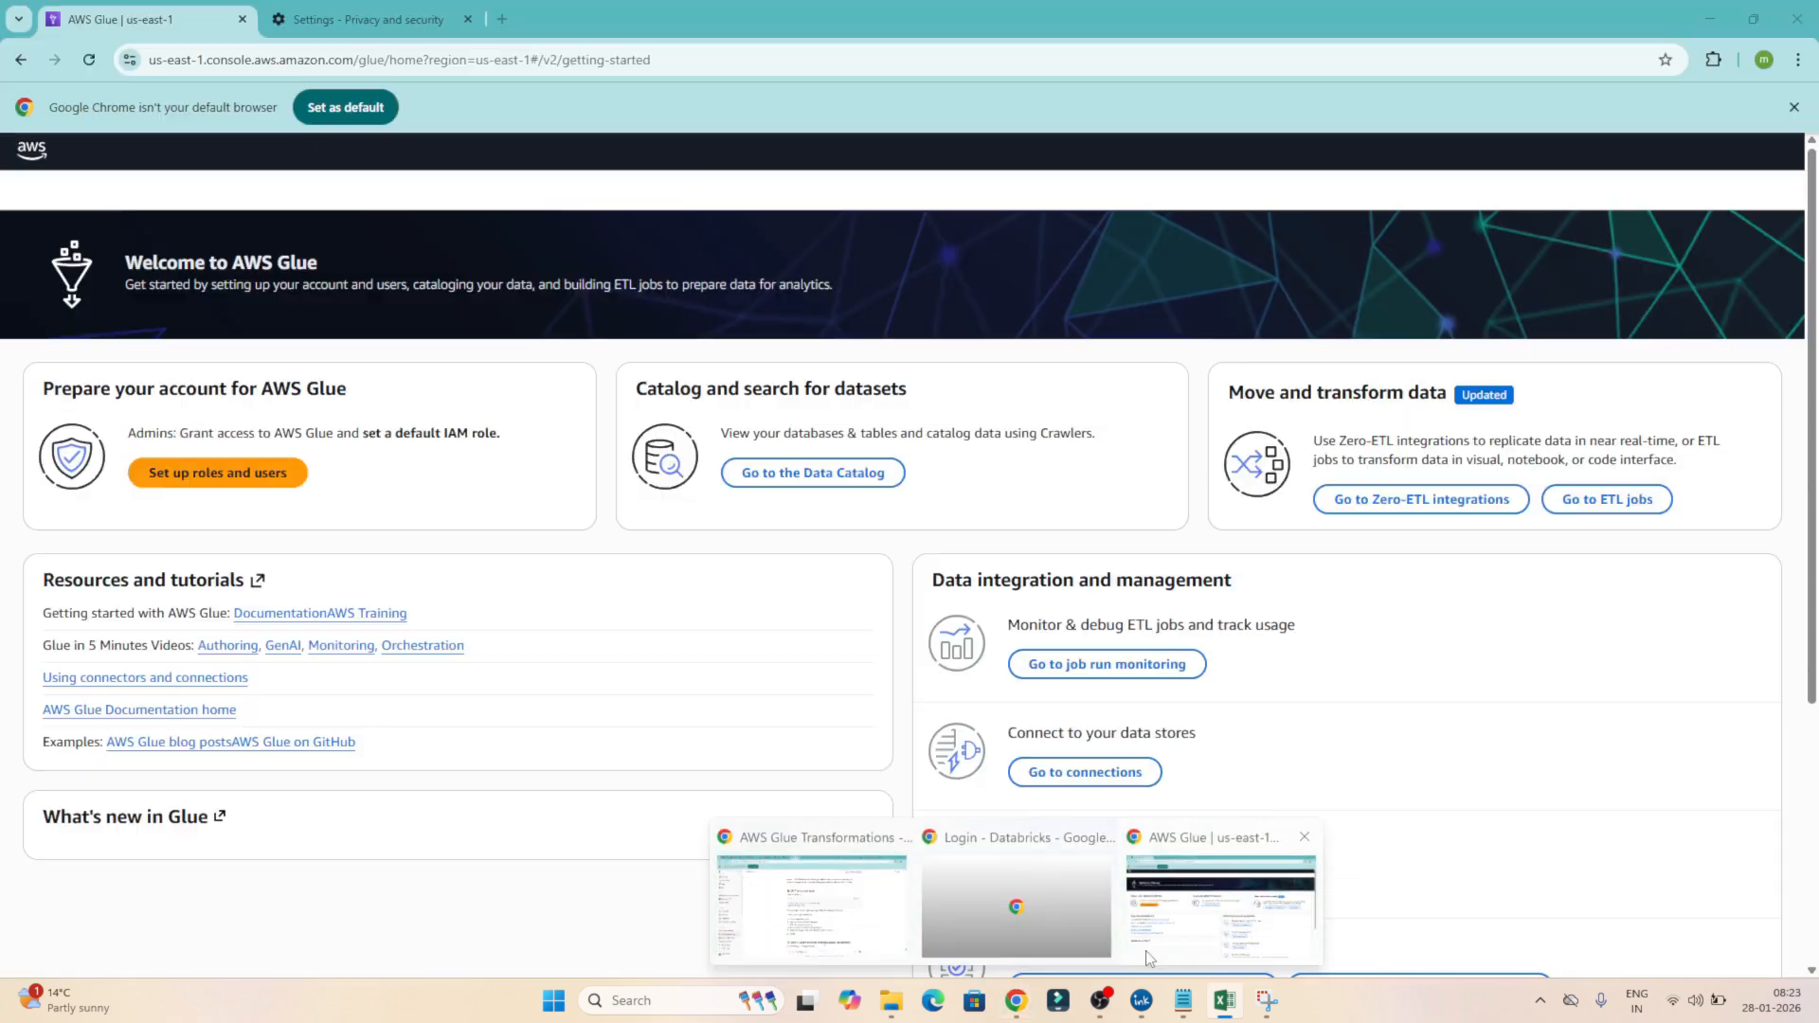
{"action": "left_click", "coordinate": [1165, 947]}
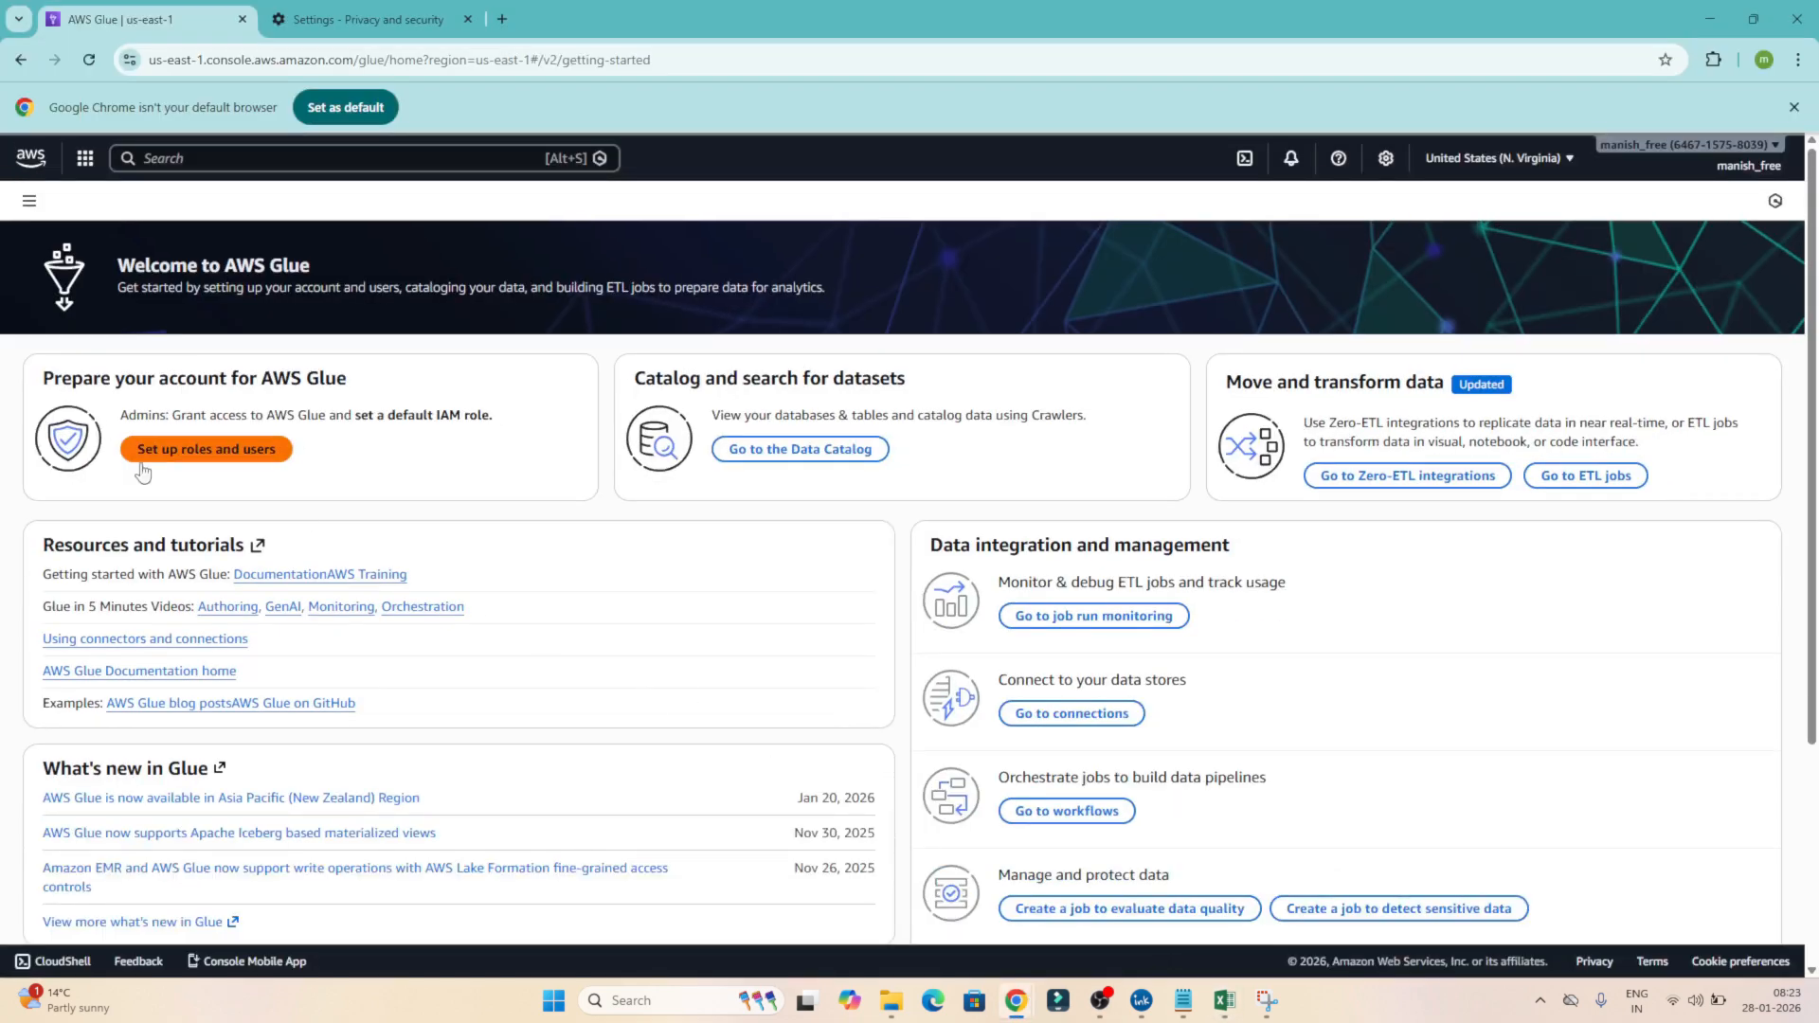
Create a new visual ETL job from the AWS Glue ETL jobs page
{"action": "left_click", "coordinate": [28, 202]}
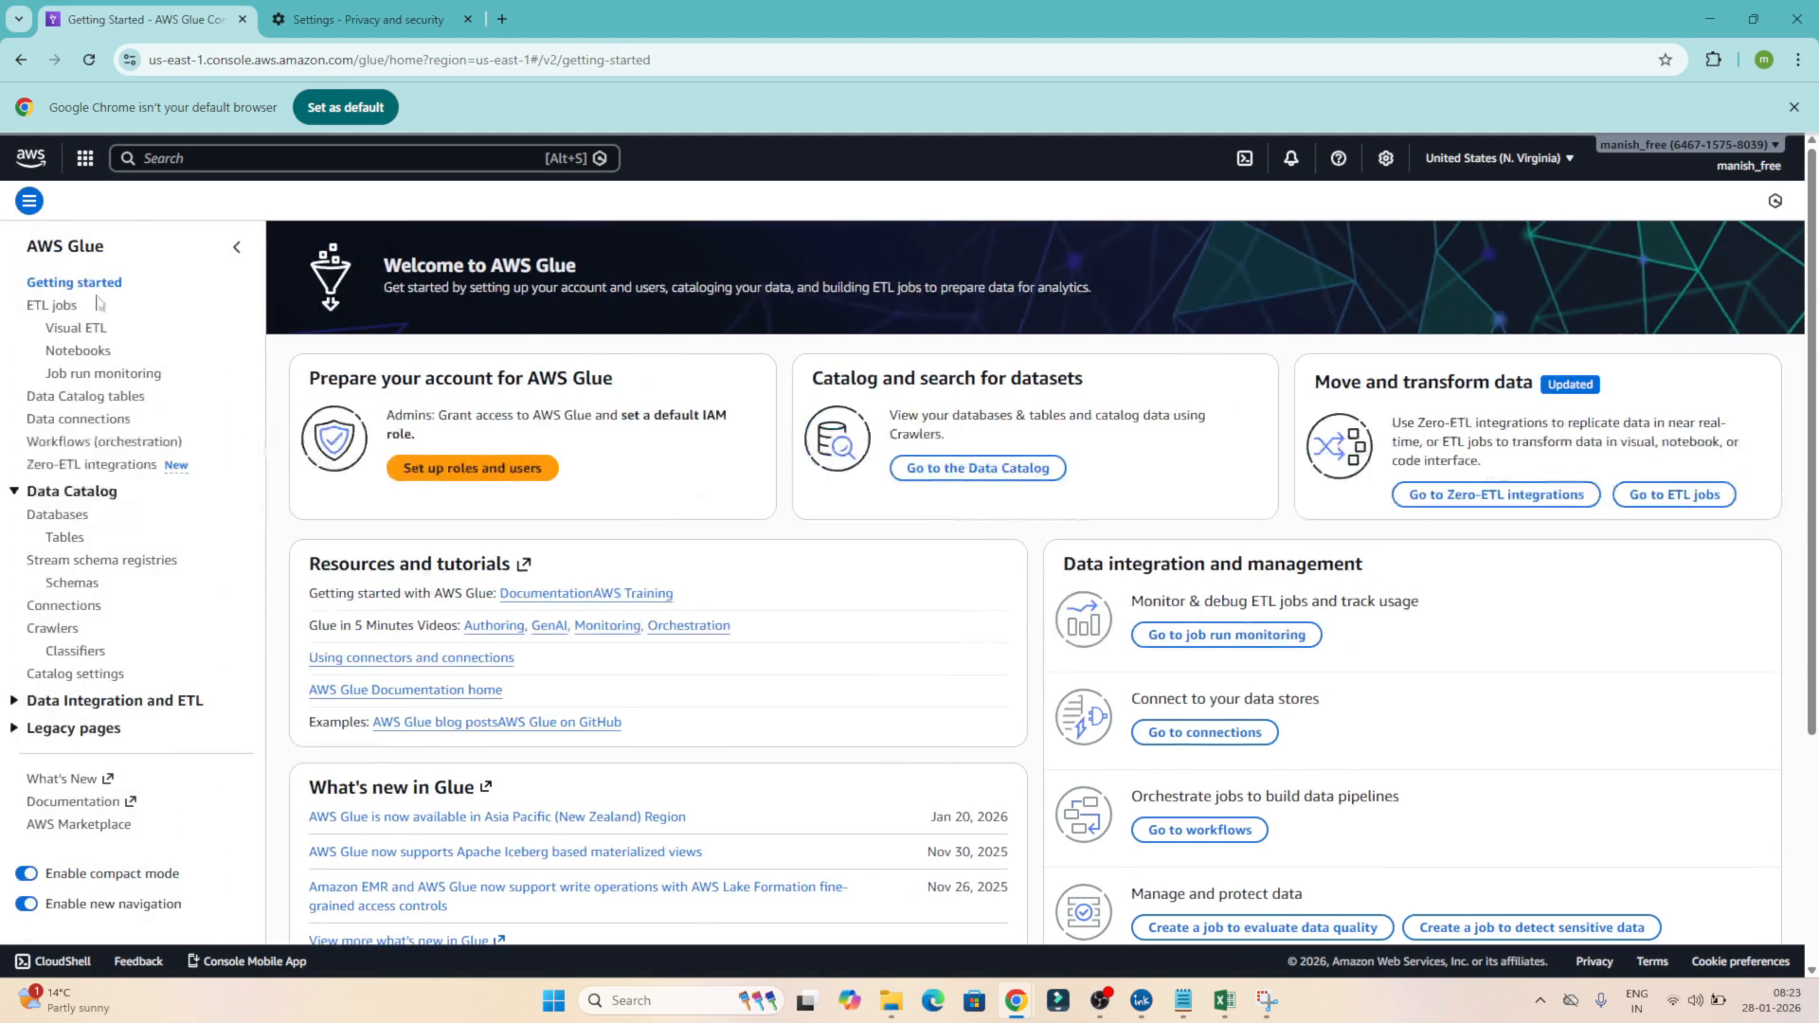
{"action": "left_click", "coordinate": [49, 313]}
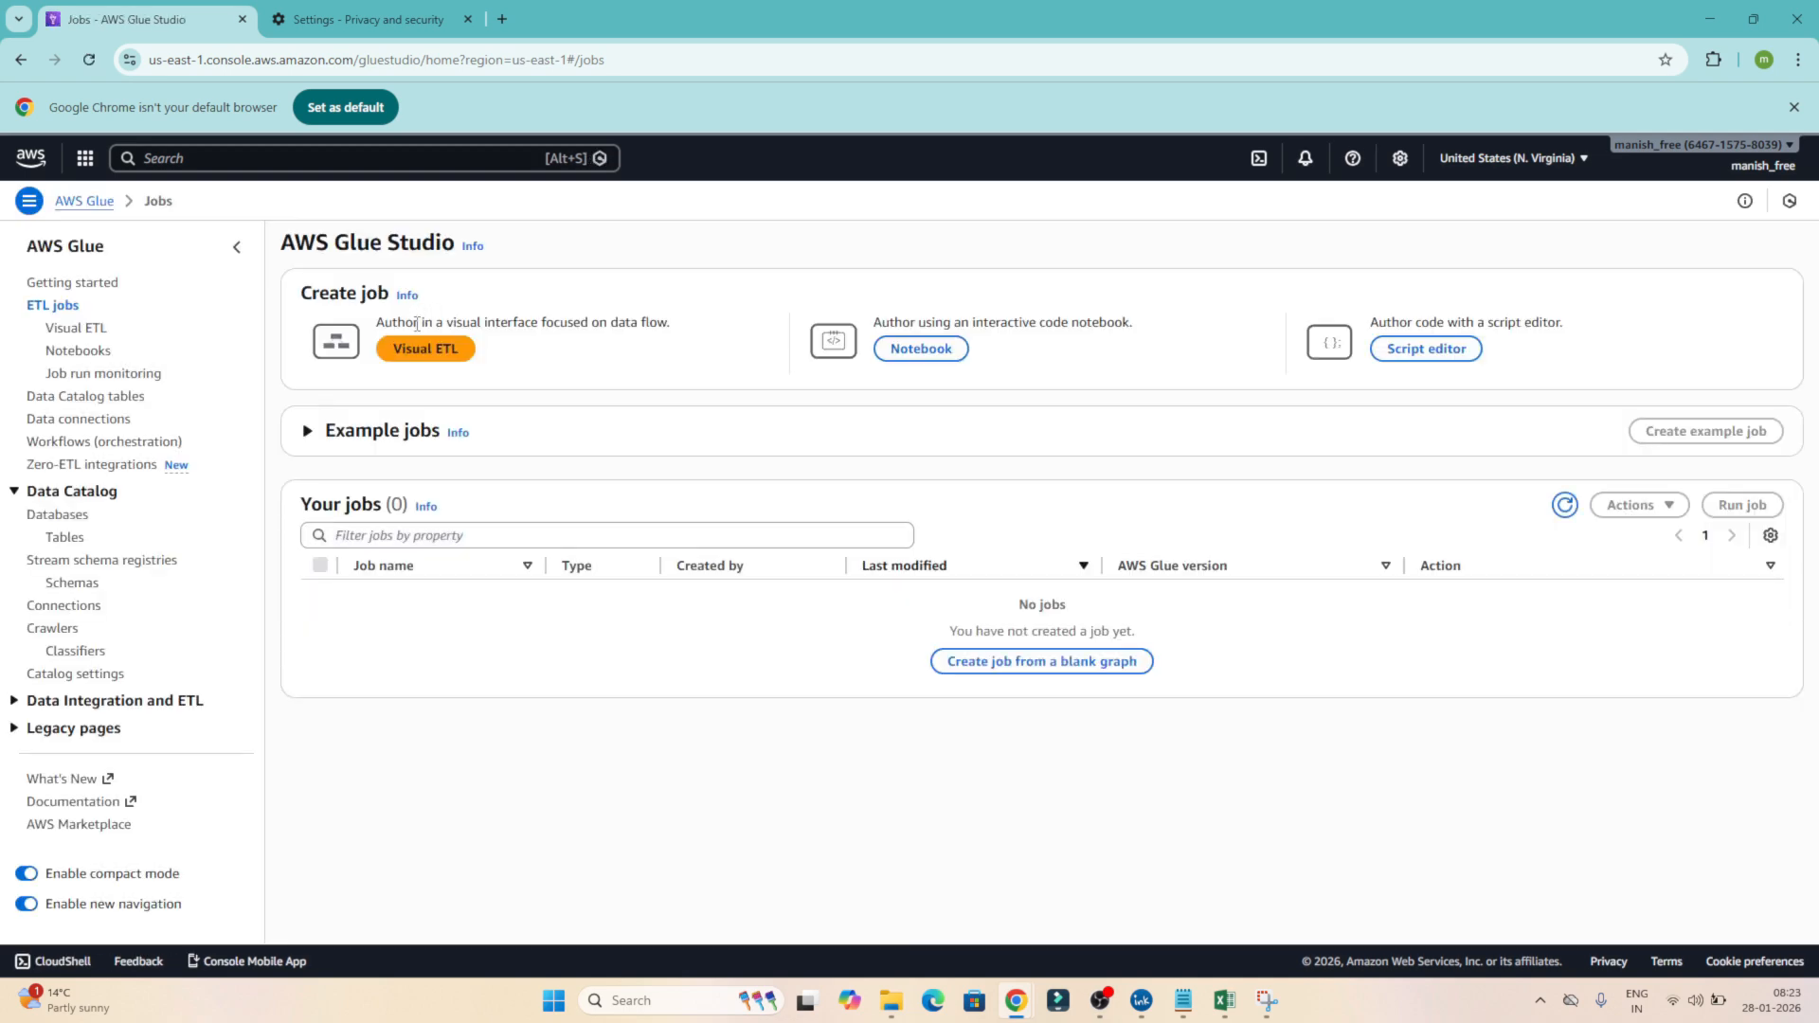
{"action": "left_click", "coordinate": [408, 350]}
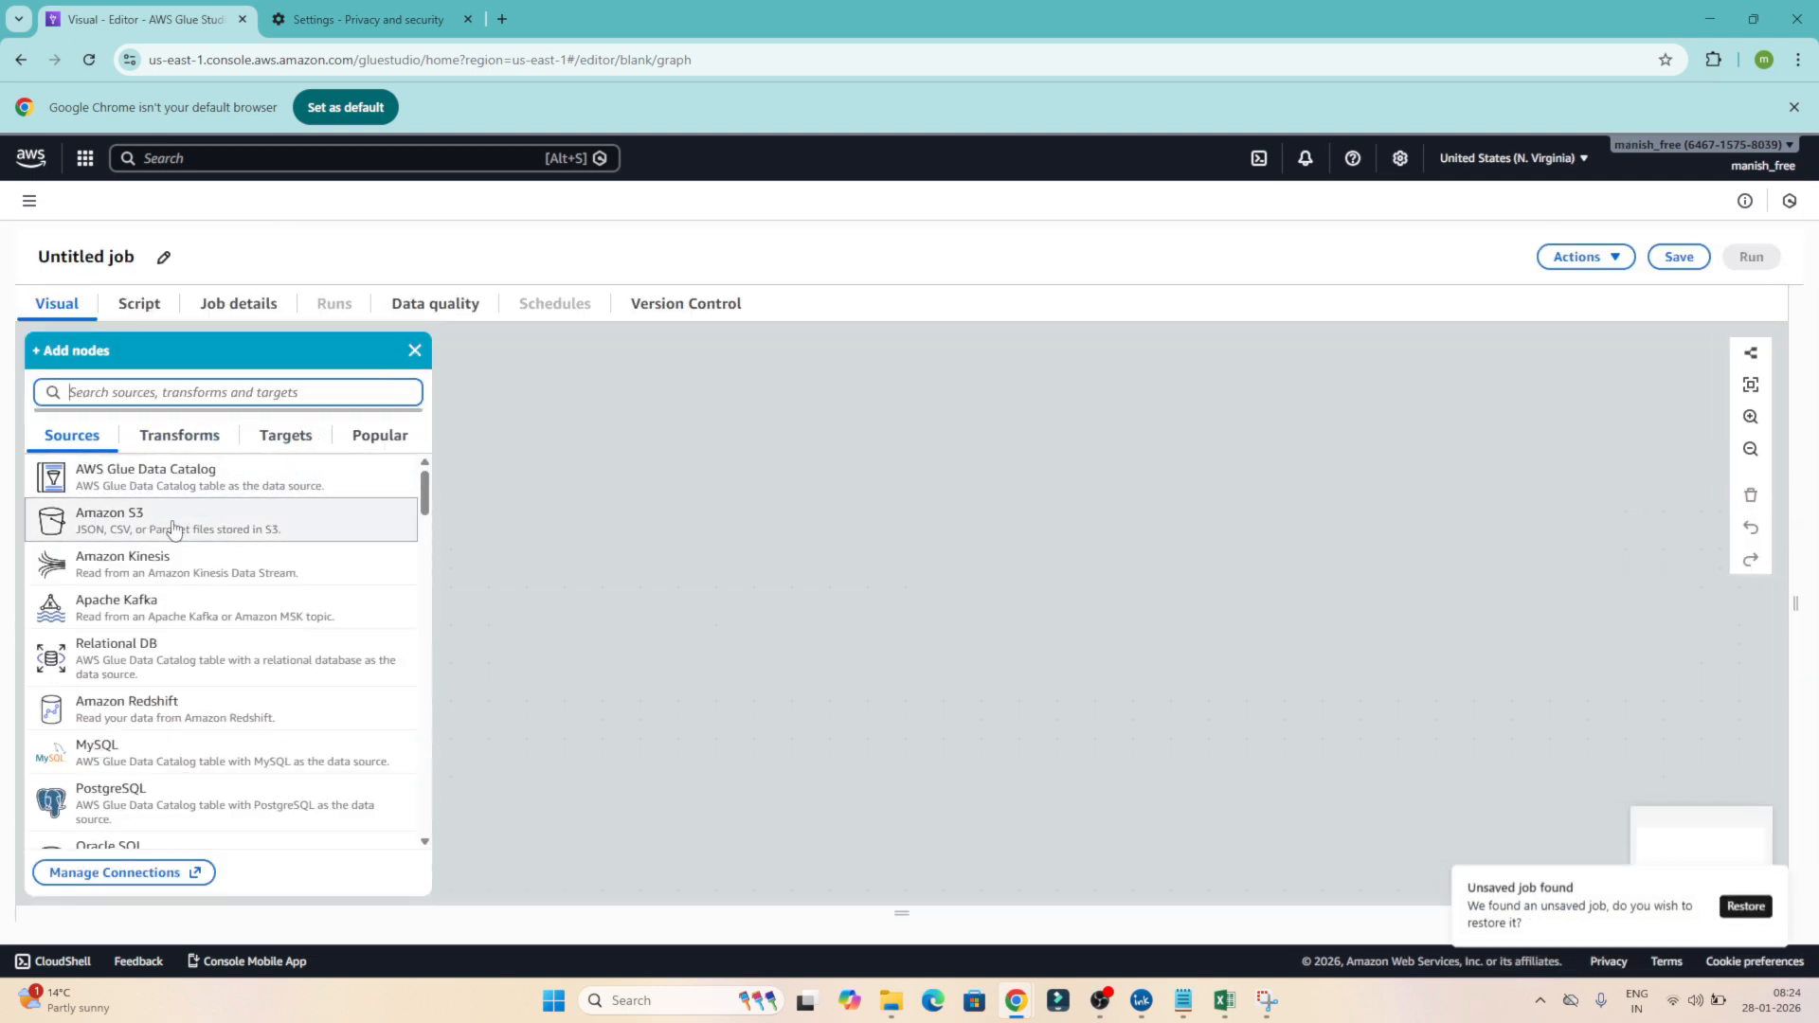
Add an Amazon S3 source node to the job and set its S3 location to the transdatabucket21 bucket
{"action": "left_click", "coordinate": [170, 521]}
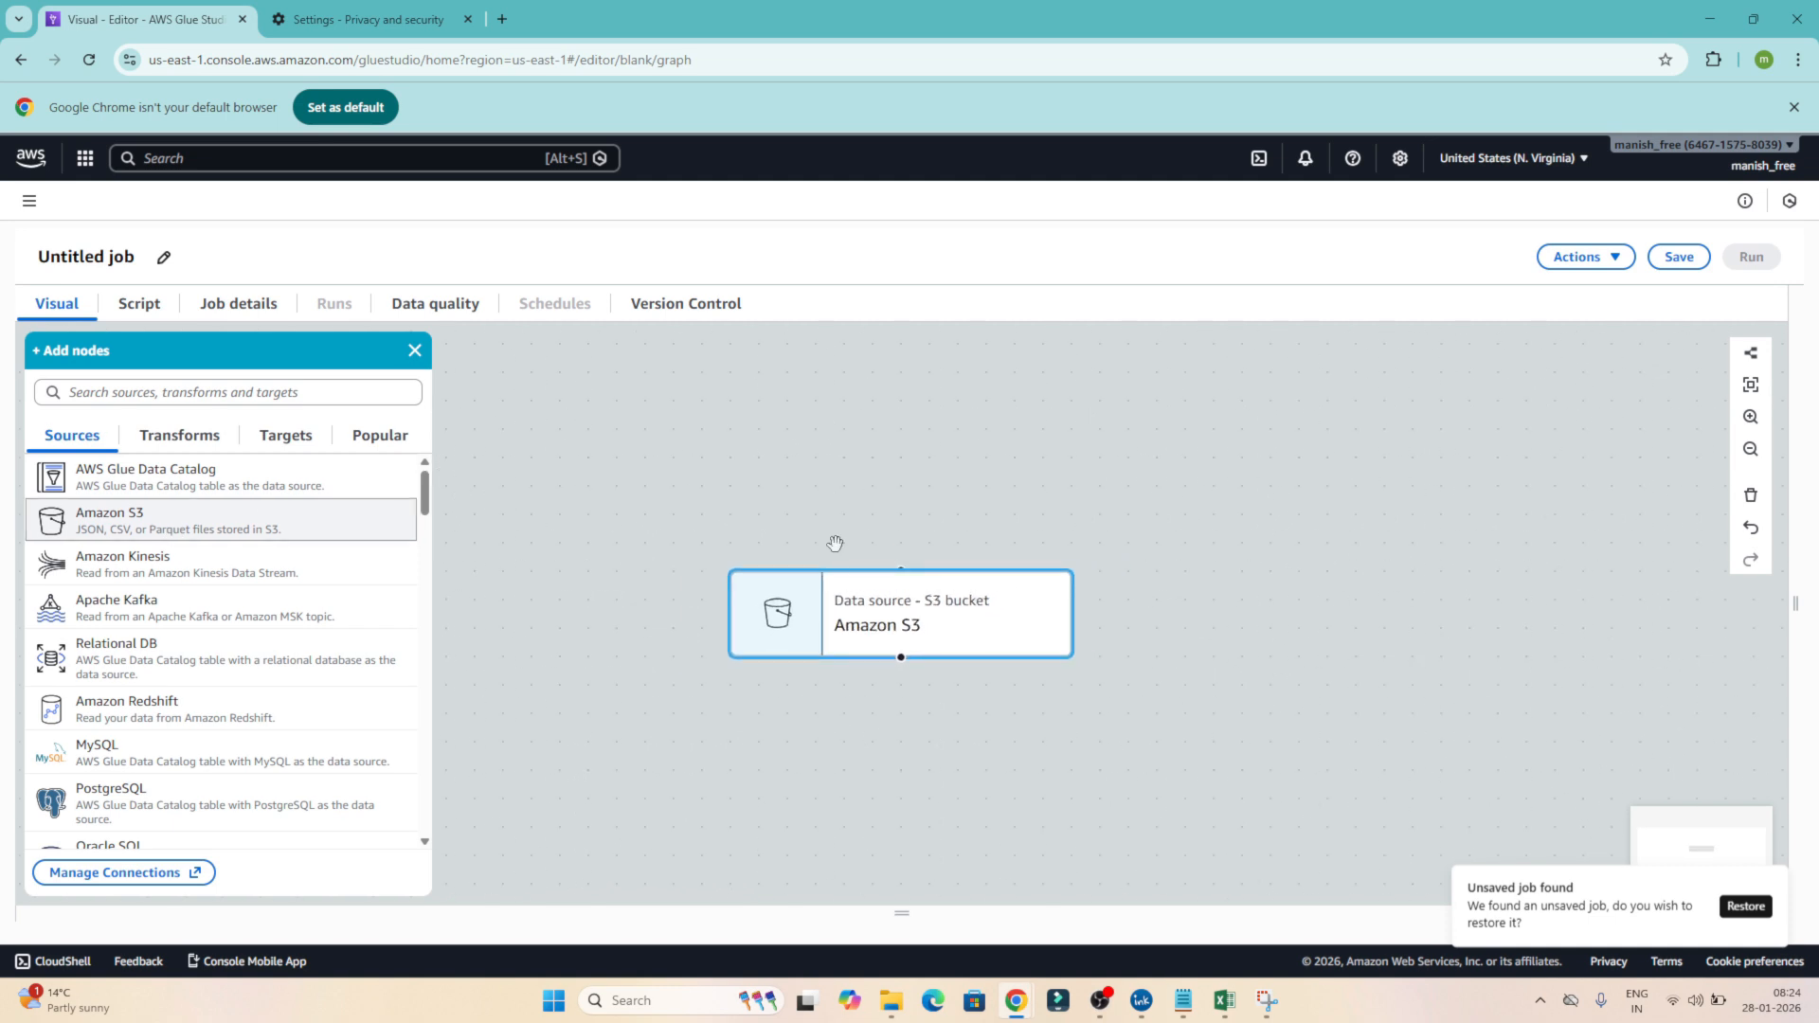
{"action": "left_click", "coordinate": [840, 597]}
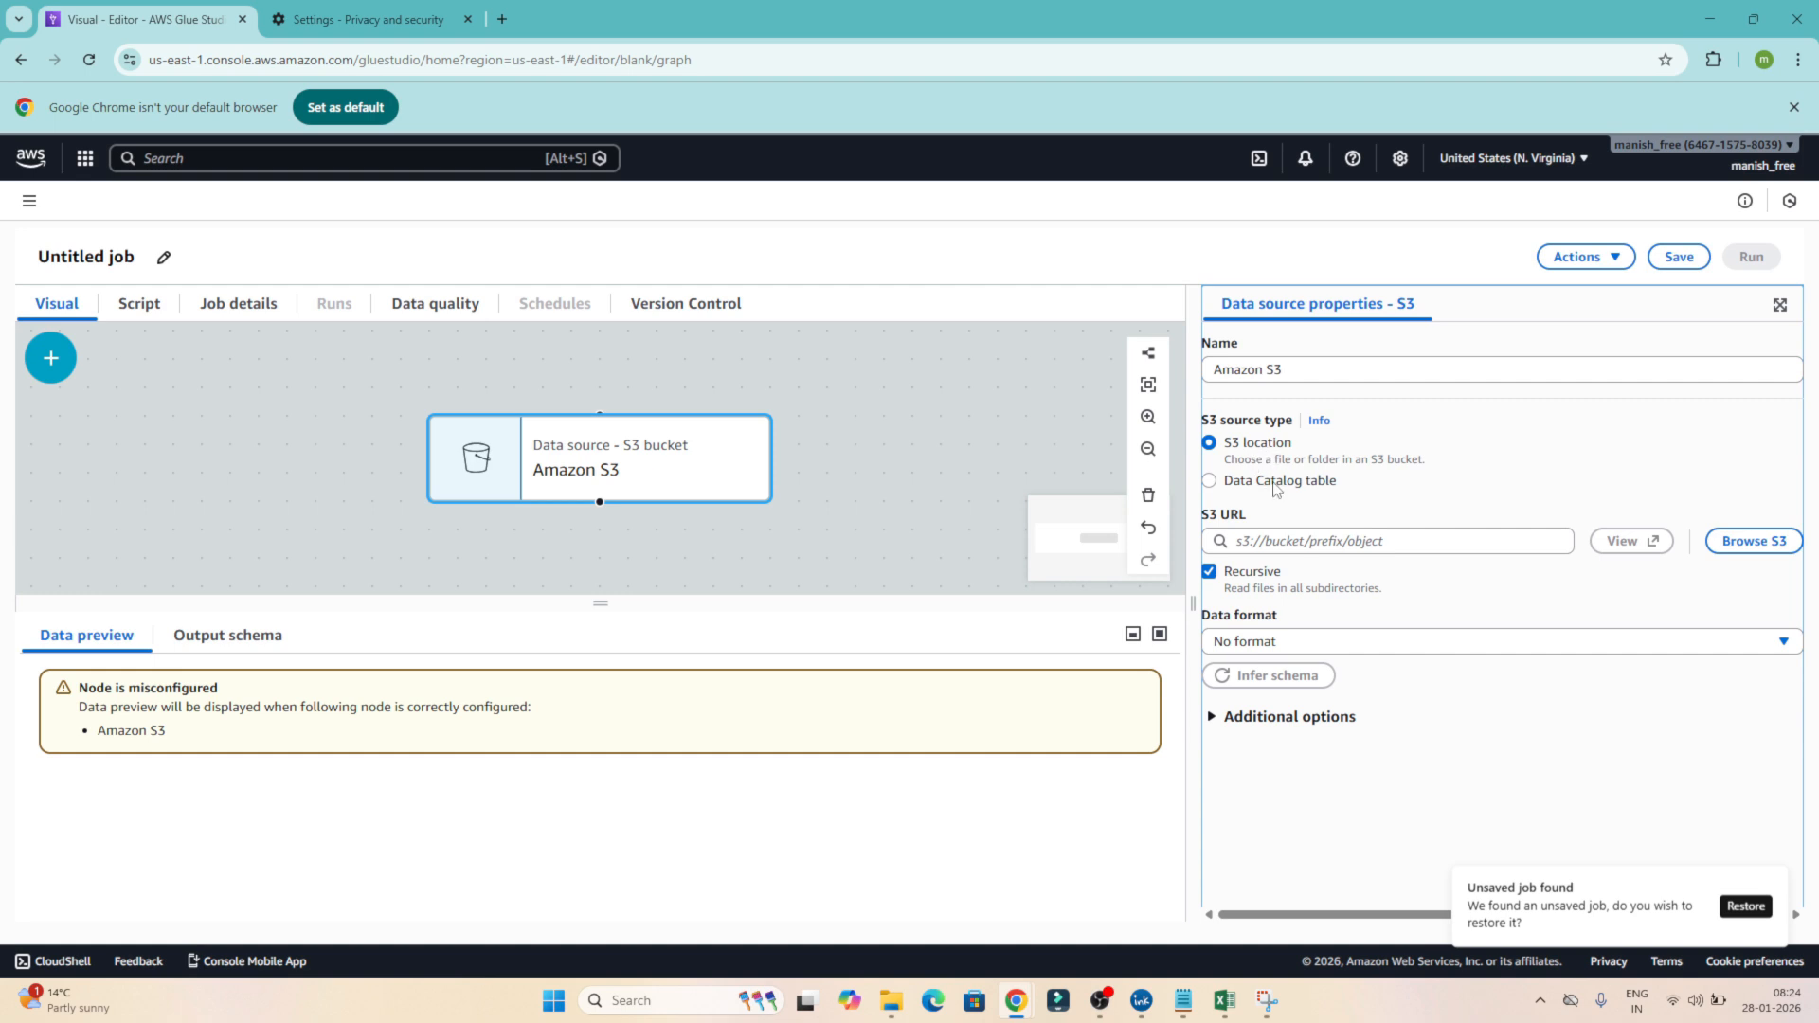
{"action": "left_click", "coordinate": [1730, 542]}
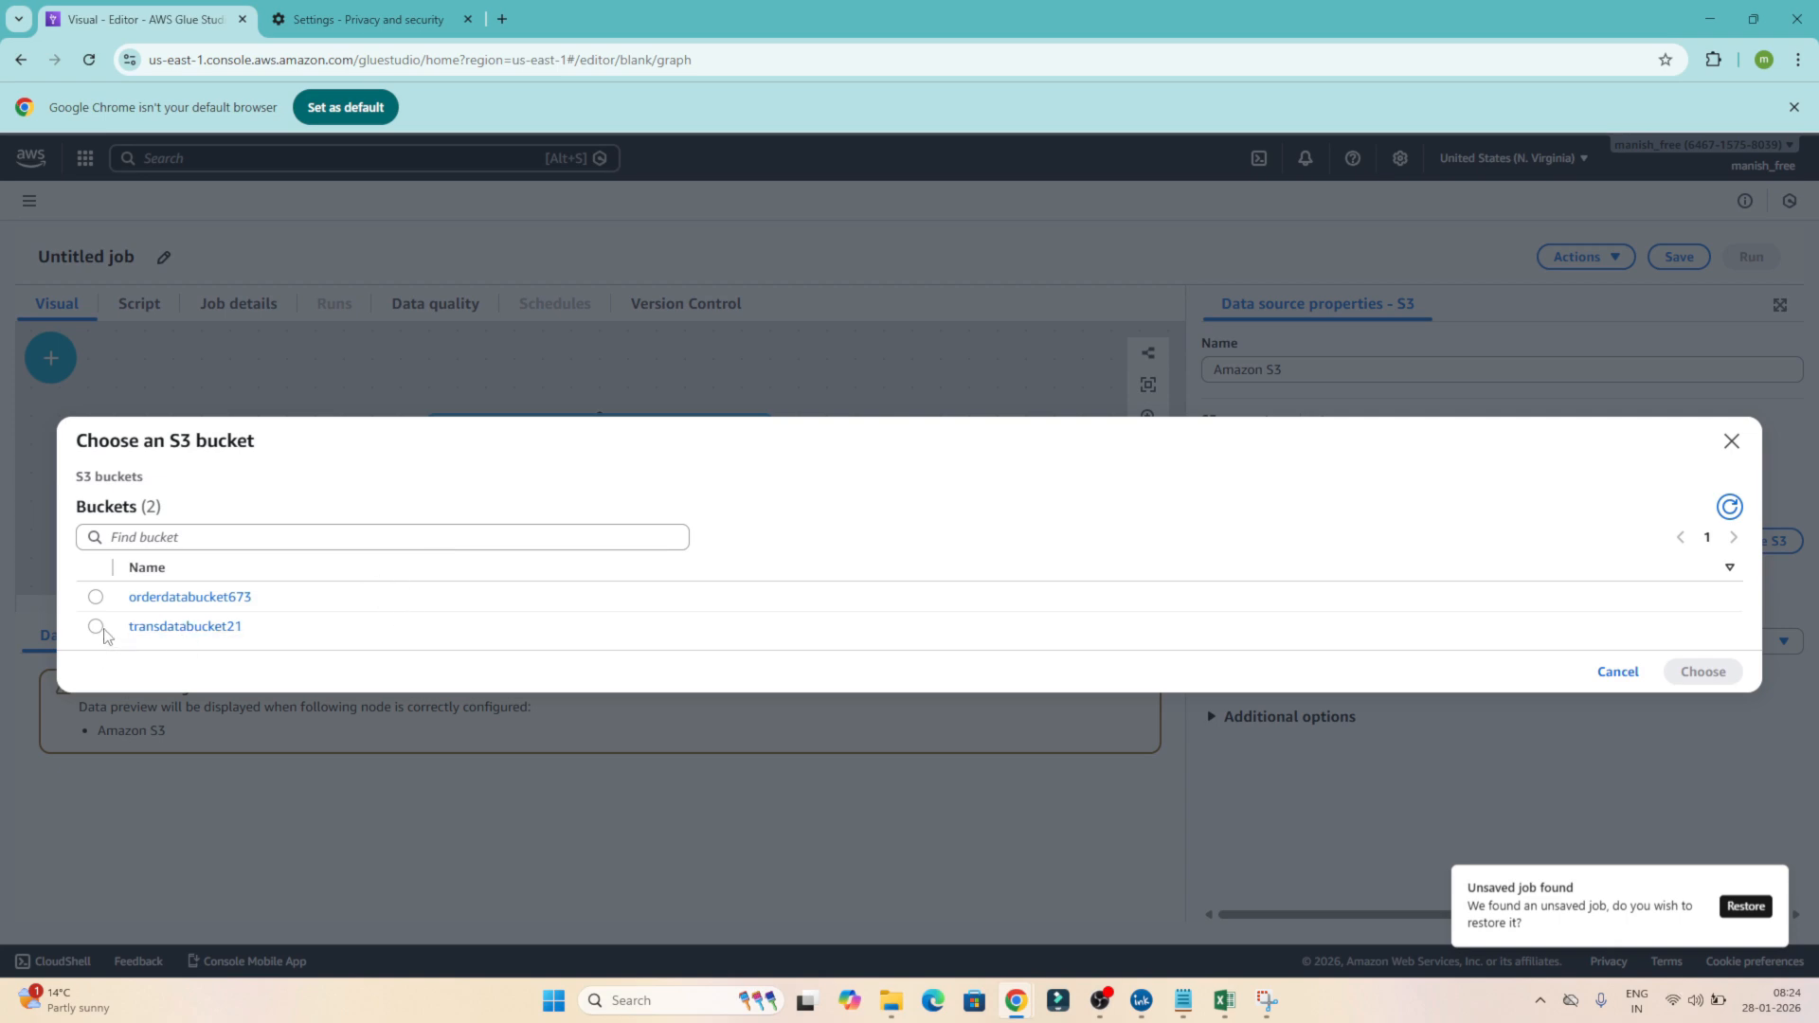
{"action": "left_click", "coordinate": [96, 627]}
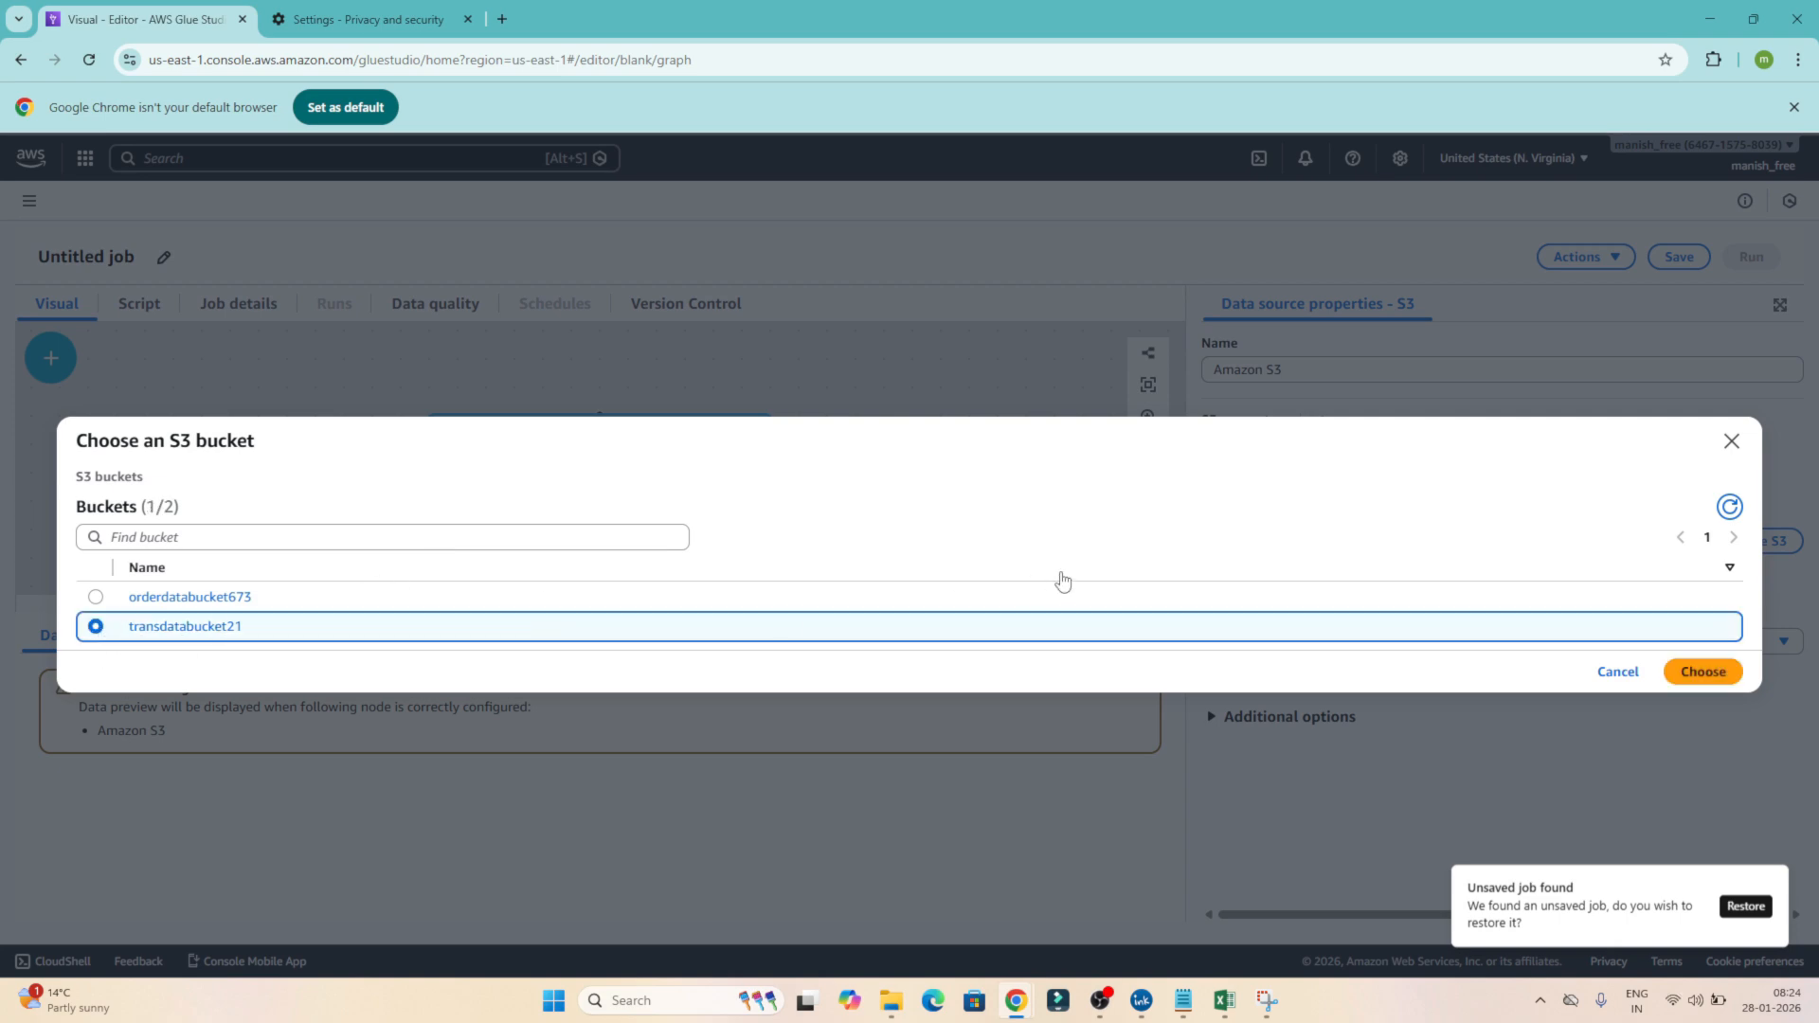
{"action": "left_click", "coordinate": [1703, 672]}
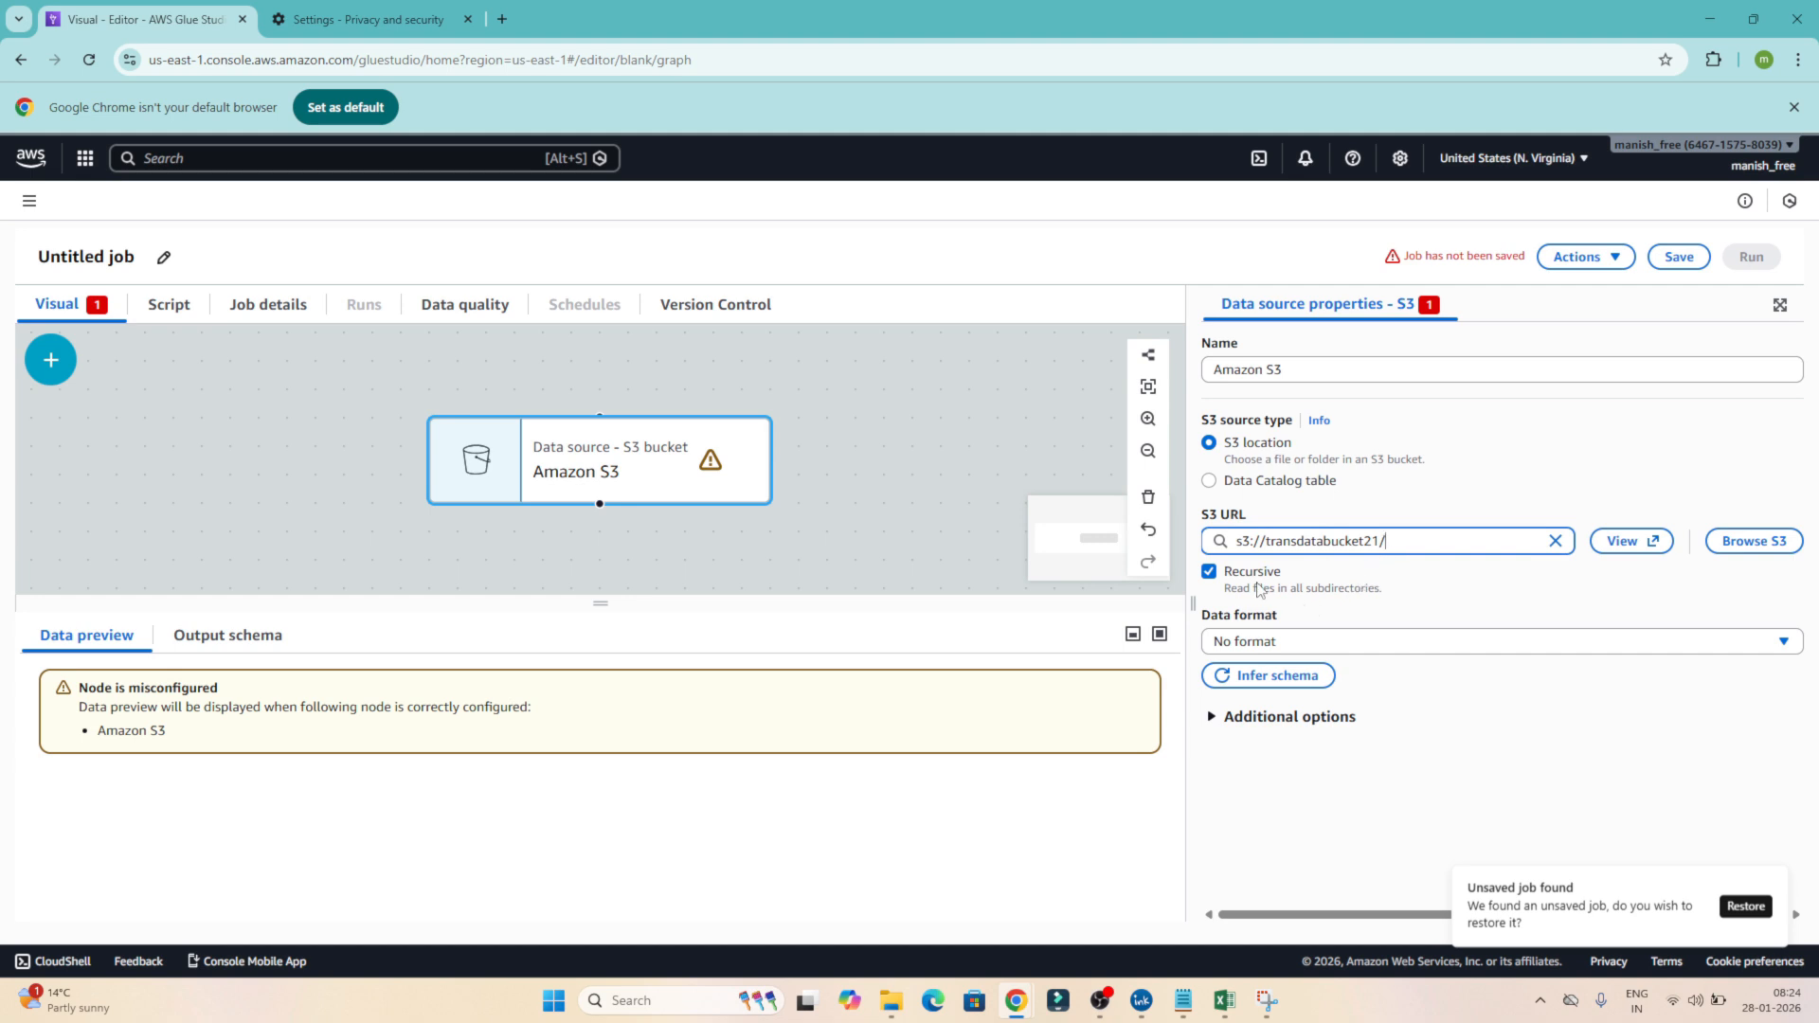
Set the S3 source node's data format to CSV and review its delimiter and header options
{"action": "left_click", "coordinate": [1249, 642]}
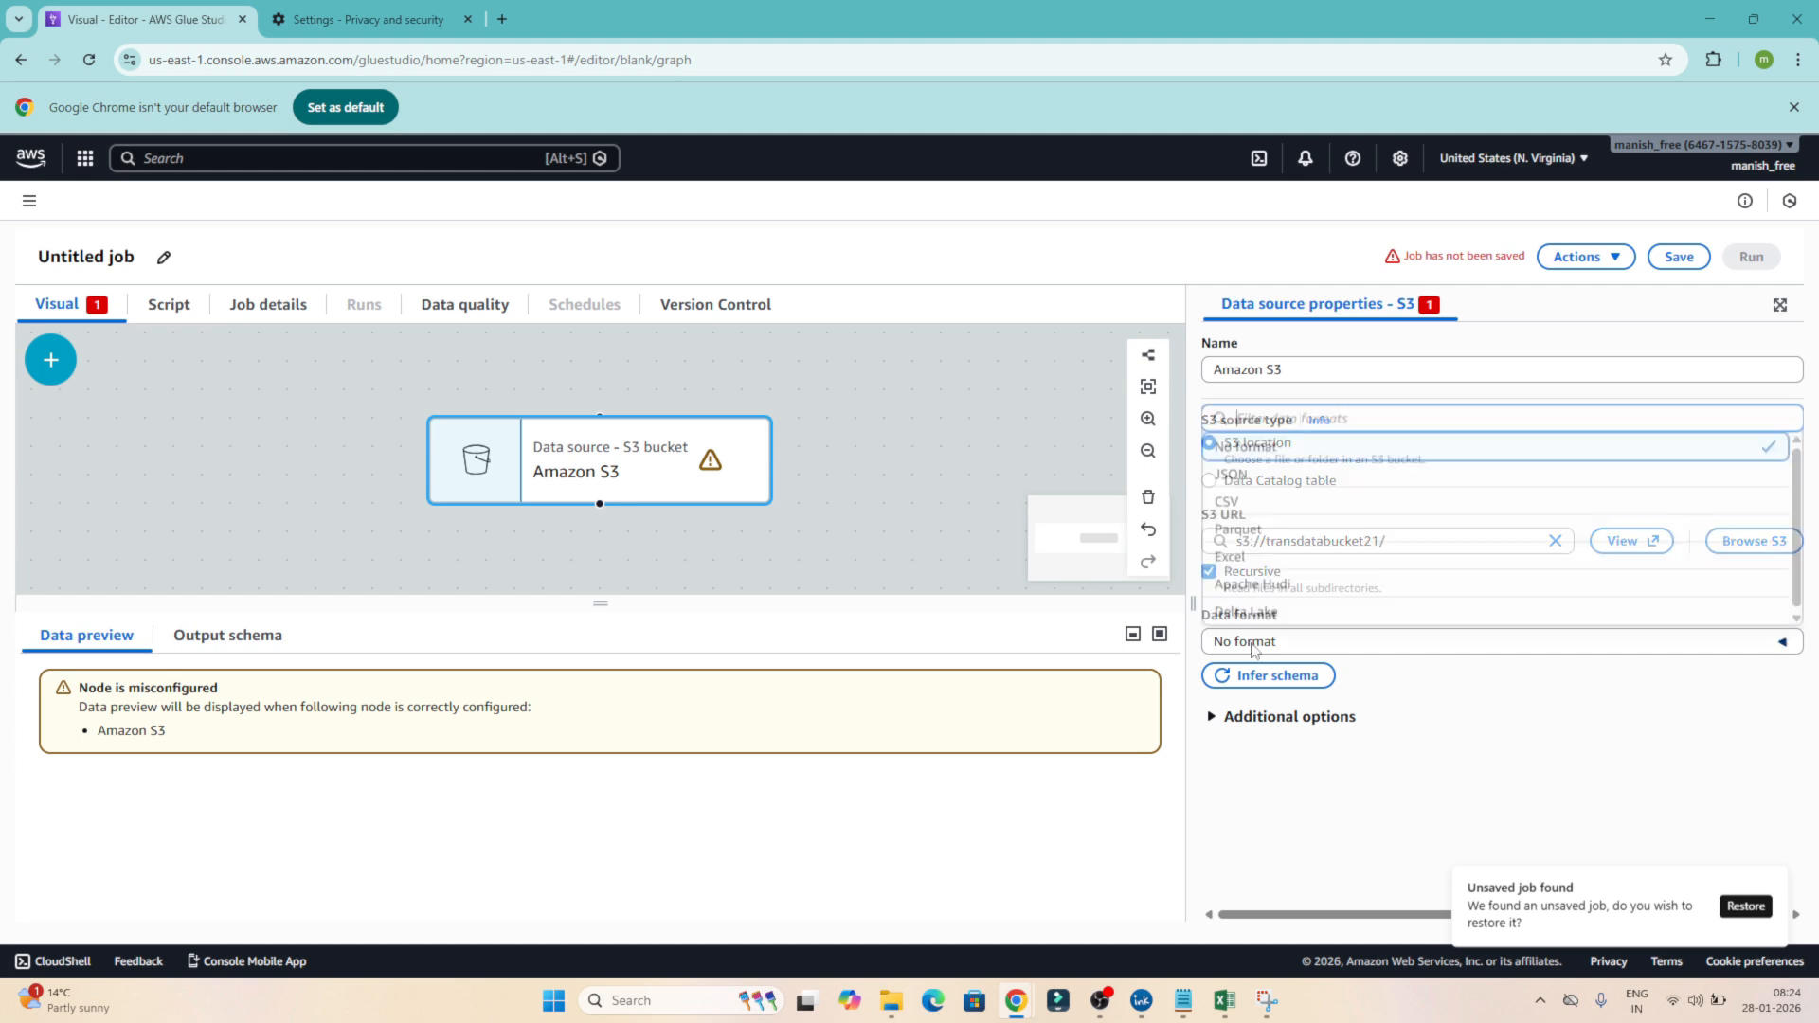
{"action": "left_click", "coordinate": [1249, 502]}
{"action": "scroll", "coordinate": [1345, 782], "scroll_direction": "down", "scroll_amount": 3}
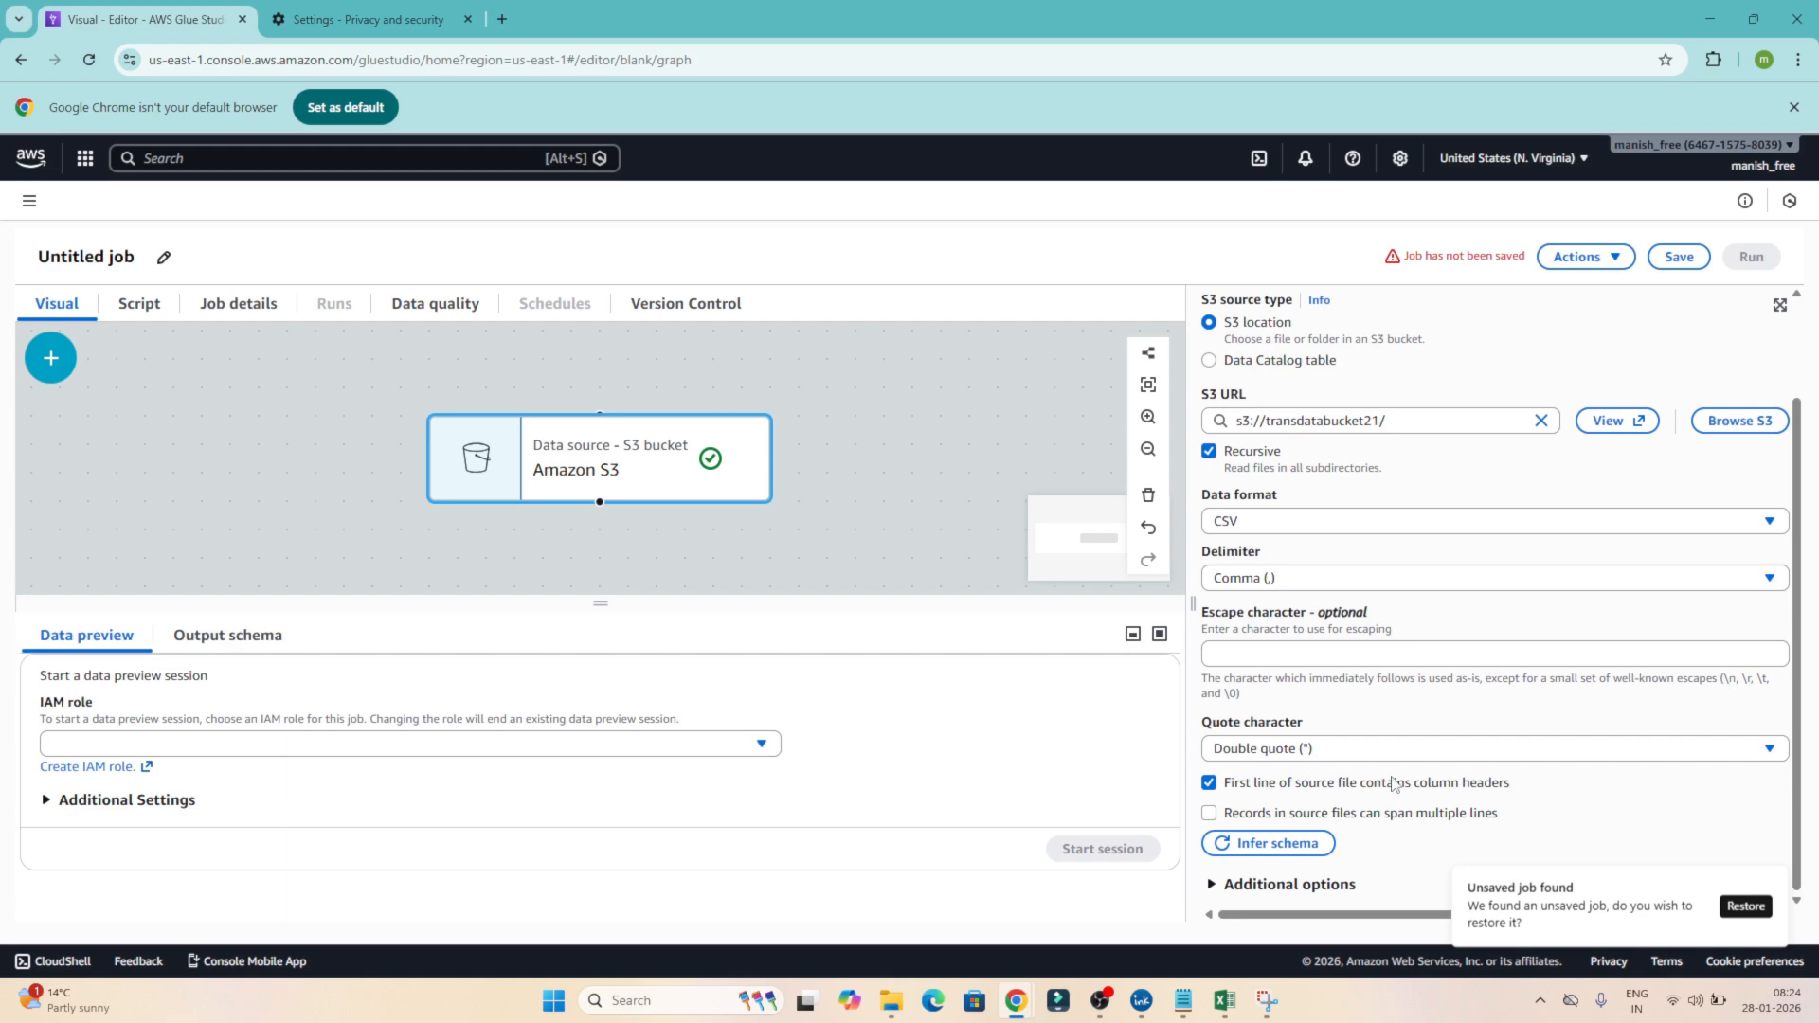
Switch to Excel to check the transaction sheet's column header row, and return to the Glue job's source properties in Chrome
{"action": "mouse_move", "coordinate": [1228, 1002]}
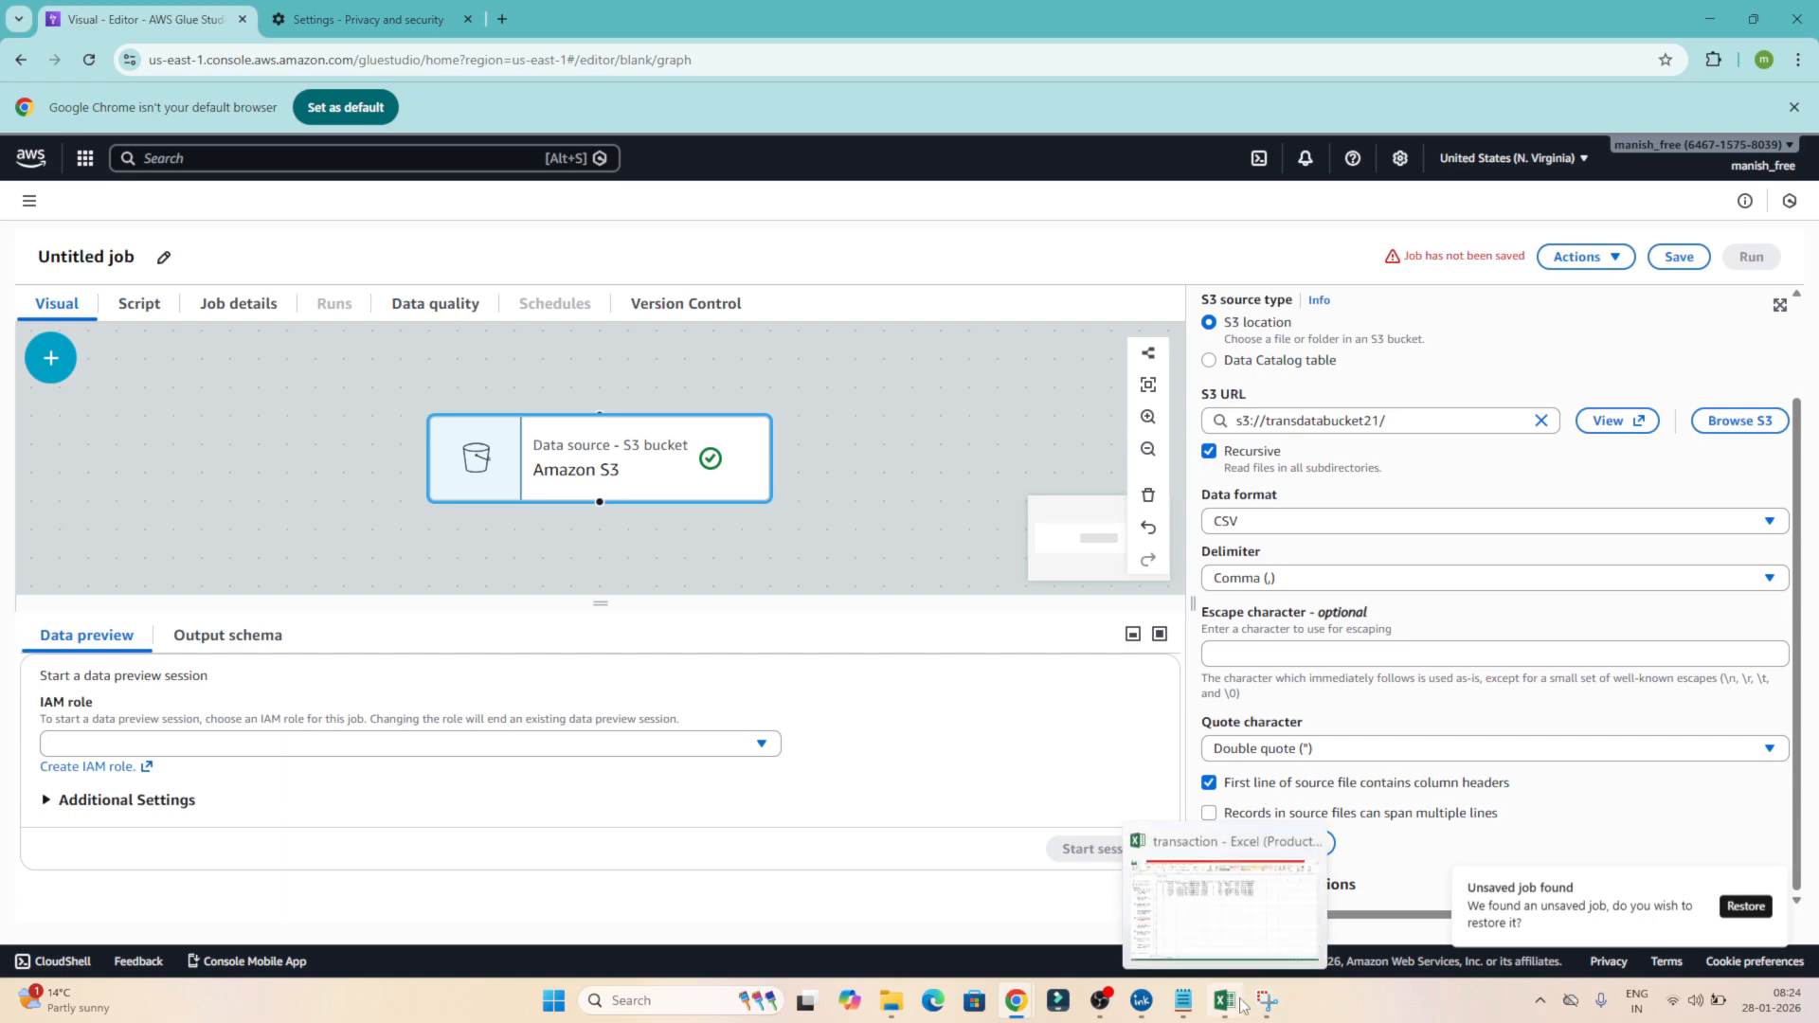
{"action": "left_click", "coordinate": [1275, 917]}
{"action": "left_click", "coordinate": [274, 211]}
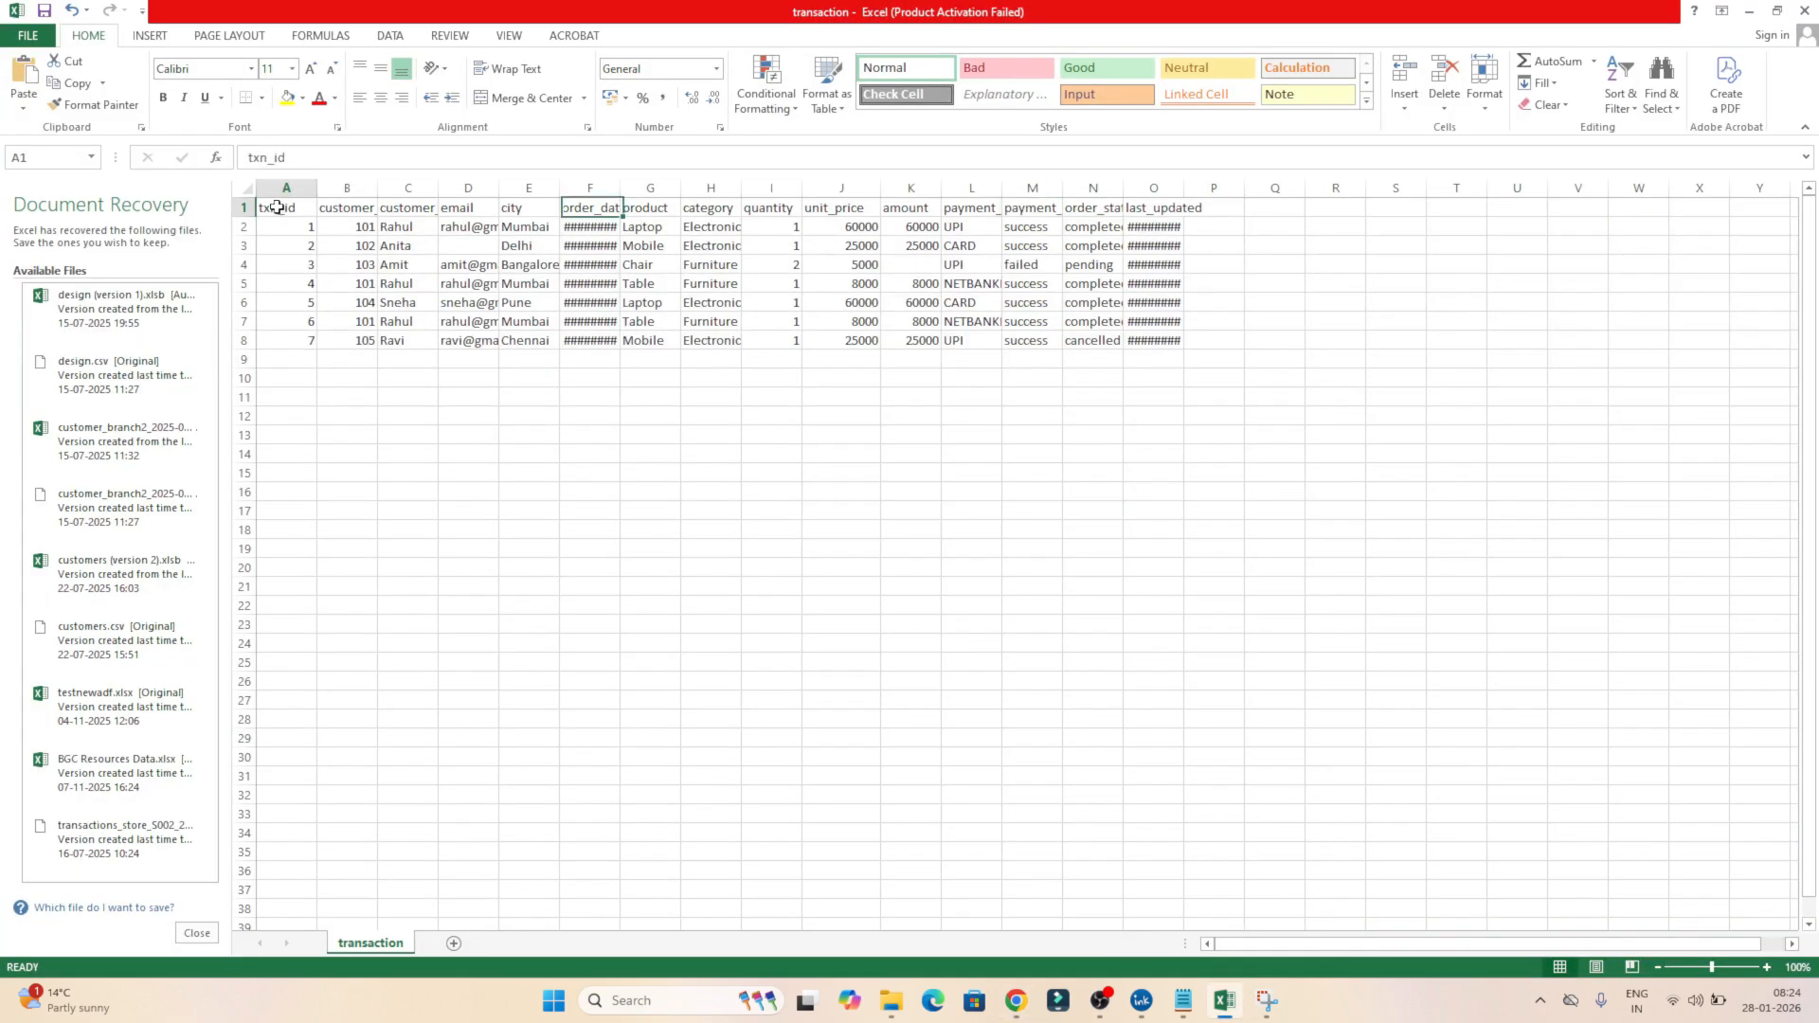
{"action": "mouse_move", "coordinate": [1016, 1000]}
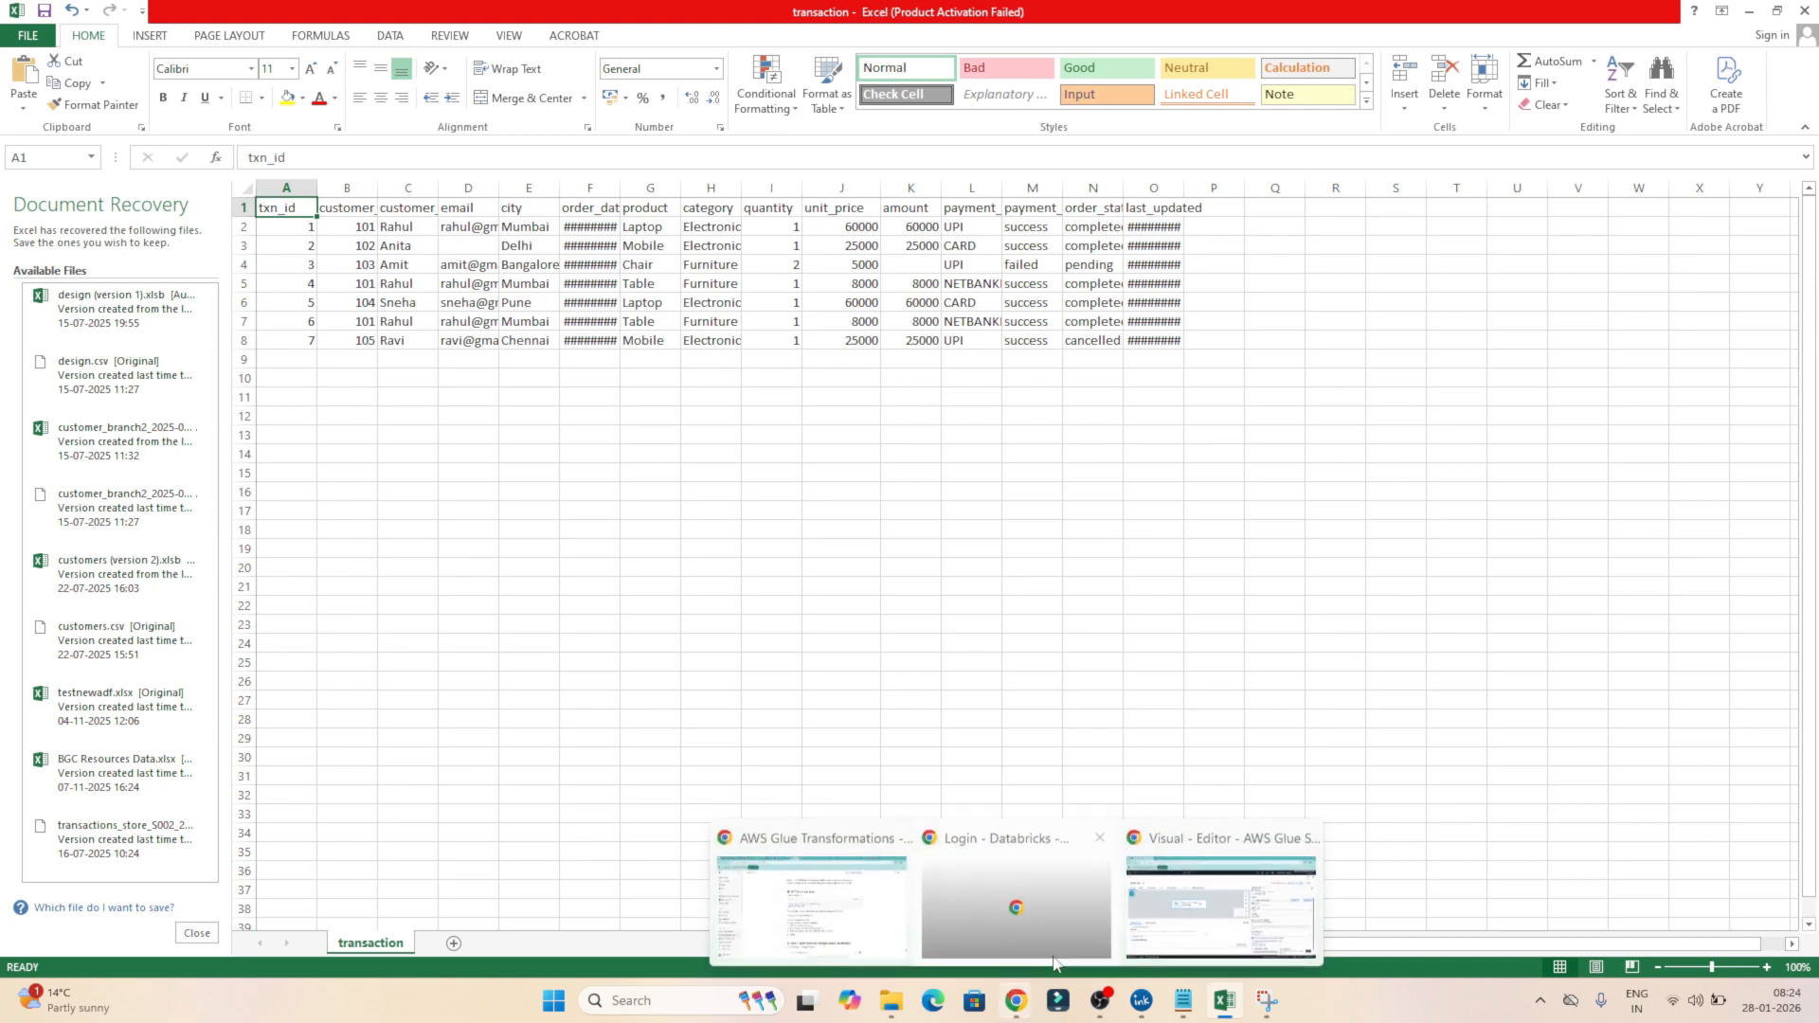
{"action": "left_click", "coordinate": [1132, 936]}
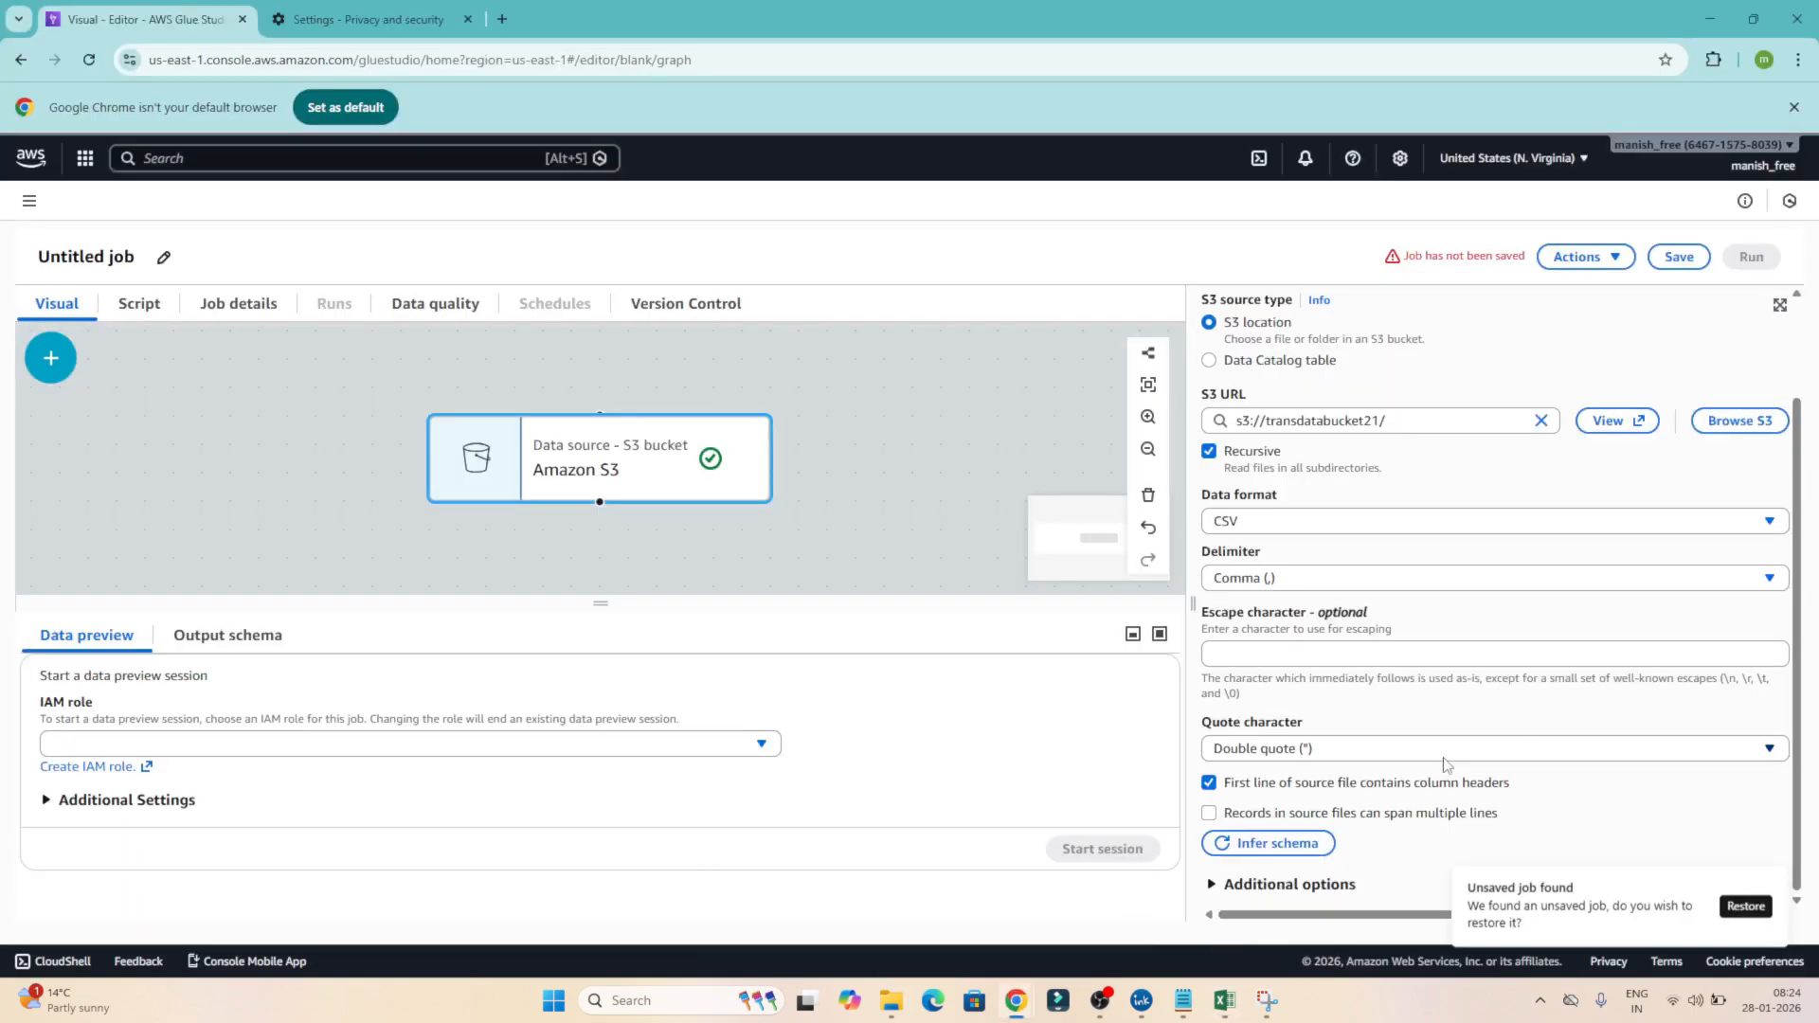
{"action": "scroll", "coordinate": [1483, 772], "scroll_direction": "up", "scroll_amount": 2}
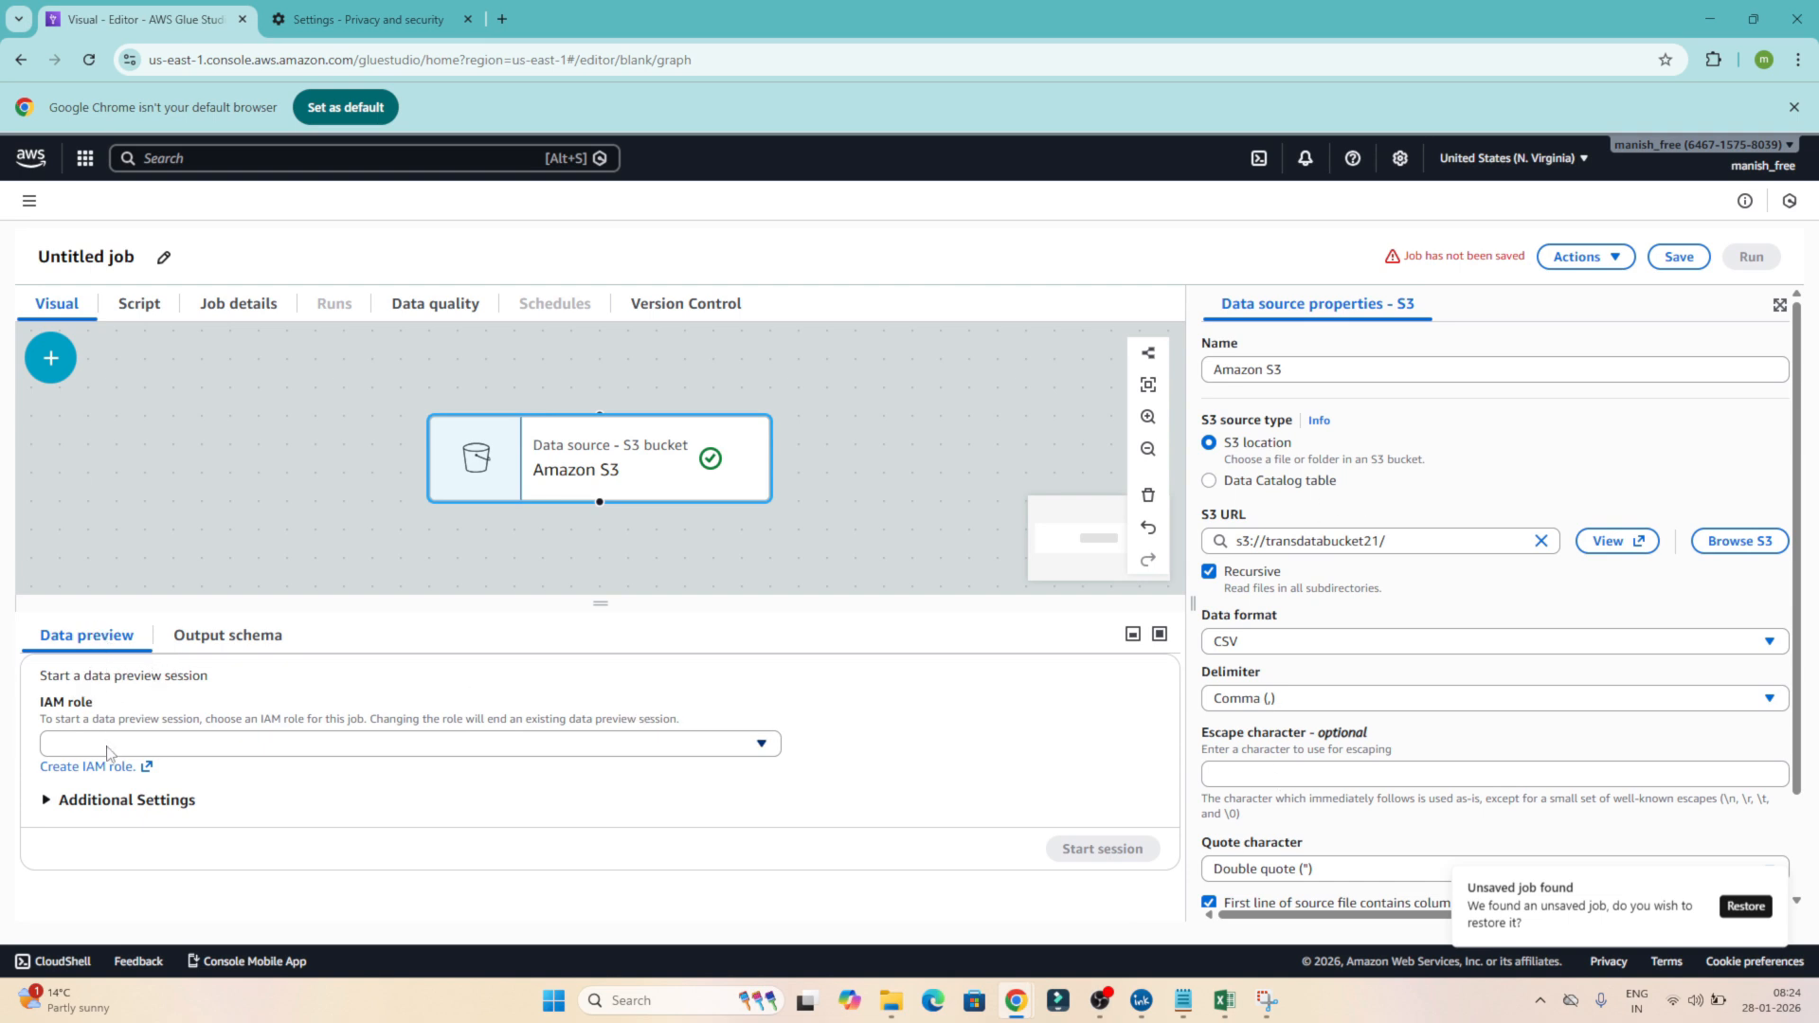
Search the AWS services for IAM and open the IAM console in a new browser tab
{"action": "left_click", "coordinate": [226, 166]}
{"action": "type", "text": "IAM"}
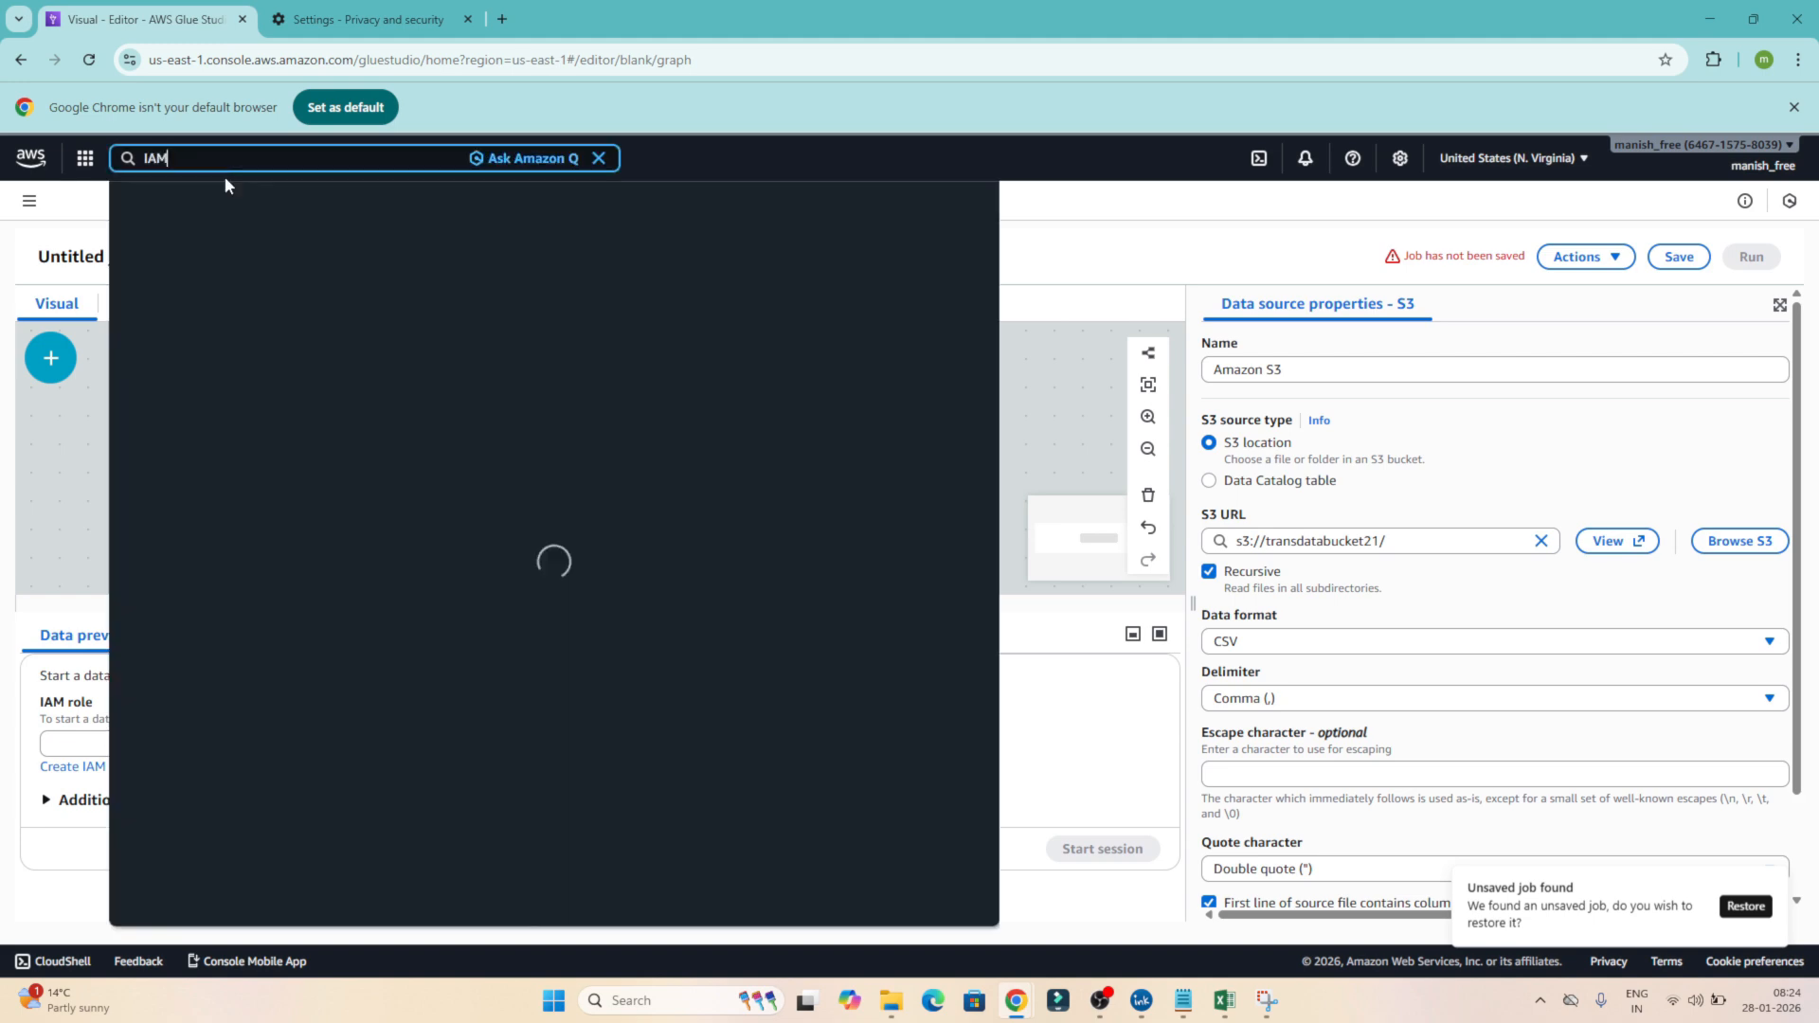
{"action": "right_click", "coordinate": [401, 246]}
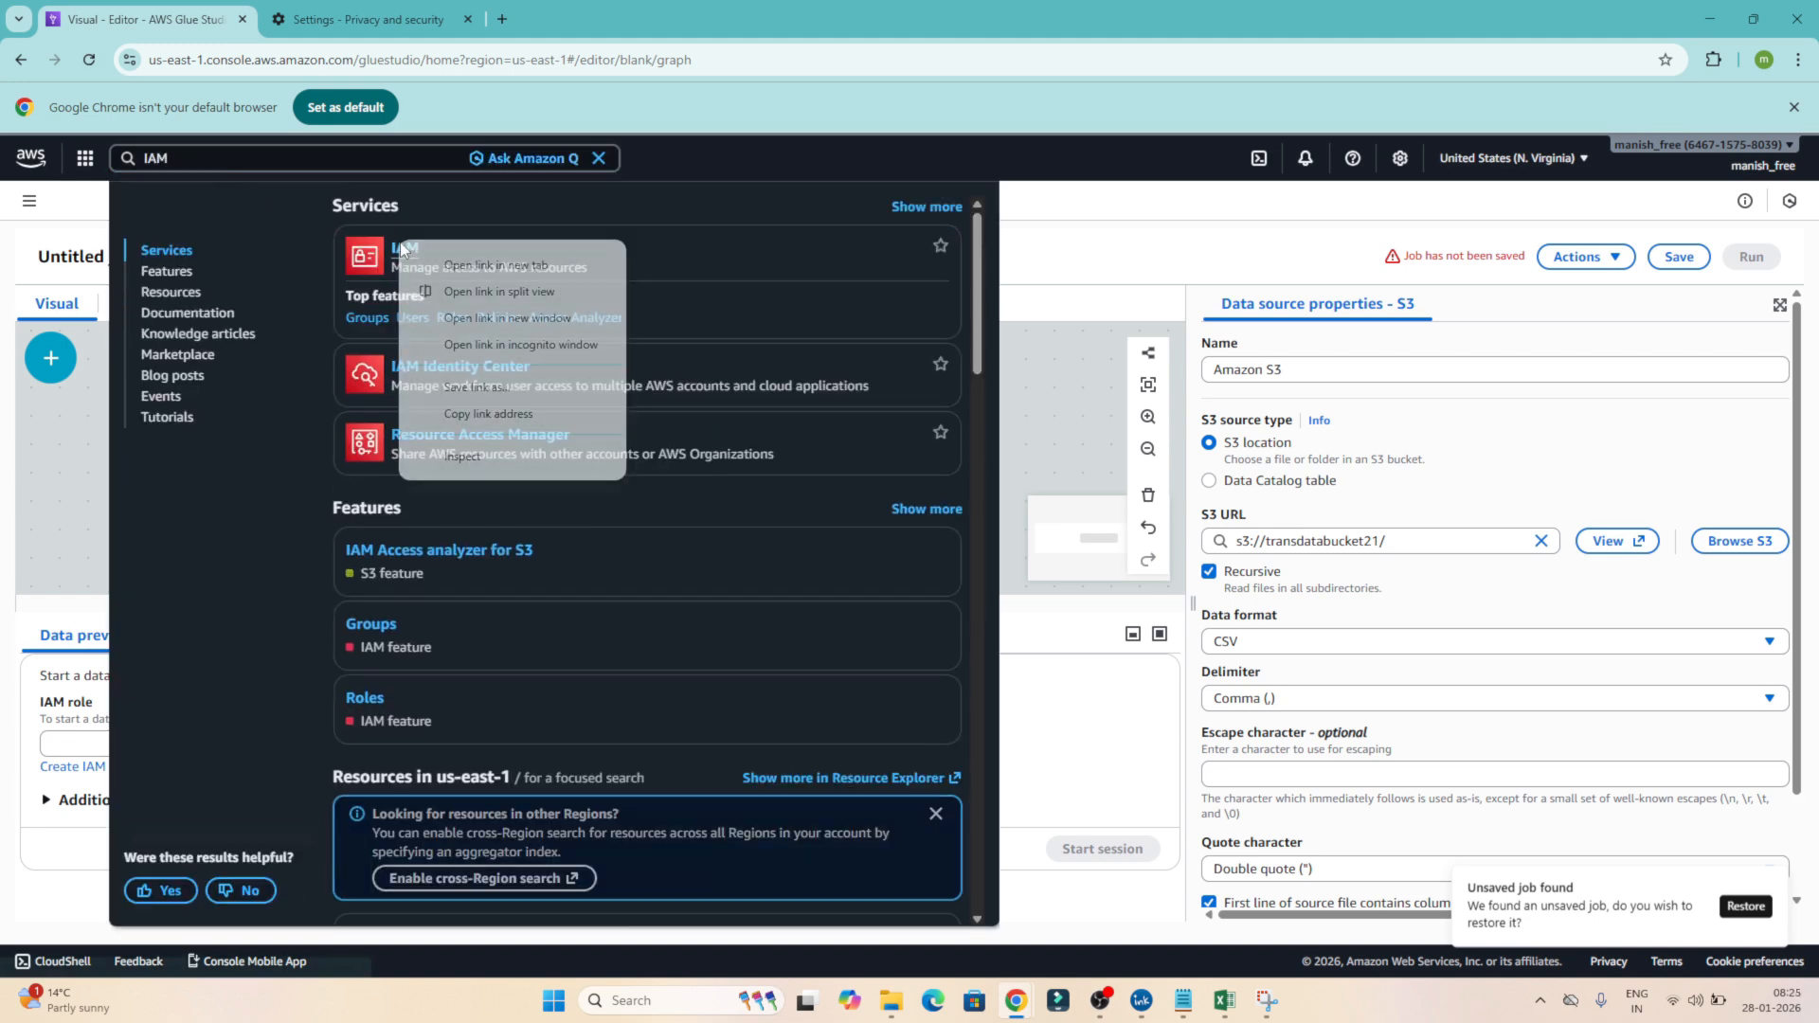
{"action": "left_click", "coordinate": [454, 270]}
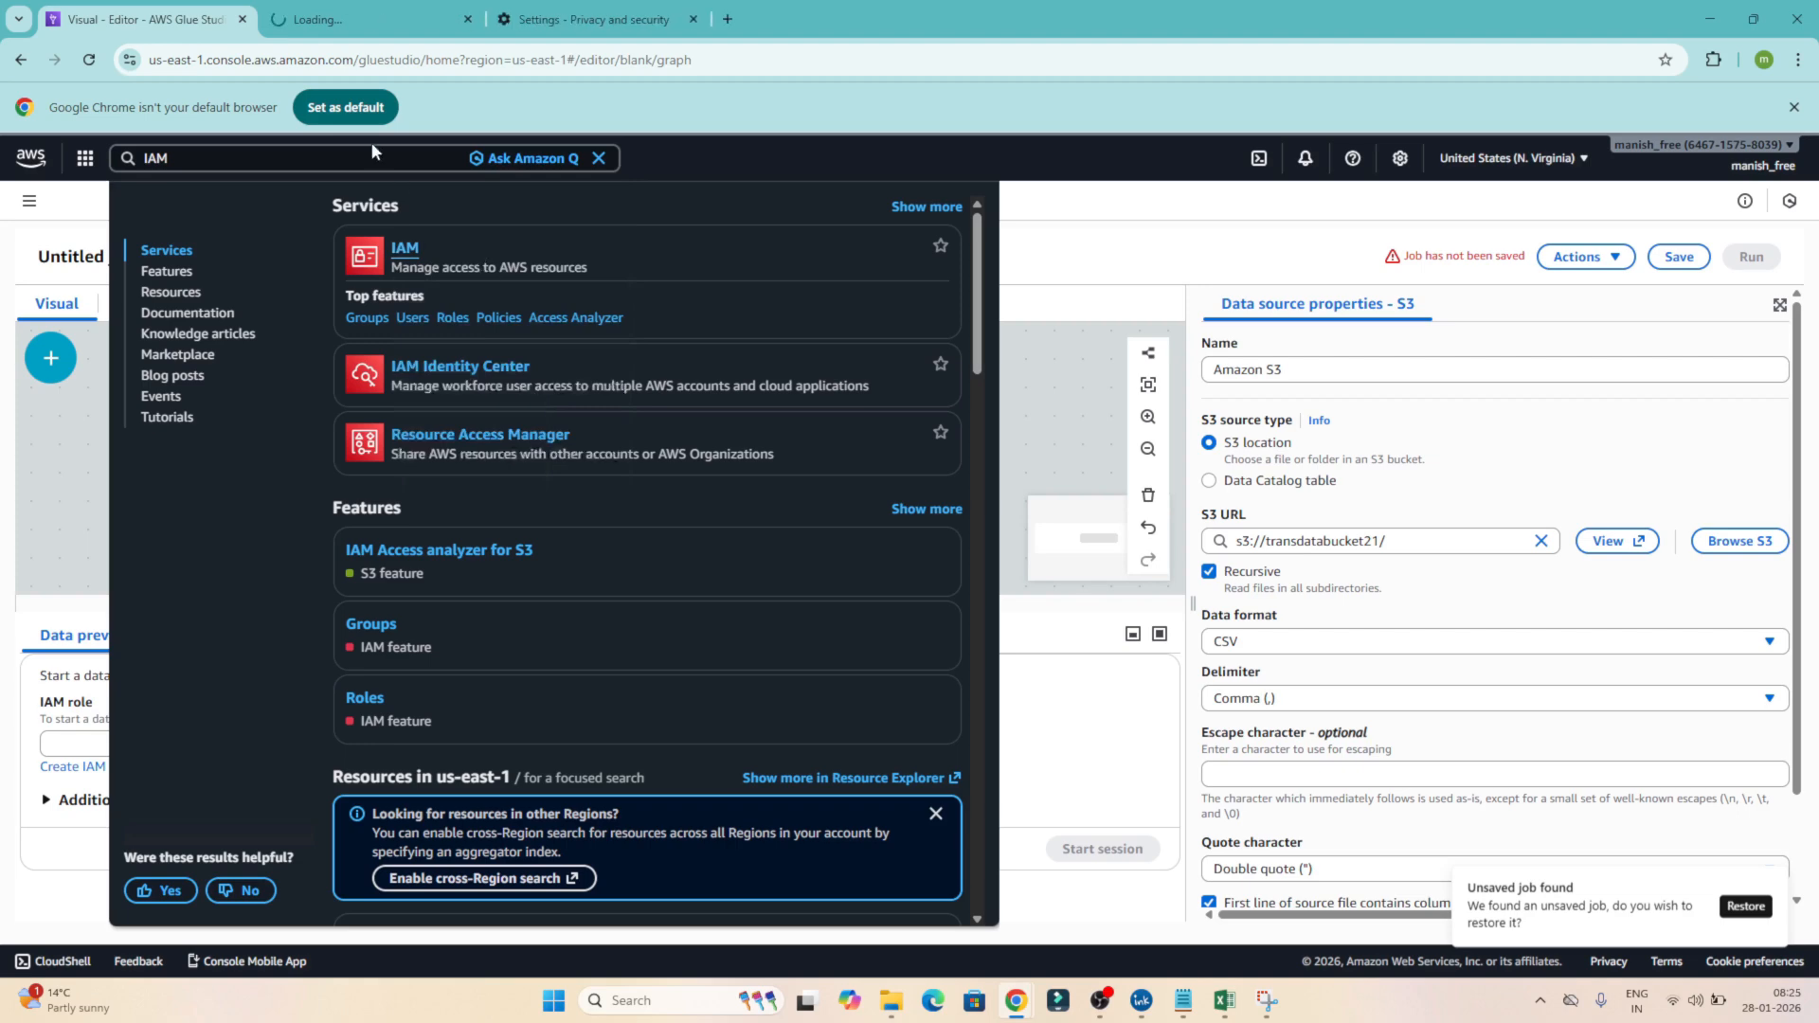
Start creating a new IAM role with AWS service as the trusted entity and Glue as the use case
{"action": "left_click", "coordinate": [364, 20]}
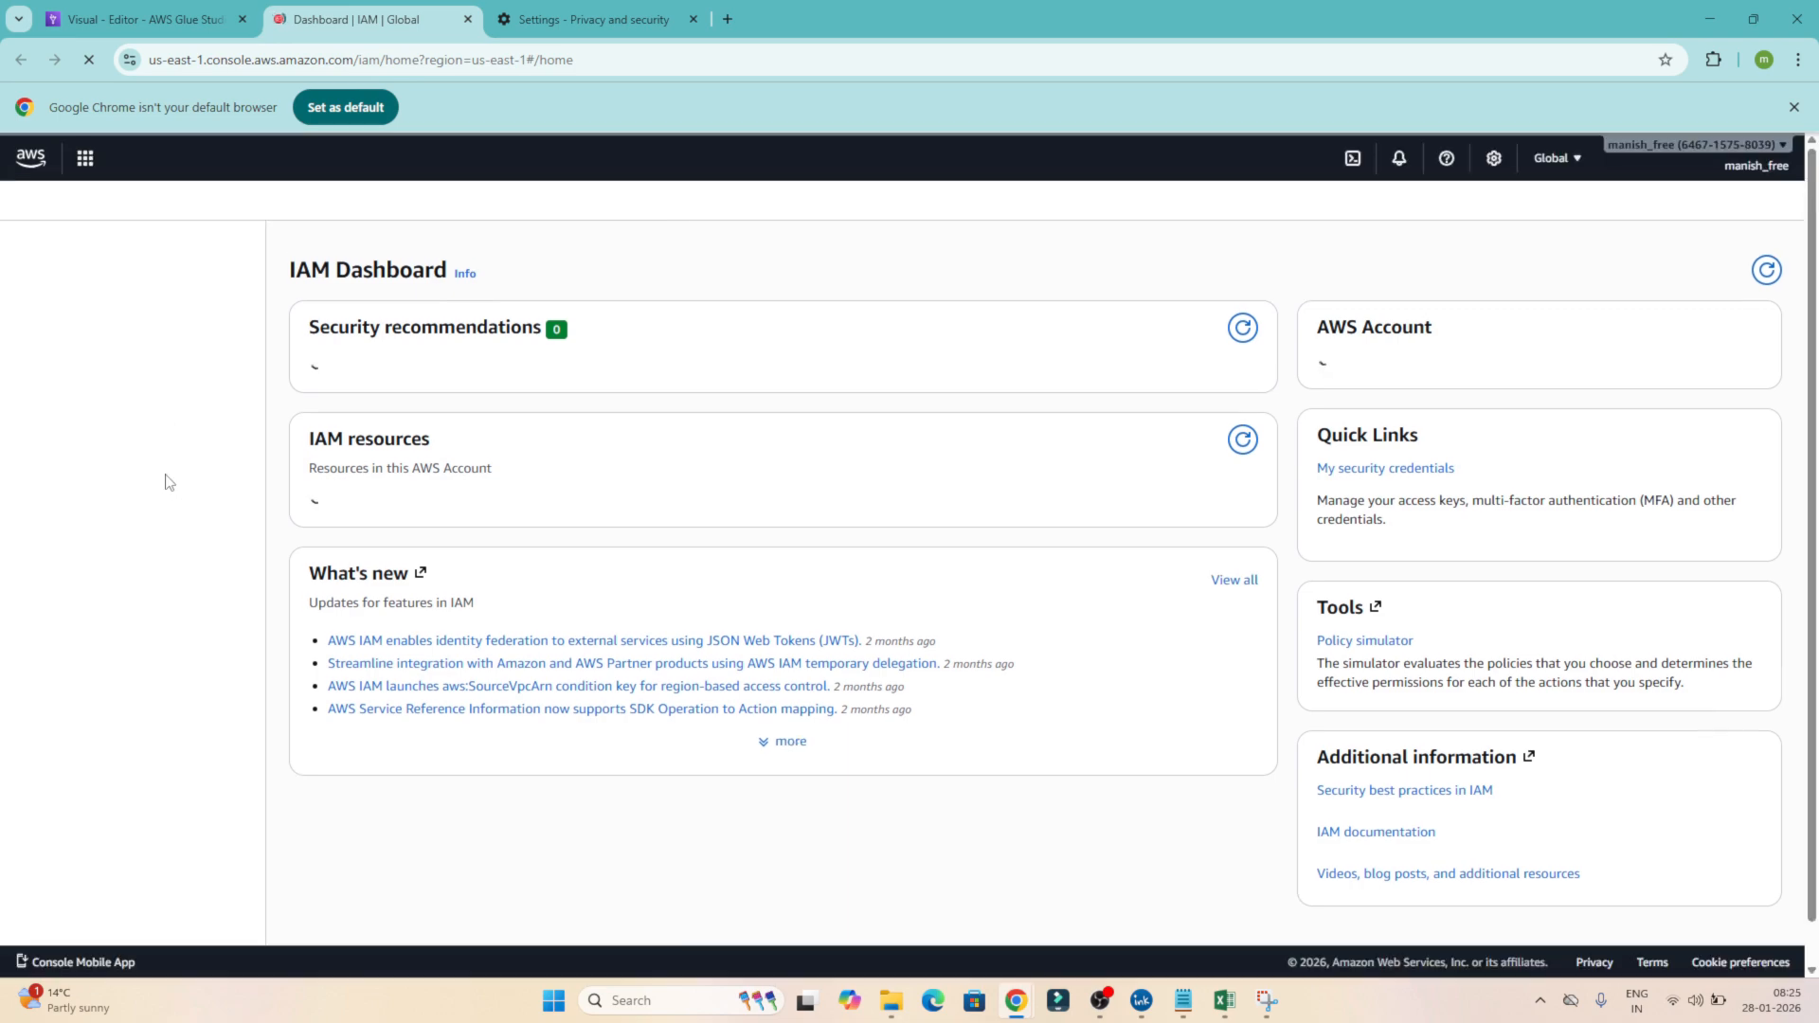
{"action": "left_click", "coordinate": [45, 501]}
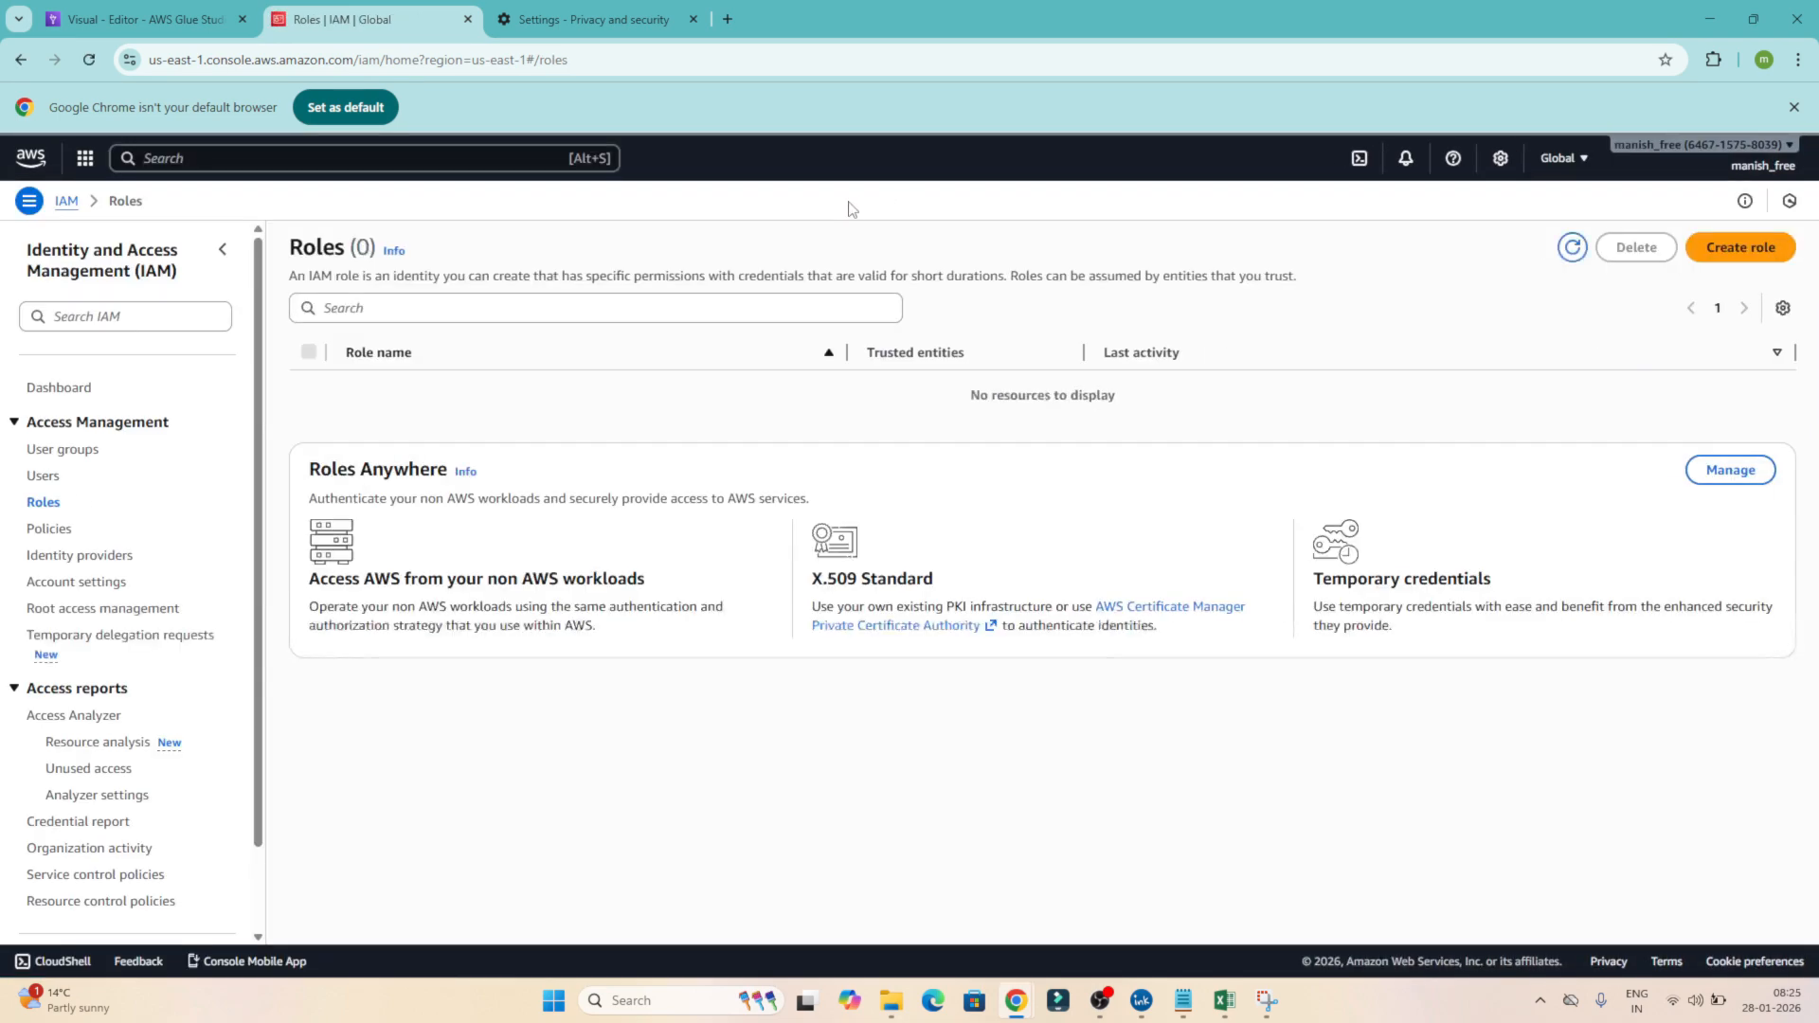
{"action": "left_click", "coordinate": [1759, 242]}
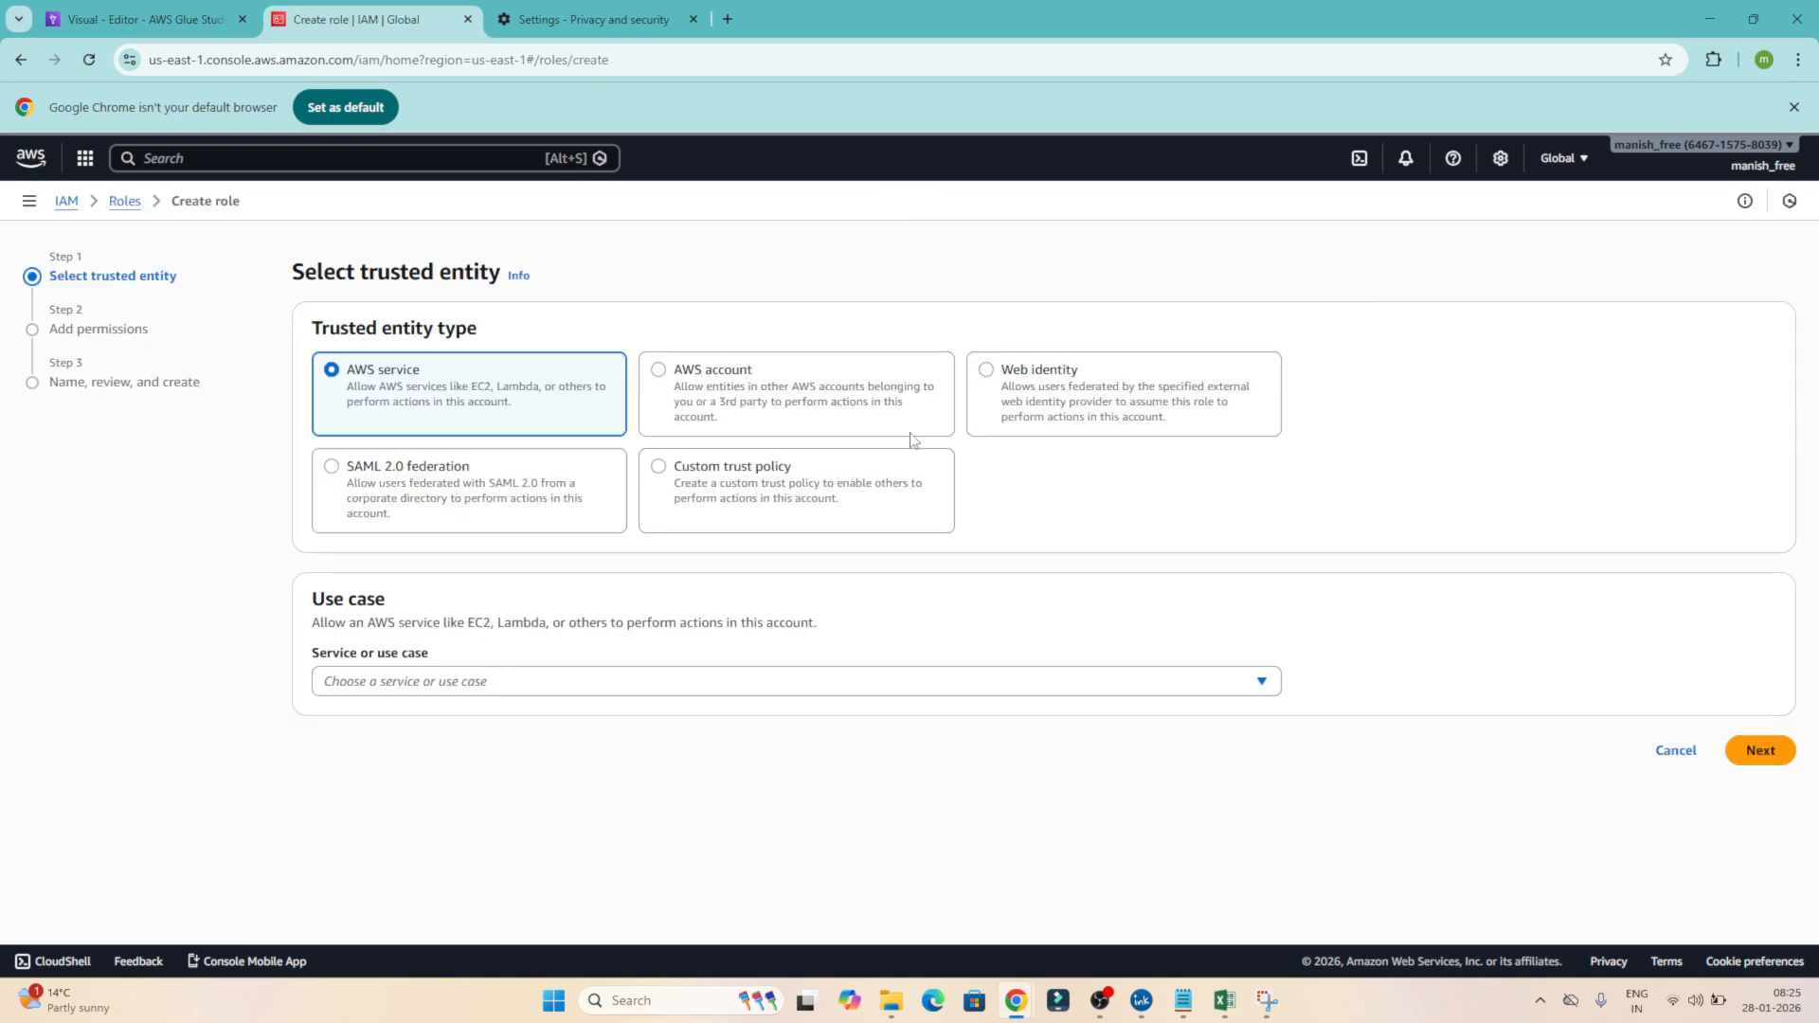
{"action": "left_click", "coordinate": [617, 681]}
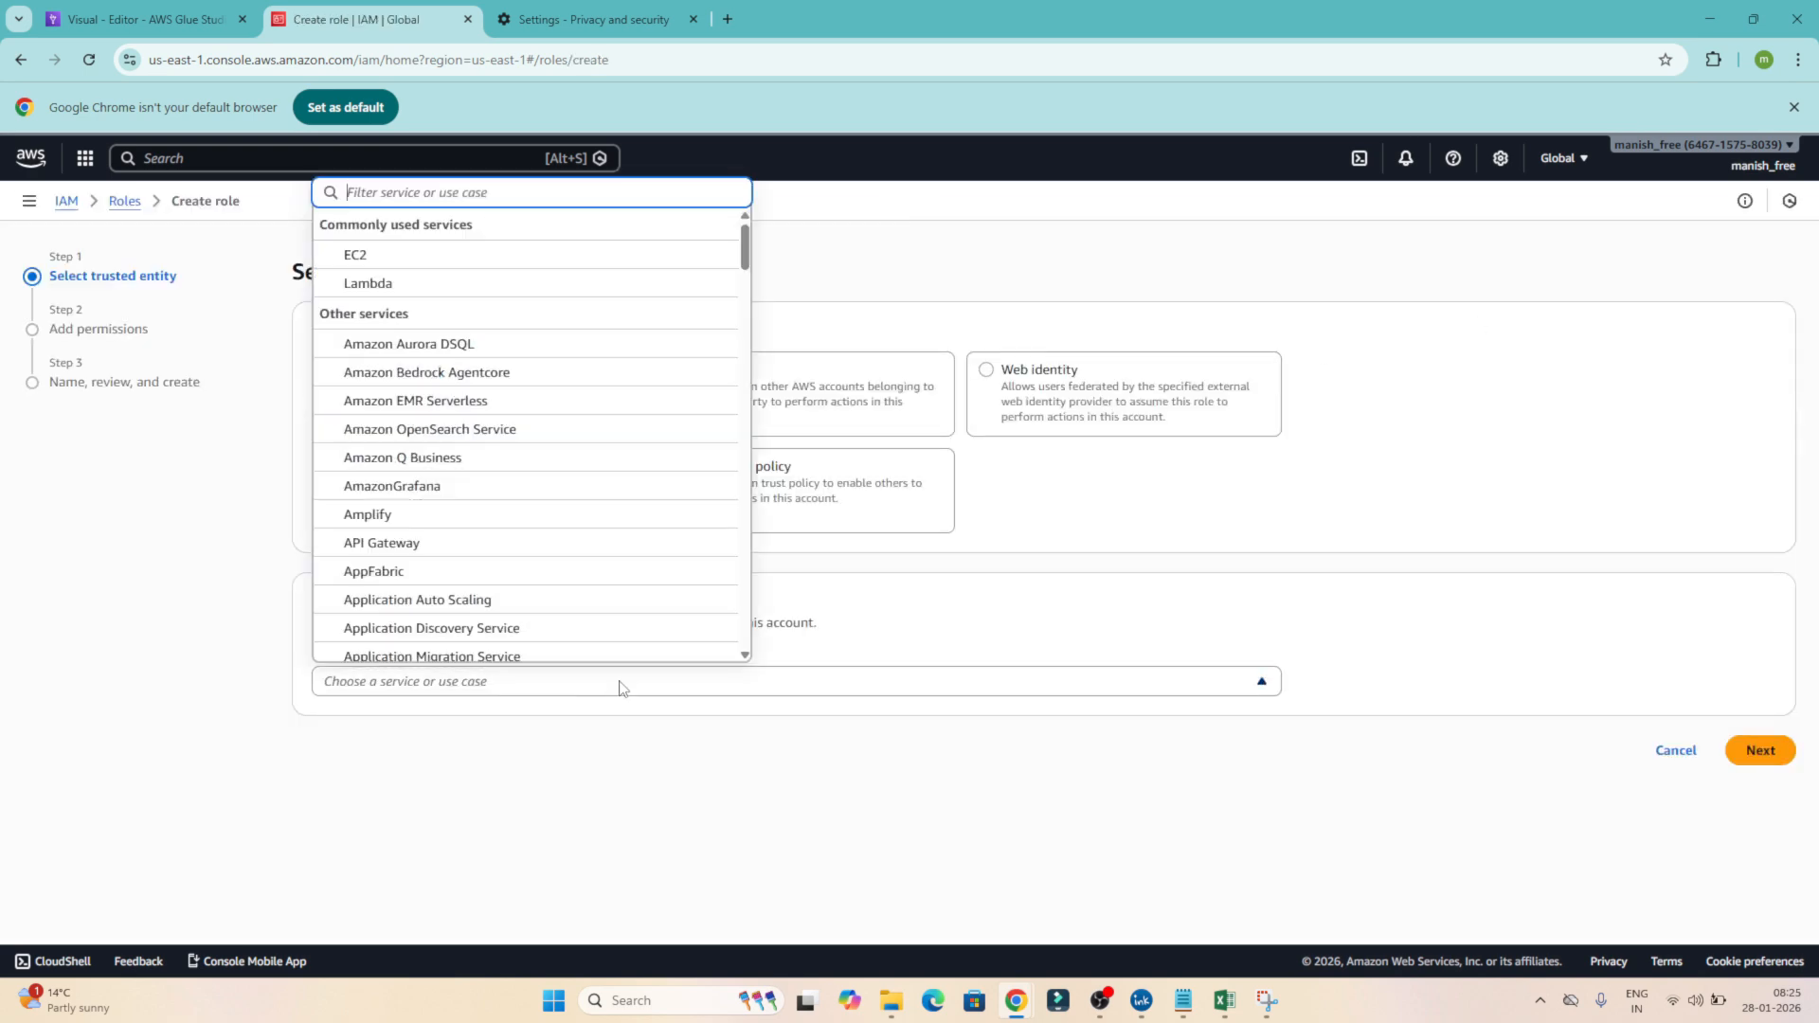
{"action": "type", "text": "GLE"}
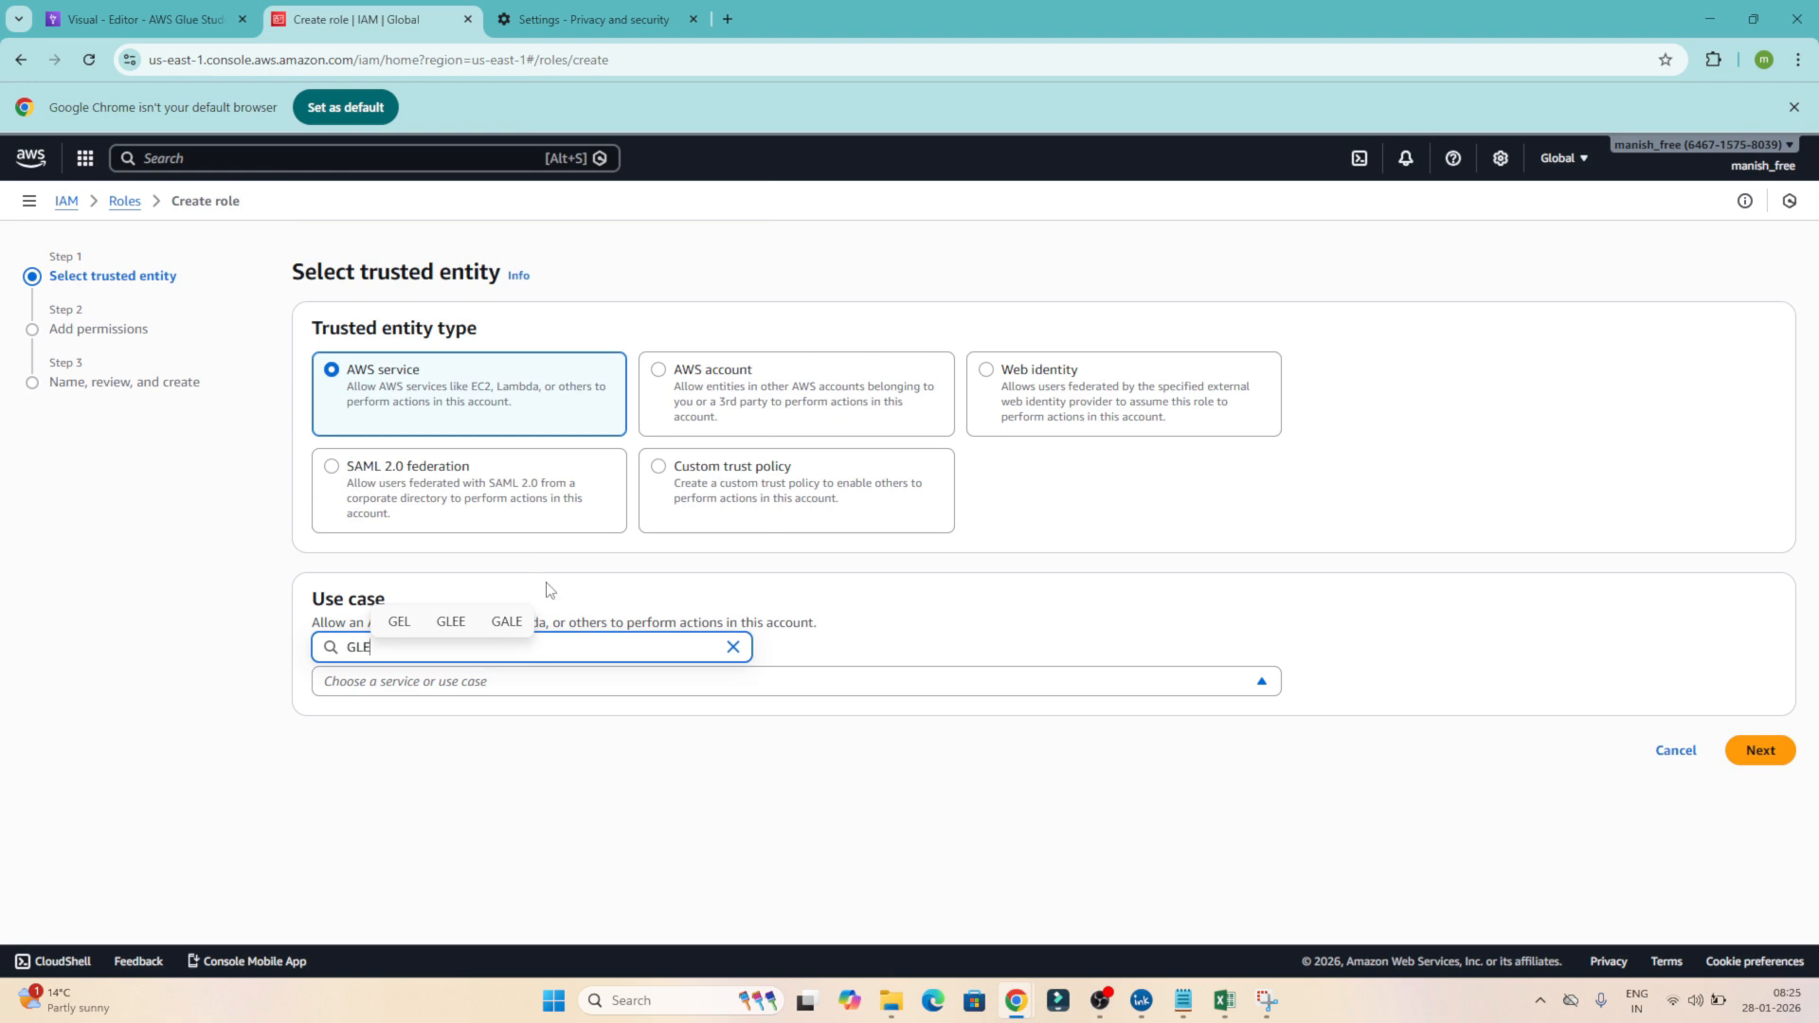
{"action": "key", "text": "BackSpace"}
{"action": "type", "text": "UE"}
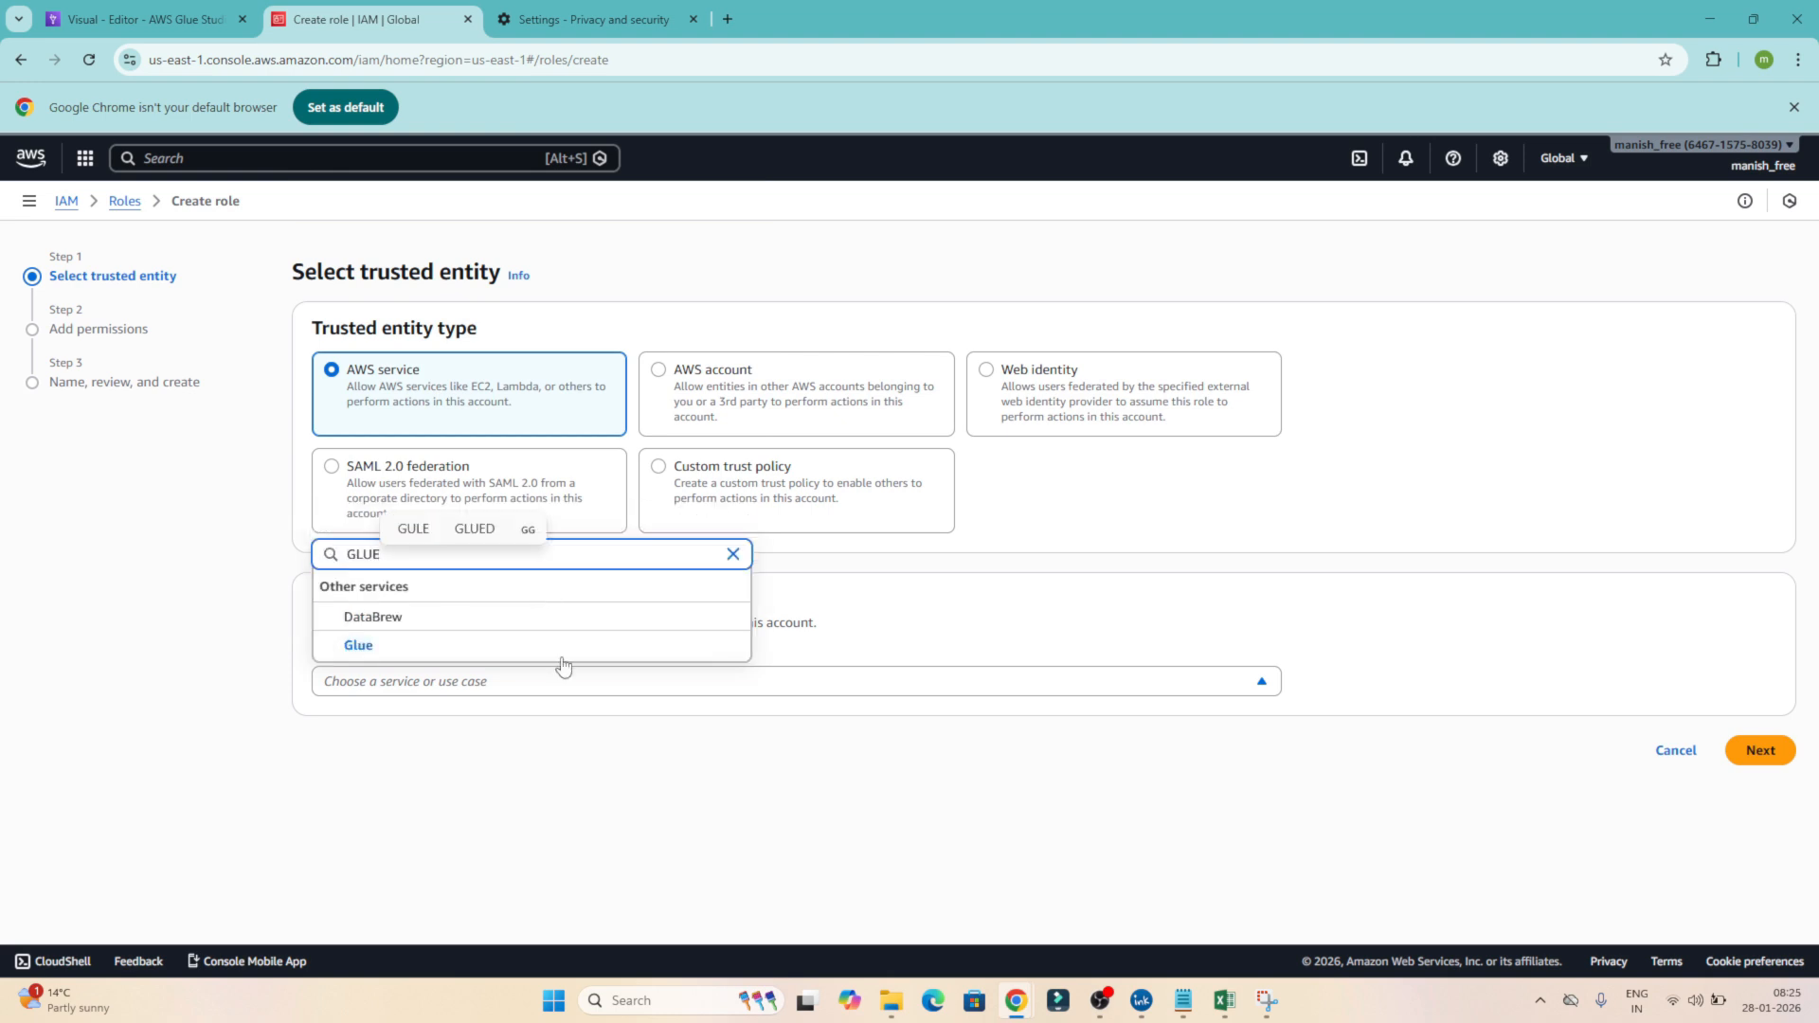
{"action": "key", "text": "Return"}
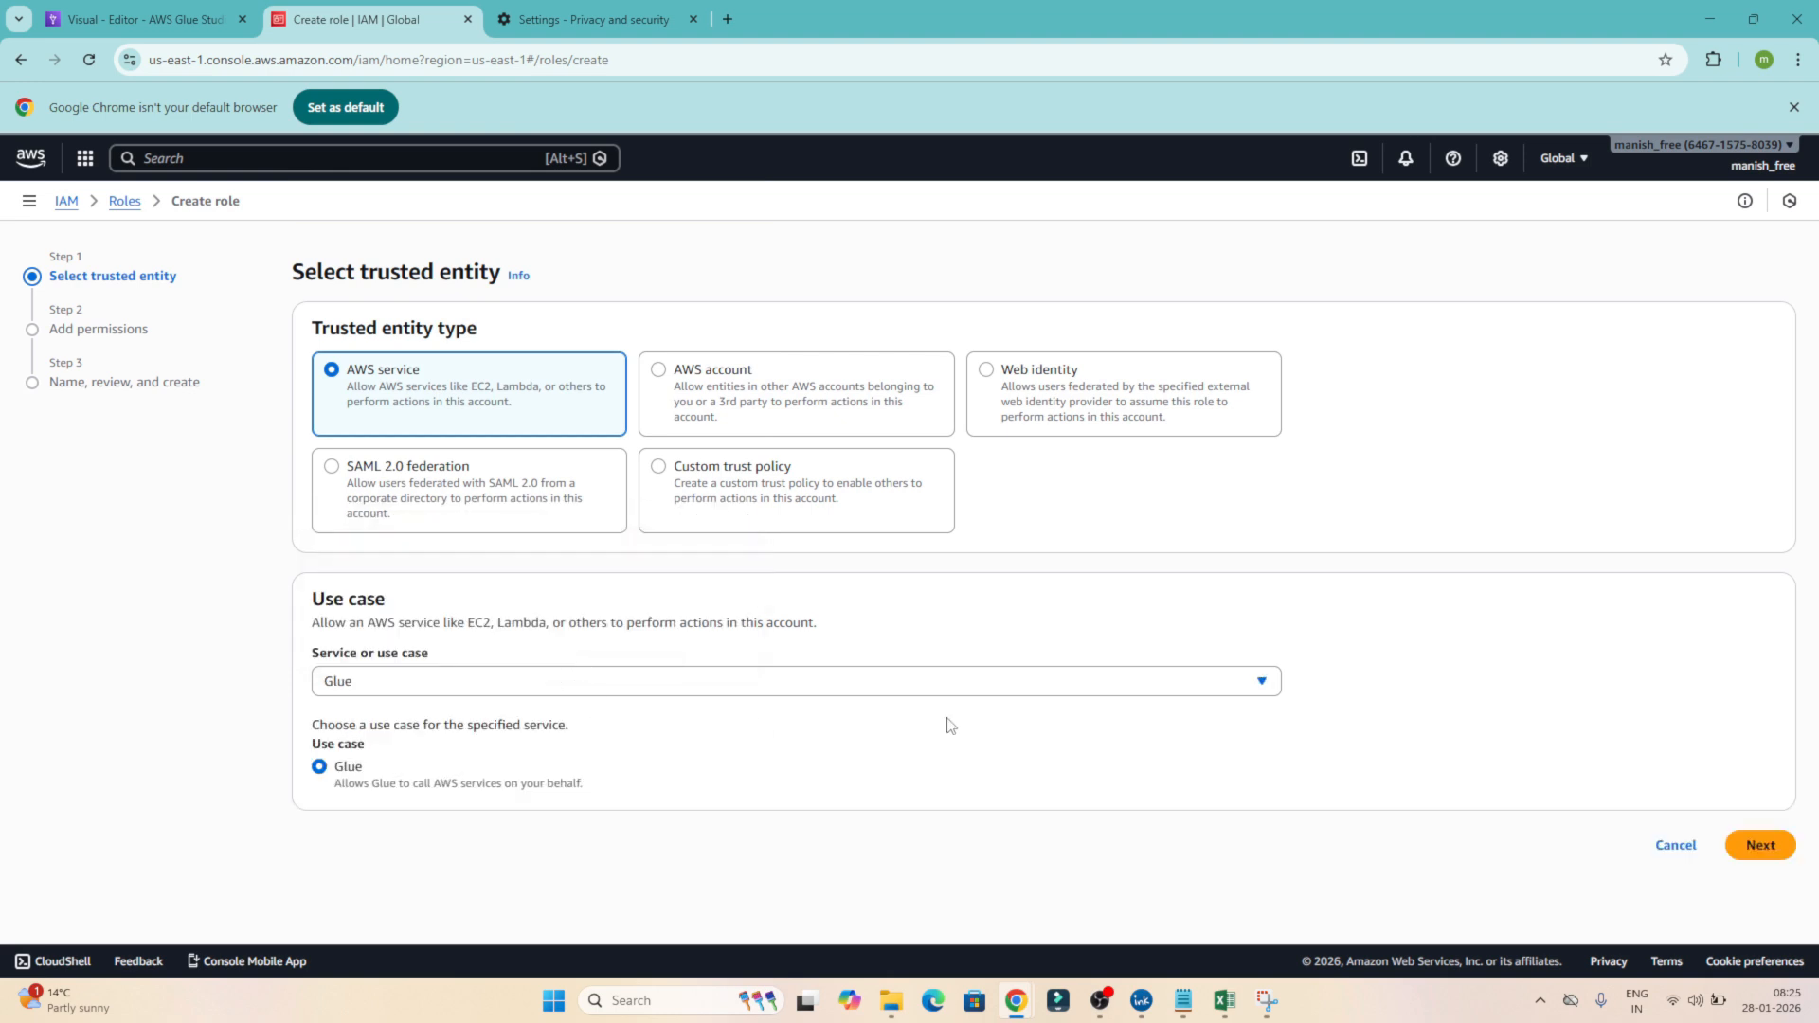
{"action": "left_click", "coordinate": [1749, 844]}
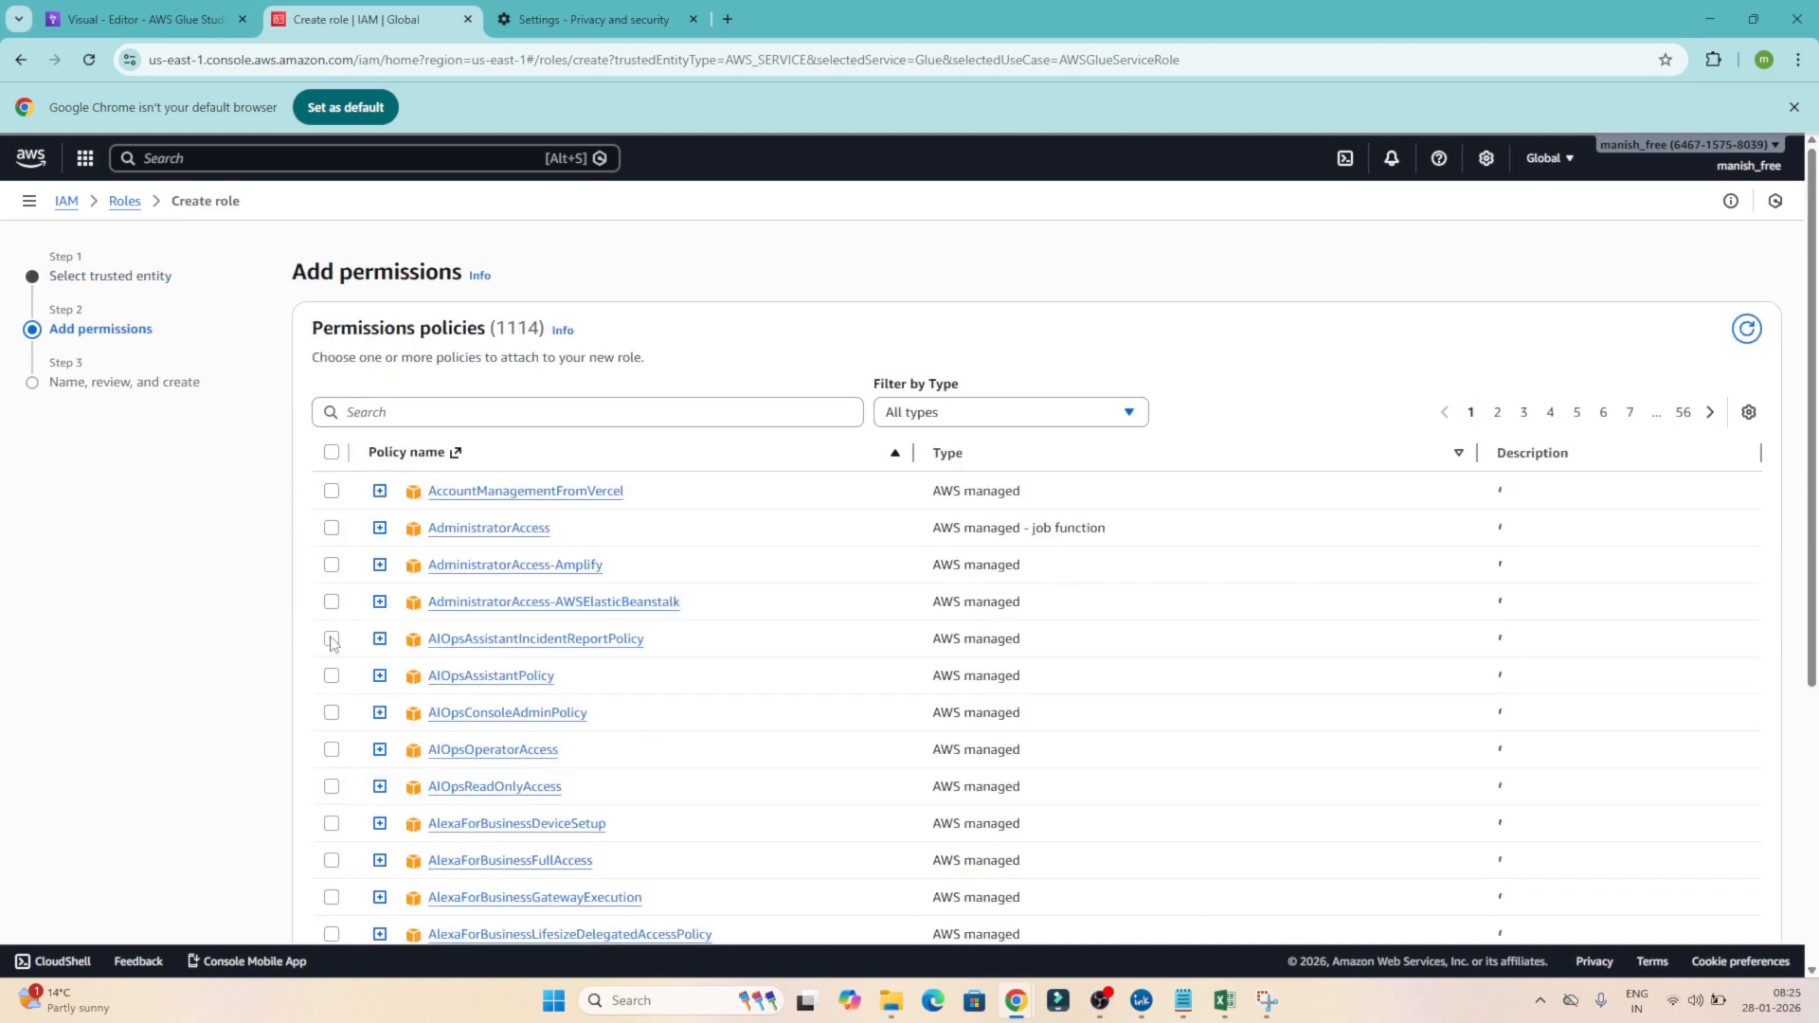
Filter the permissions policies by GLUE and select AWSGlueConsoleFullAccess for the role
{"action": "left_click", "coordinate": [453, 414]}
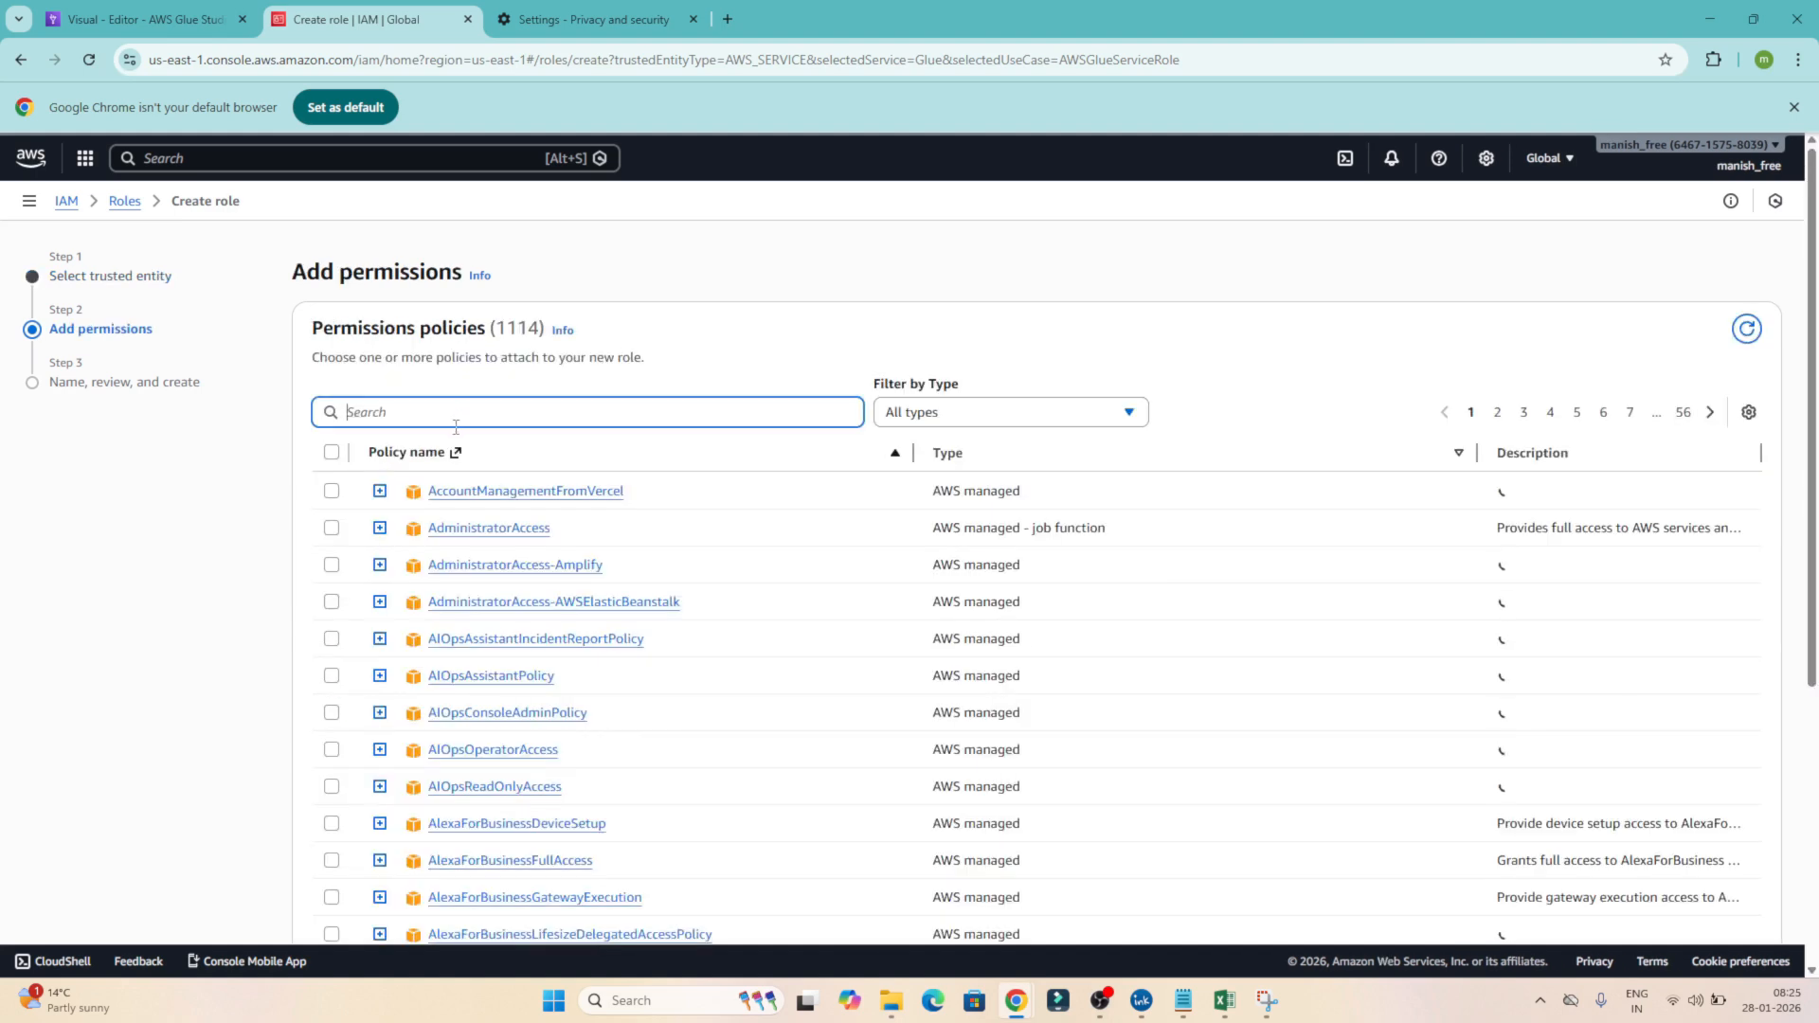
{"action": "type", "text": "GLUE"}
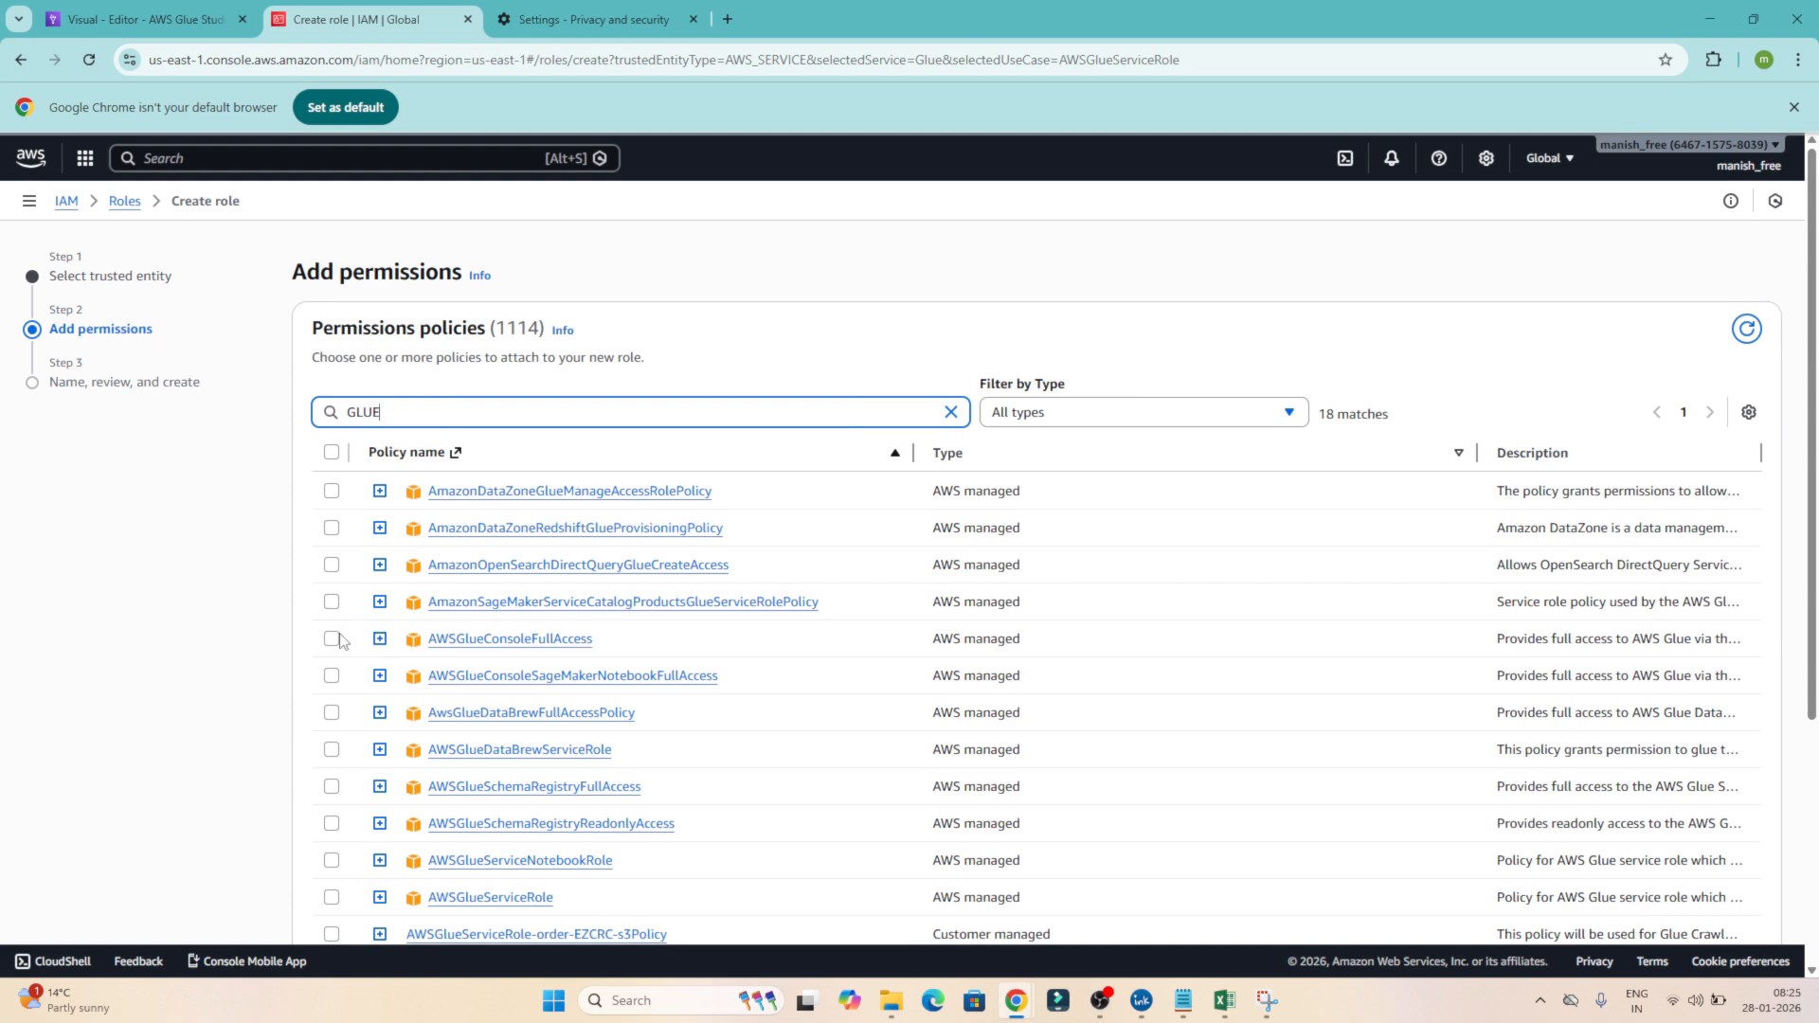
{"action": "left_click", "coordinate": [332, 638]}
Filter the permissions policies by S3, add AmazonS3FullAccess to the selection, and proceed to the role's naming and review
{"action": "left_click", "coordinate": [416, 411]}
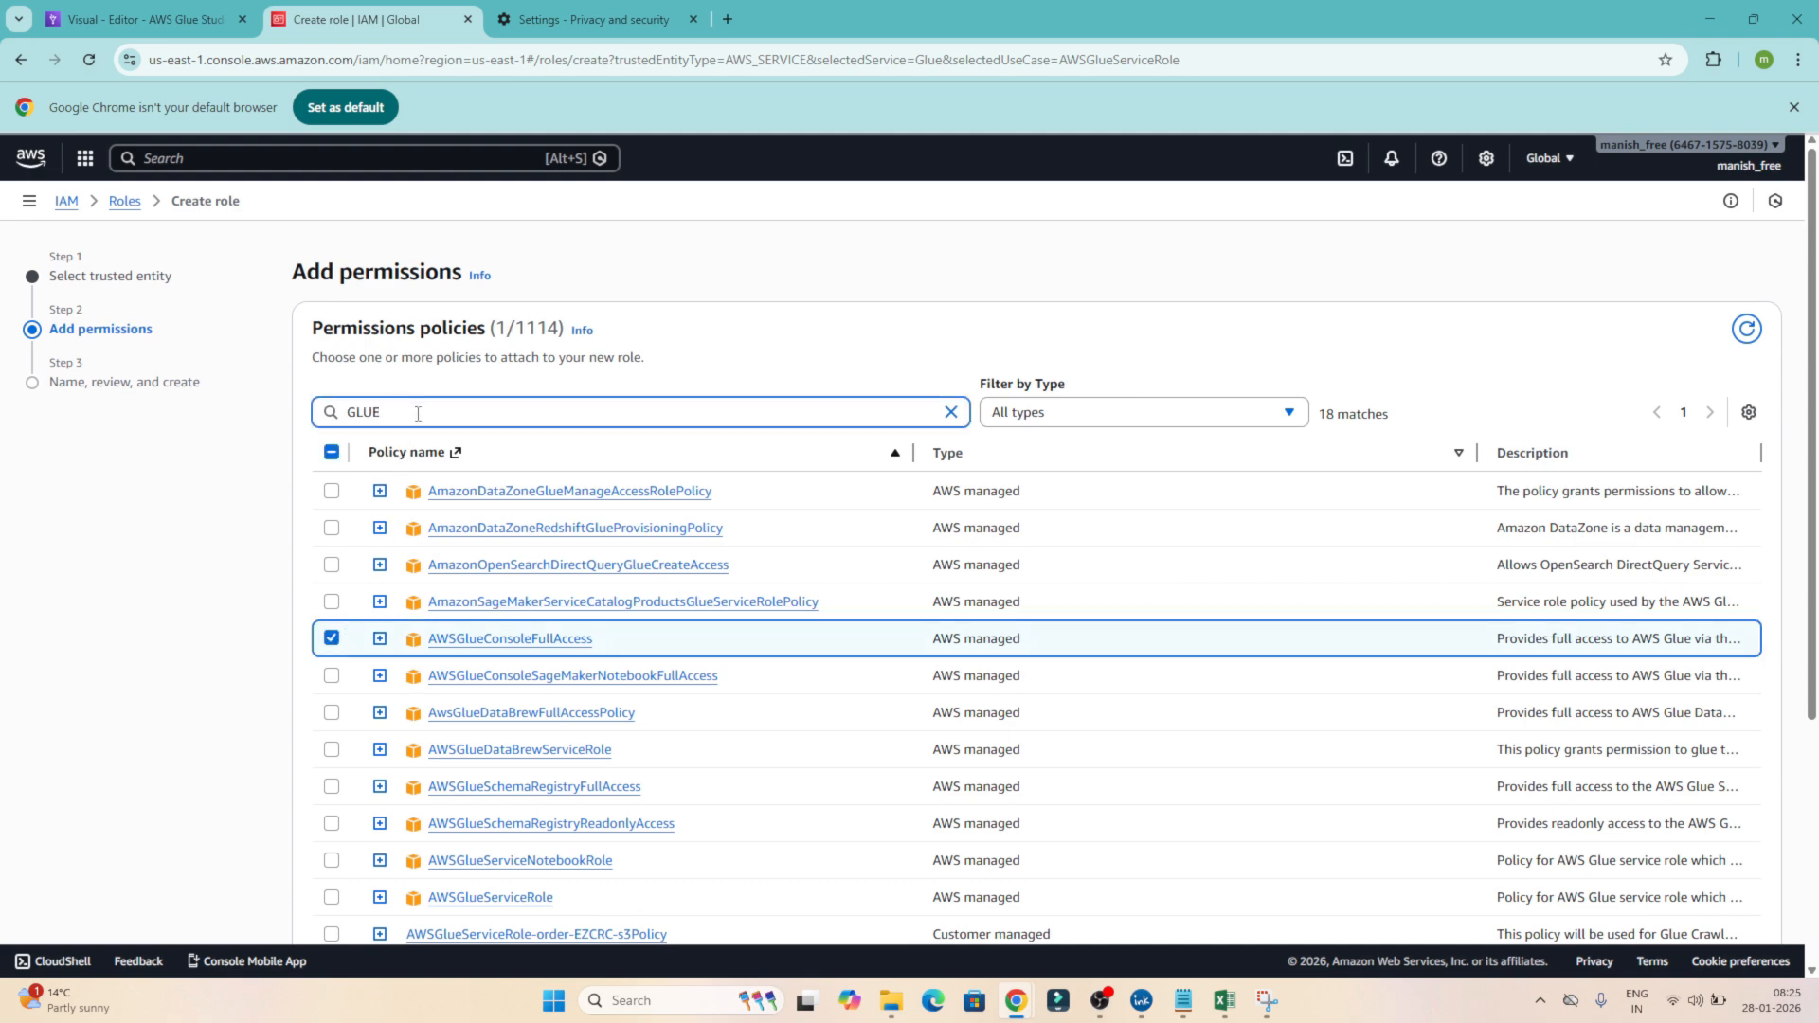
{"action": "key", "text": "BackSpace"}
{"action": "key", "text": "BackSpace"}
{"action": "key", "text": "BackSpace"}
{"action": "type", "text": "S"}
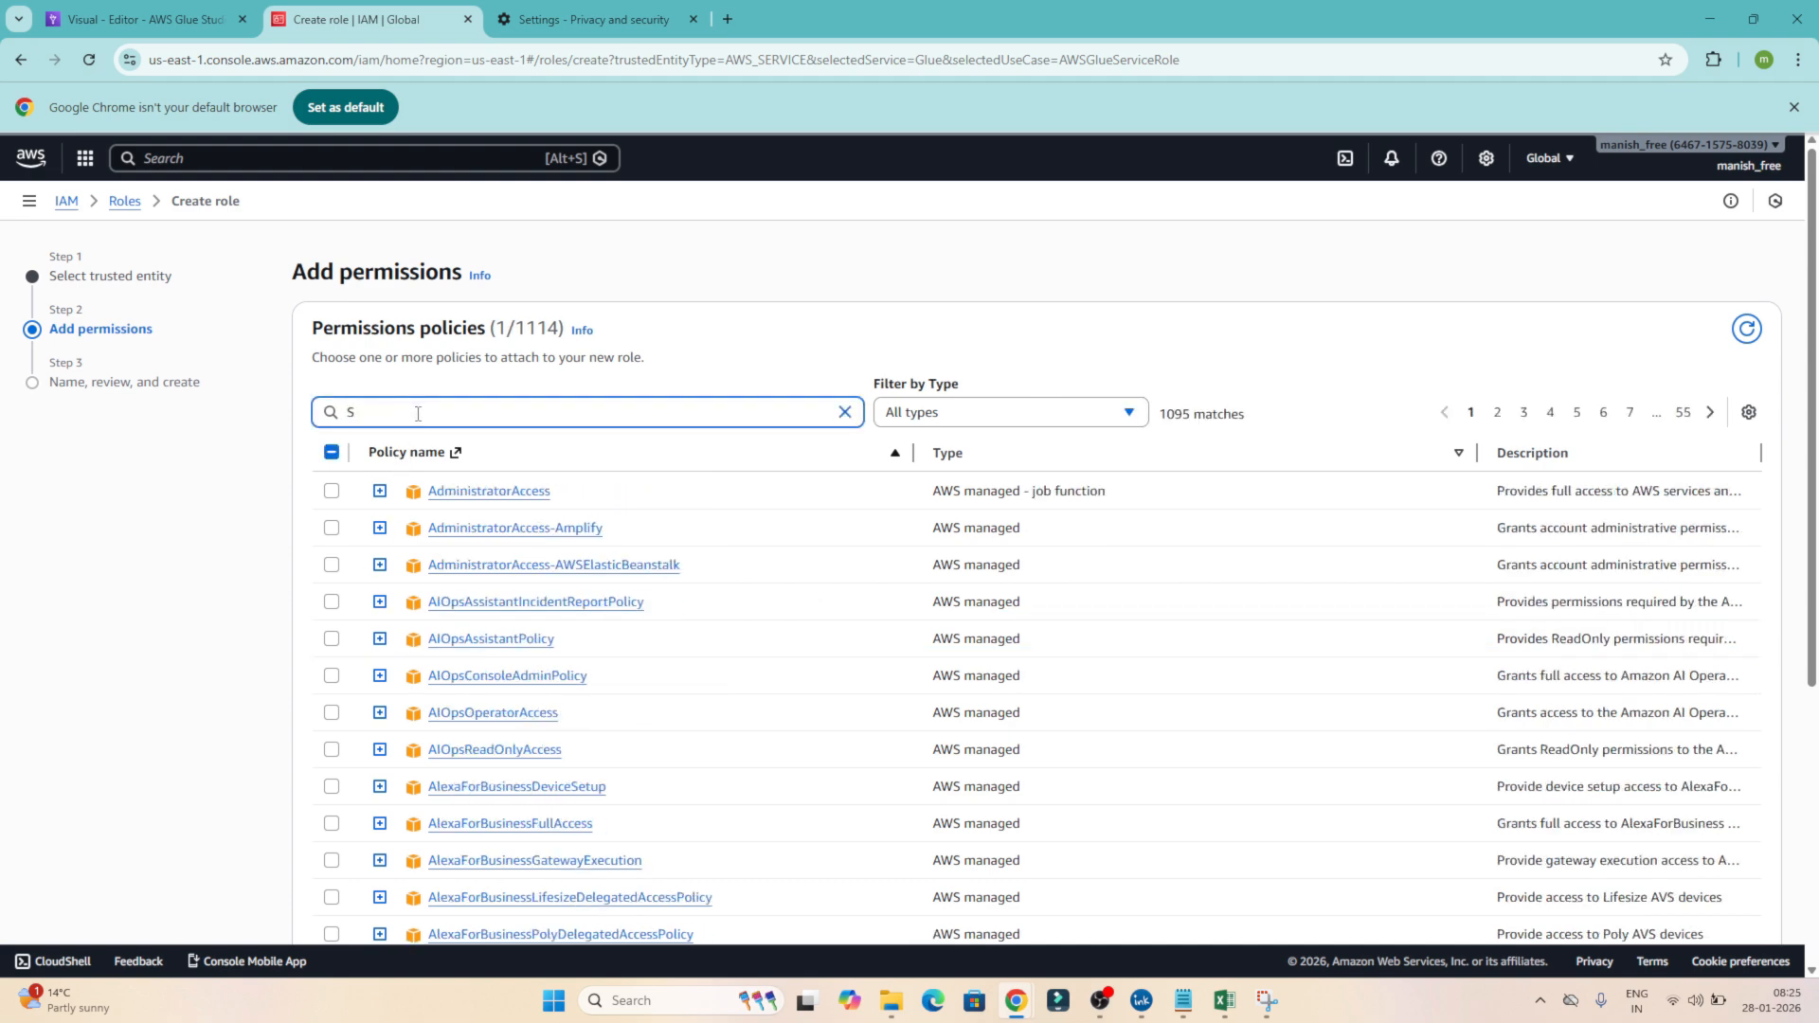
{"action": "type", "text": "3"}
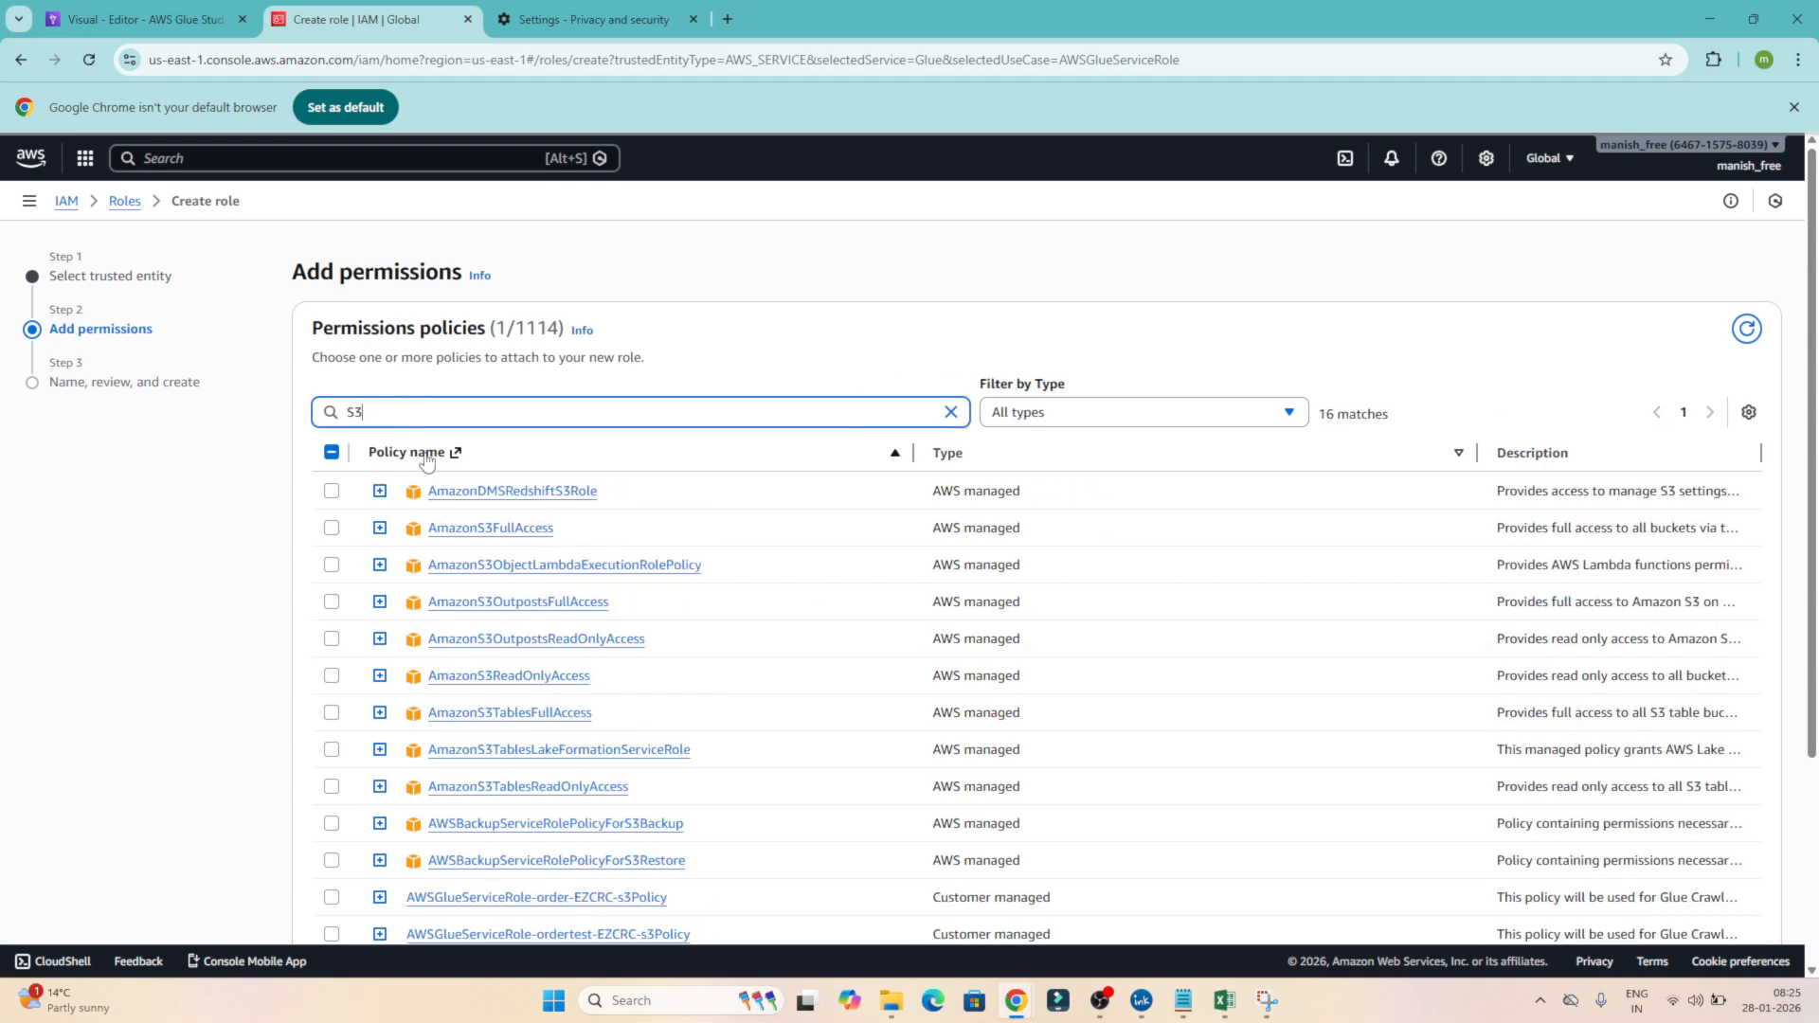
{"action": "left_click", "coordinate": [332, 527]}
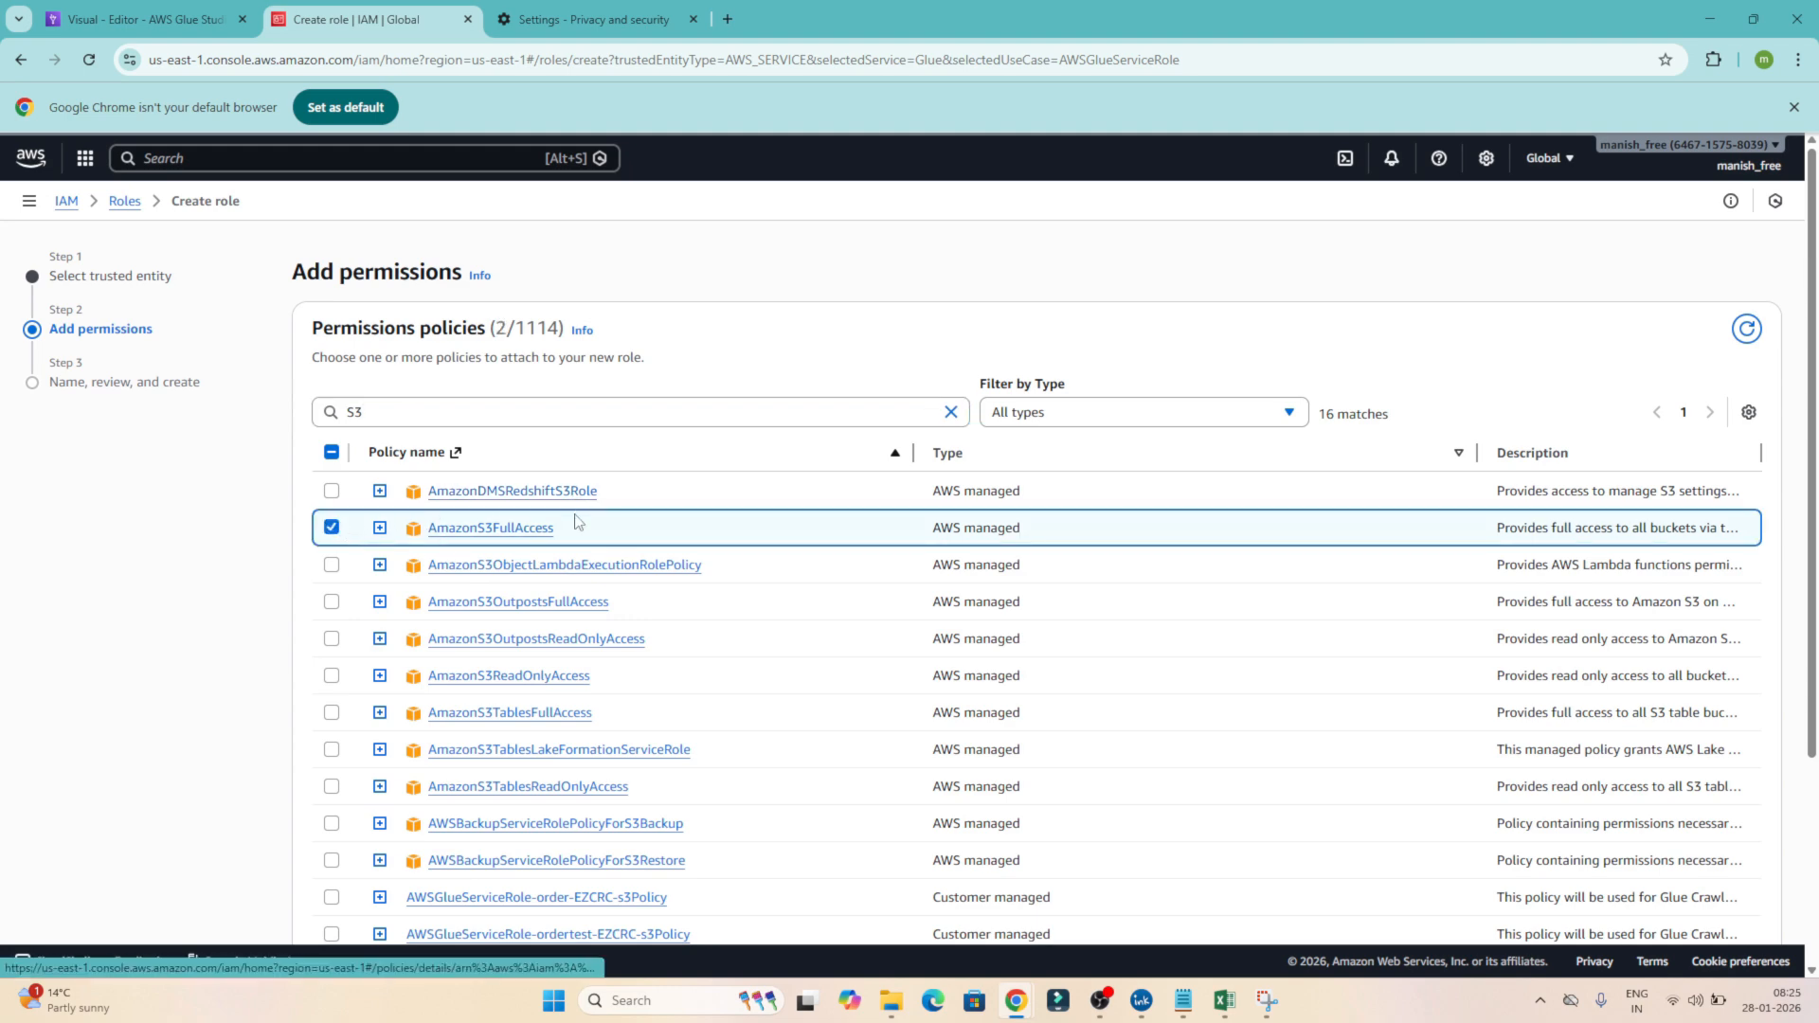
{"action": "scroll", "coordinate": [898, 678], "scroll_direction": "down", "scroll_amount": 3}
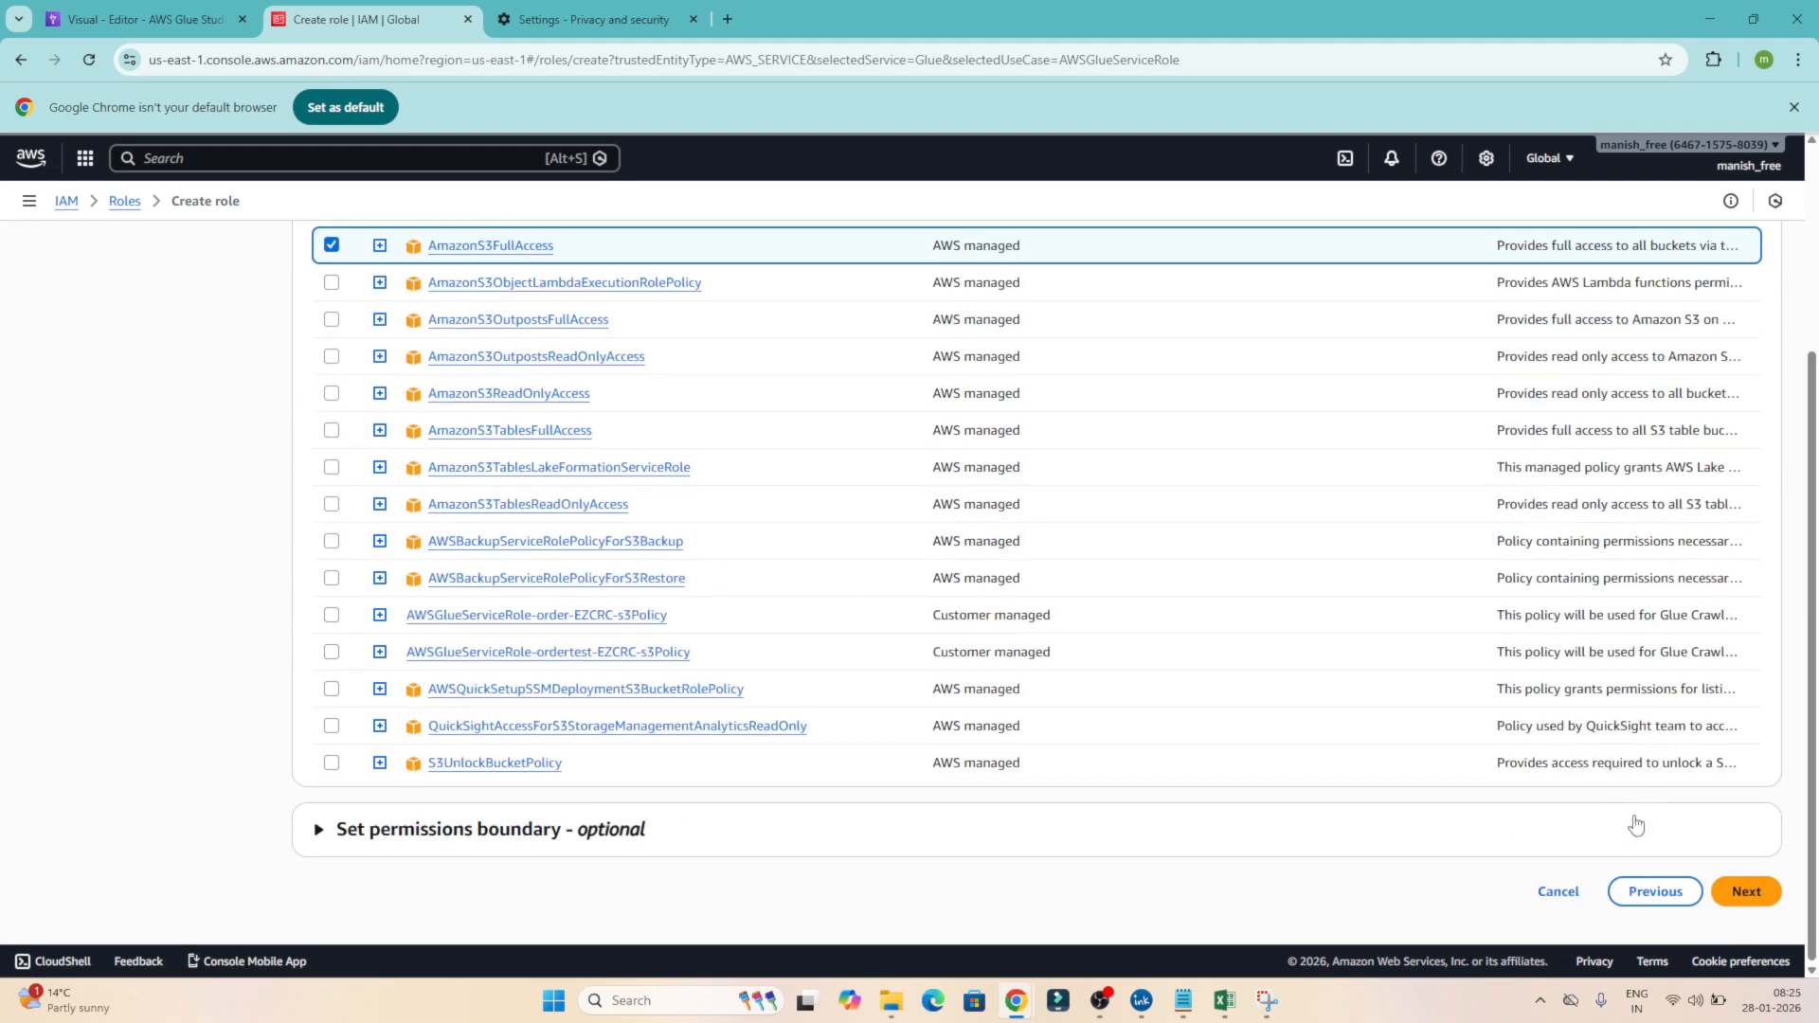
{"action": "left_click", "coordinate": [1732, 891]}
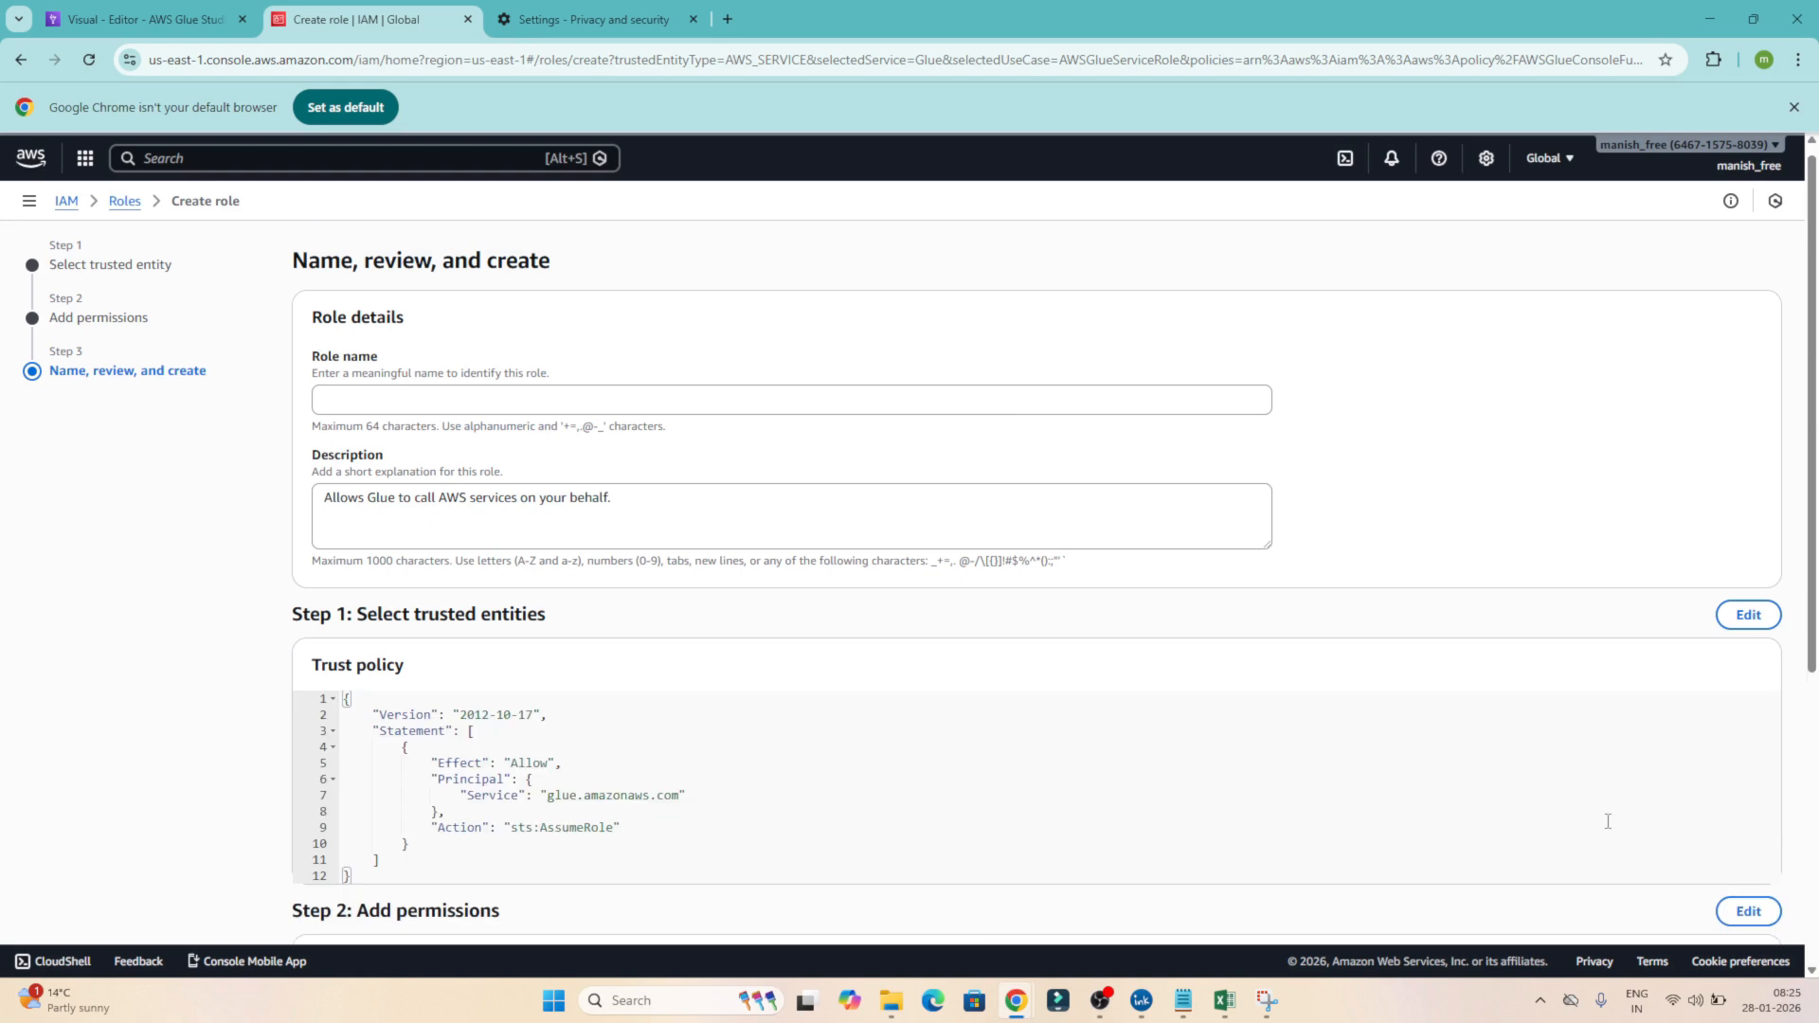
Name the role TNS_TEST and create it
{"action": "left_click", "coordinate": [479, 406]}
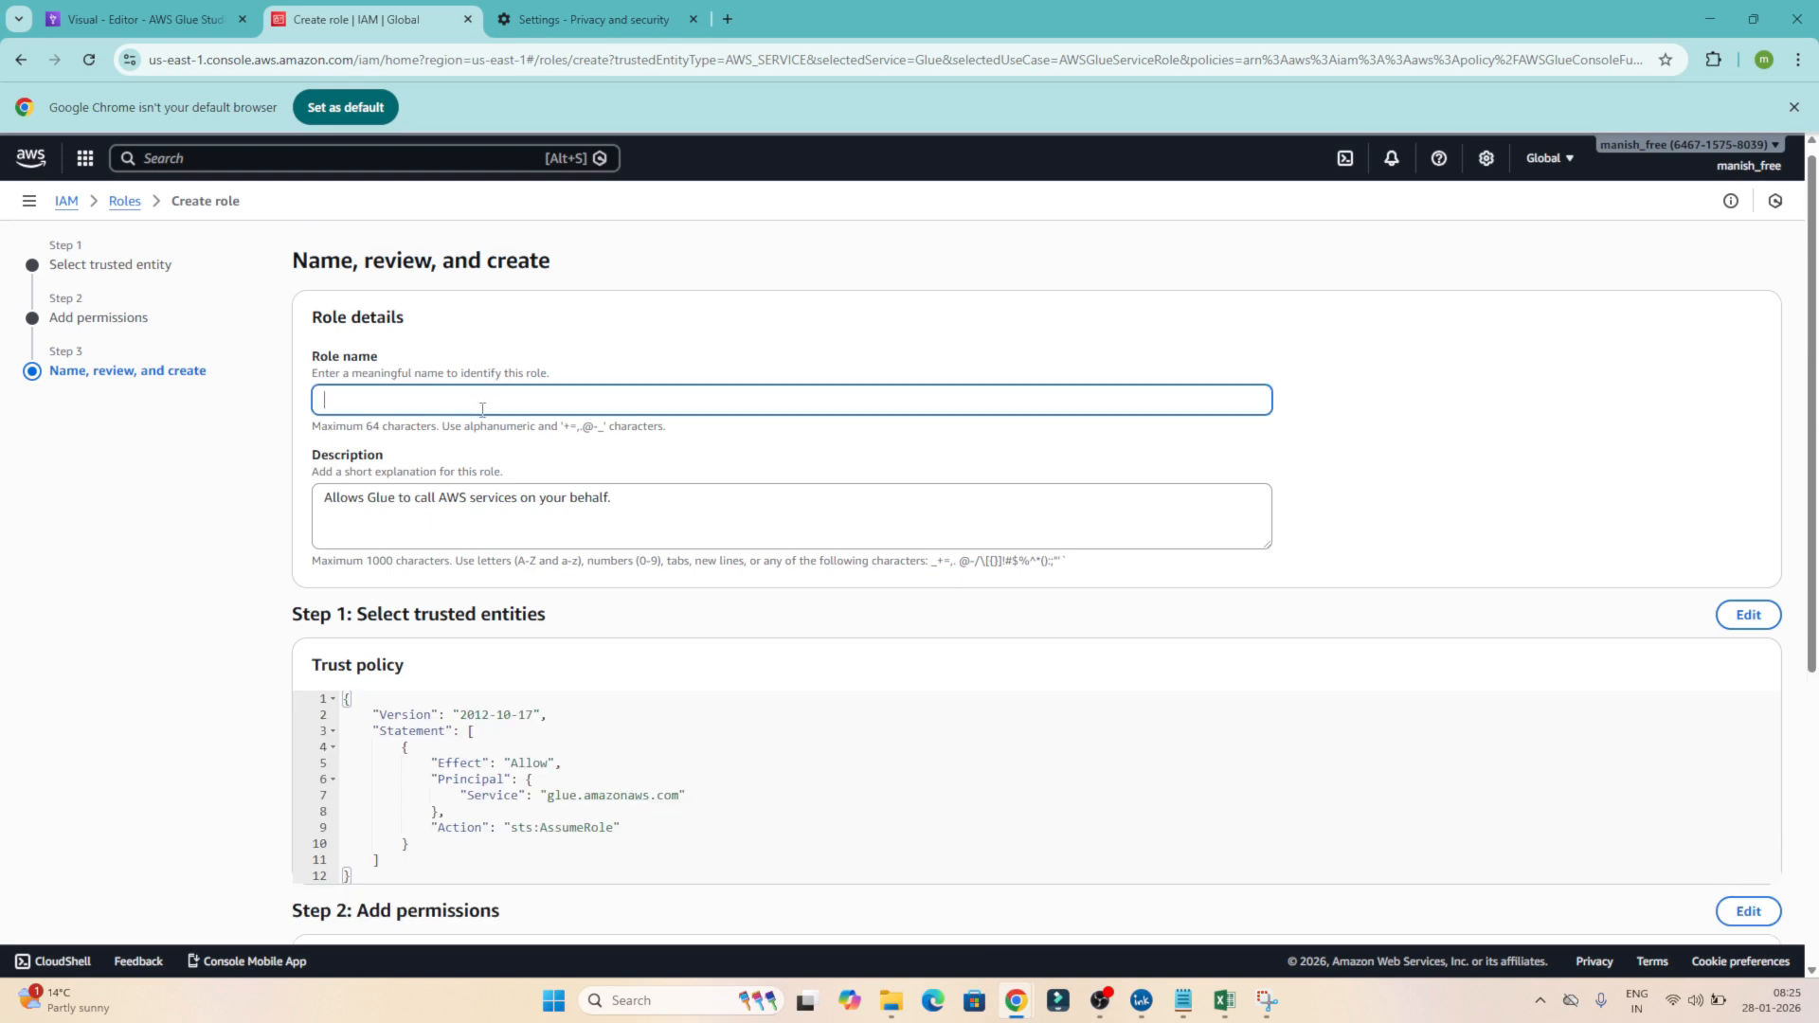
{"action": "type", "text": "TNS"}
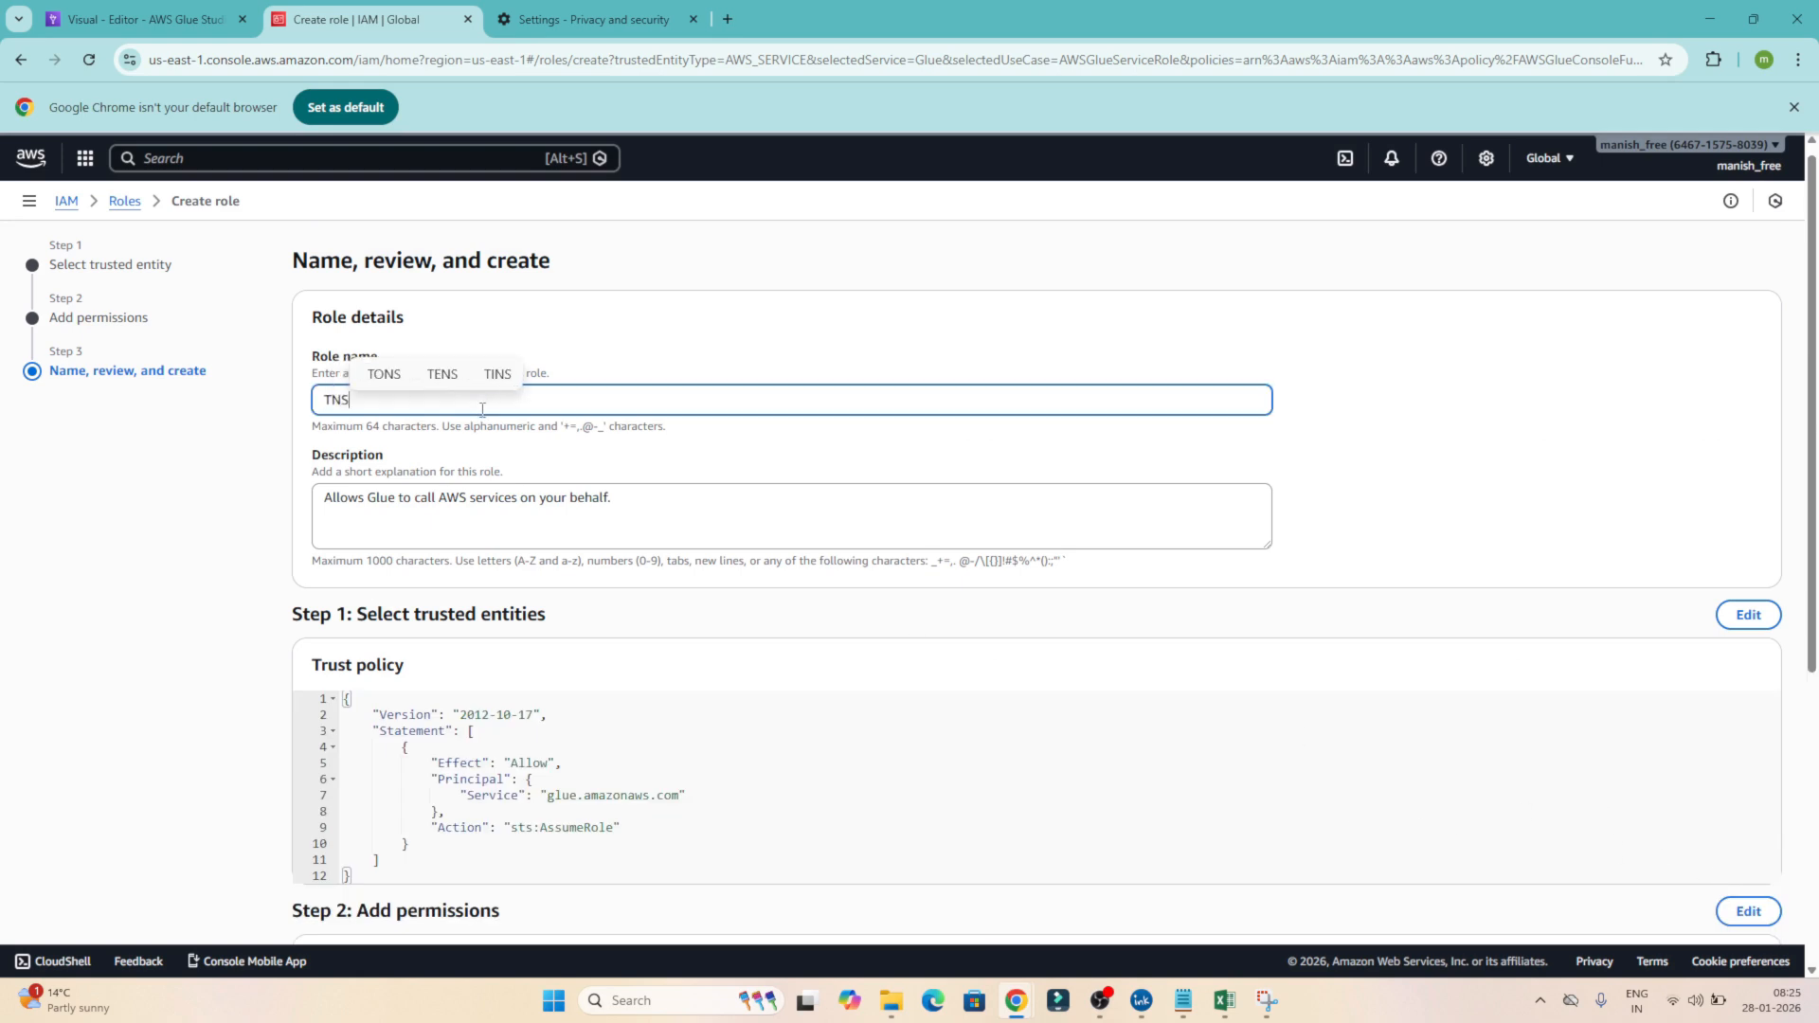
{"action": "type", "text": "_TEST"}
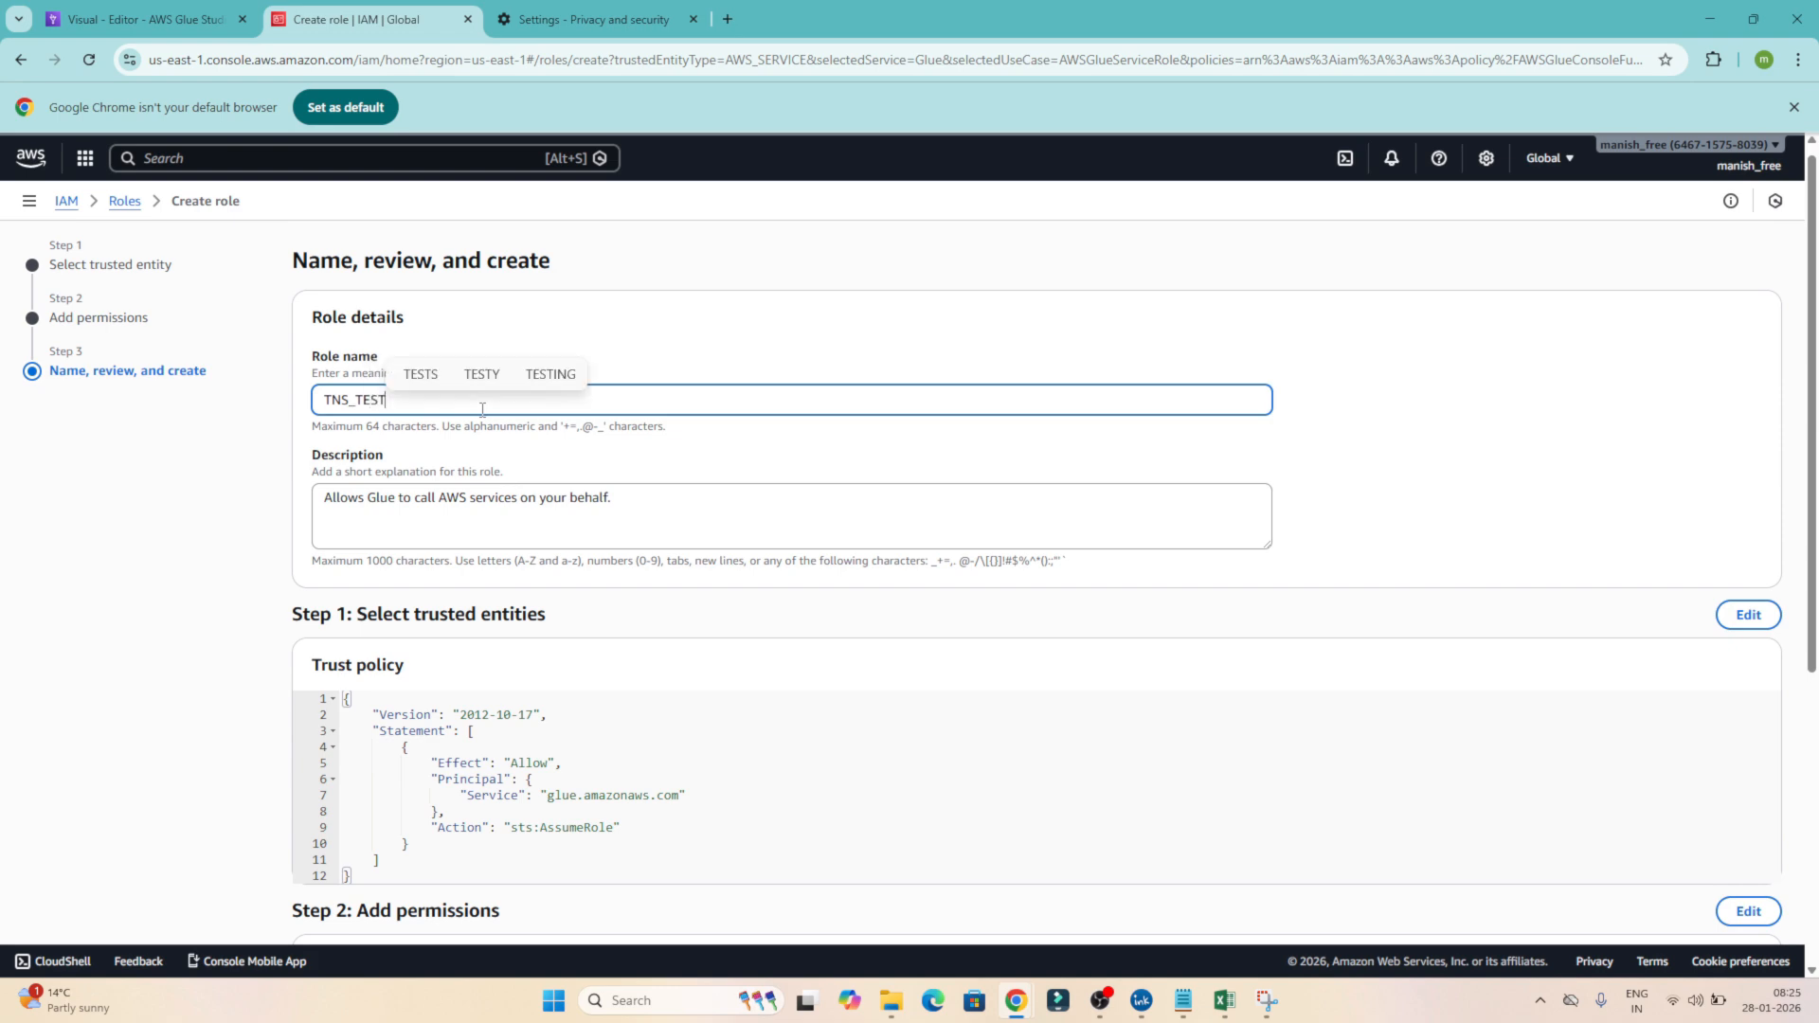
{"action": "scroll", "coordinate": [807, 820], "scroll_direction": "down", "scroll_amount": 5}
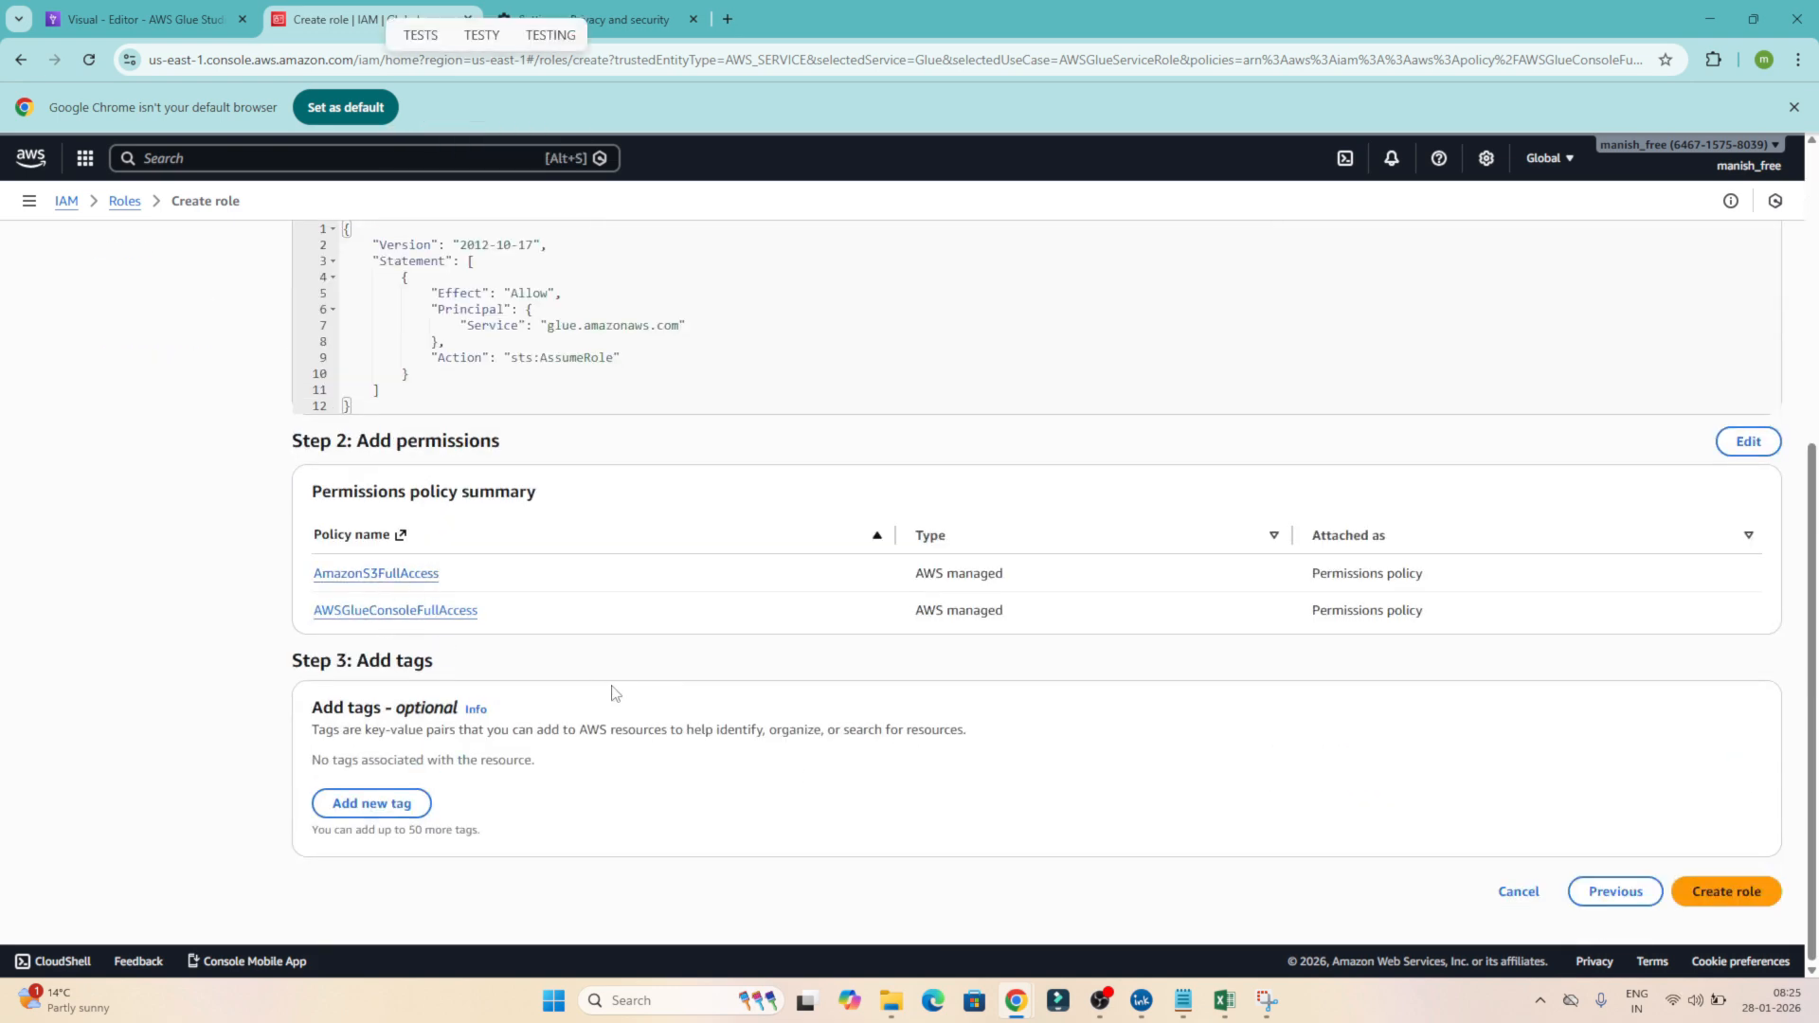
{"action": "left_click", "coordinate": [1710, 893]}
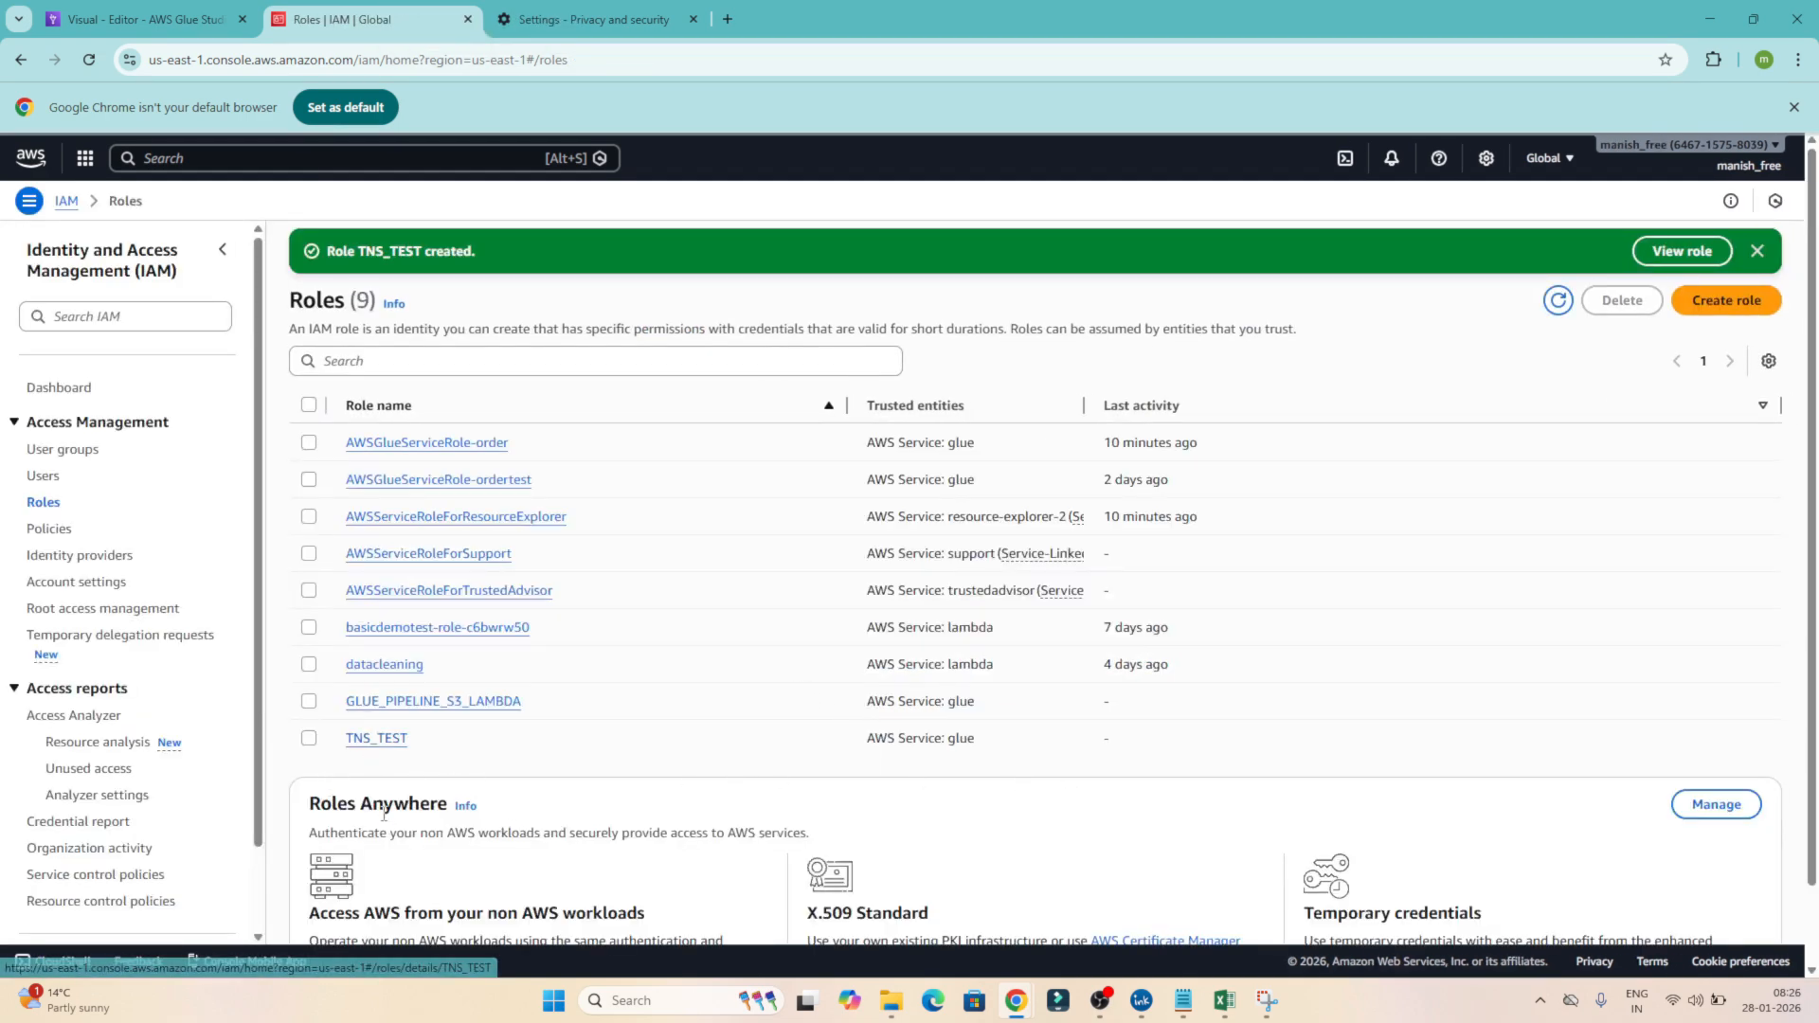
Return to the Glue job's browser tab and look through the IAM roles offered for the data preview session
{"action": "left_click", "coordinate": [142, 19]}
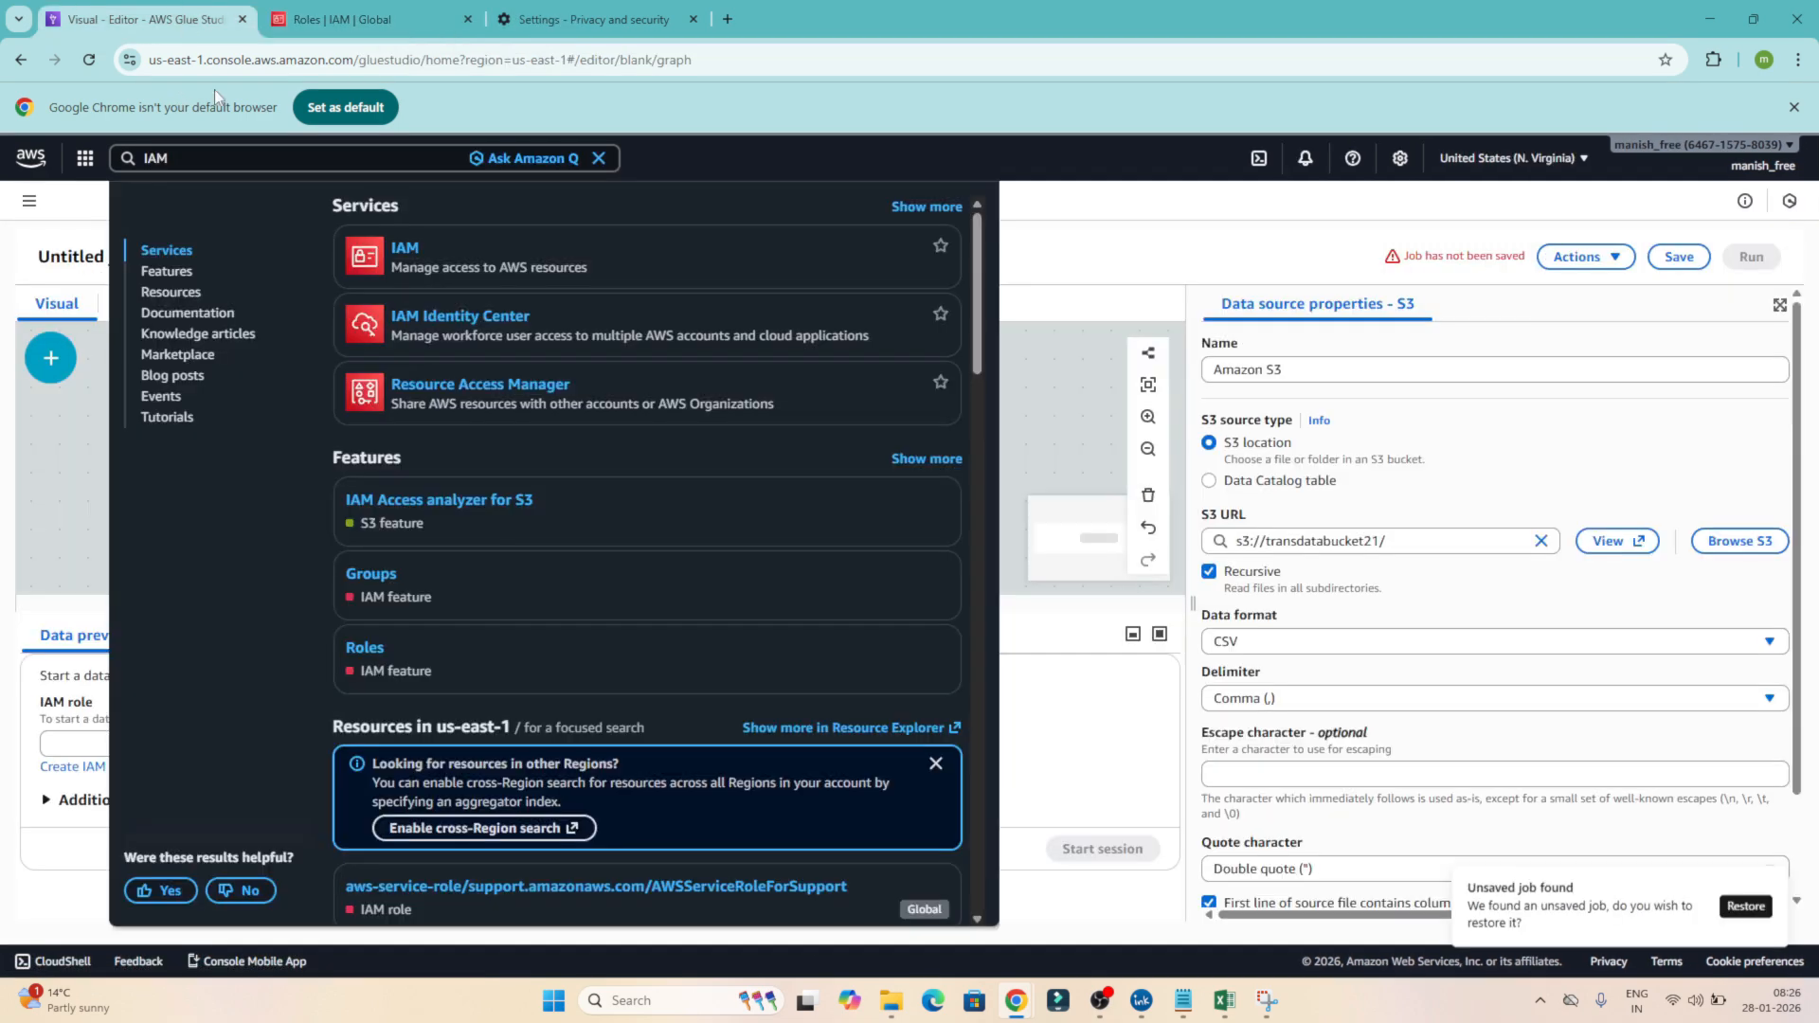
{"action": "left_click", "coordinate": [1084, 739]}
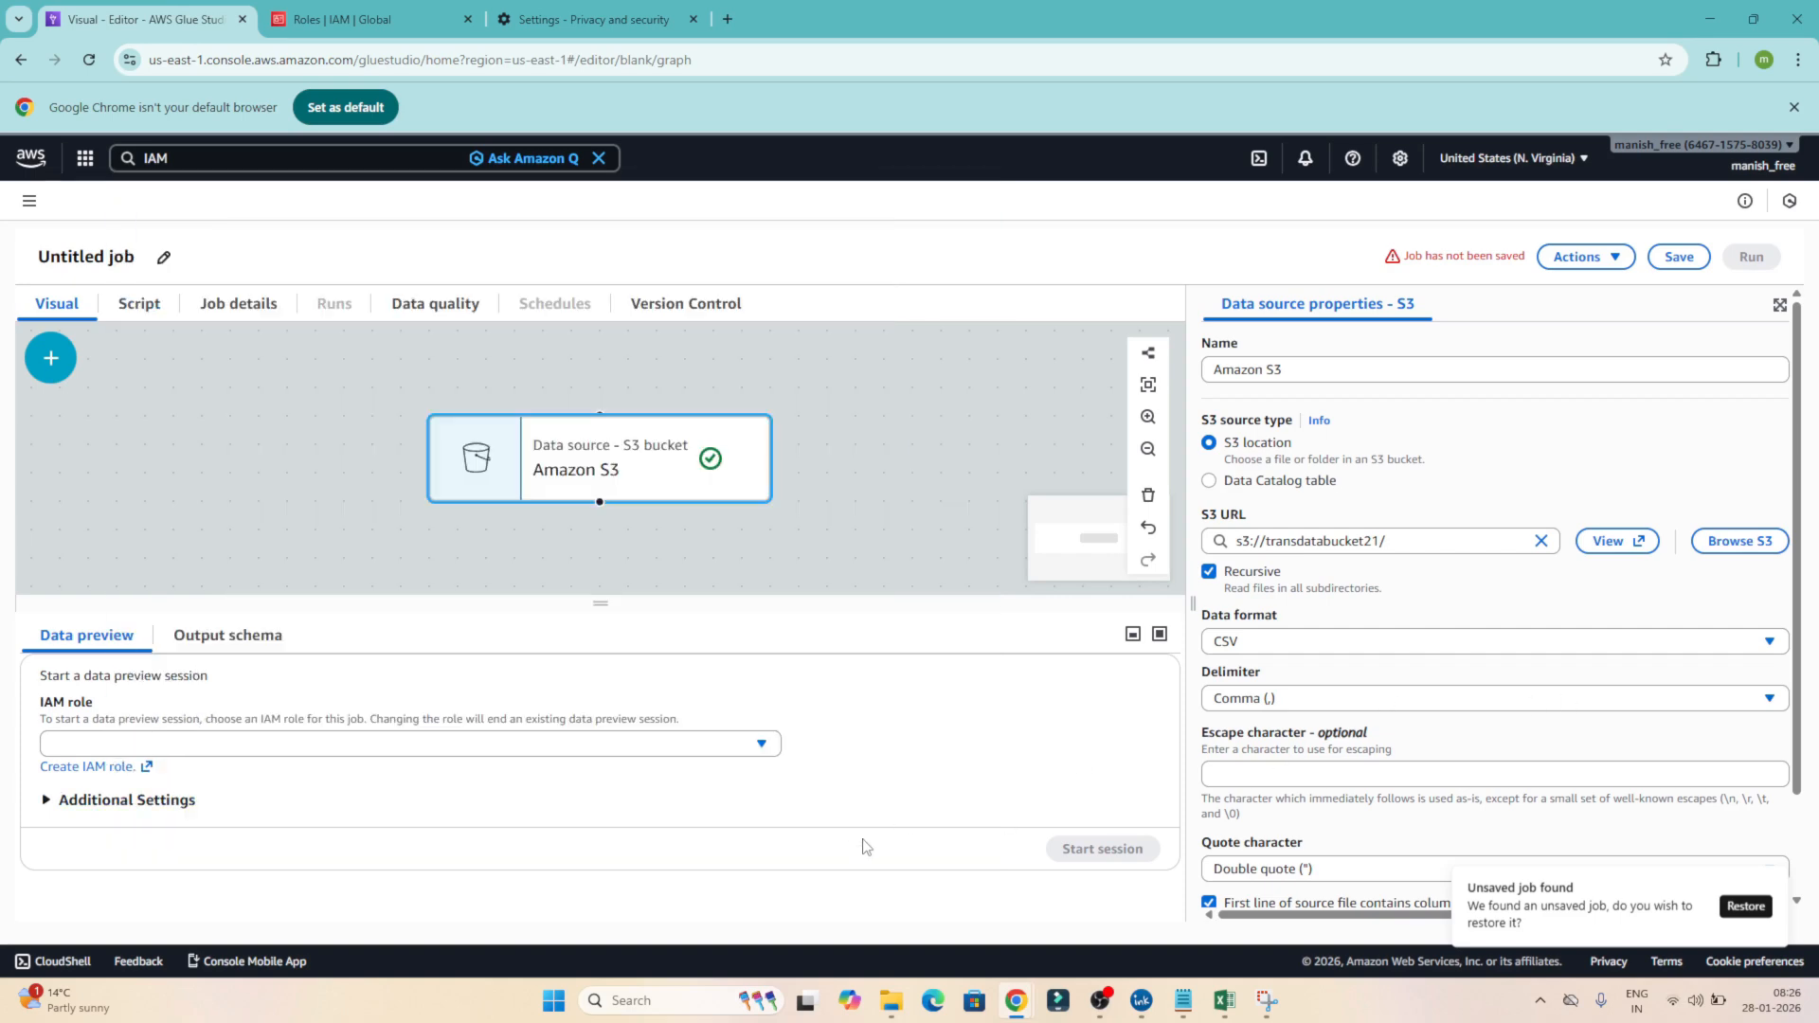
{"action": "left_click", "coordinate": [675, 746]}
{"action": "left_click", "coordinate": [753, 744]}
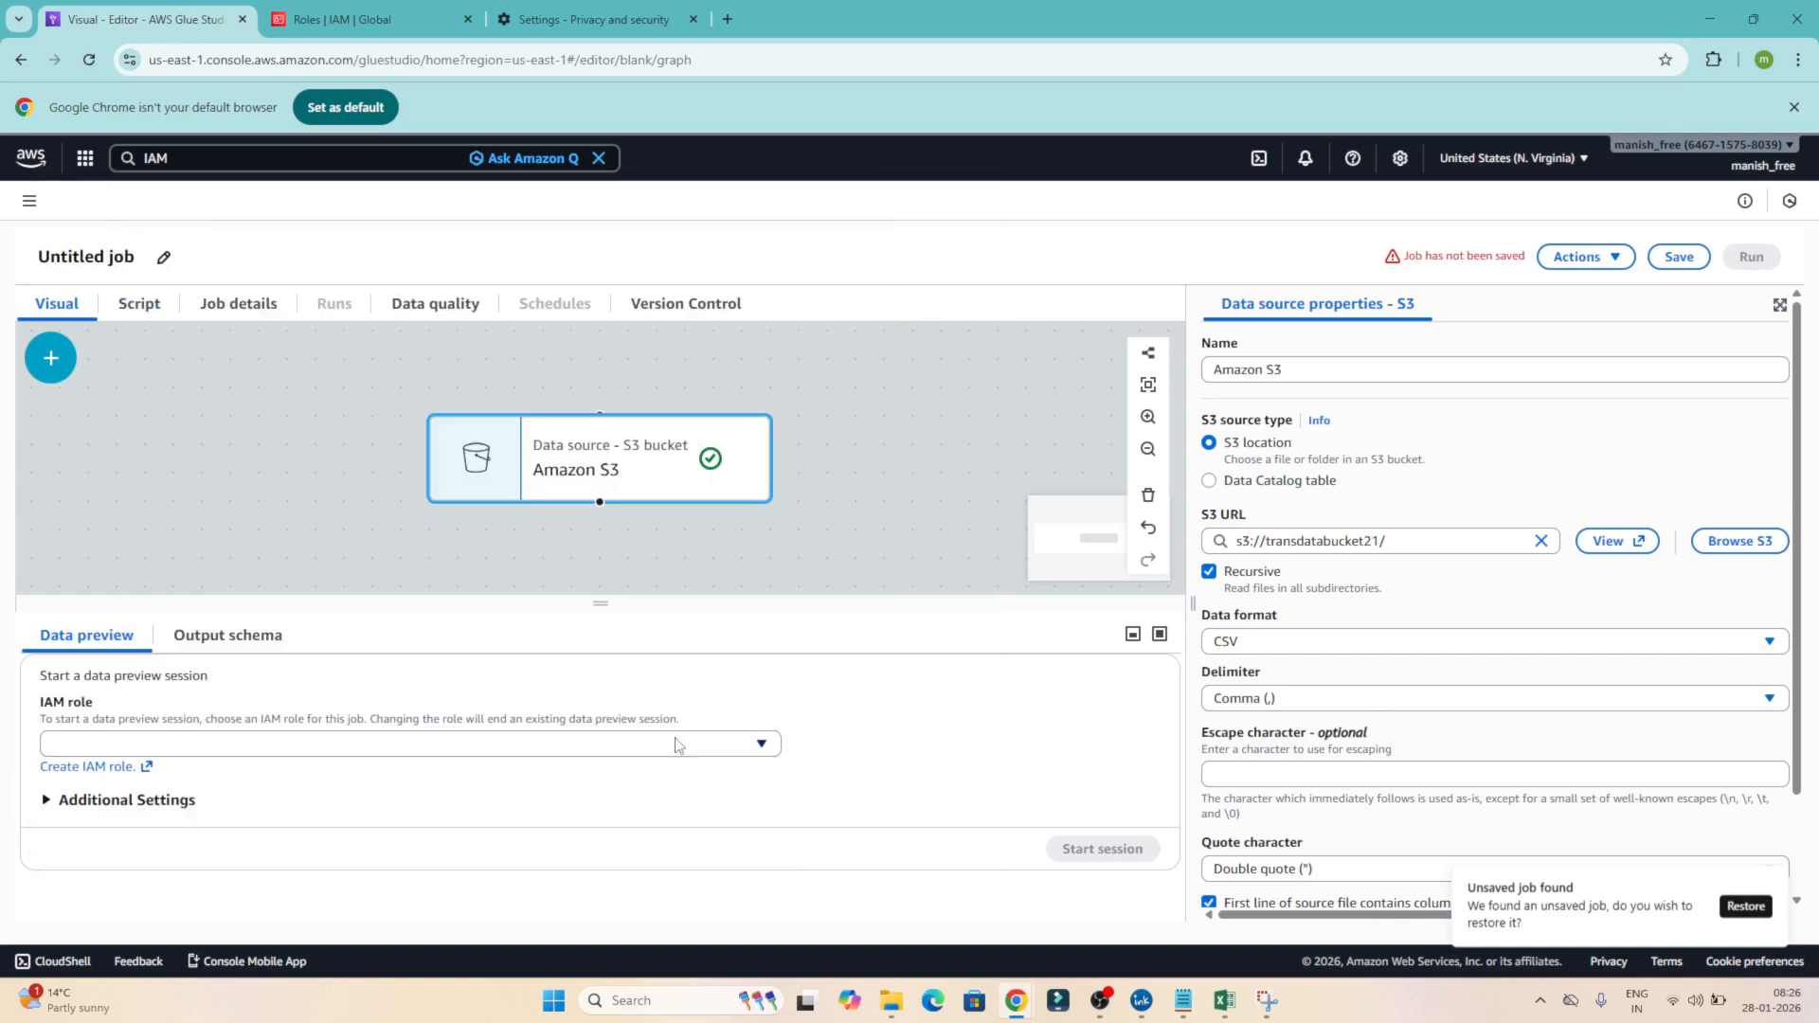
{"action": "left_click", "coordinate": [124, 774]}
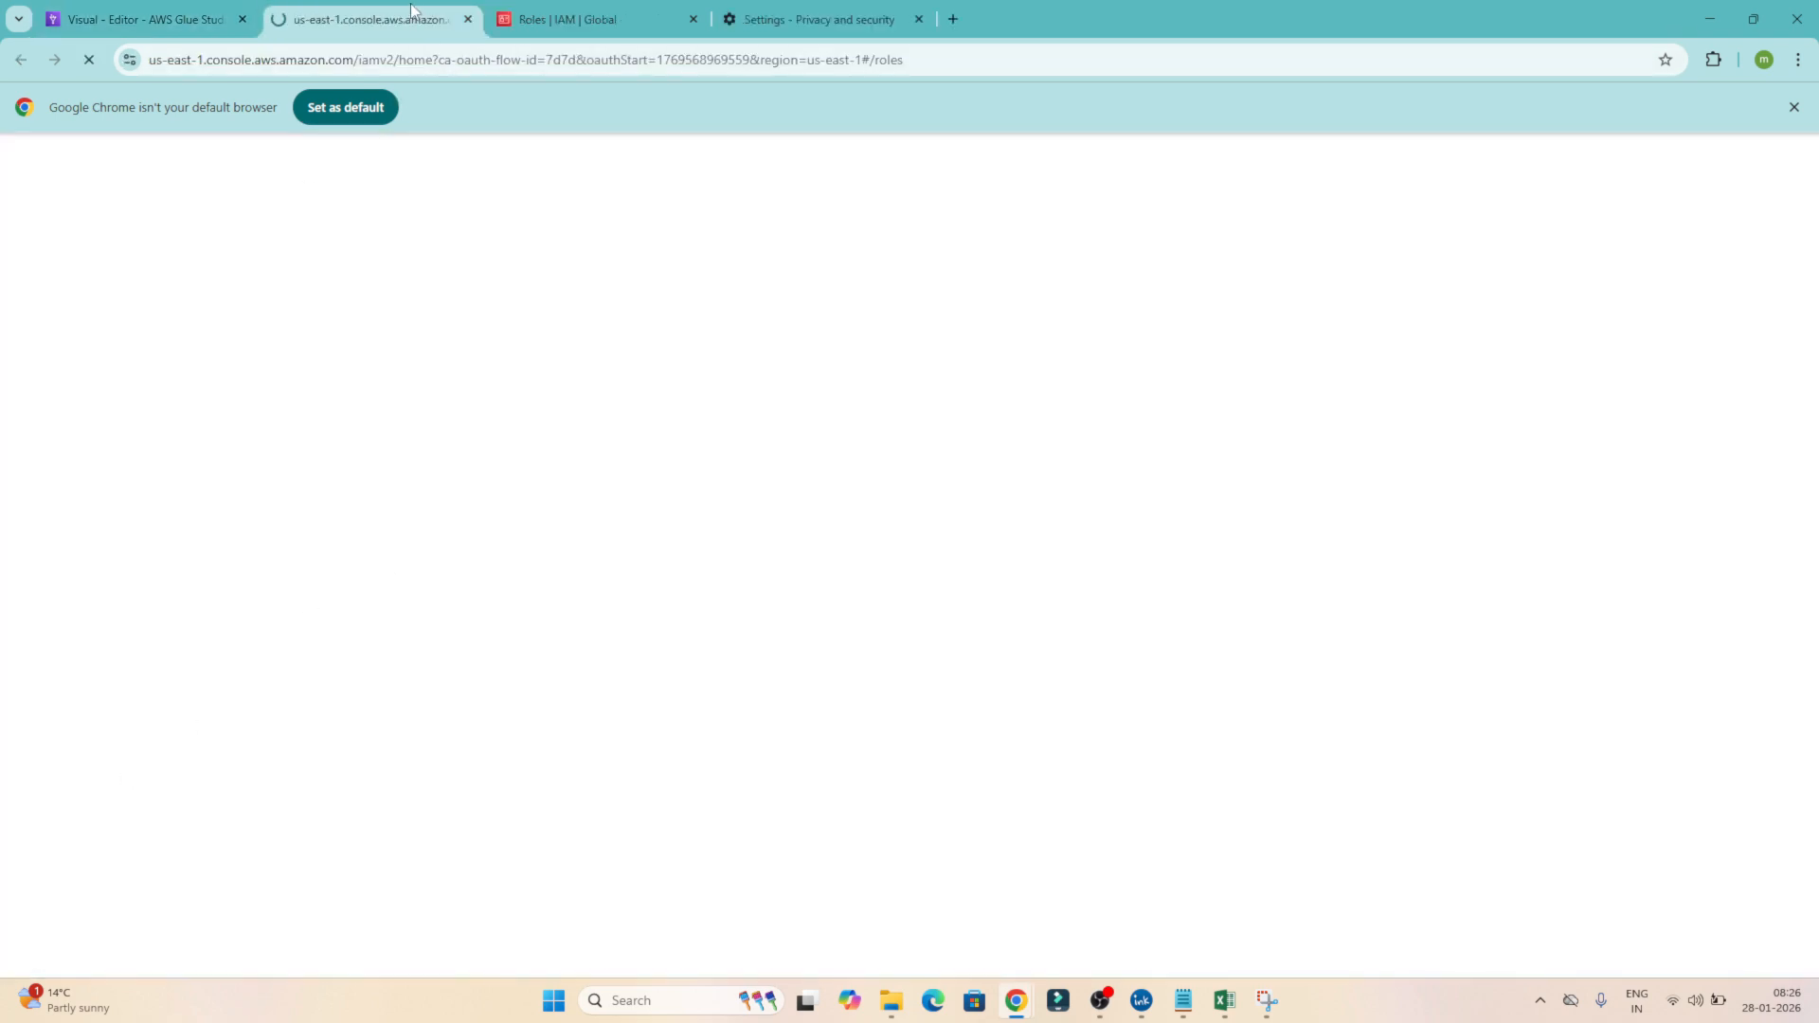
{"action": "left_click", "coordinate": [176, 10]}
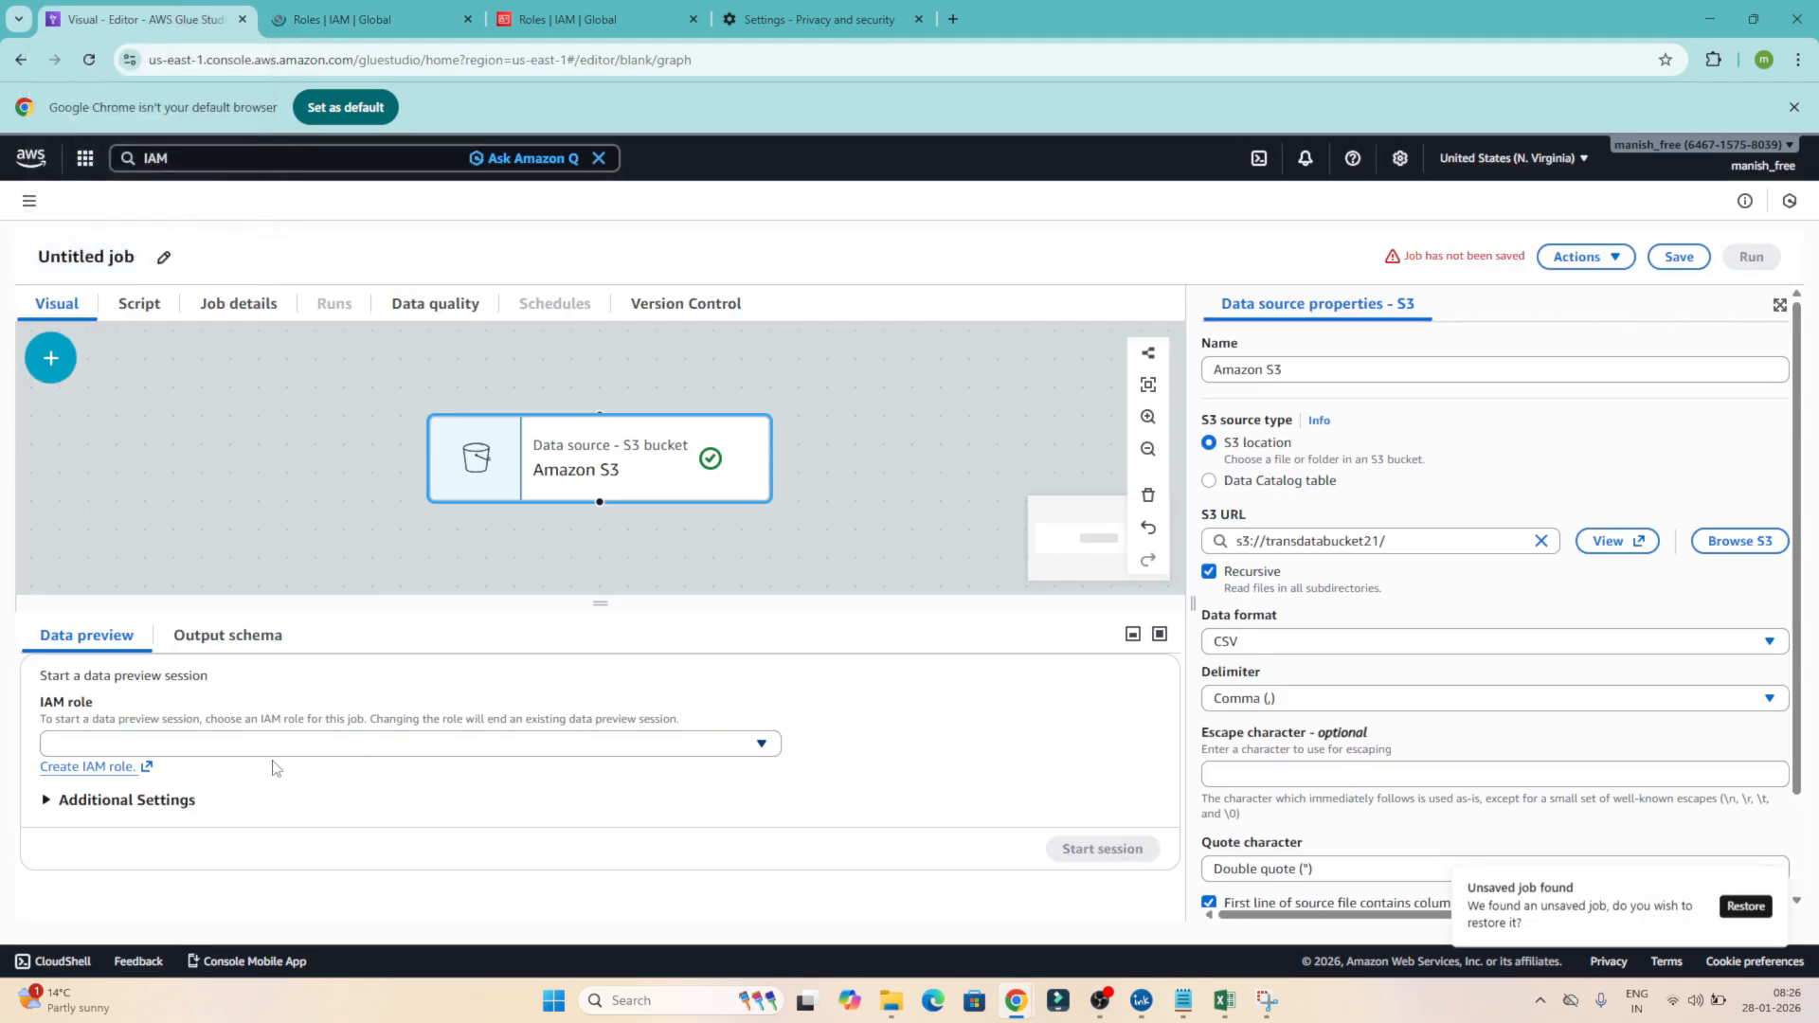
{"action": "left_click", "coordinate": [760, 744]}
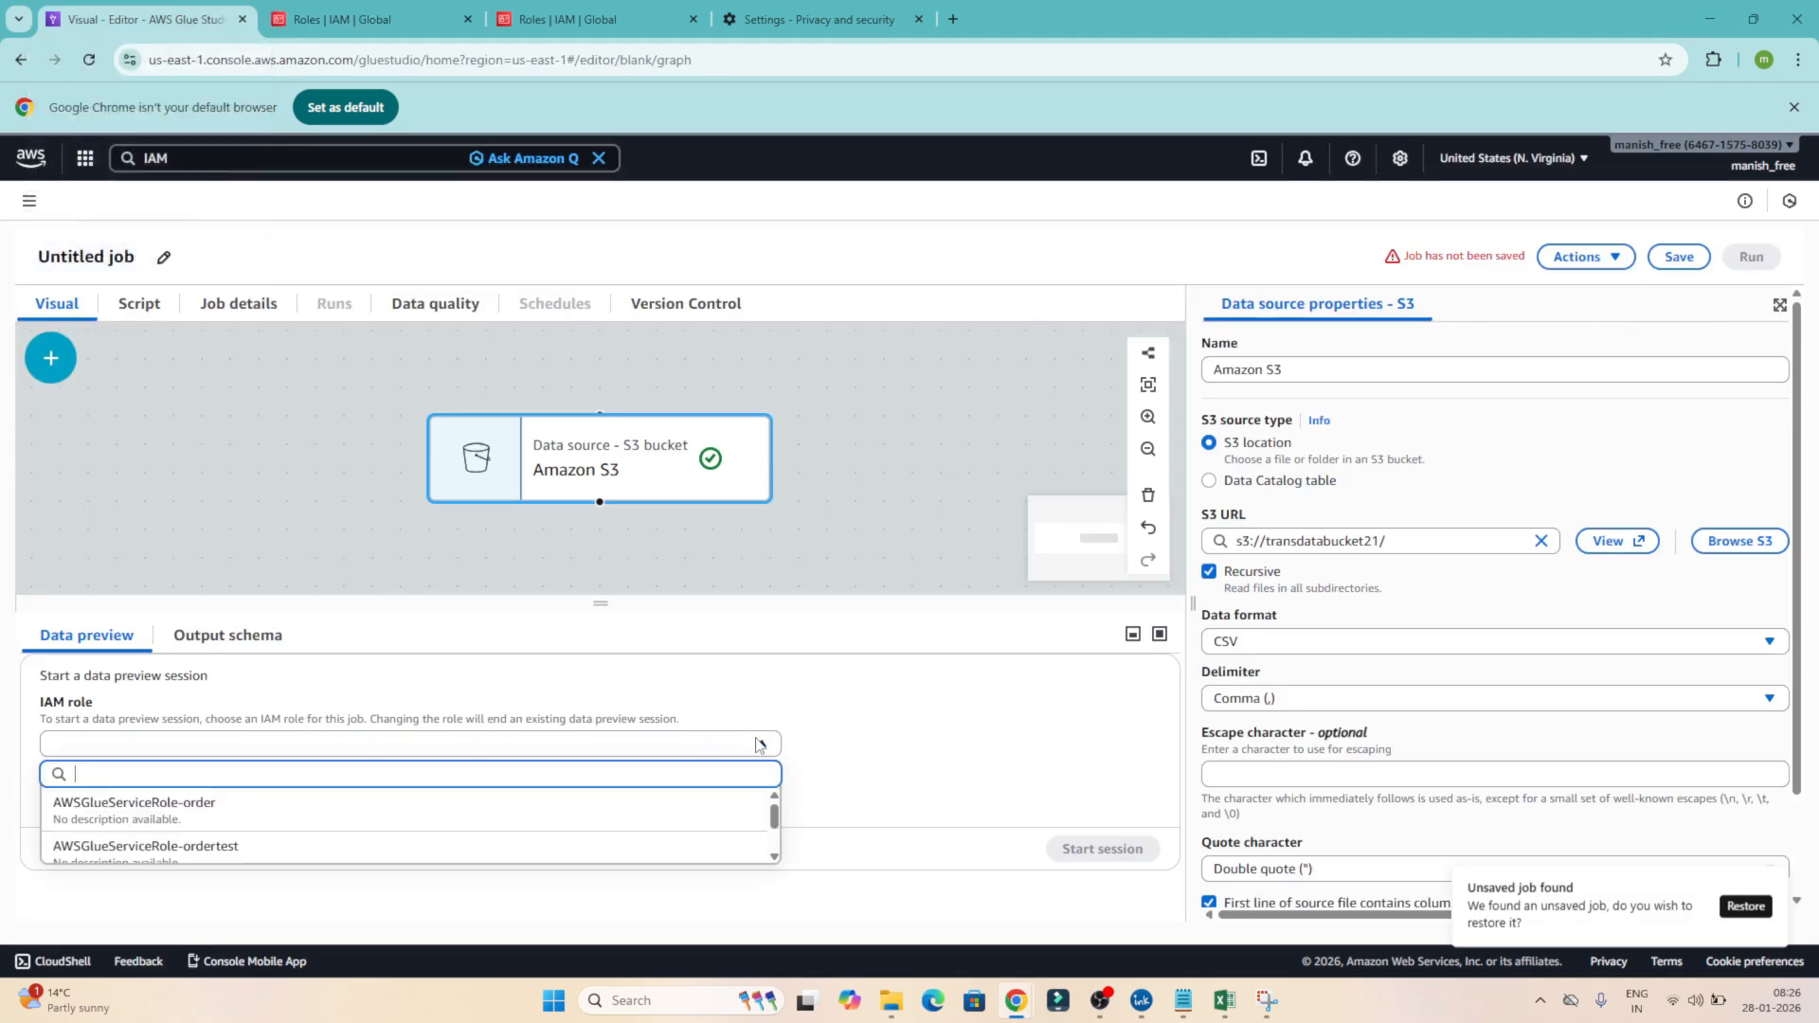
{"action": "scroll", "coordinate": [609, 804], "scroll_direction": "down", "scroll_amount": 2}
{"action": "scroll", "coordinate": [609, 805], "scroll_direction": "up", "scroll_amount": 2}
{"action": "scroll", "coordinate": [608, 804], "scroll_direction": "down", "scroll_amount": 2}
{"action": "scroll", "coordinate": [609, 804], "scroll_direction": "up", "scroll_amount": 2}
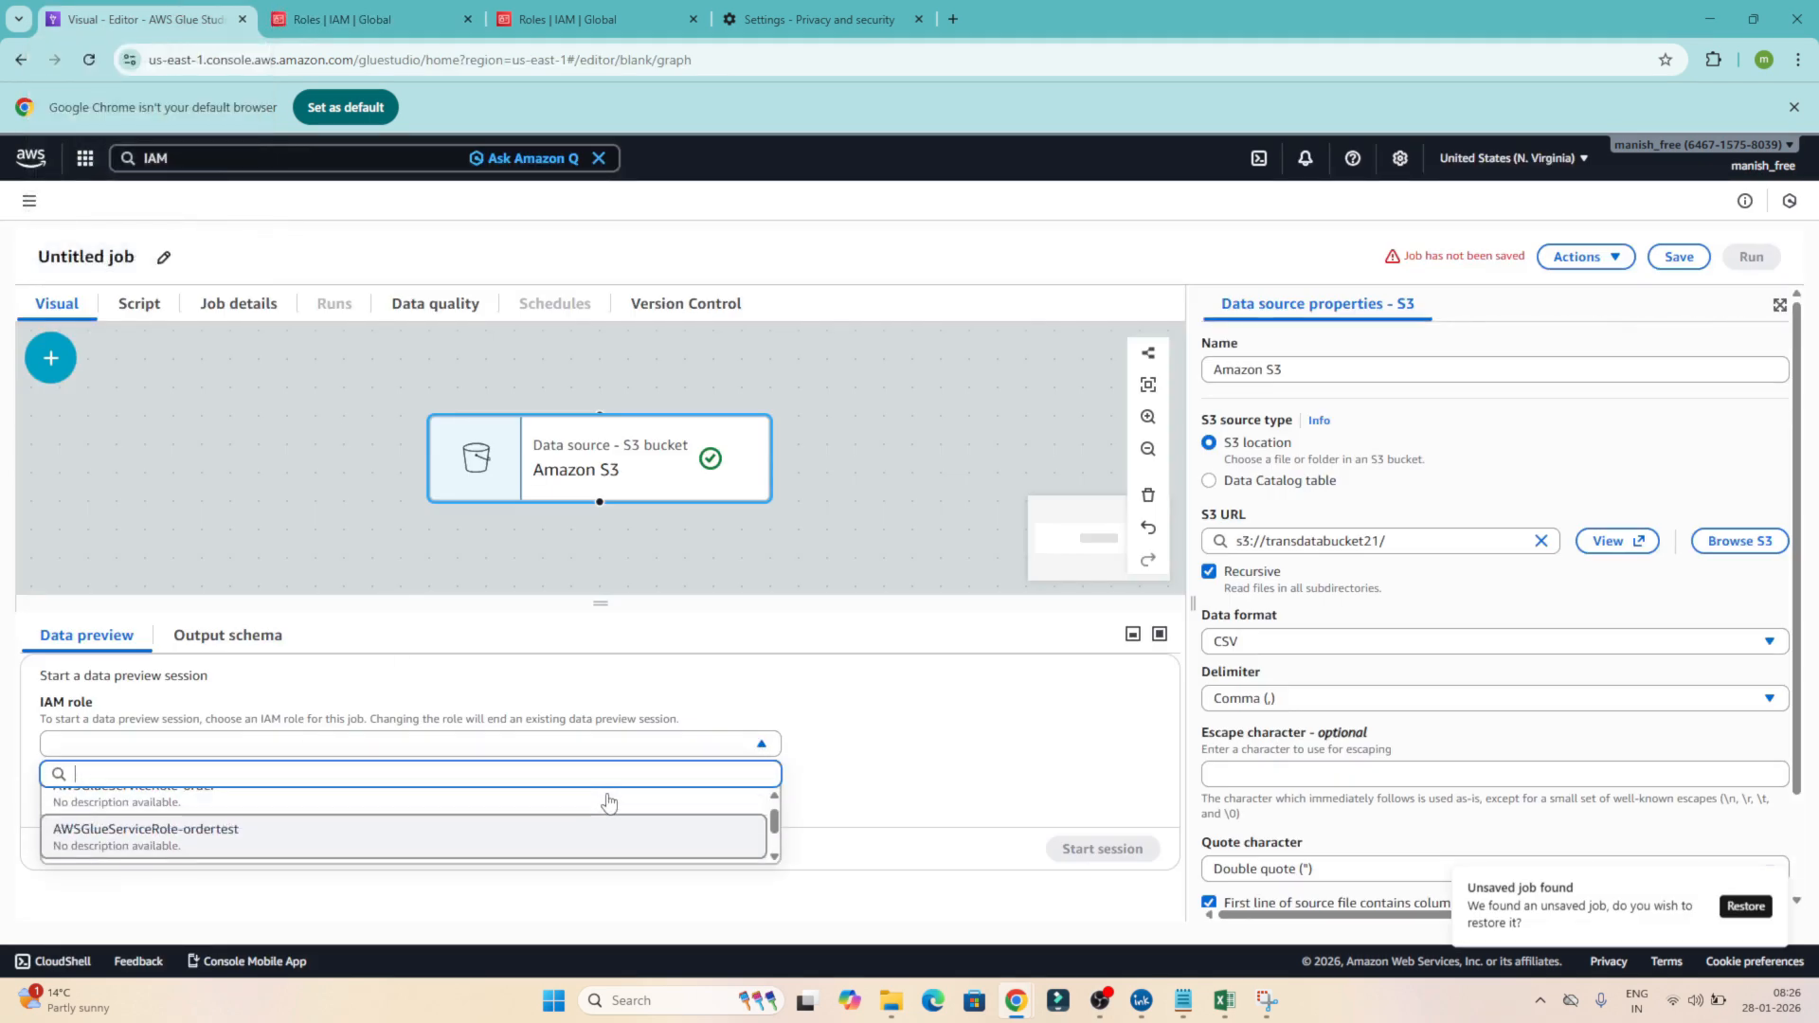
Set the job's IAM role to TNS_TEST in its job details, and review the S3 source's data preview columns in the visual editor
{"action": "left_click", "coordinate": [262, 311]}
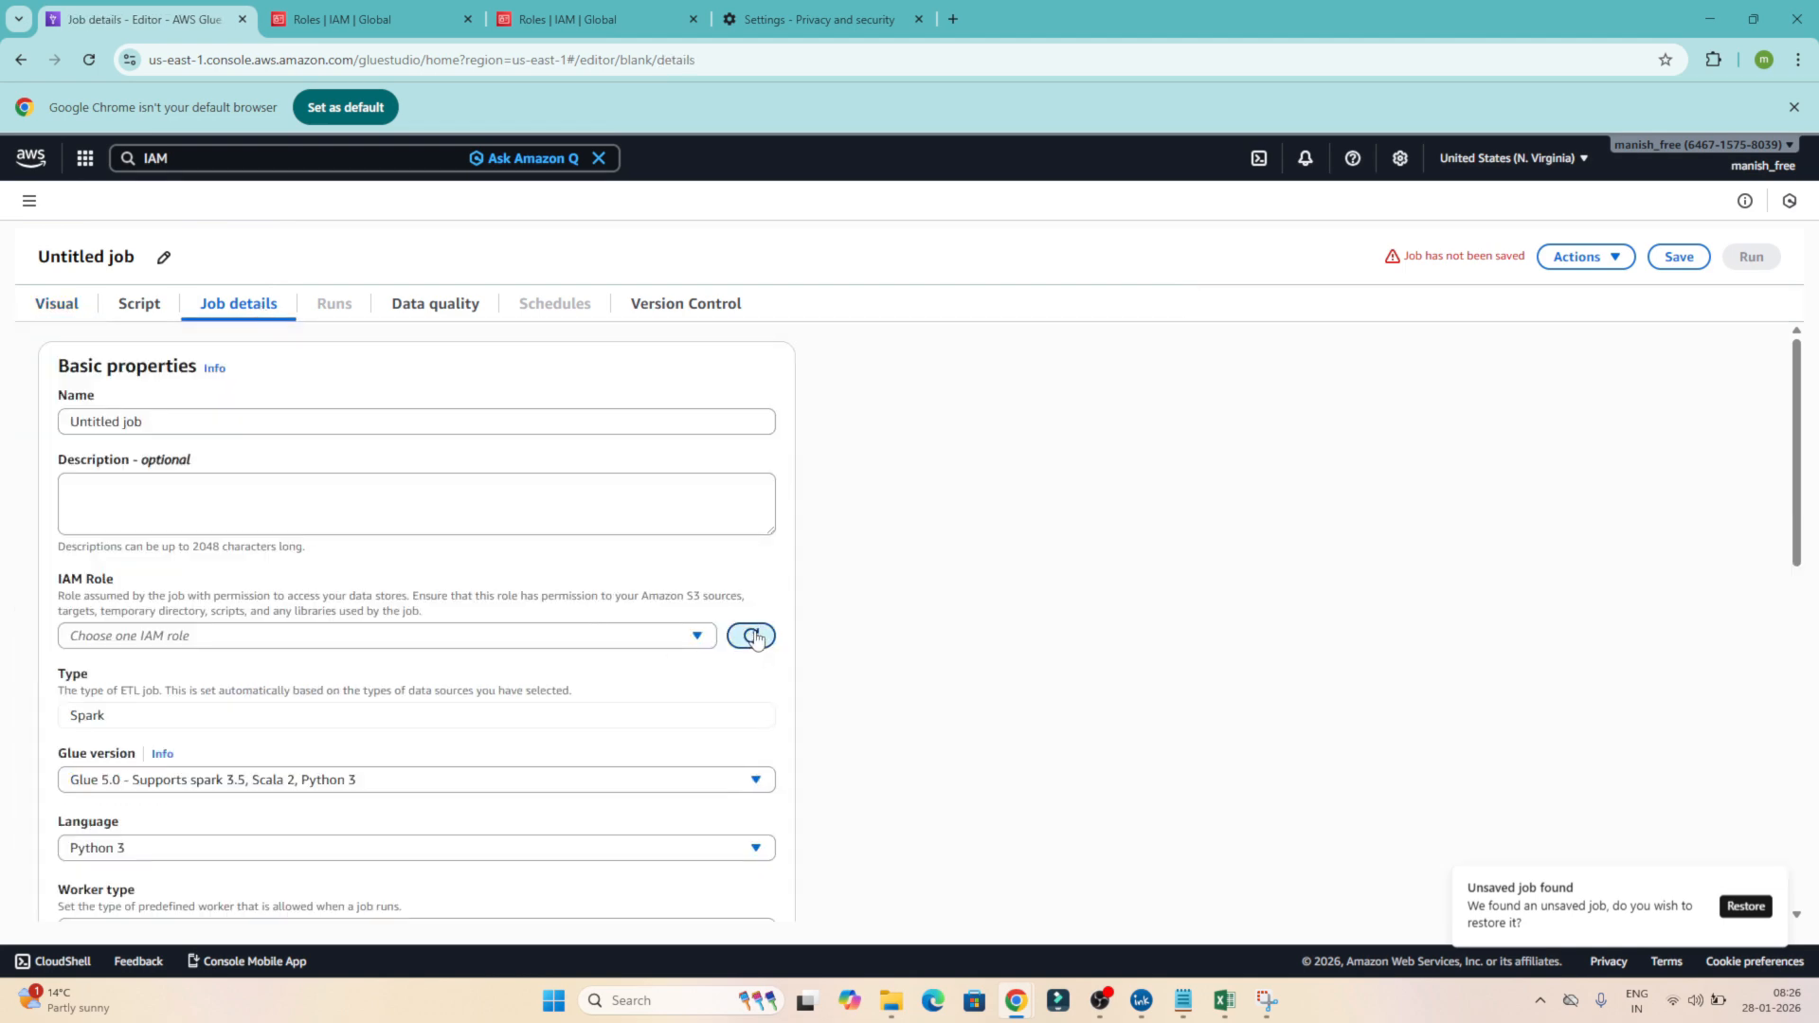
{"action": "left_click", "coordinate": [701, 641]}
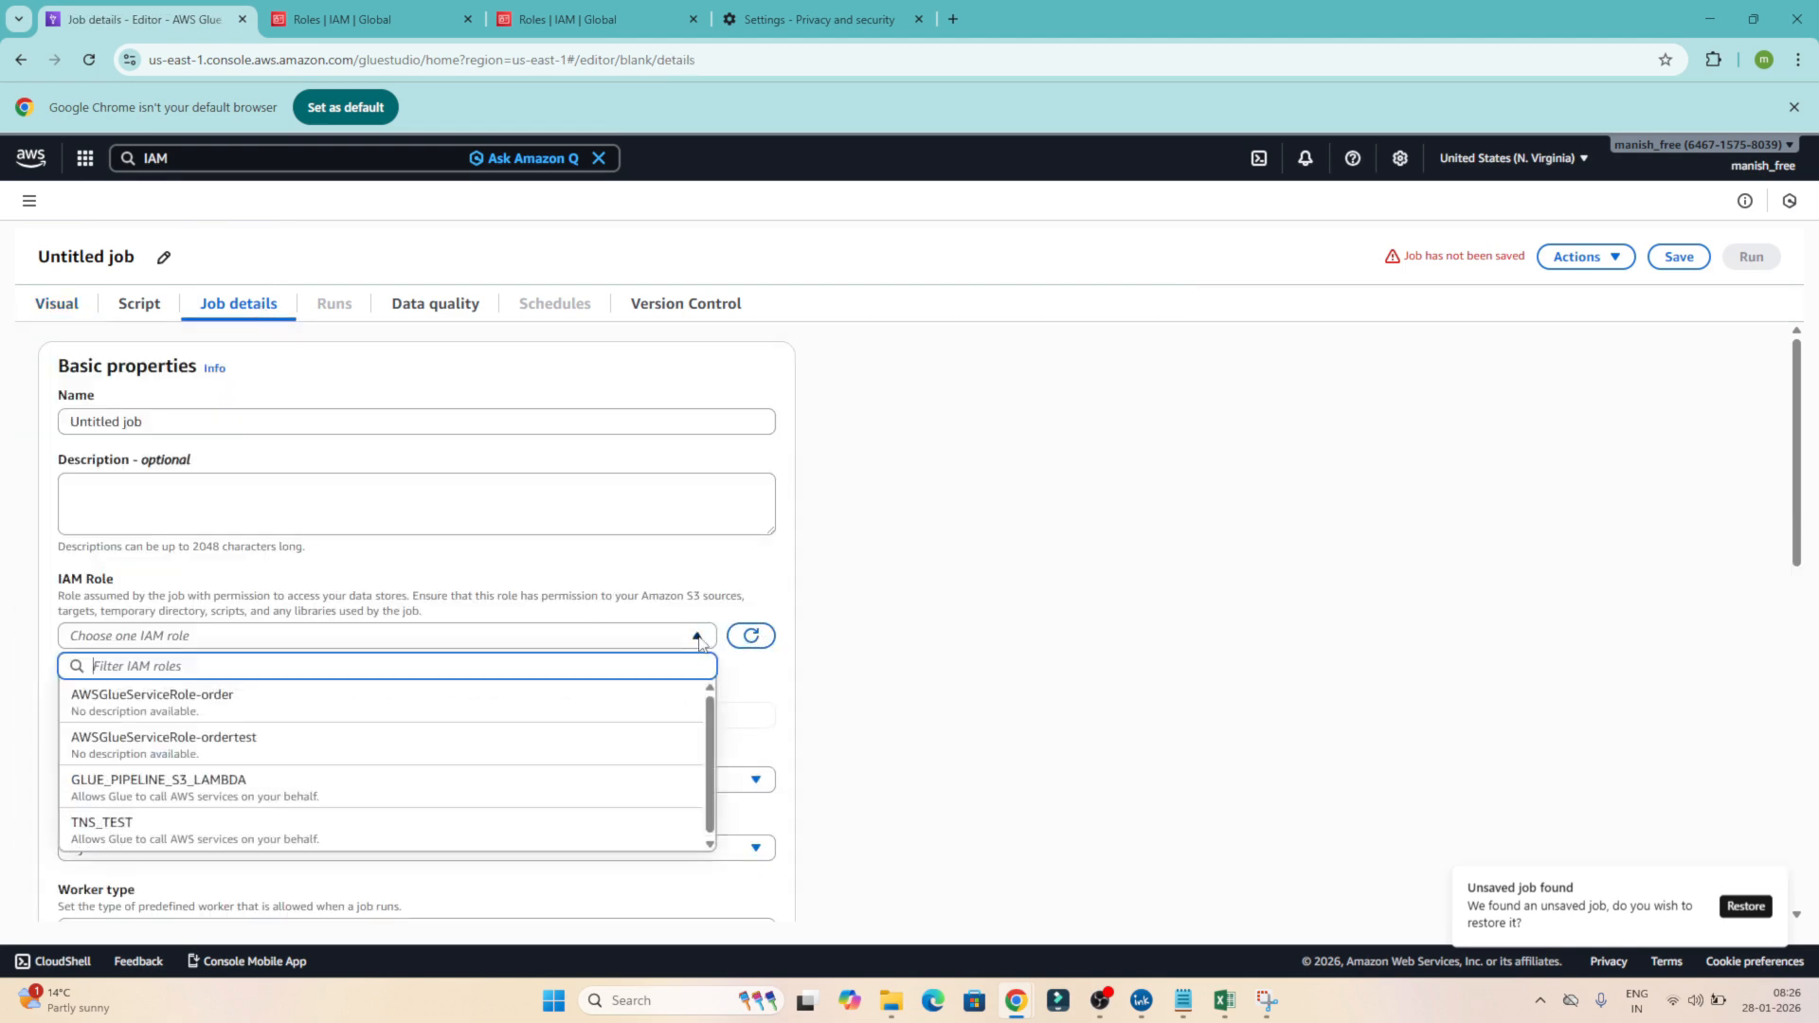
{"action": "left_click", "coordinate": [235, 841]}
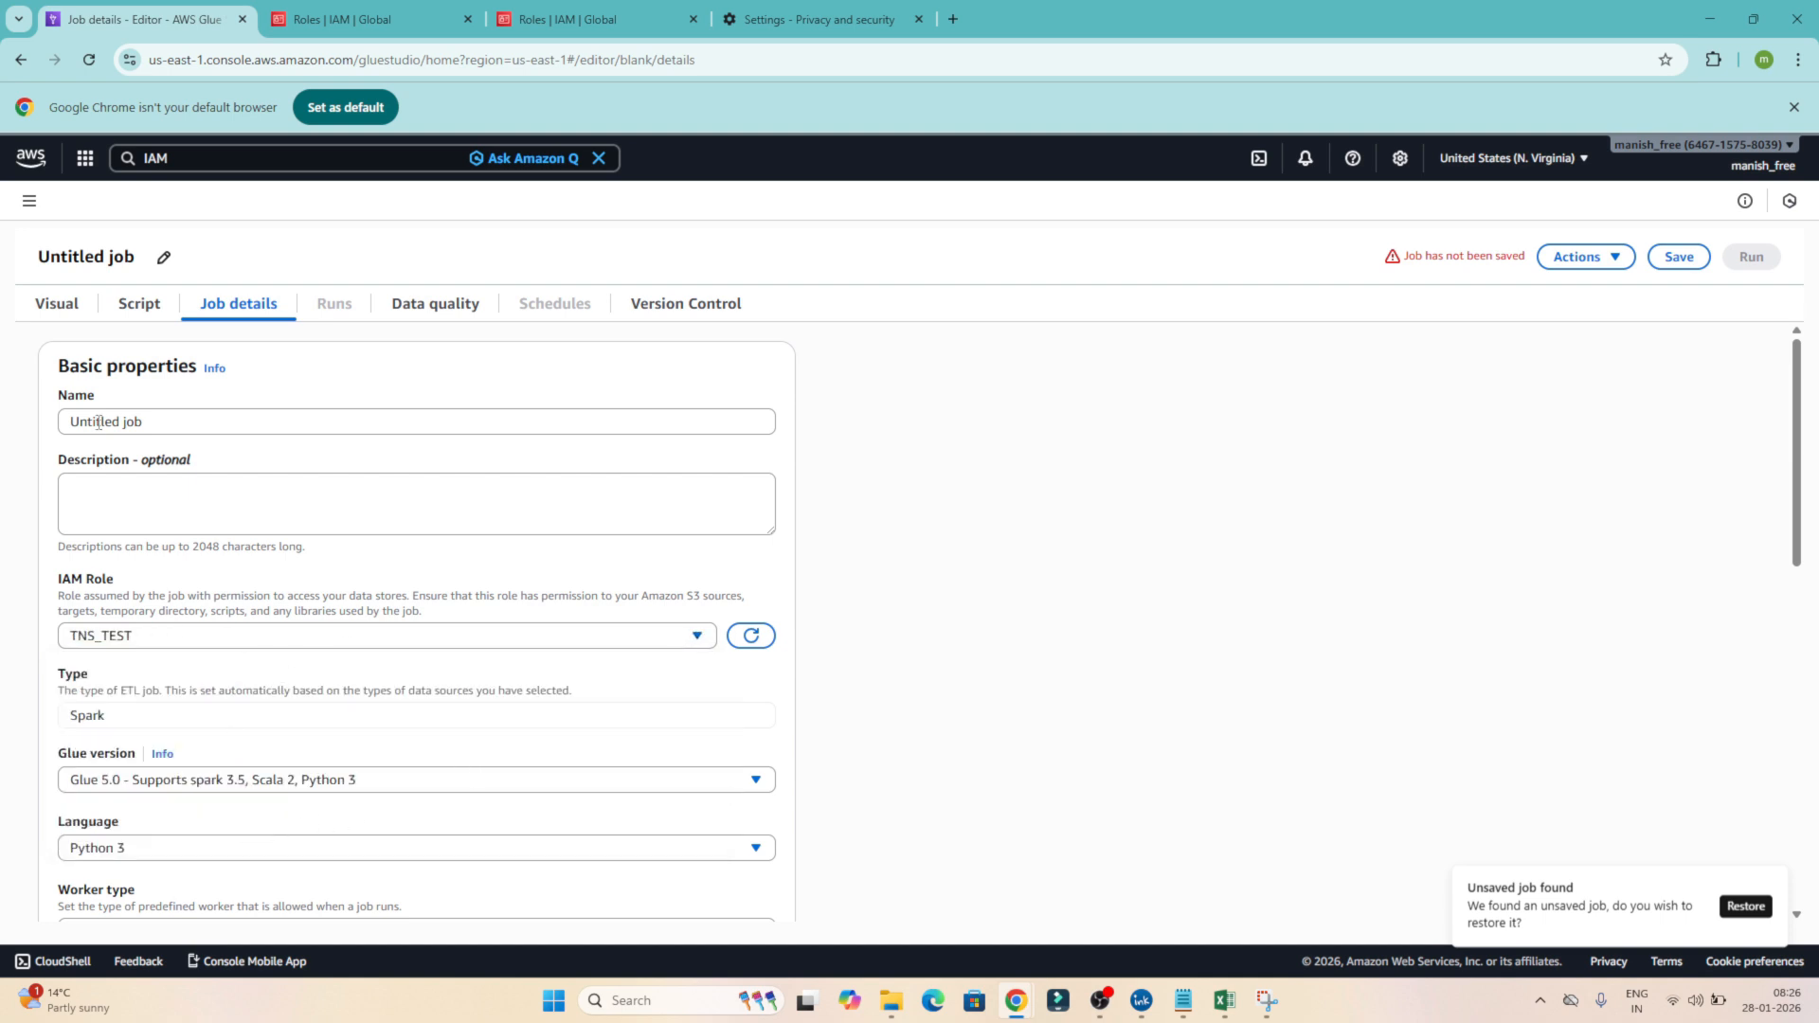
{"action": "left_click", "coordinate": [55, 303]}
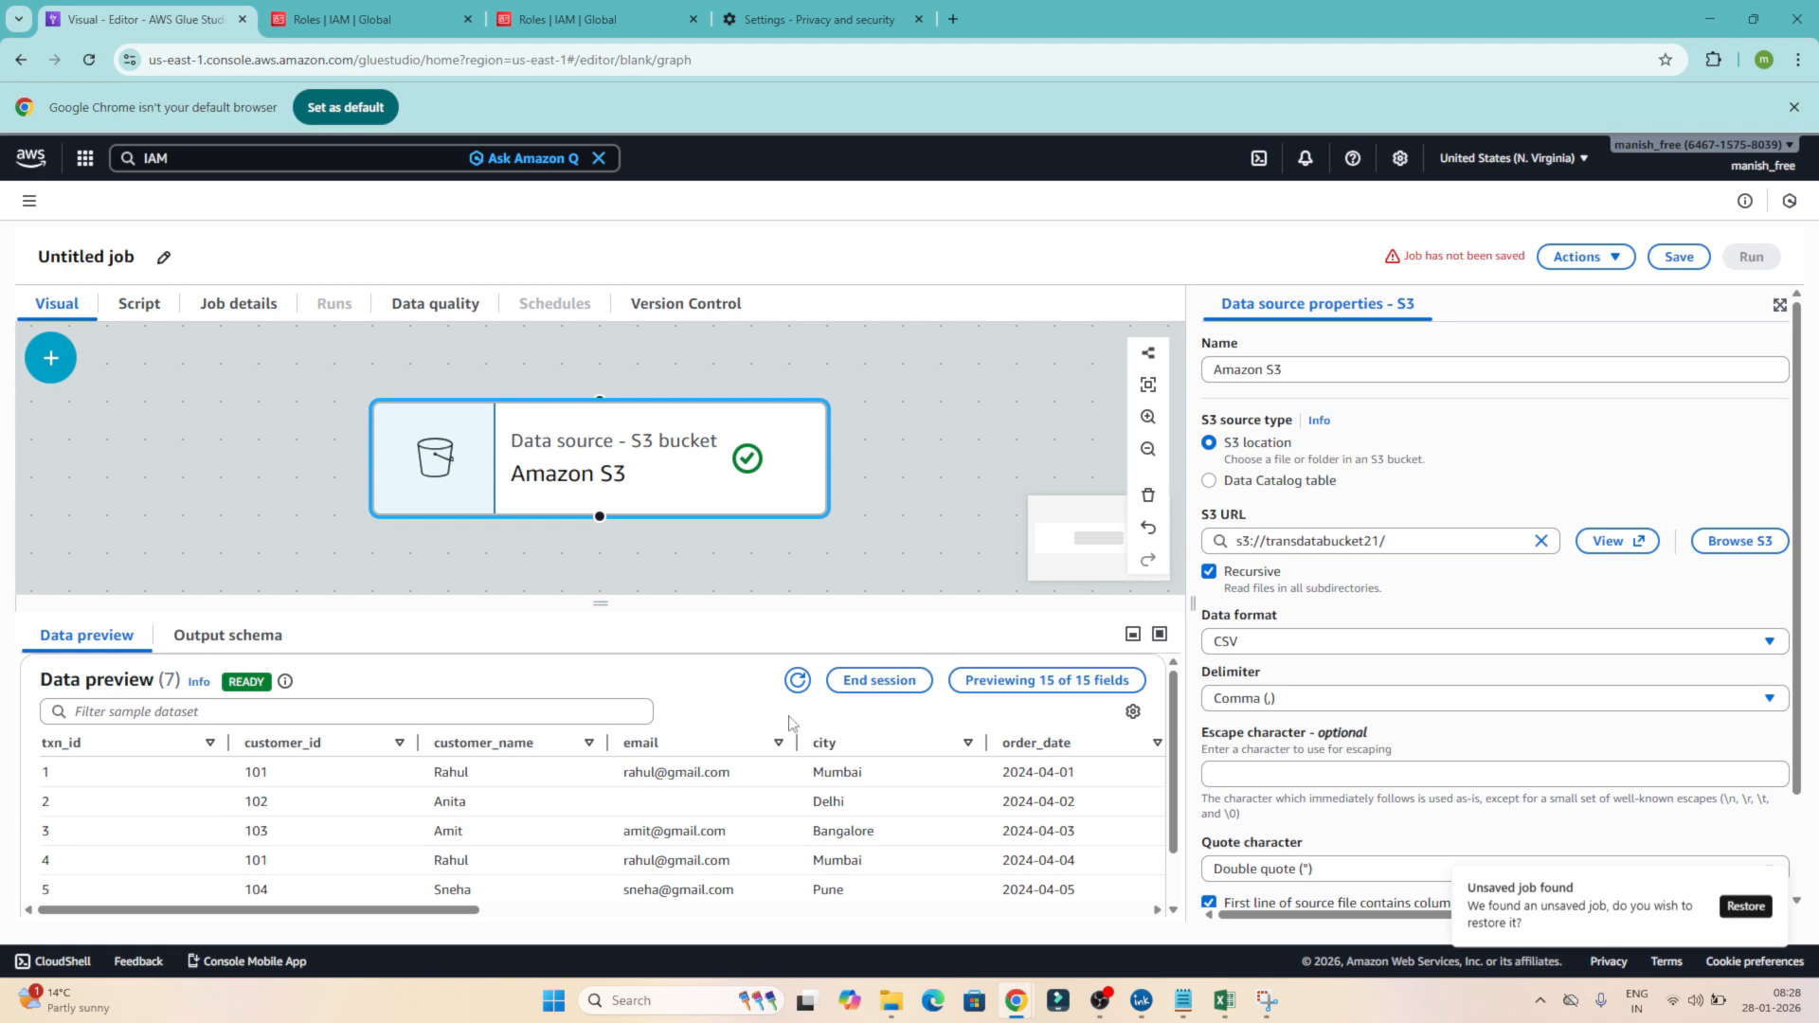
{"action": "left_click_drag", "start_coordinate": [466, 908], "coordinate": [527, 905]}
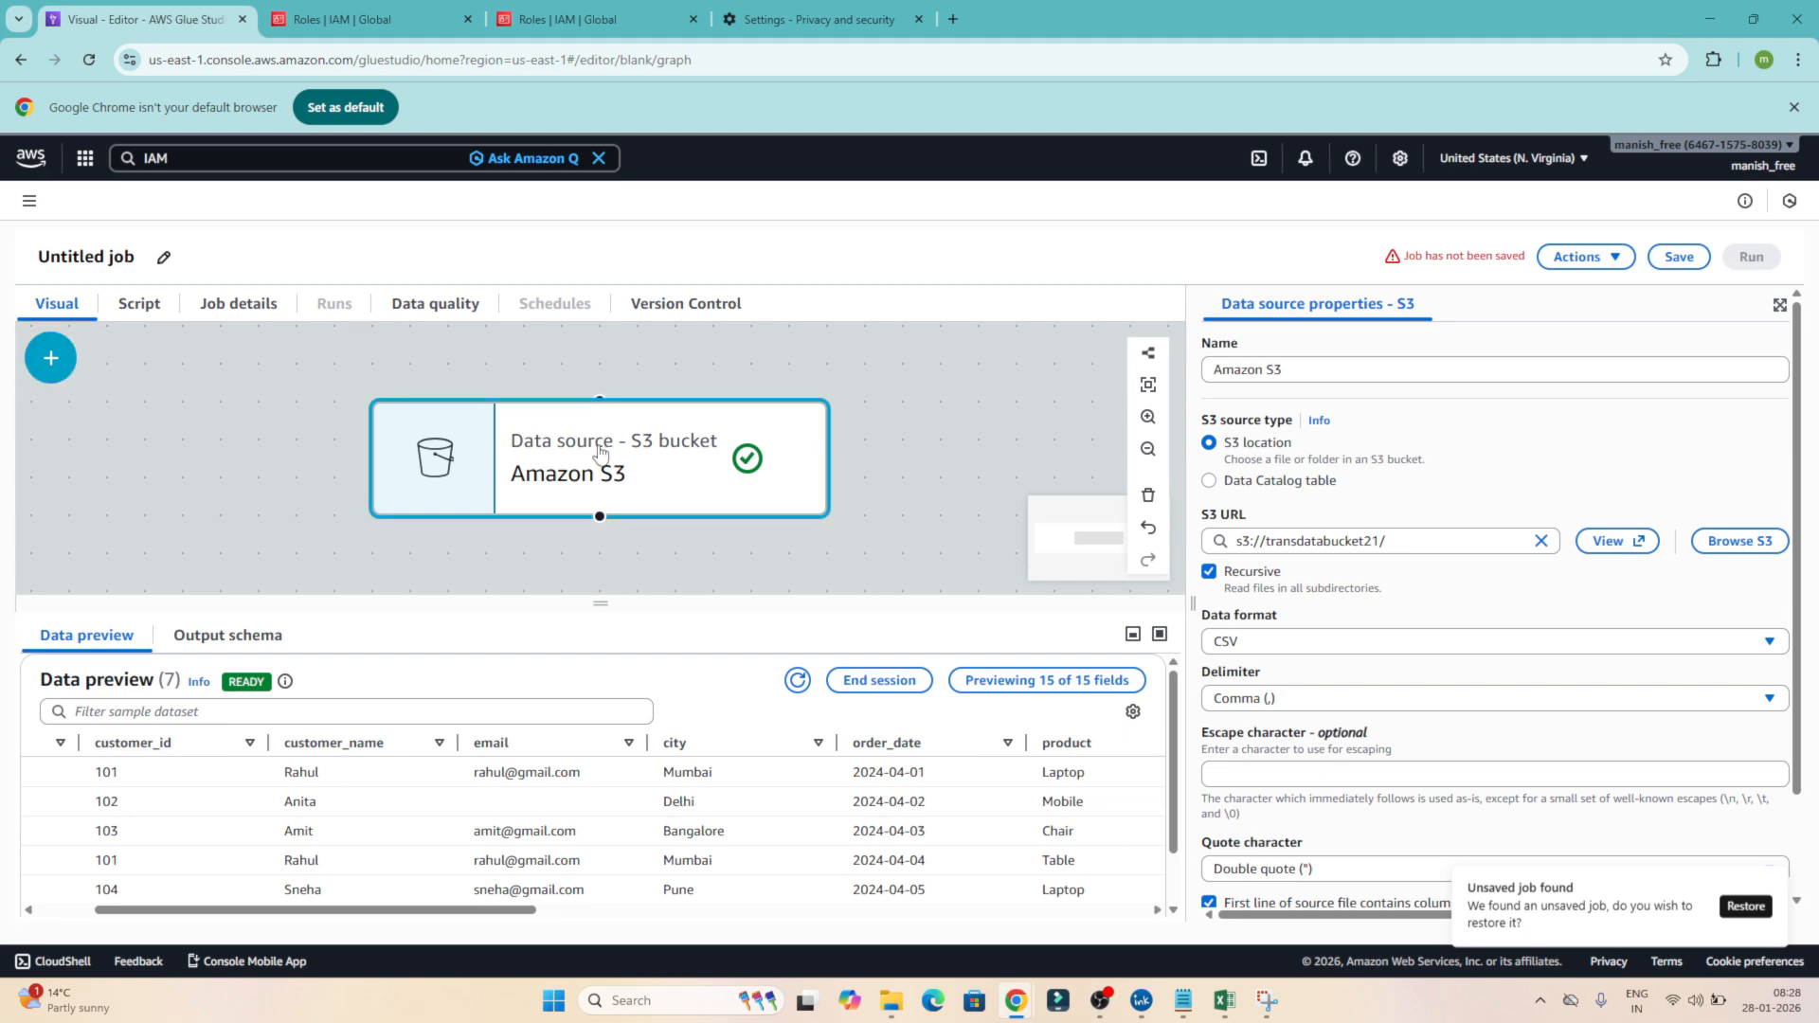
Add a Filter transform after the Amazon S3 source and show its properties
{"action": "left_click", "coordinate": [60, 370]}
{"action": "left_click", "coordinate": [59, 368]}
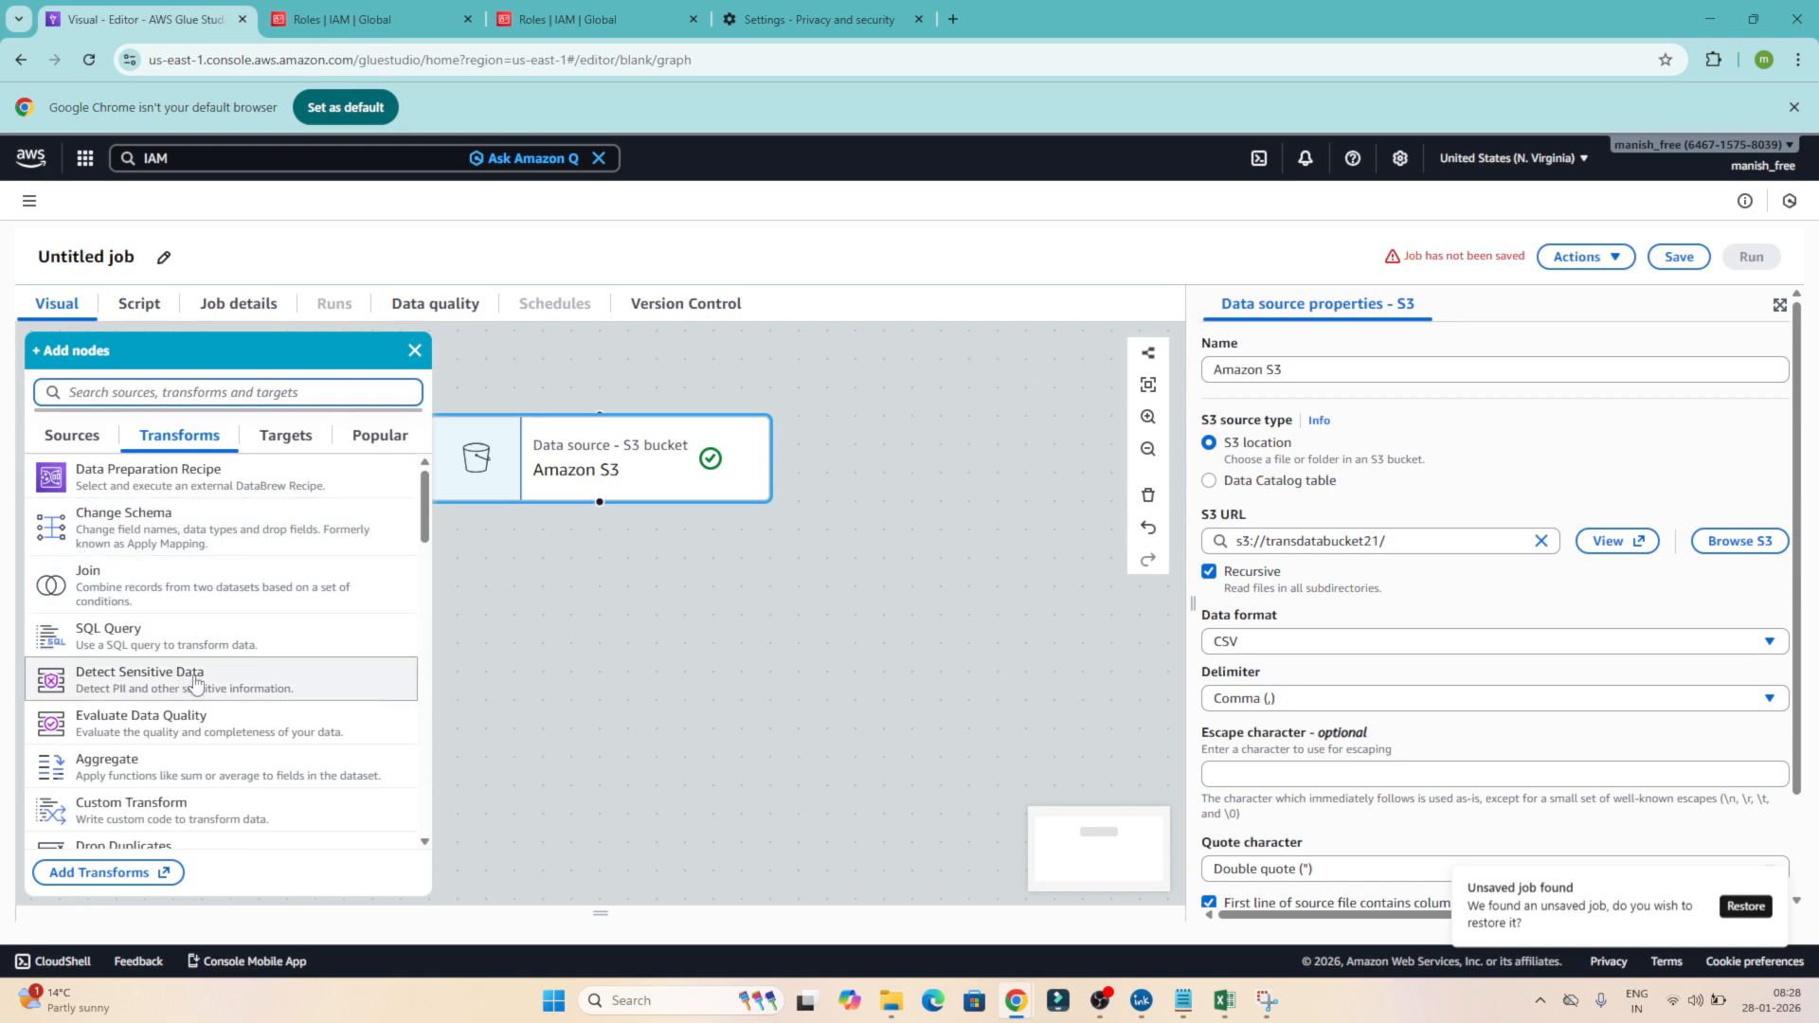
{"action": "scroll", "coordinate": [180, 673], "scroll_direction": "down", "scroll_amount": 5}
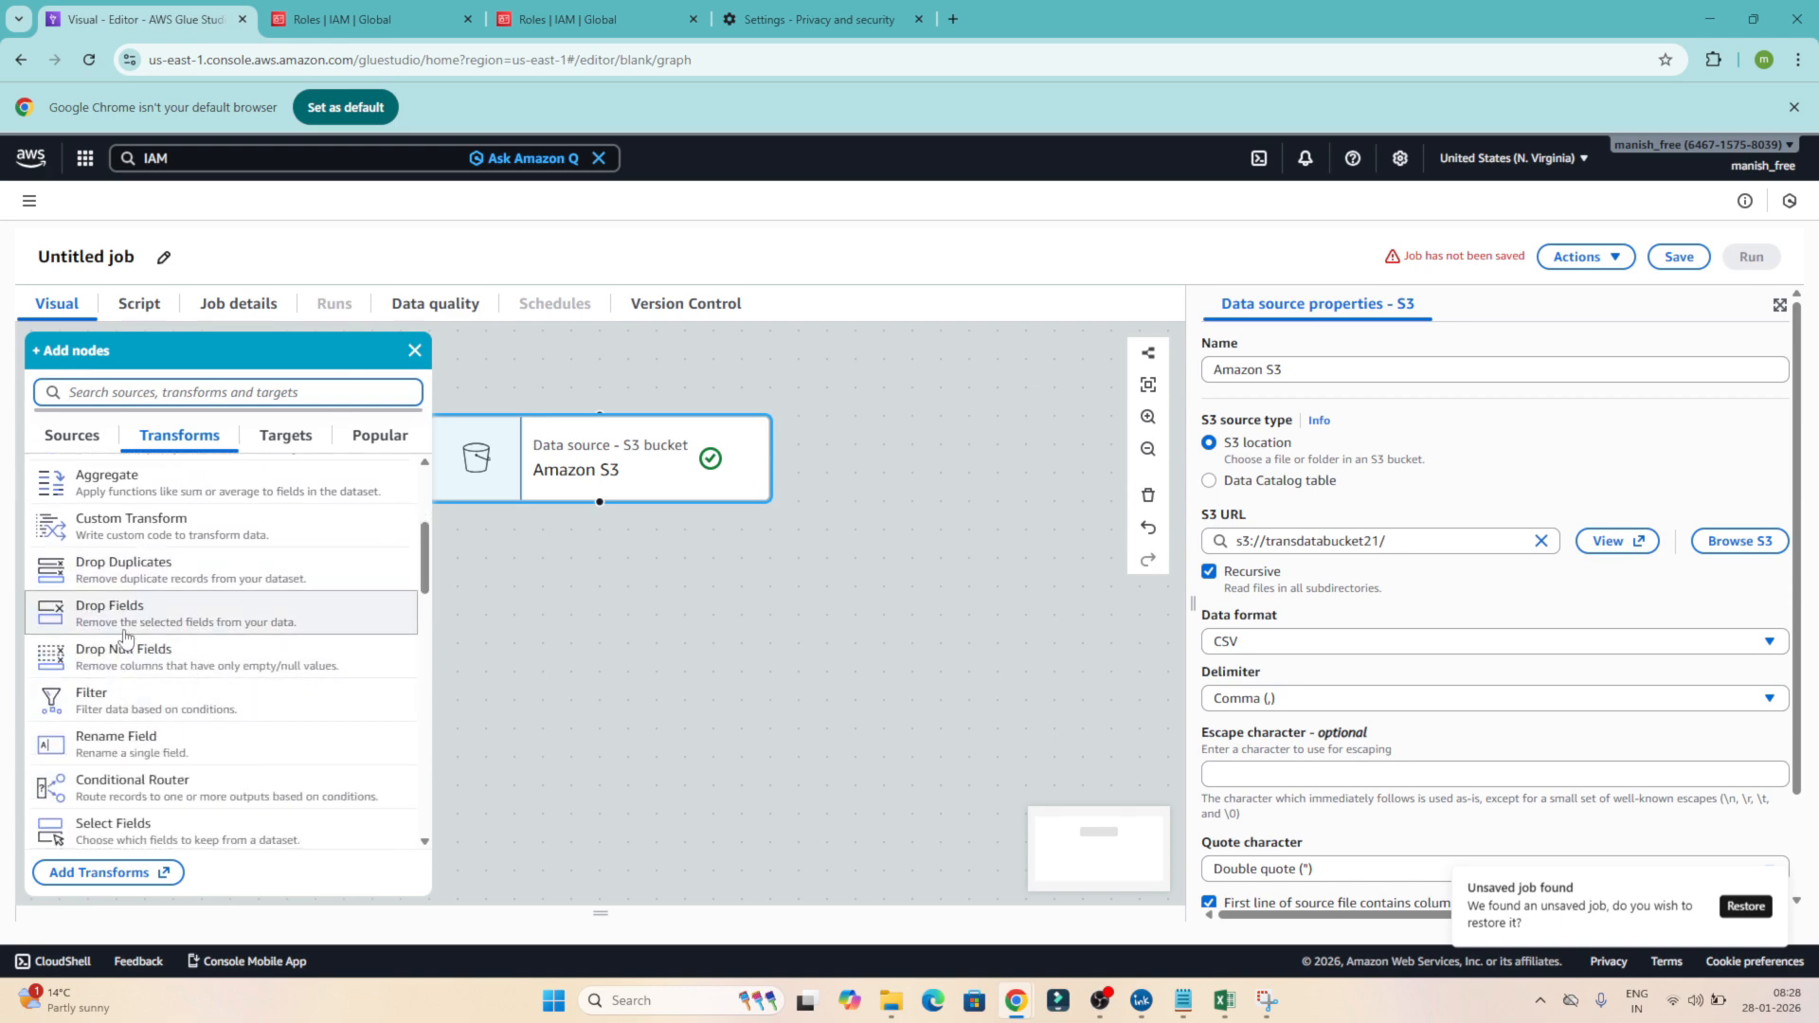
{"action": "left_click", "coordinate": [159, 707]}
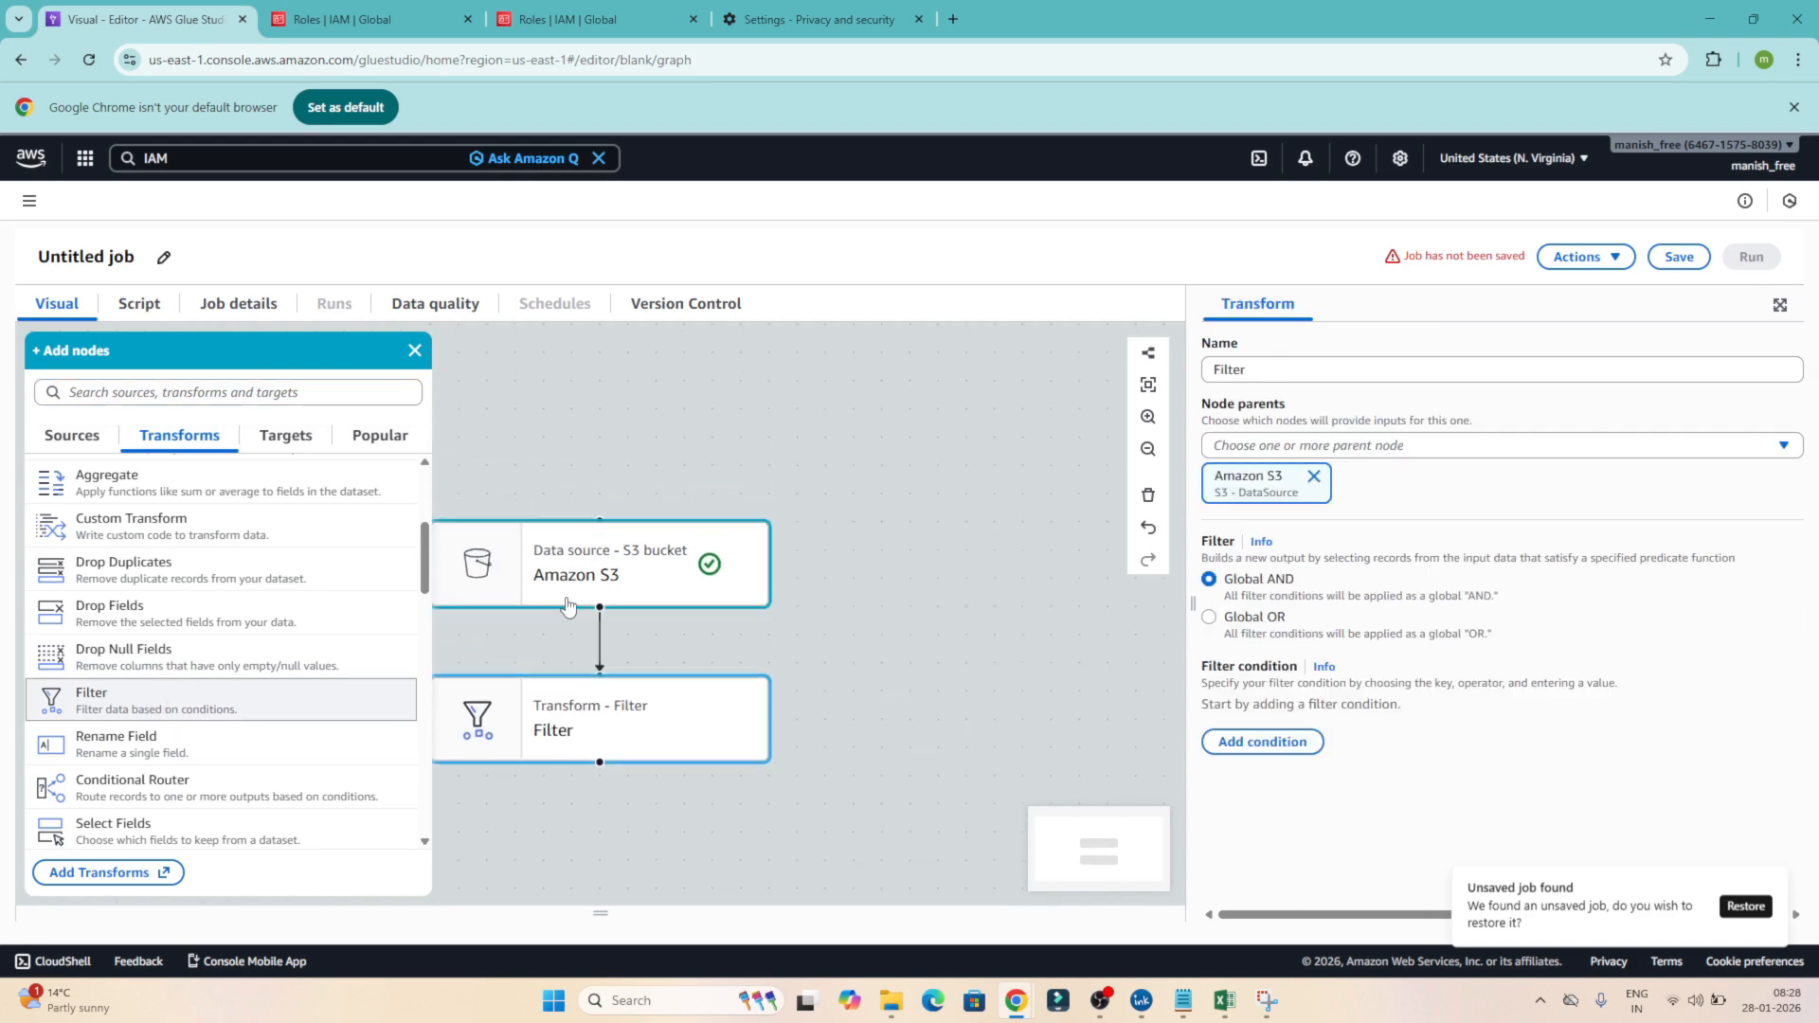
{"action": "left_click", "coordinate": [566, 769]}
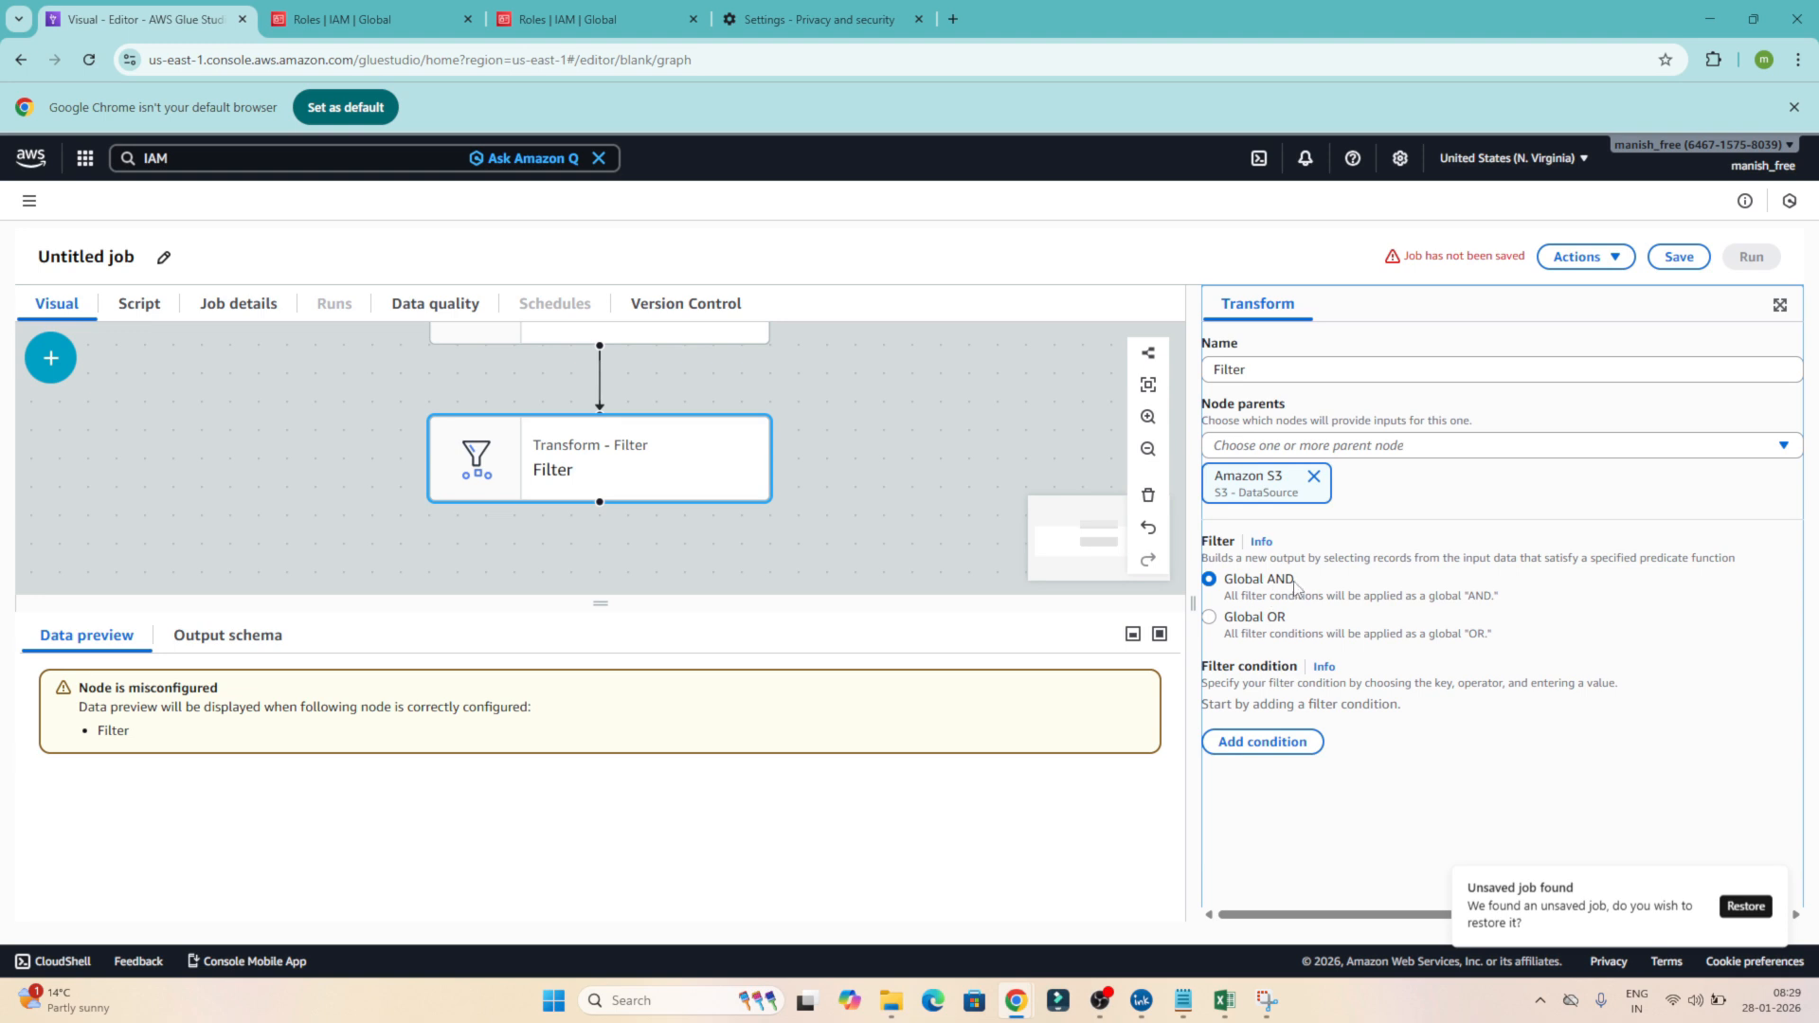
Add a filter condition on the payment_status key with the matches operation
{"action": "left_click", "coordinate": [1268, 743]}
{"action": "left_click", "coordinate": [1286, 736]}
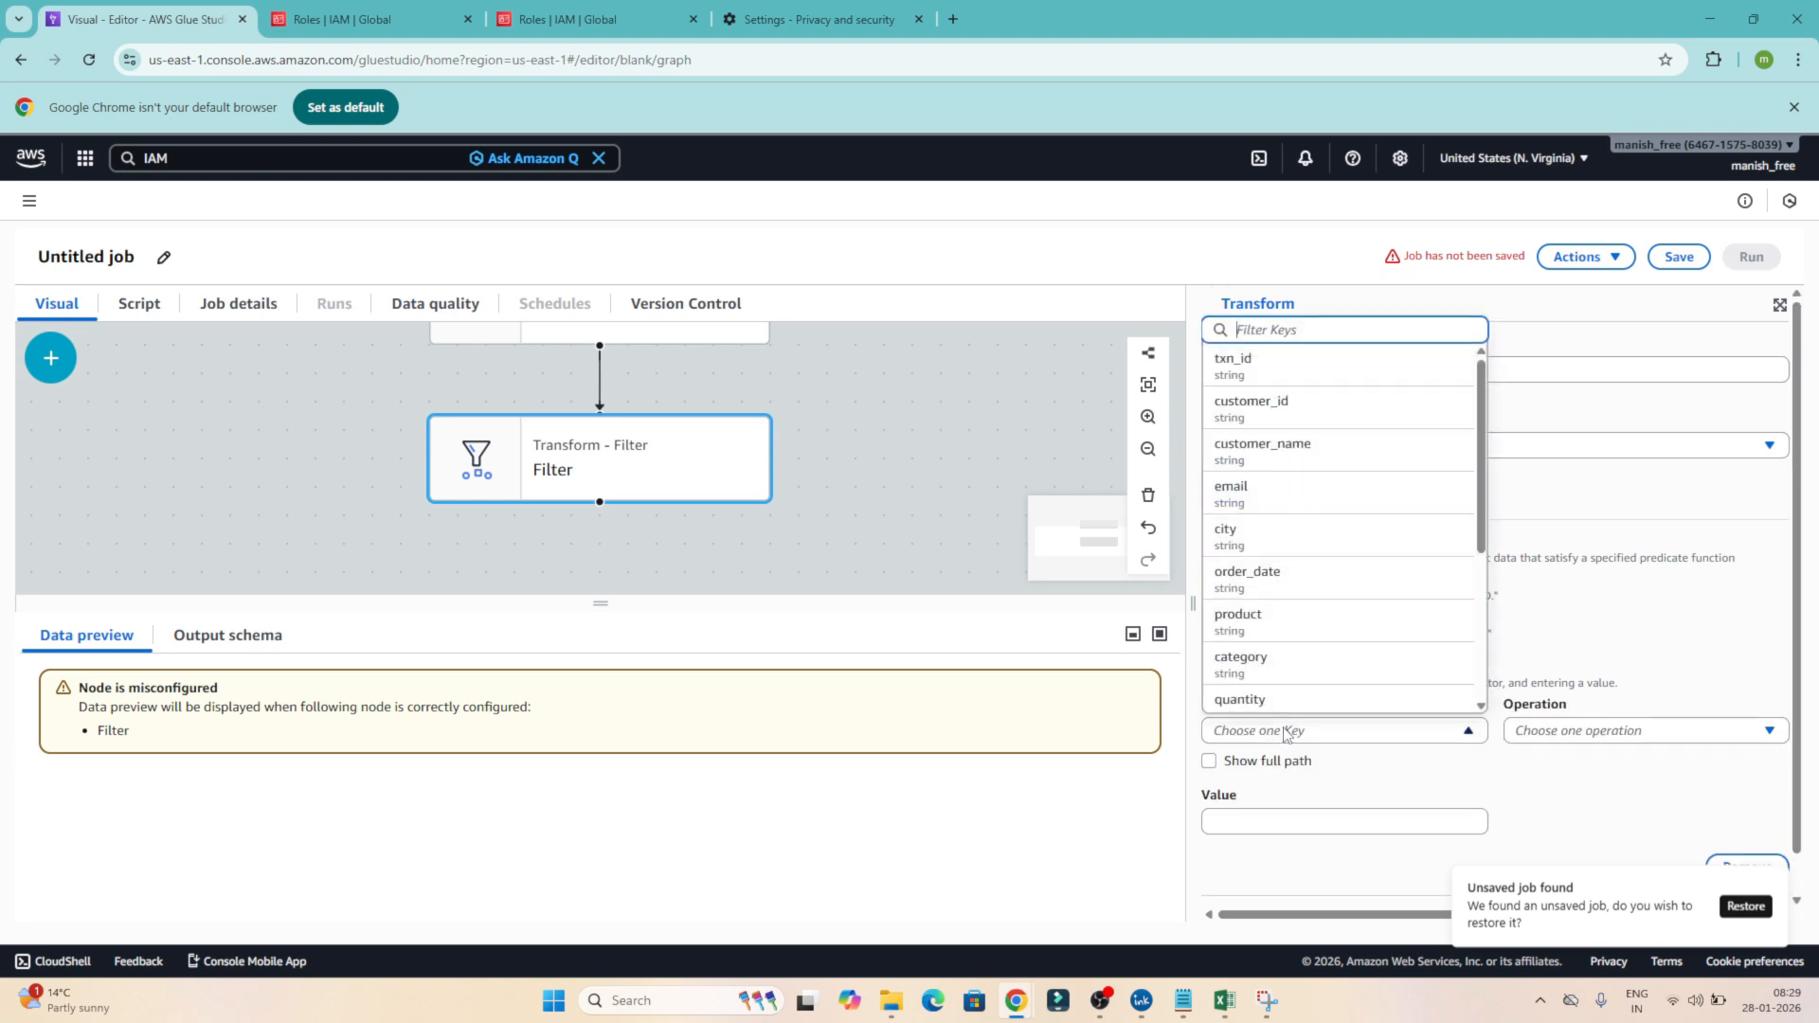
{"action": "scroll", "coordinate": [1280, 633], "scroll_direction": "down", "scroll_amount": 1}
{"action": "scroll", "coordinate": [1279, 632], "scroll_direction": "down", "scroll_amount": 3}
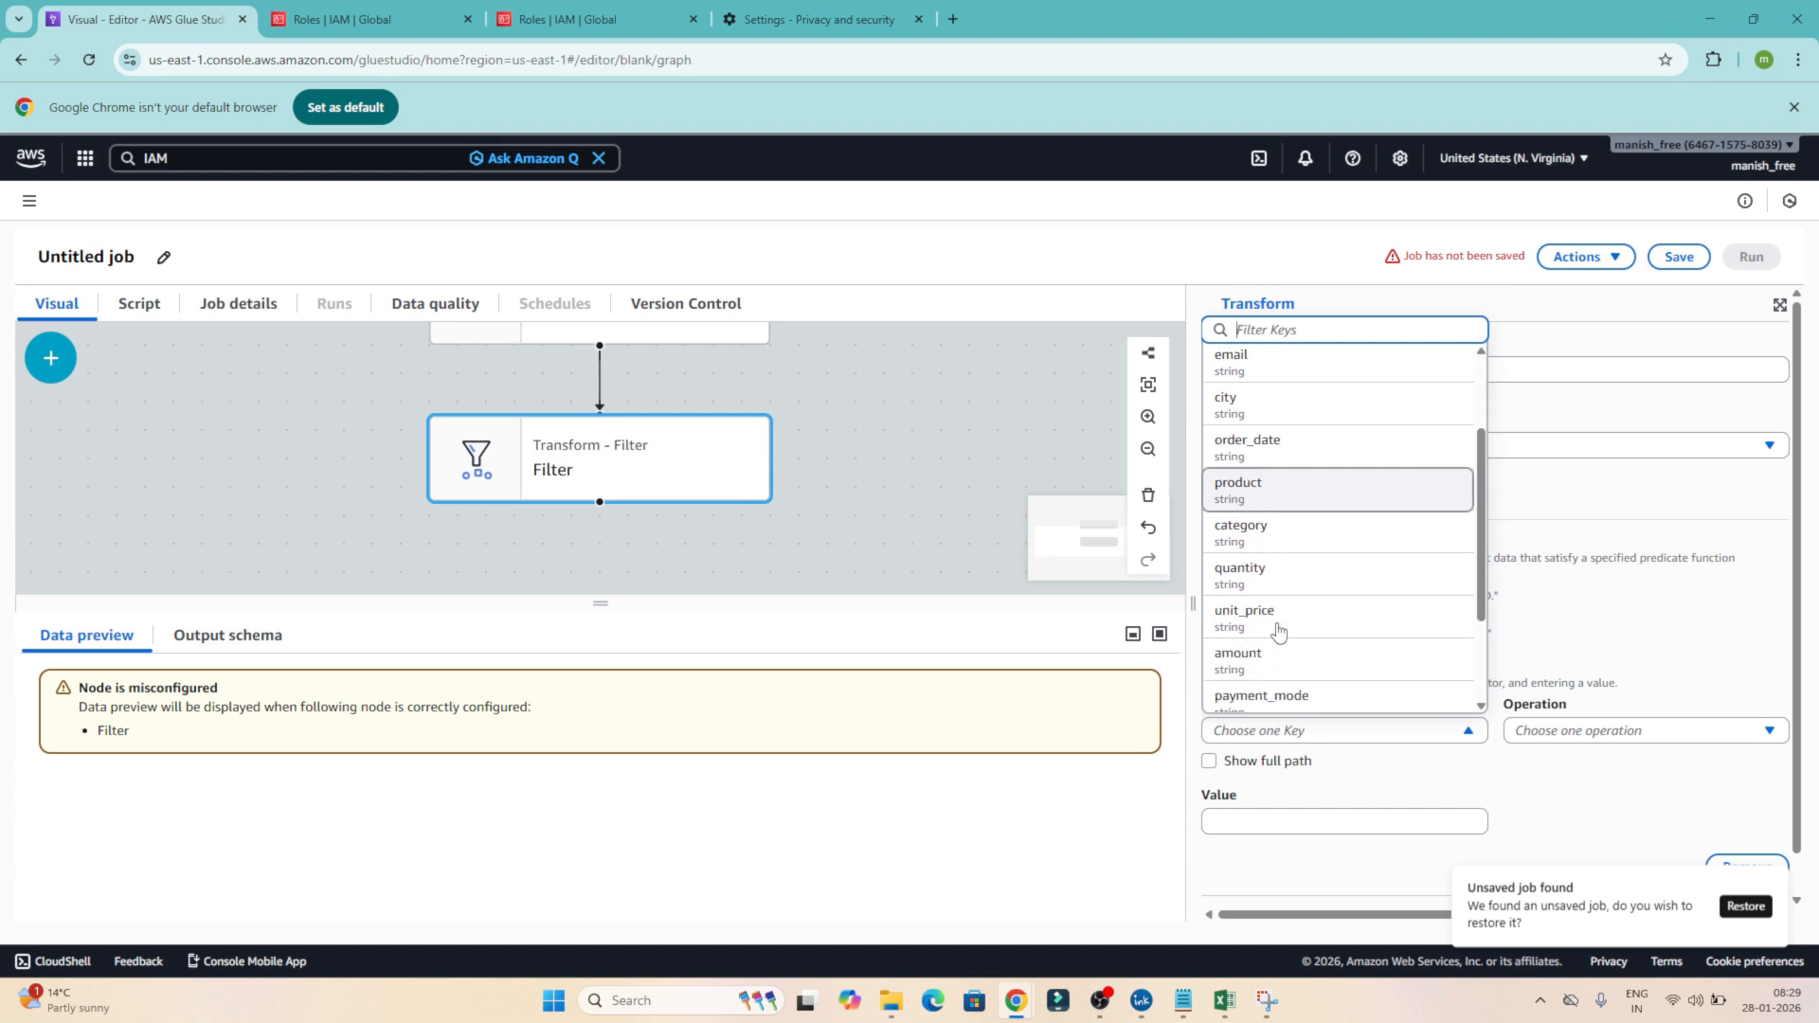
{"action": "left_click", "coordinate": [1284, 603]}
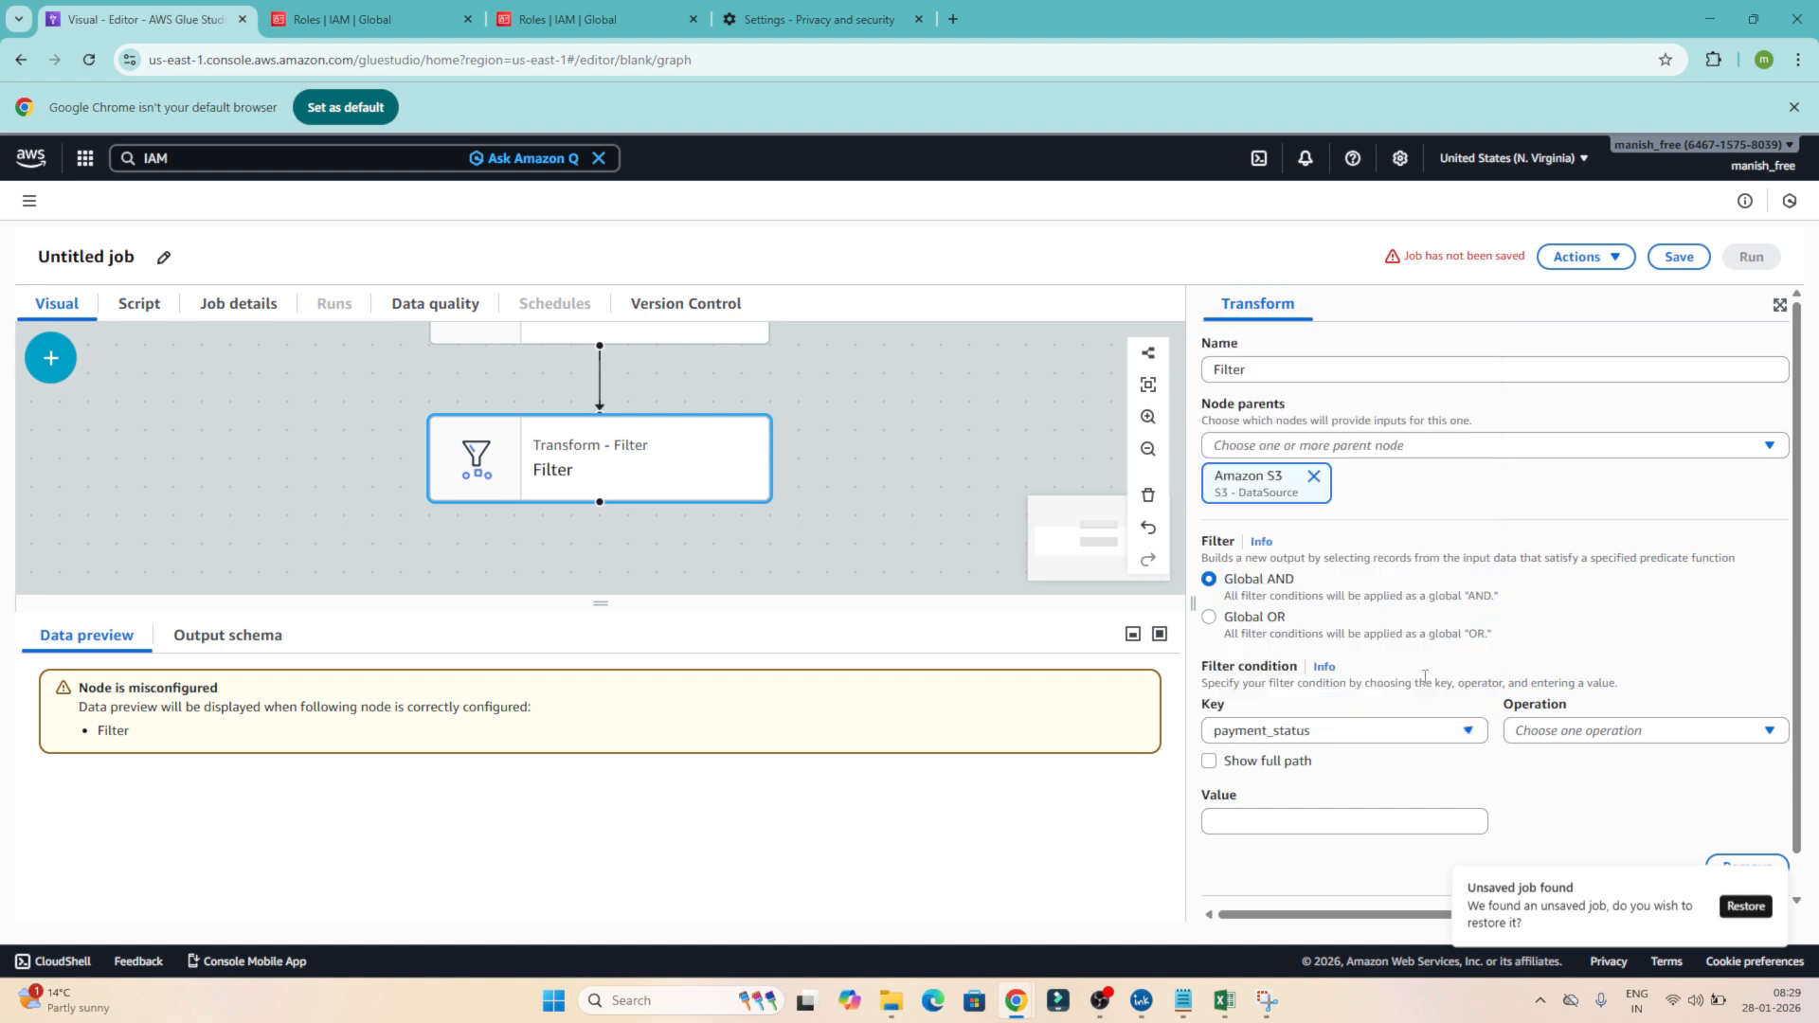
{"action": "left_click", "coordinate": [1545, 733]}
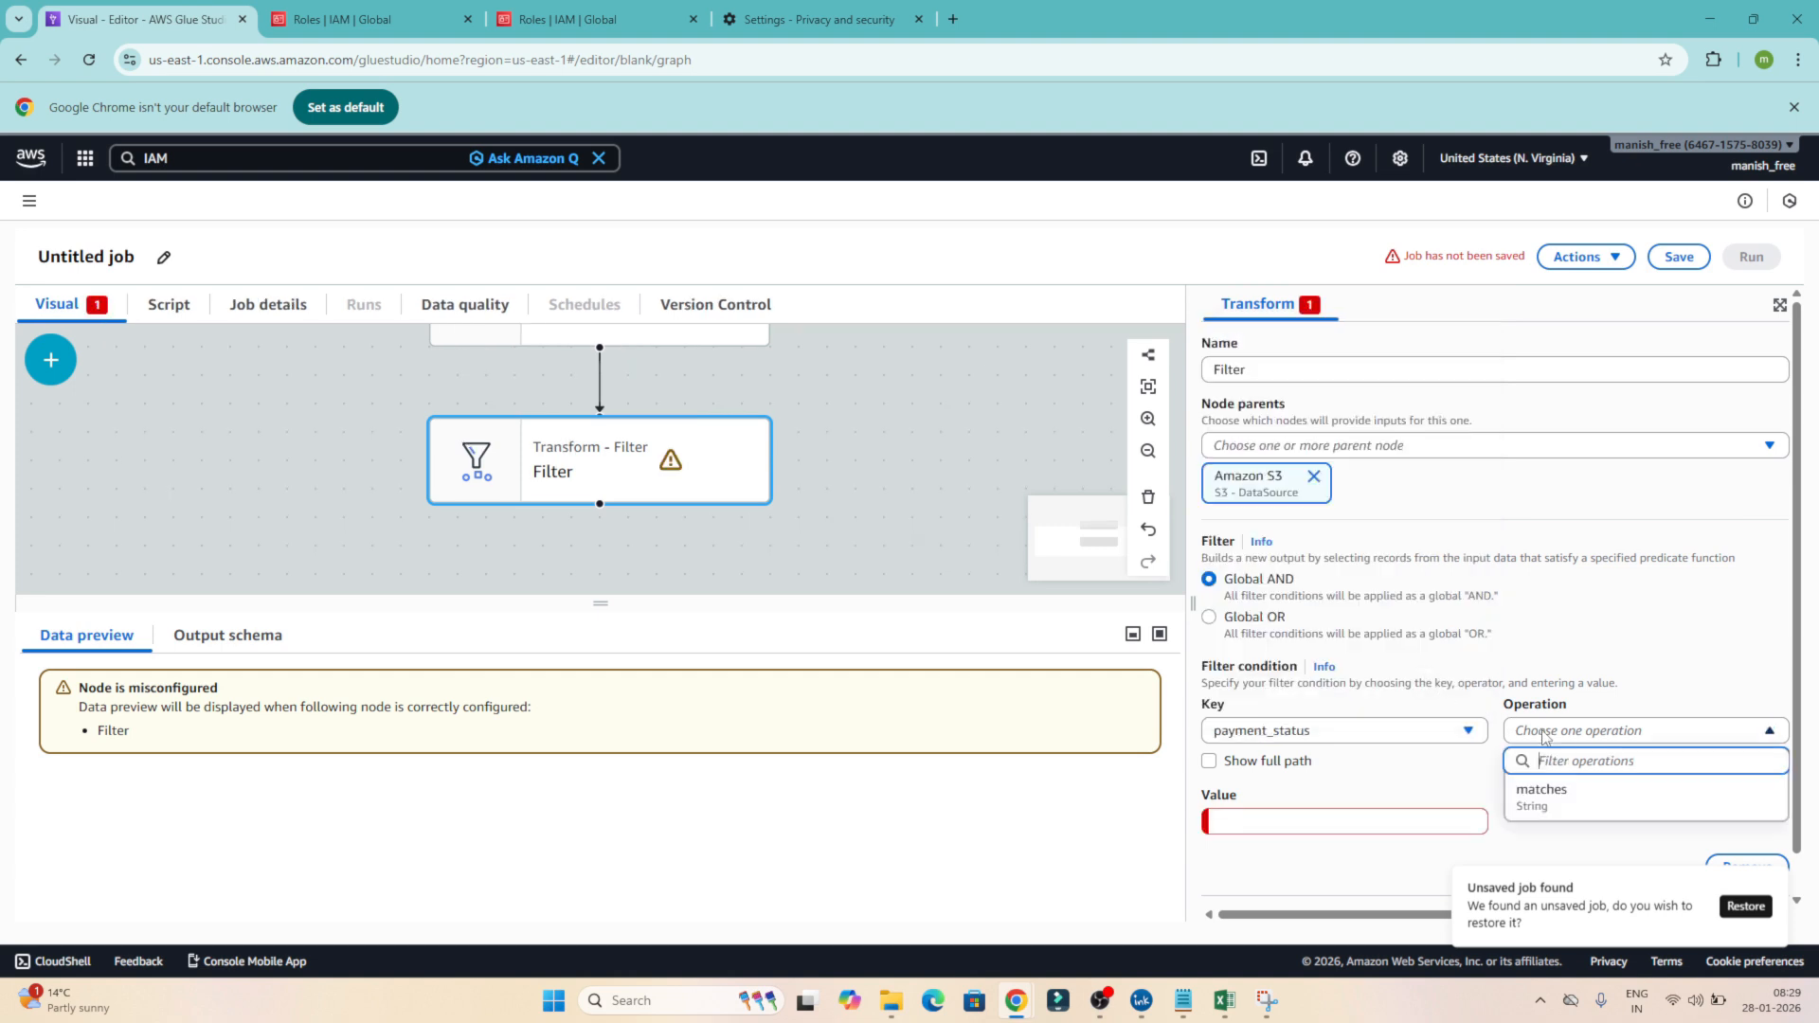
{"action": "left_click", "coordinate": [1542, 796]}
Set the payment_status filter condition's value to success in lowercase
{"action": "left_click", "coordinate": [1343, 822]}
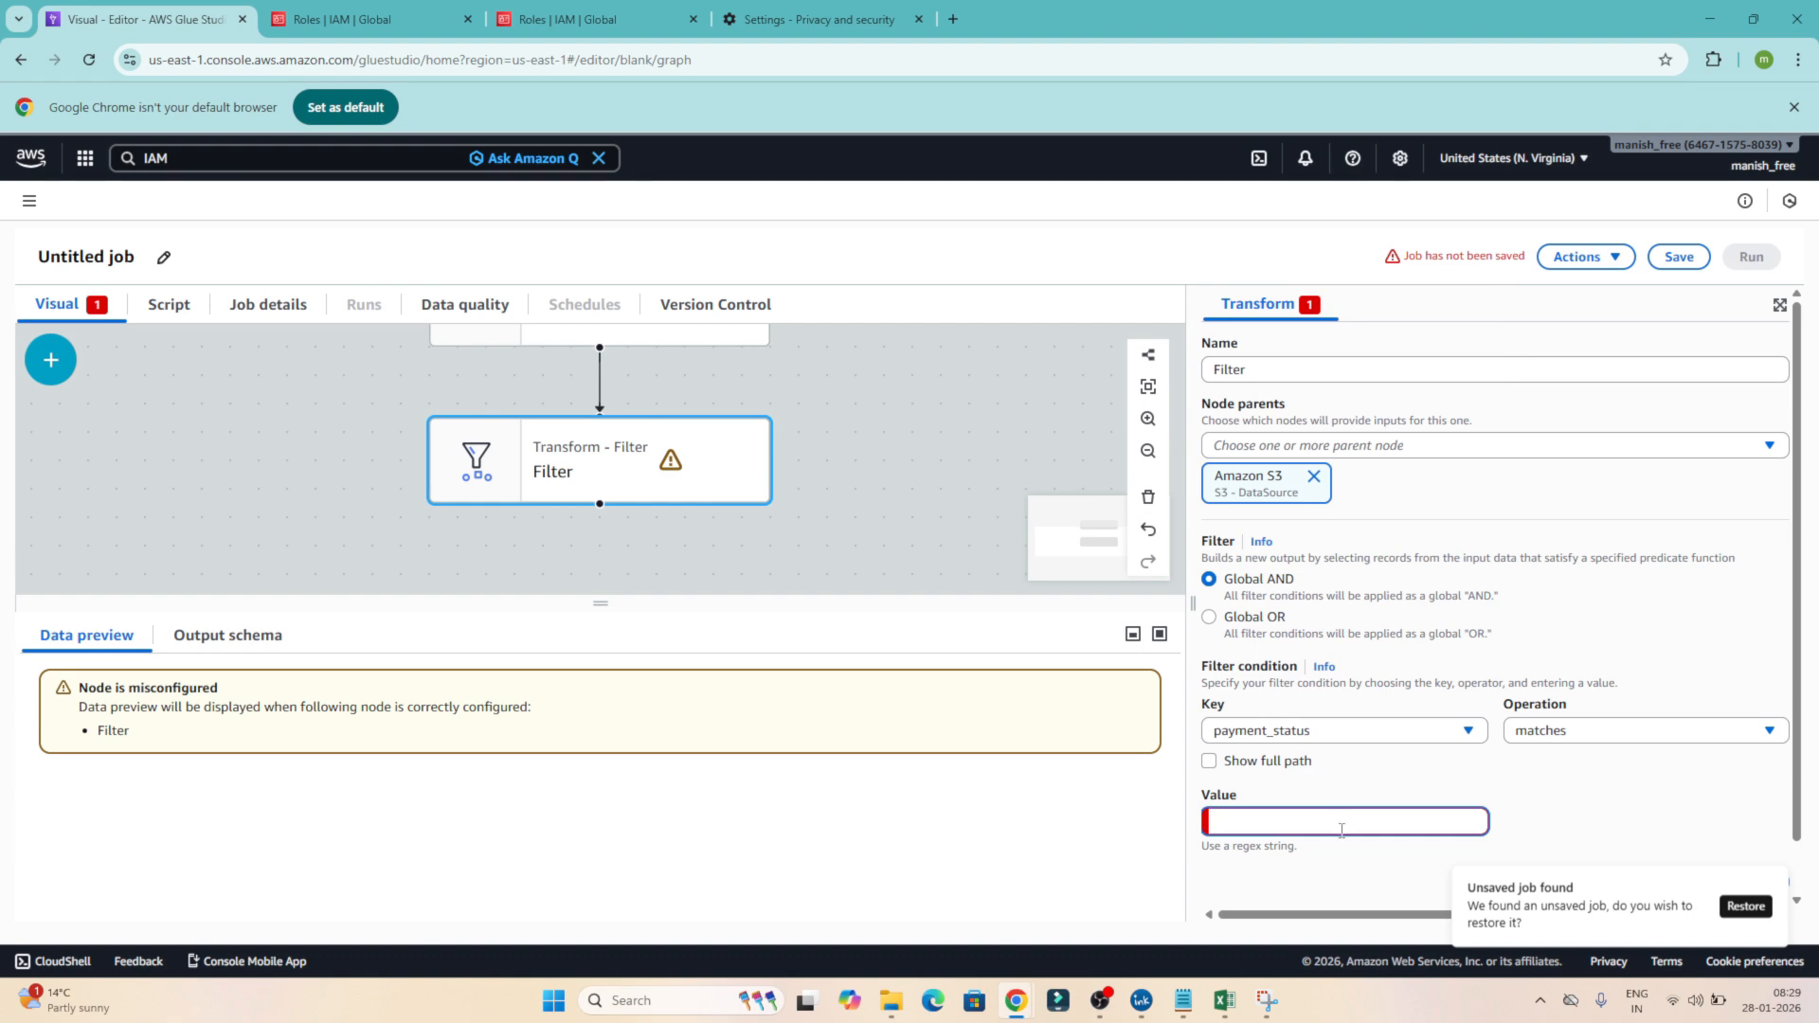
{"action": "type", "text": "SUCCESS"}
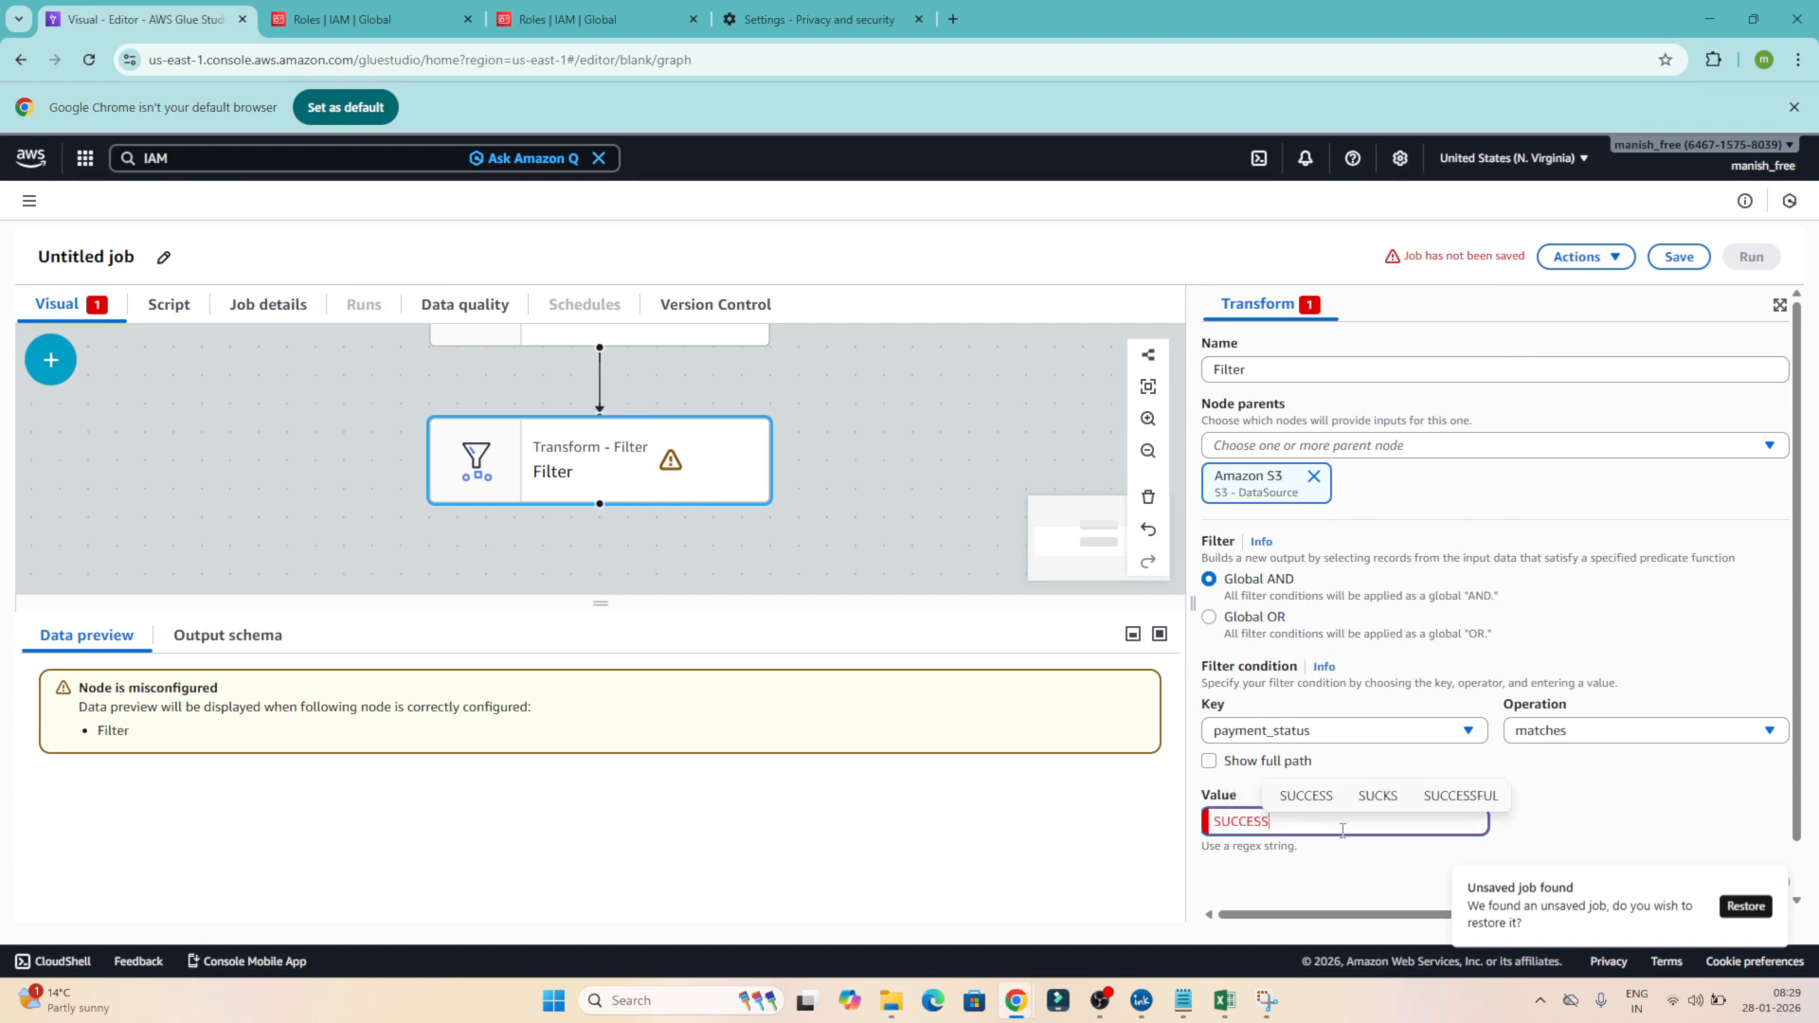
{"action": "key", "text": "BackSpace"}
{"action": "key", "text": "BackSpace"}
{"action": "key", "text": "BackSpace"}
{"action": "key", "text": "BackSpace"}
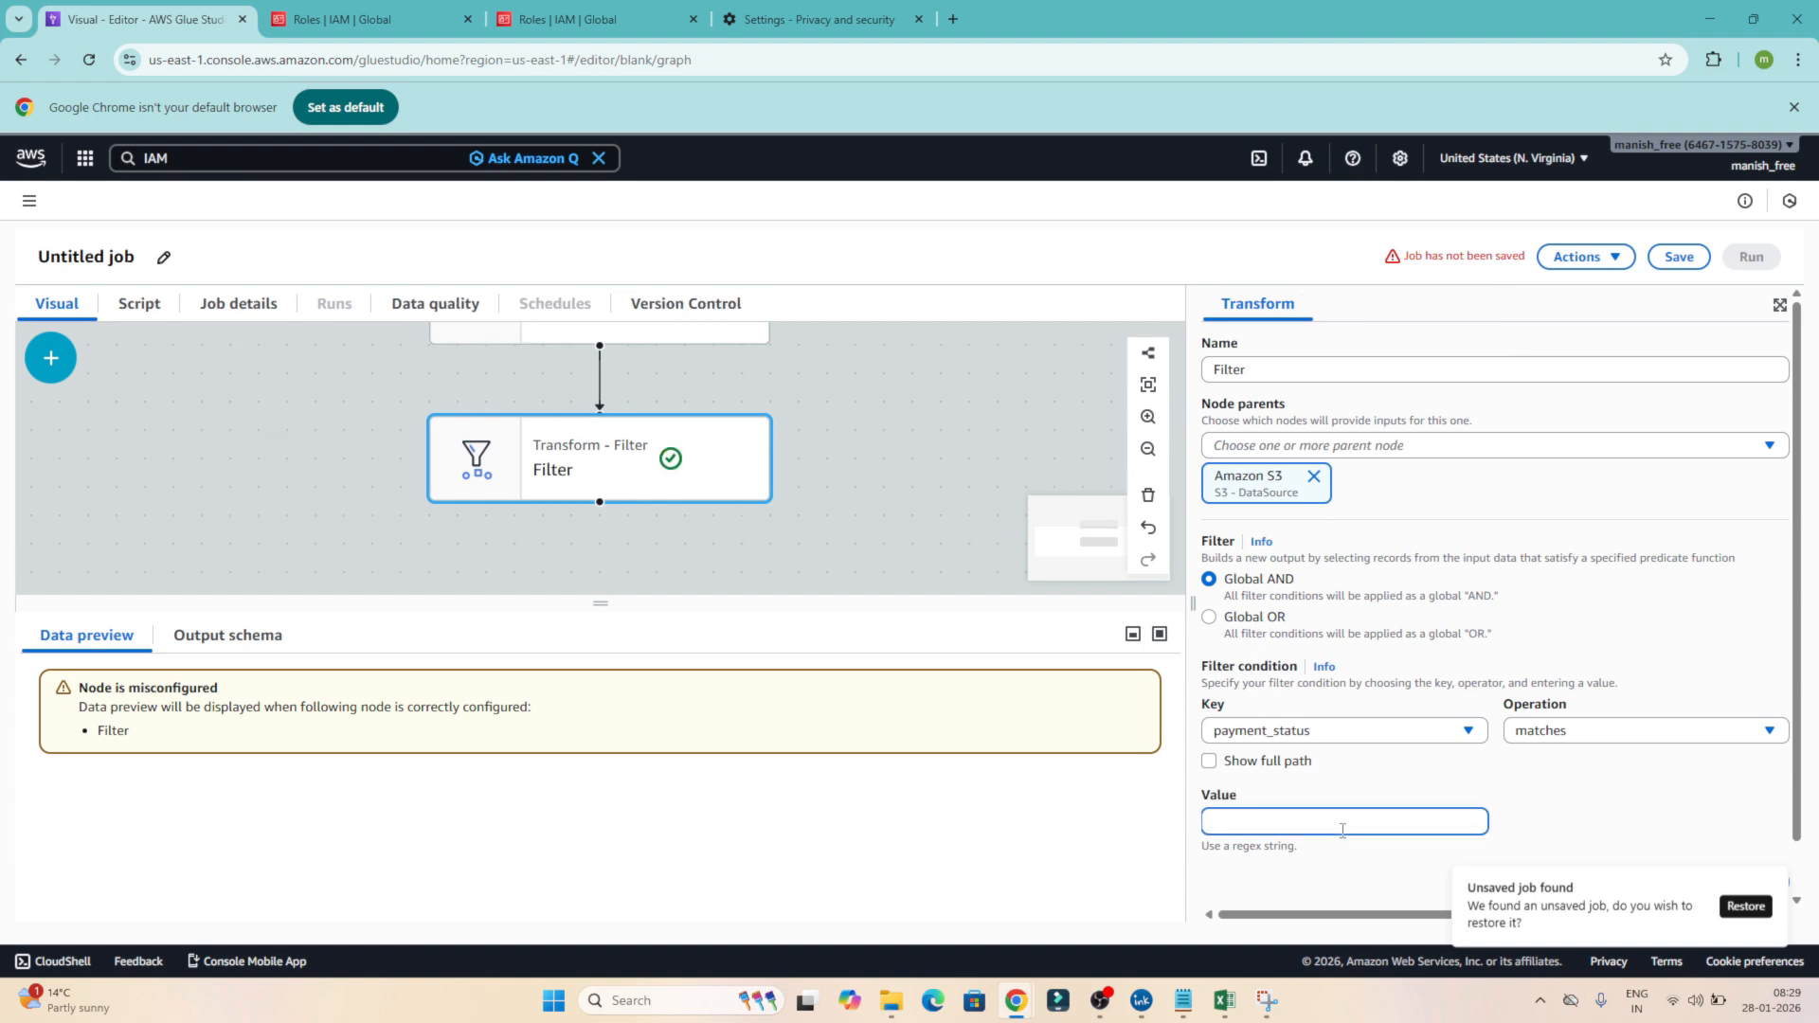
{"action": "type", "text": "ccess"}
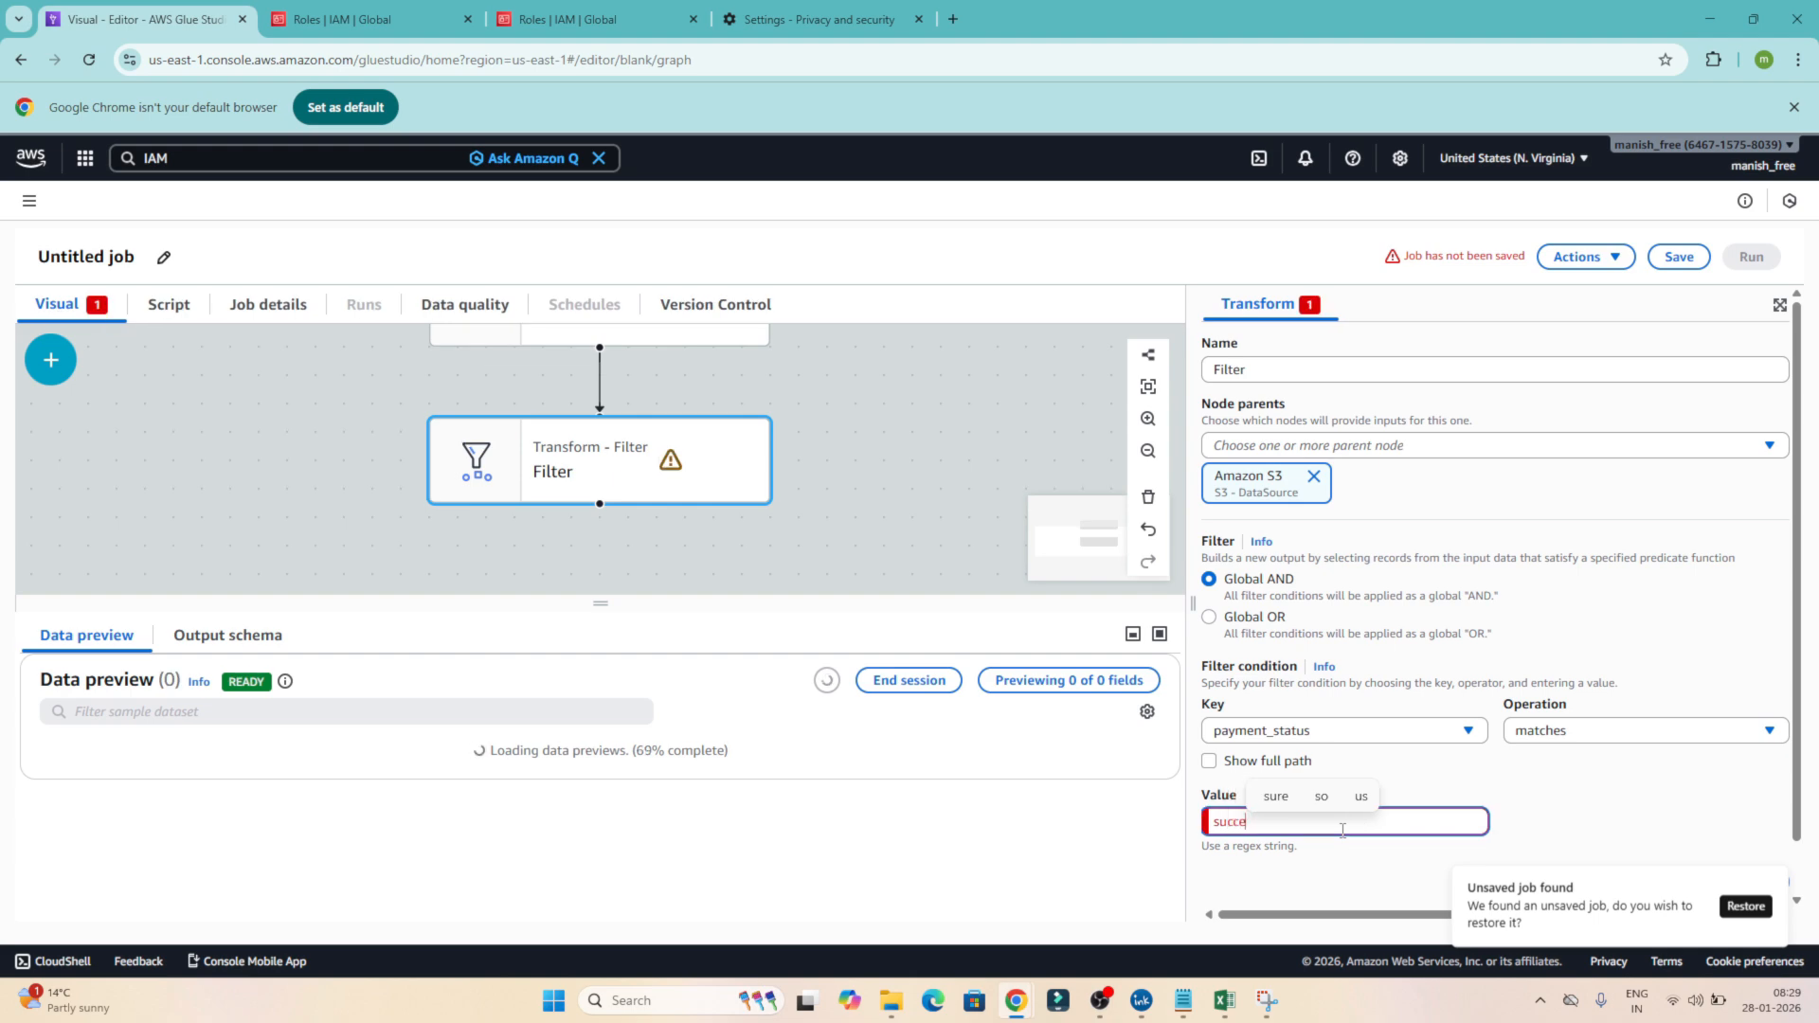
Check the payment status spelling in the transaction file in Excel, and examine the payment_status column in the Filter node's data preview
{"action": "mouse_move", "coordinate": [1237, 1014]}
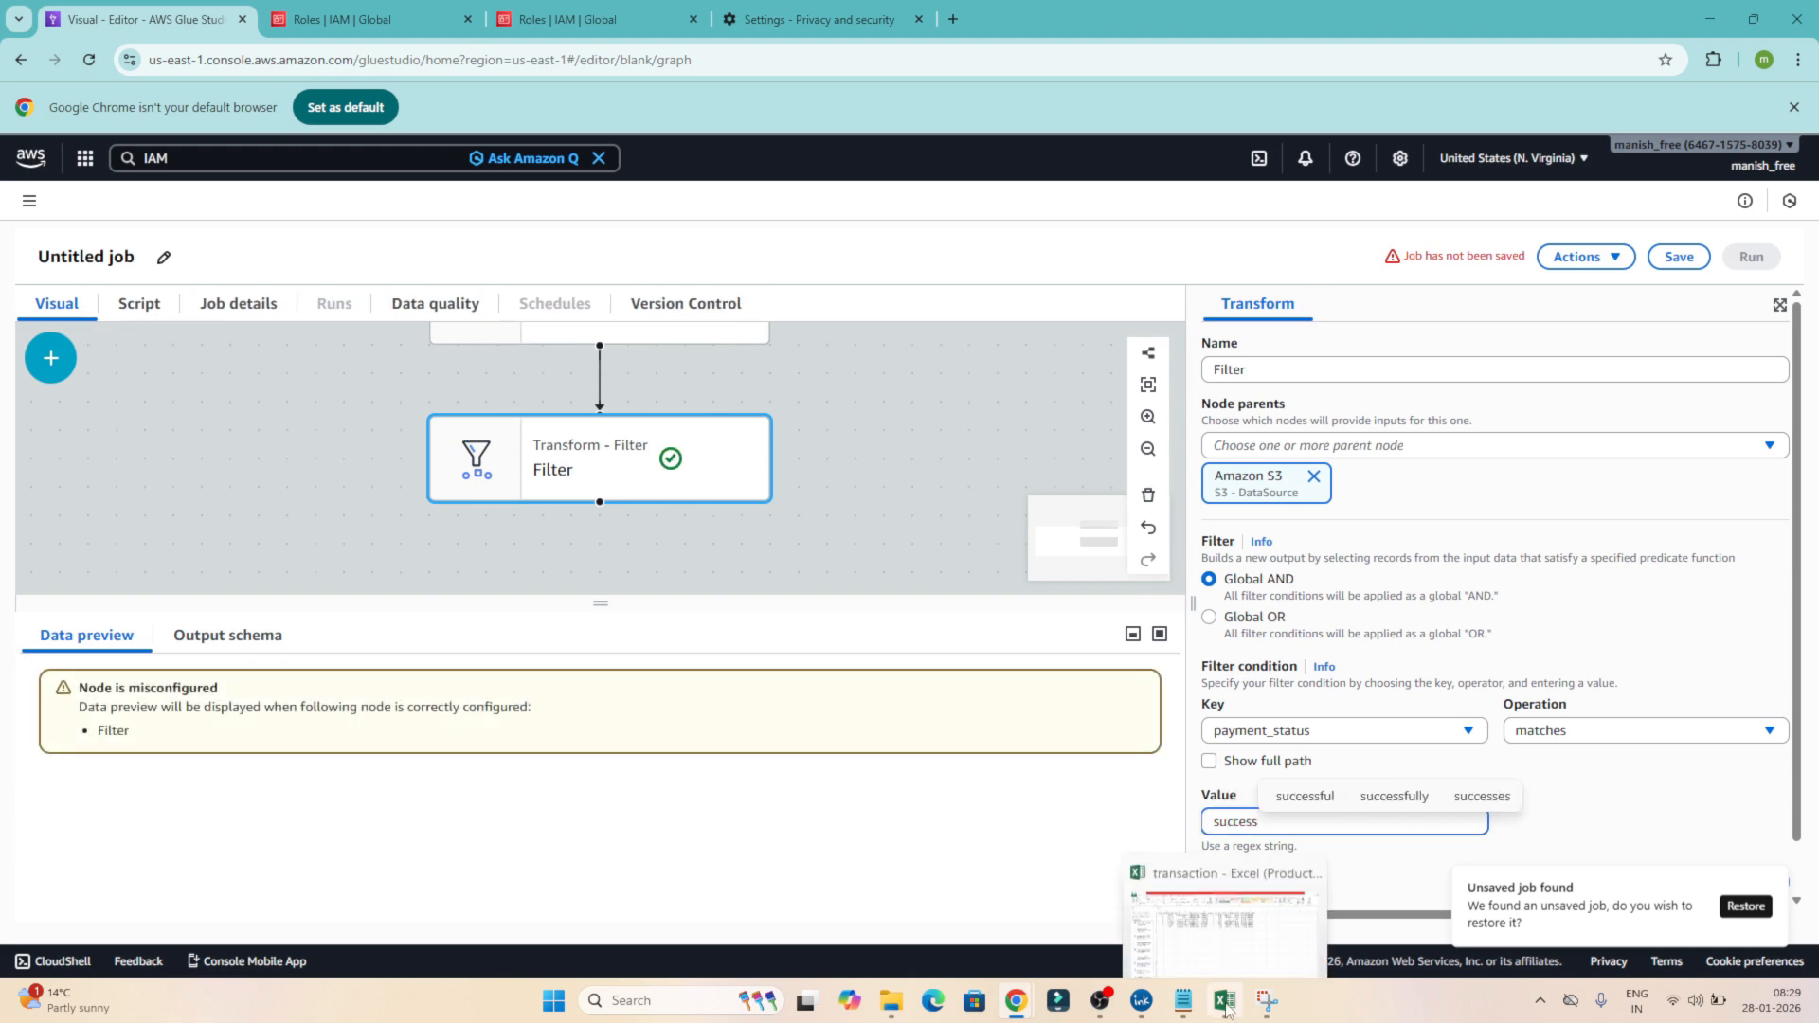
{"action": "left_click", "coordinate": [1267, 893]}
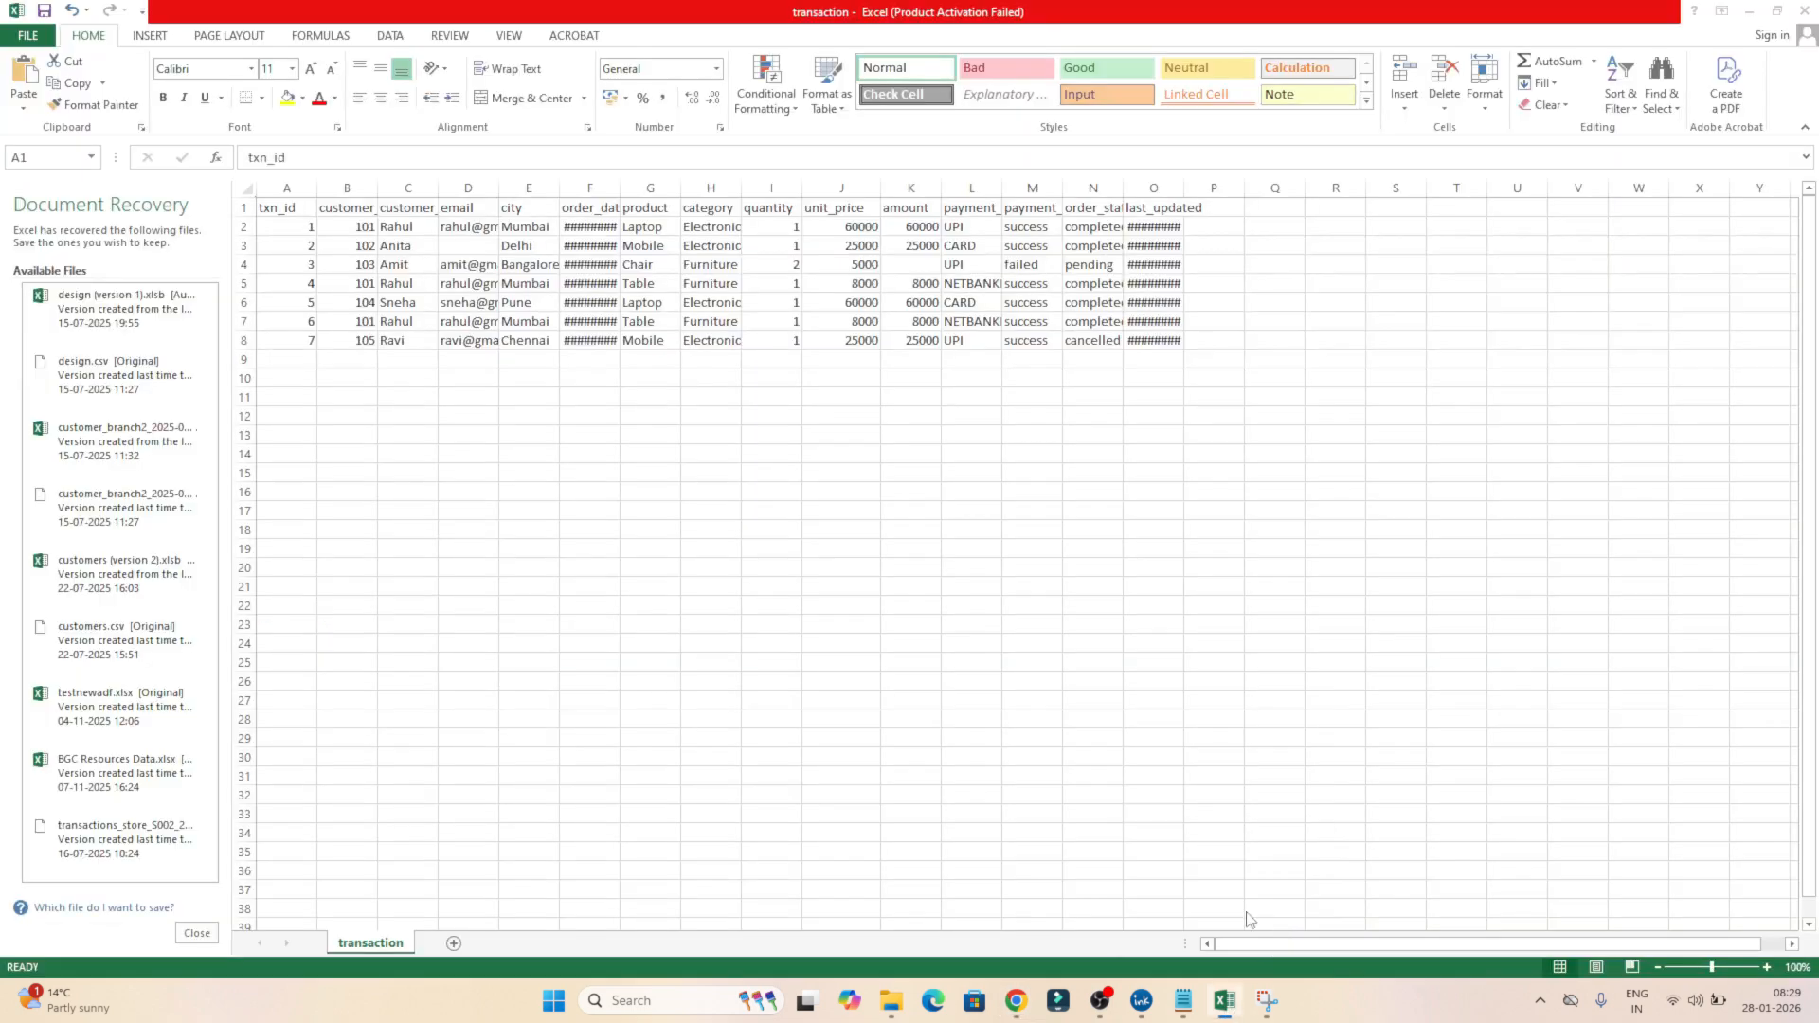
{"action": "left_click", "coordinate": [1027, 228]}
{"action": "key", "text": "alt+Tab"}
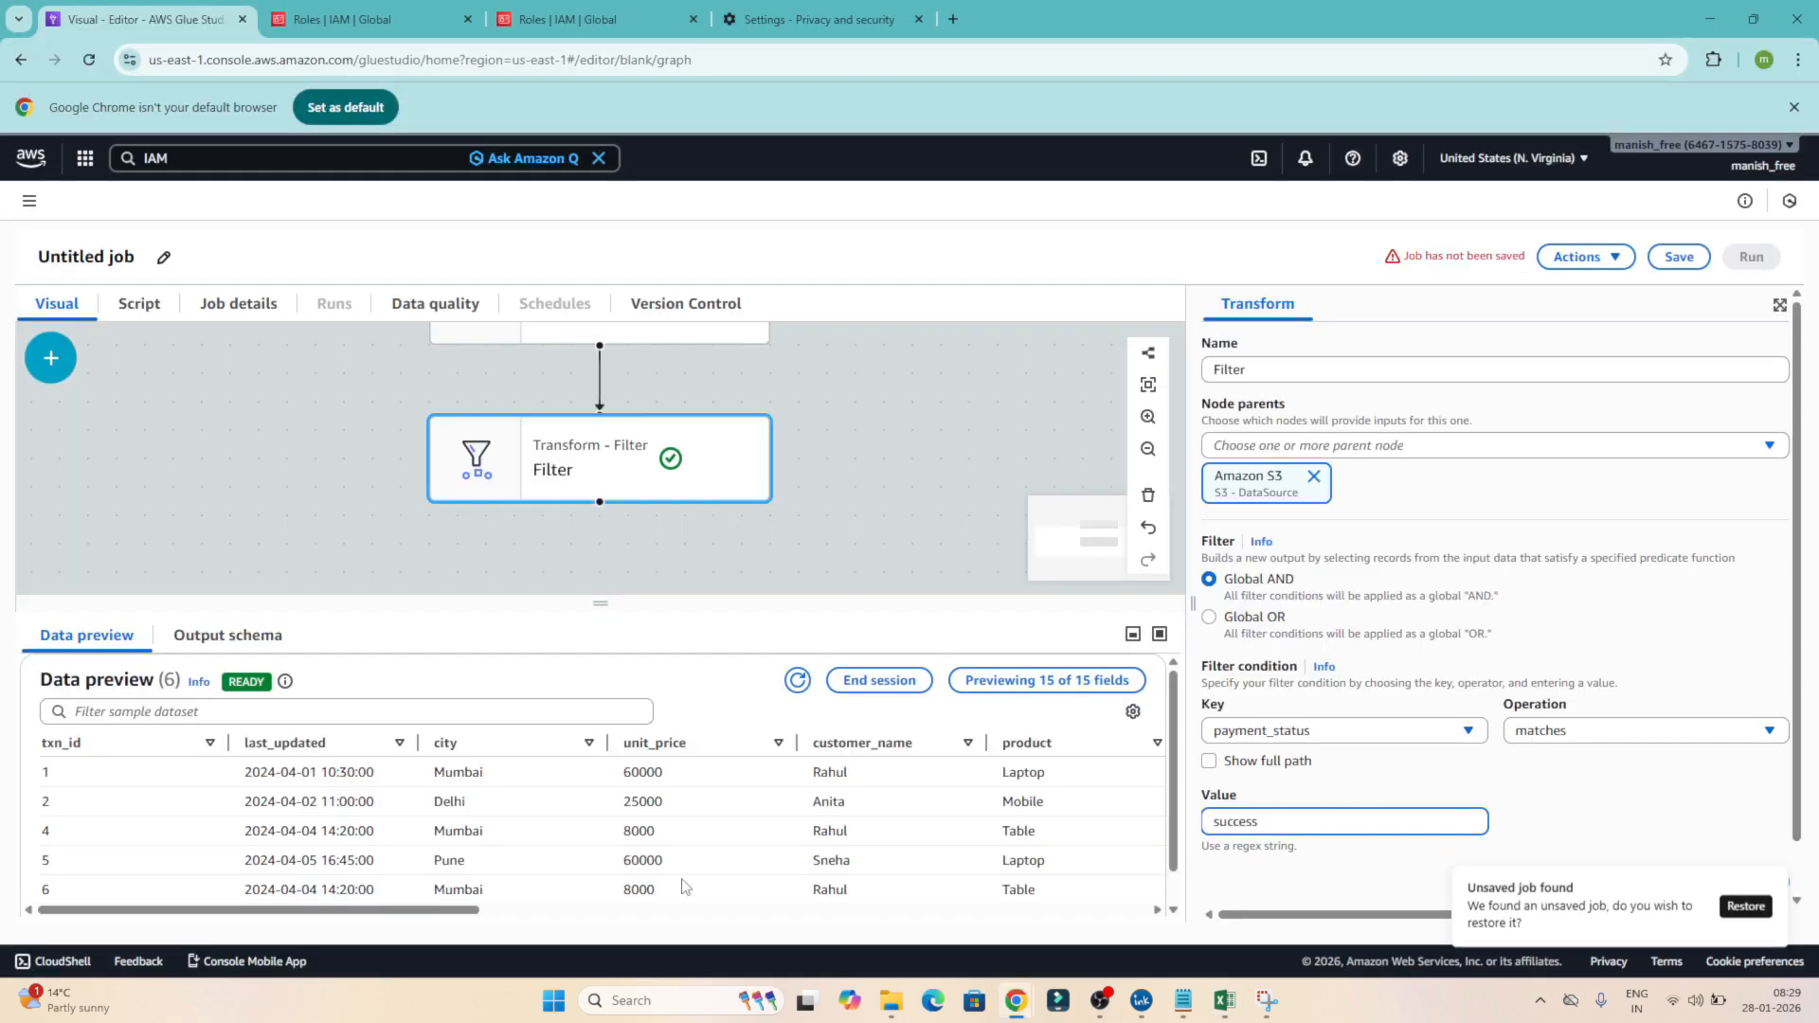
{"action": "left_click_drag", "start_coordinate": [464, 911], "coordinate": [1121, 891]}
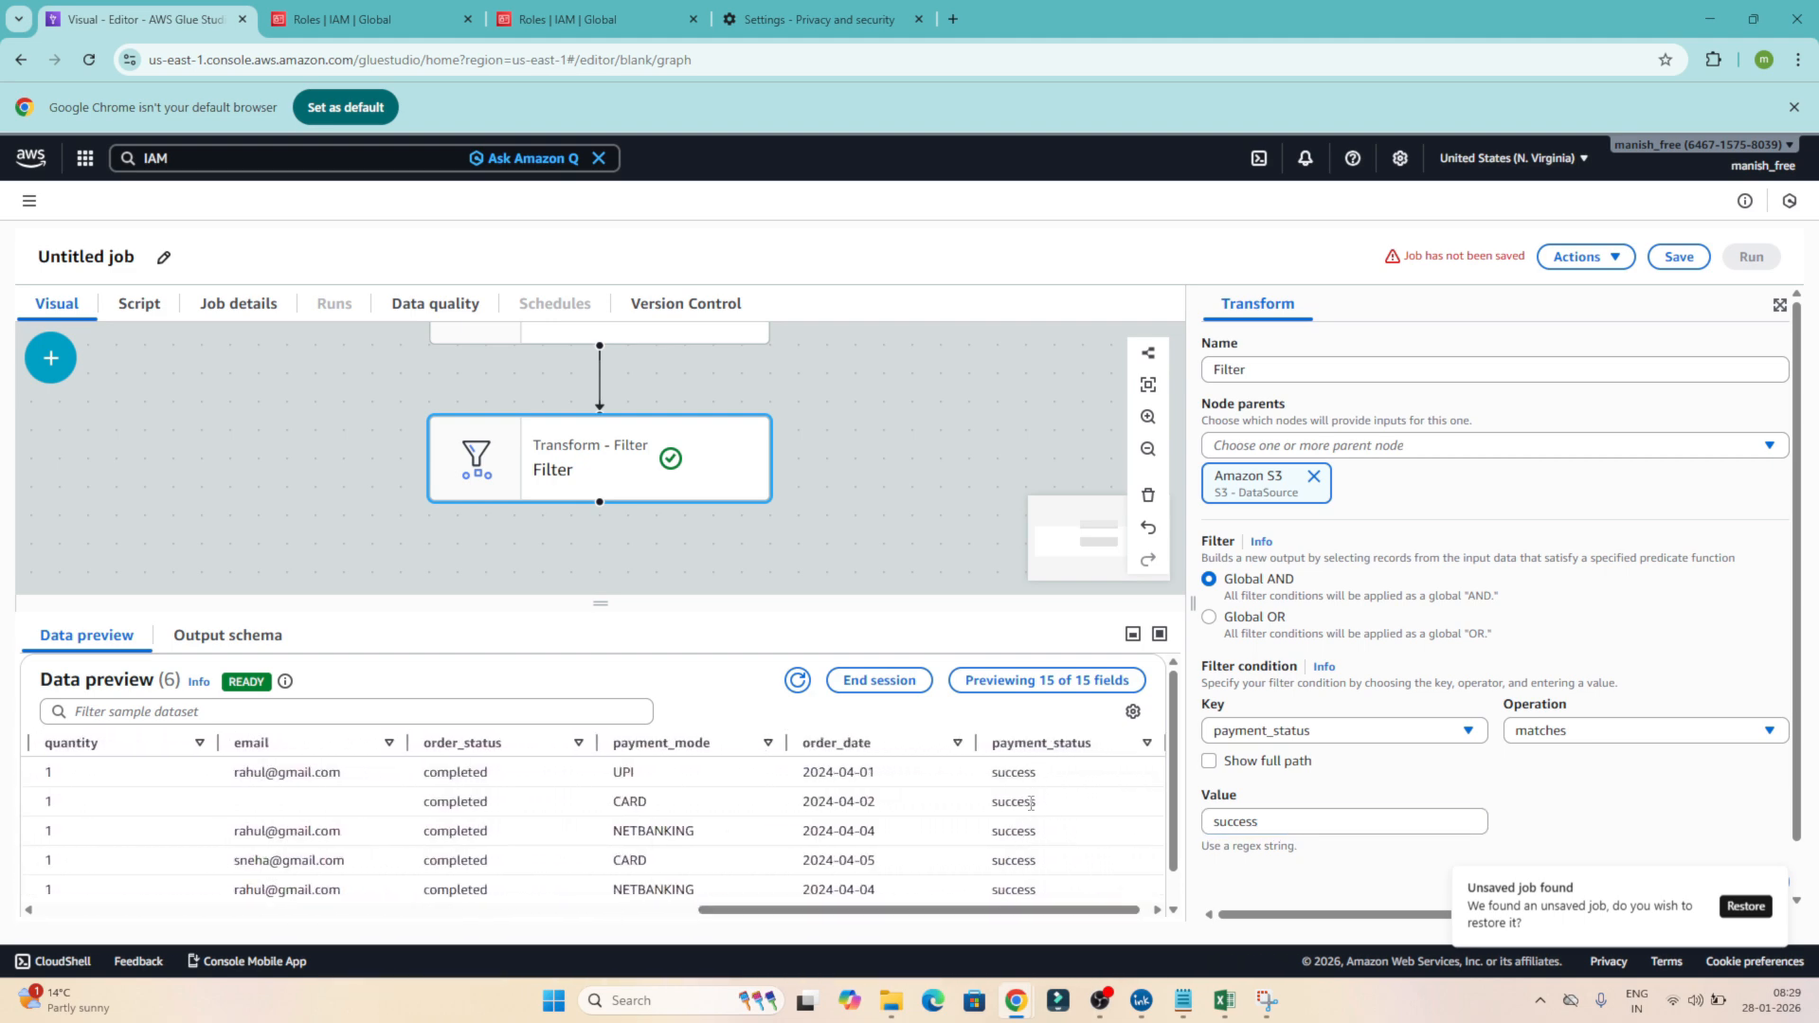
{"action": "scroll", "coordinate": [1242, 801], "scroll_direction": "down", "scroll_amount": 1}
{"action": "scroll", "coordinate": [851, 817], "scroll_direction": "down", "scroll_amount": 1}
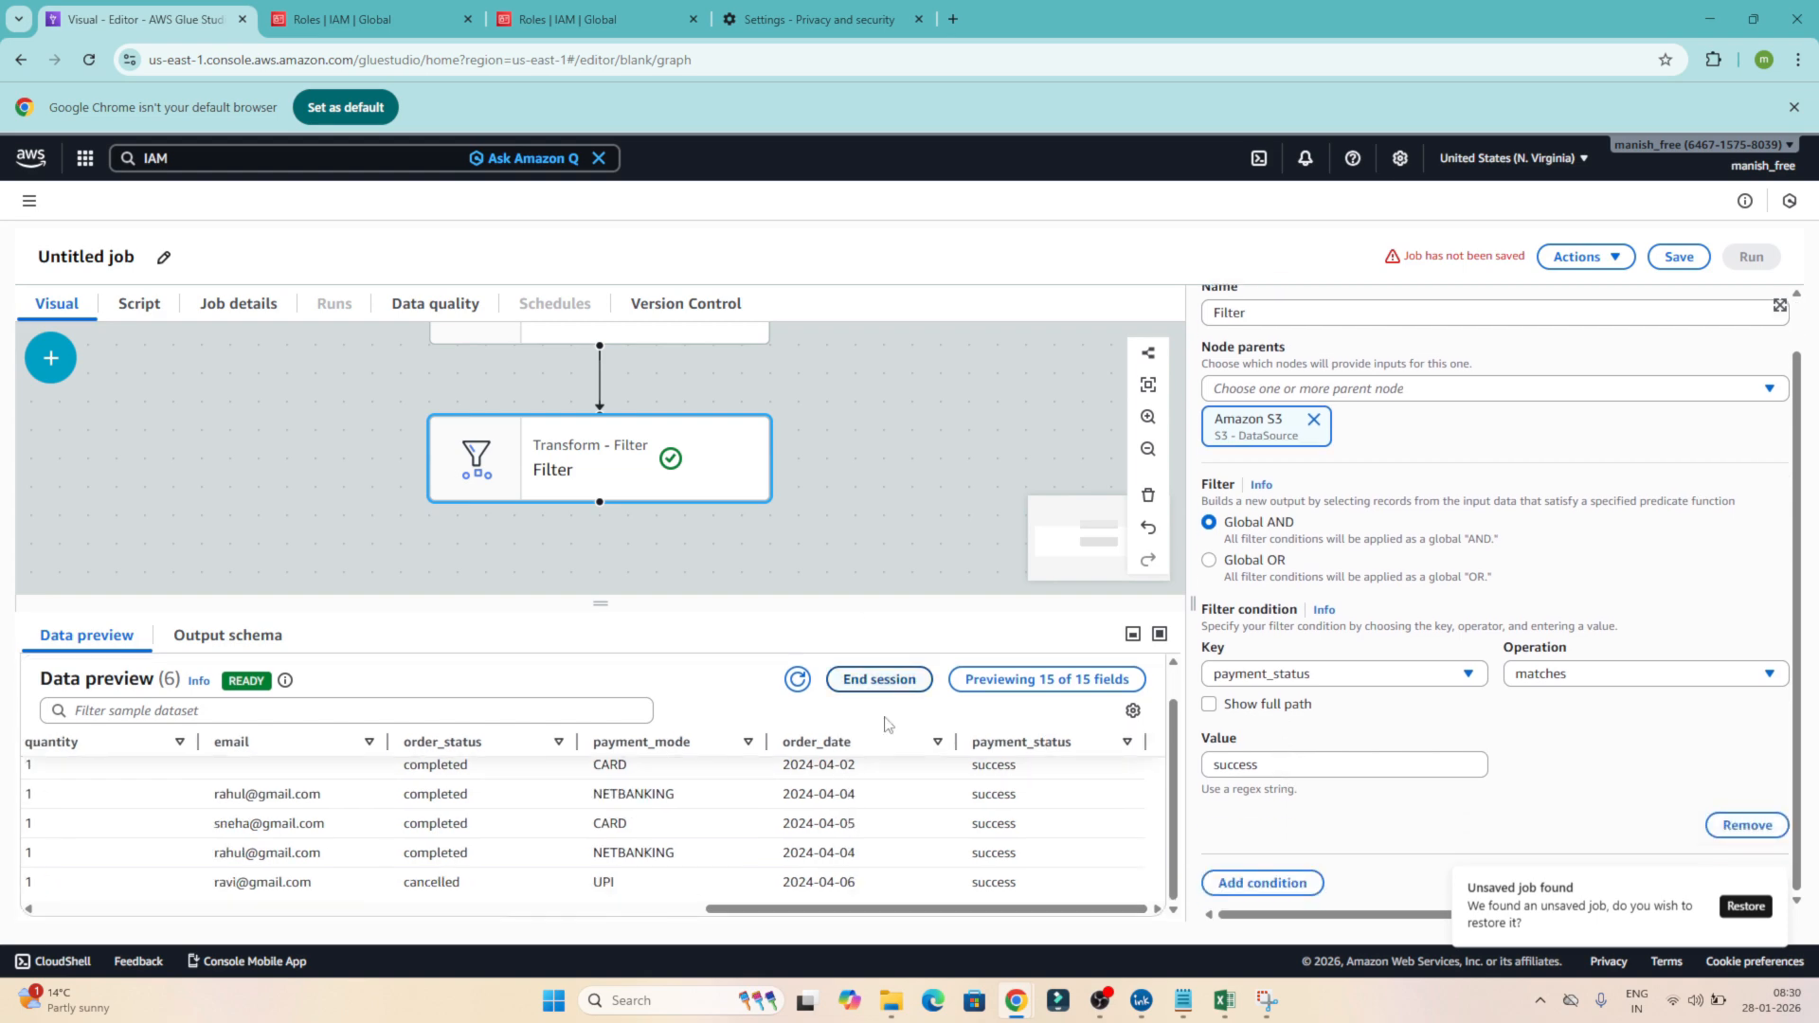
Add a Drop Fields transform after the Filter node
{"action": "left_click", "coordinate": [621, 468]}
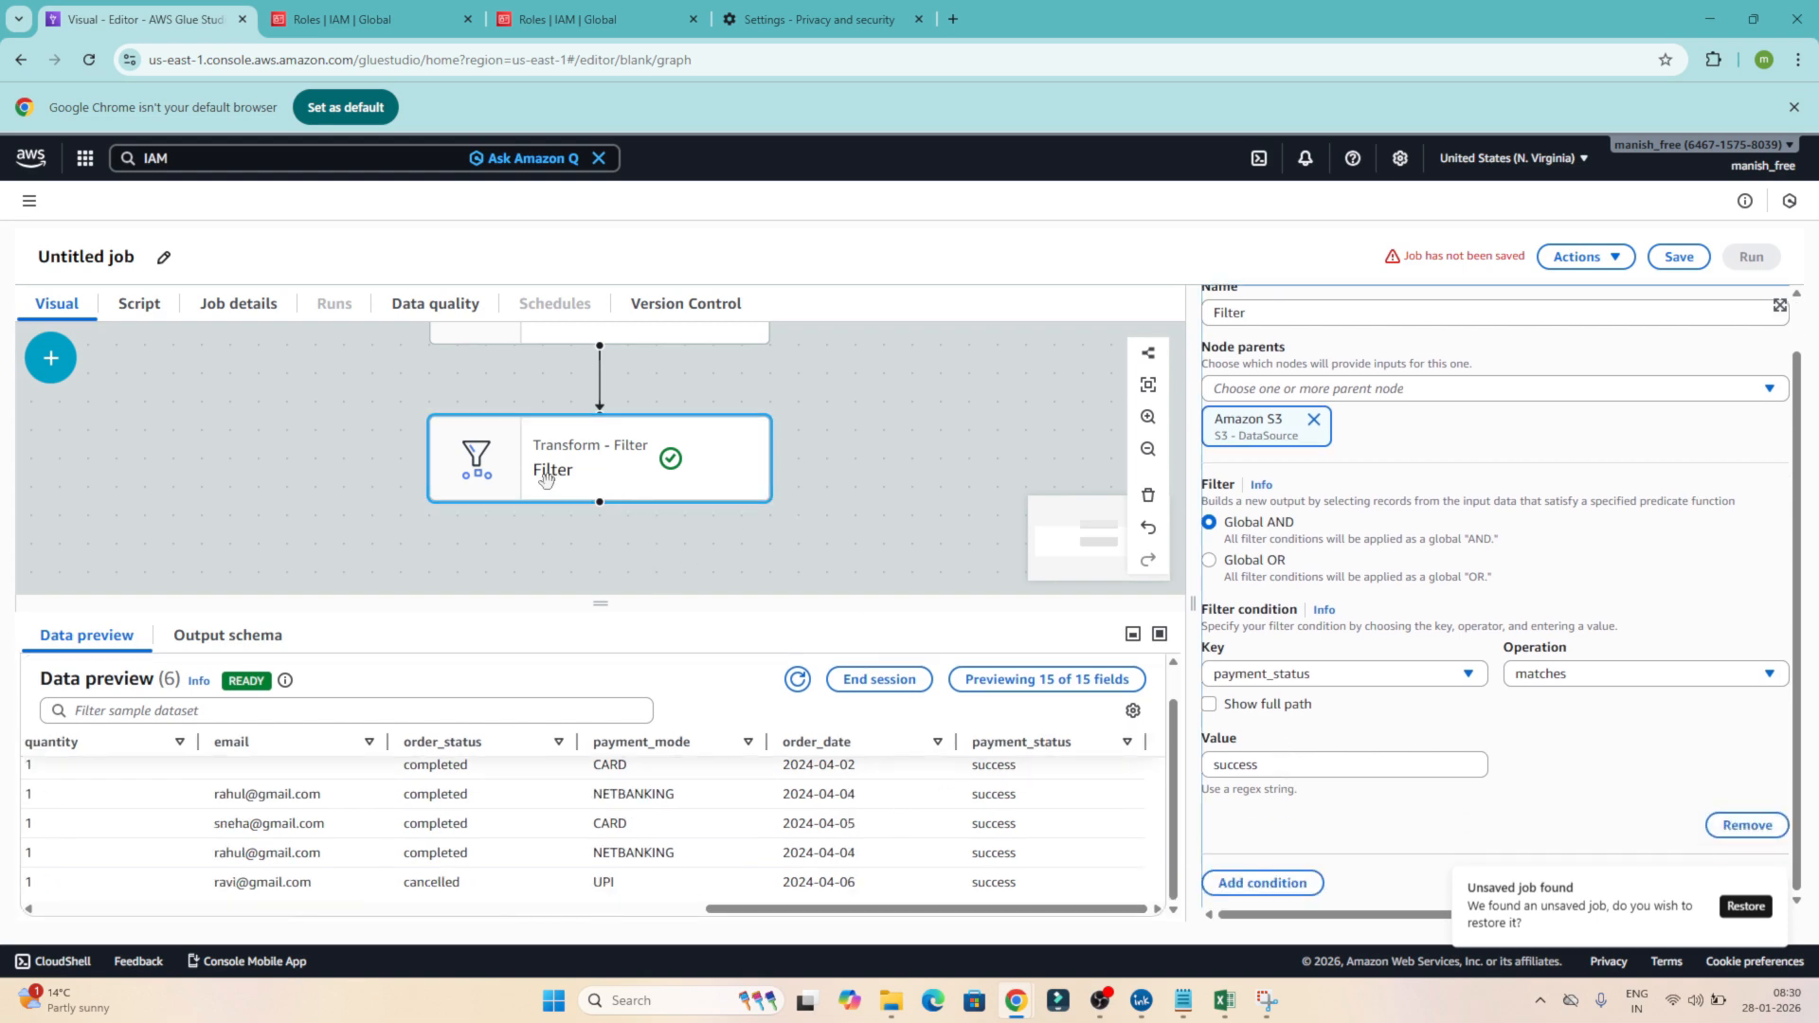
{"action": "left_click", "coordinate": [50, 357]}
{"action": "scroll", "coordinate": [239, 625], "scroll_direction": "down", "scroll_amount": 6}
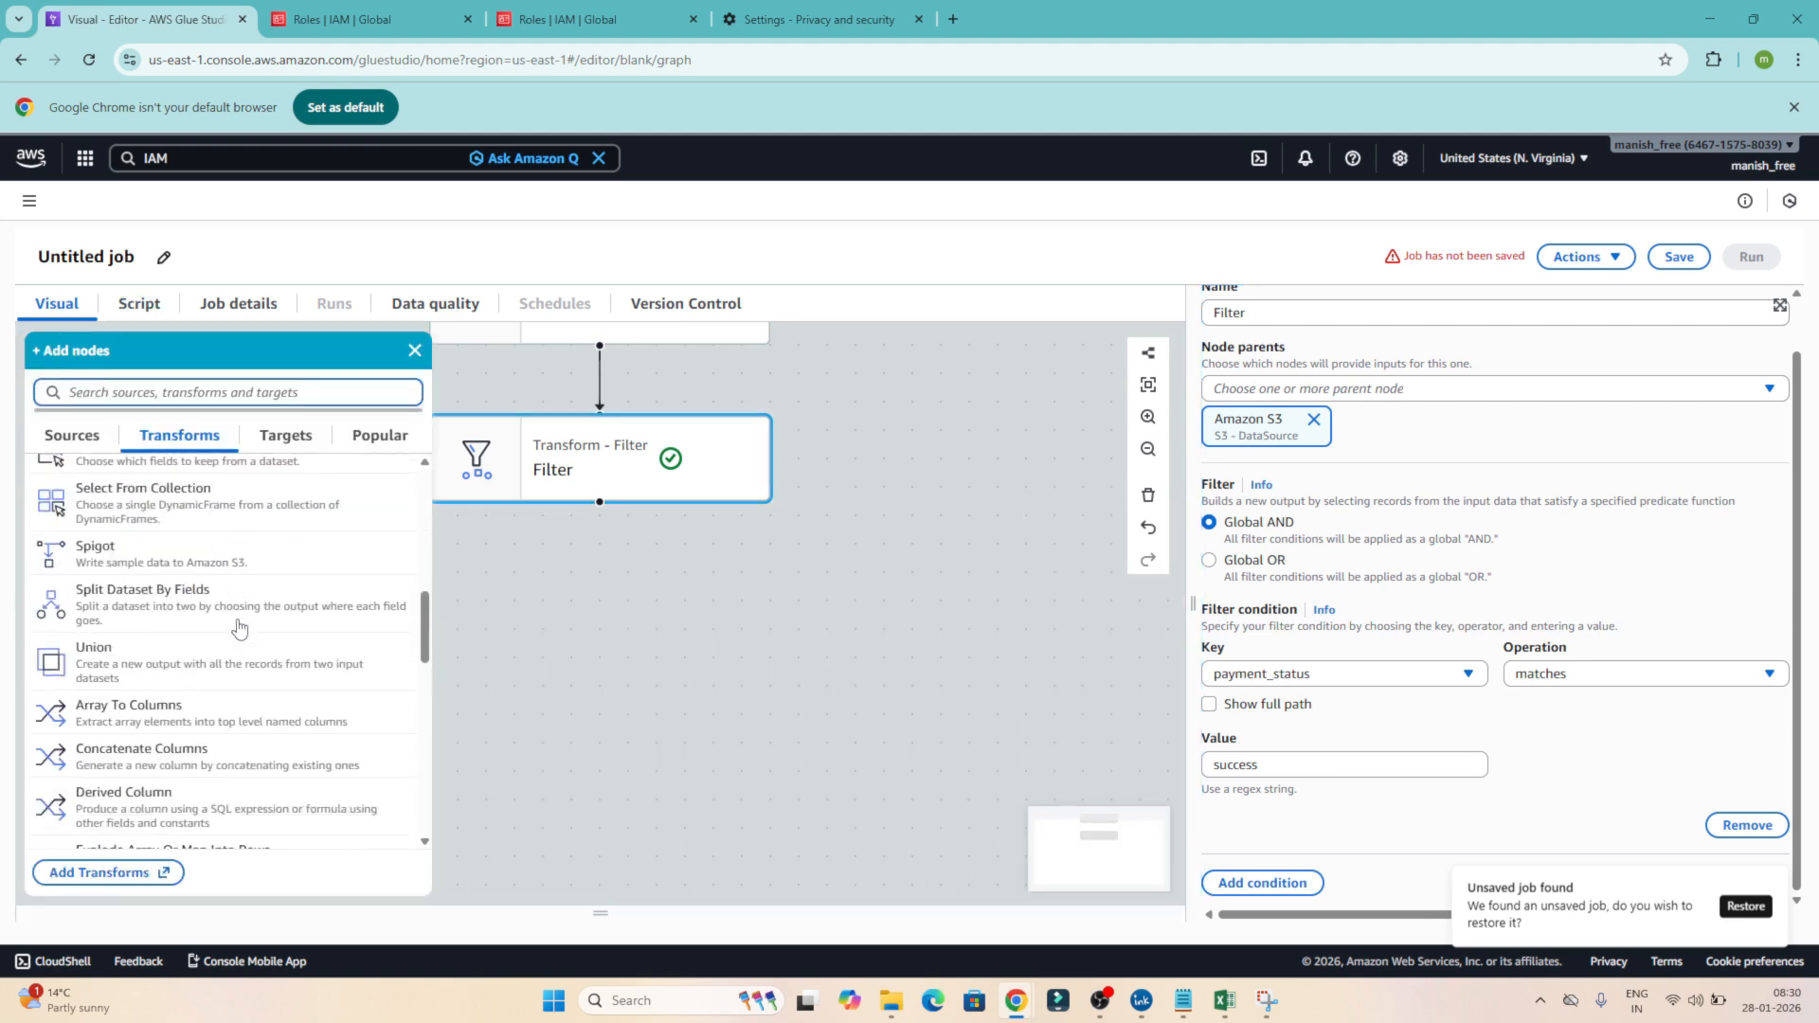
{"action": "scroll", "coordinate": [239, 626], "scroll_direction": "down", "scroll_amount": 5}
{"action": "scroll", "coordinate": [239, 628], "scroll_direction": "up", "scroll_amount": 12}
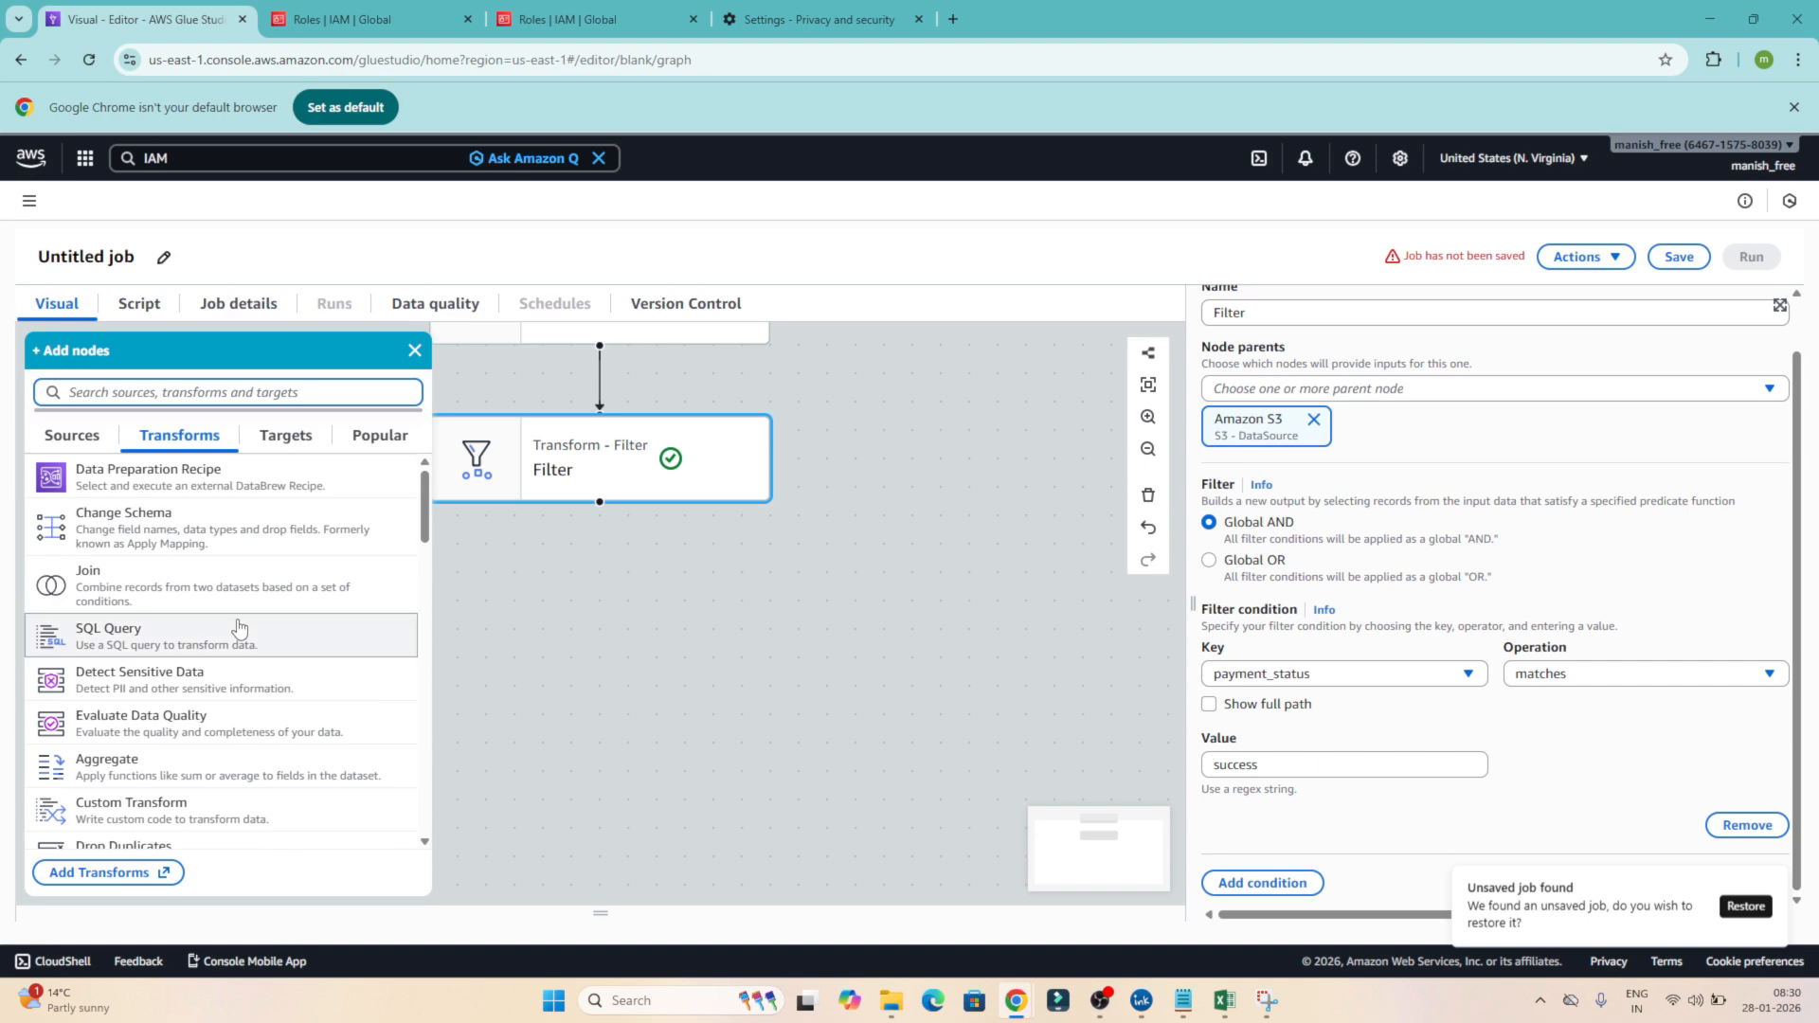
{"action": "scroll", "coordinate": [239, 627], "scroll_direction": "down", "scroll_amount": 3}
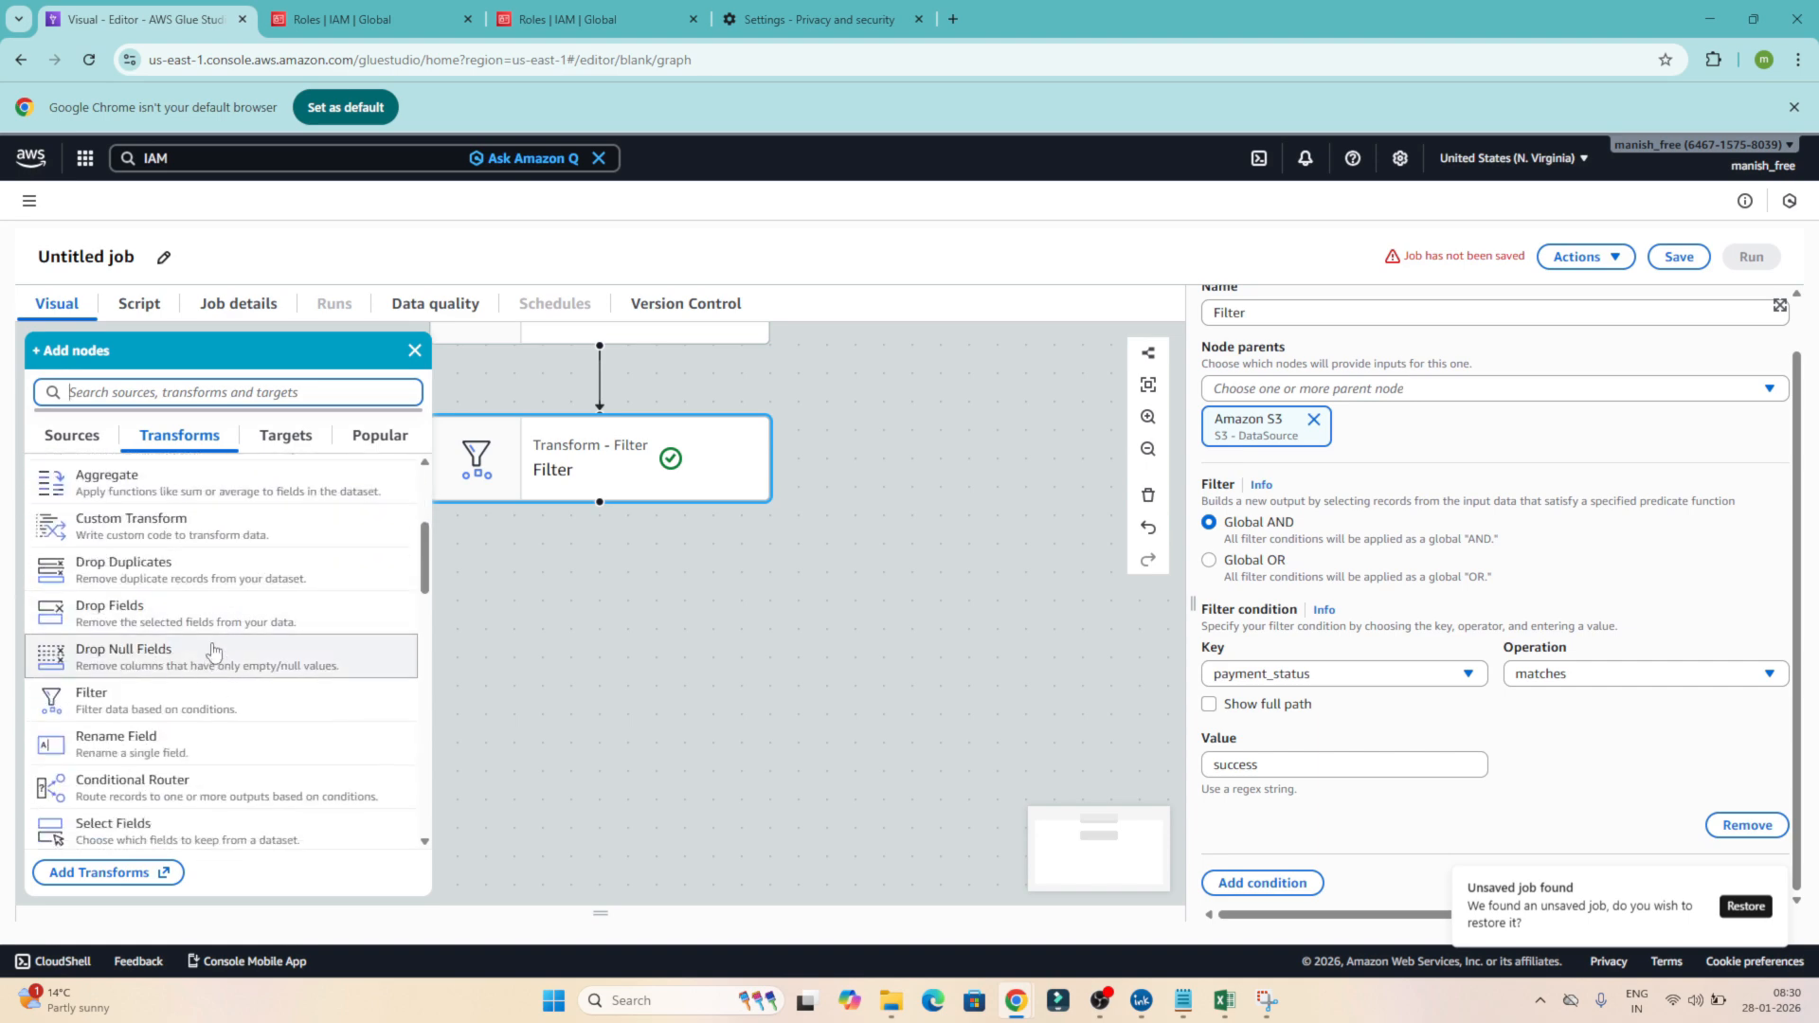
{"action": "left_click", "coordinate": [152, 625]}
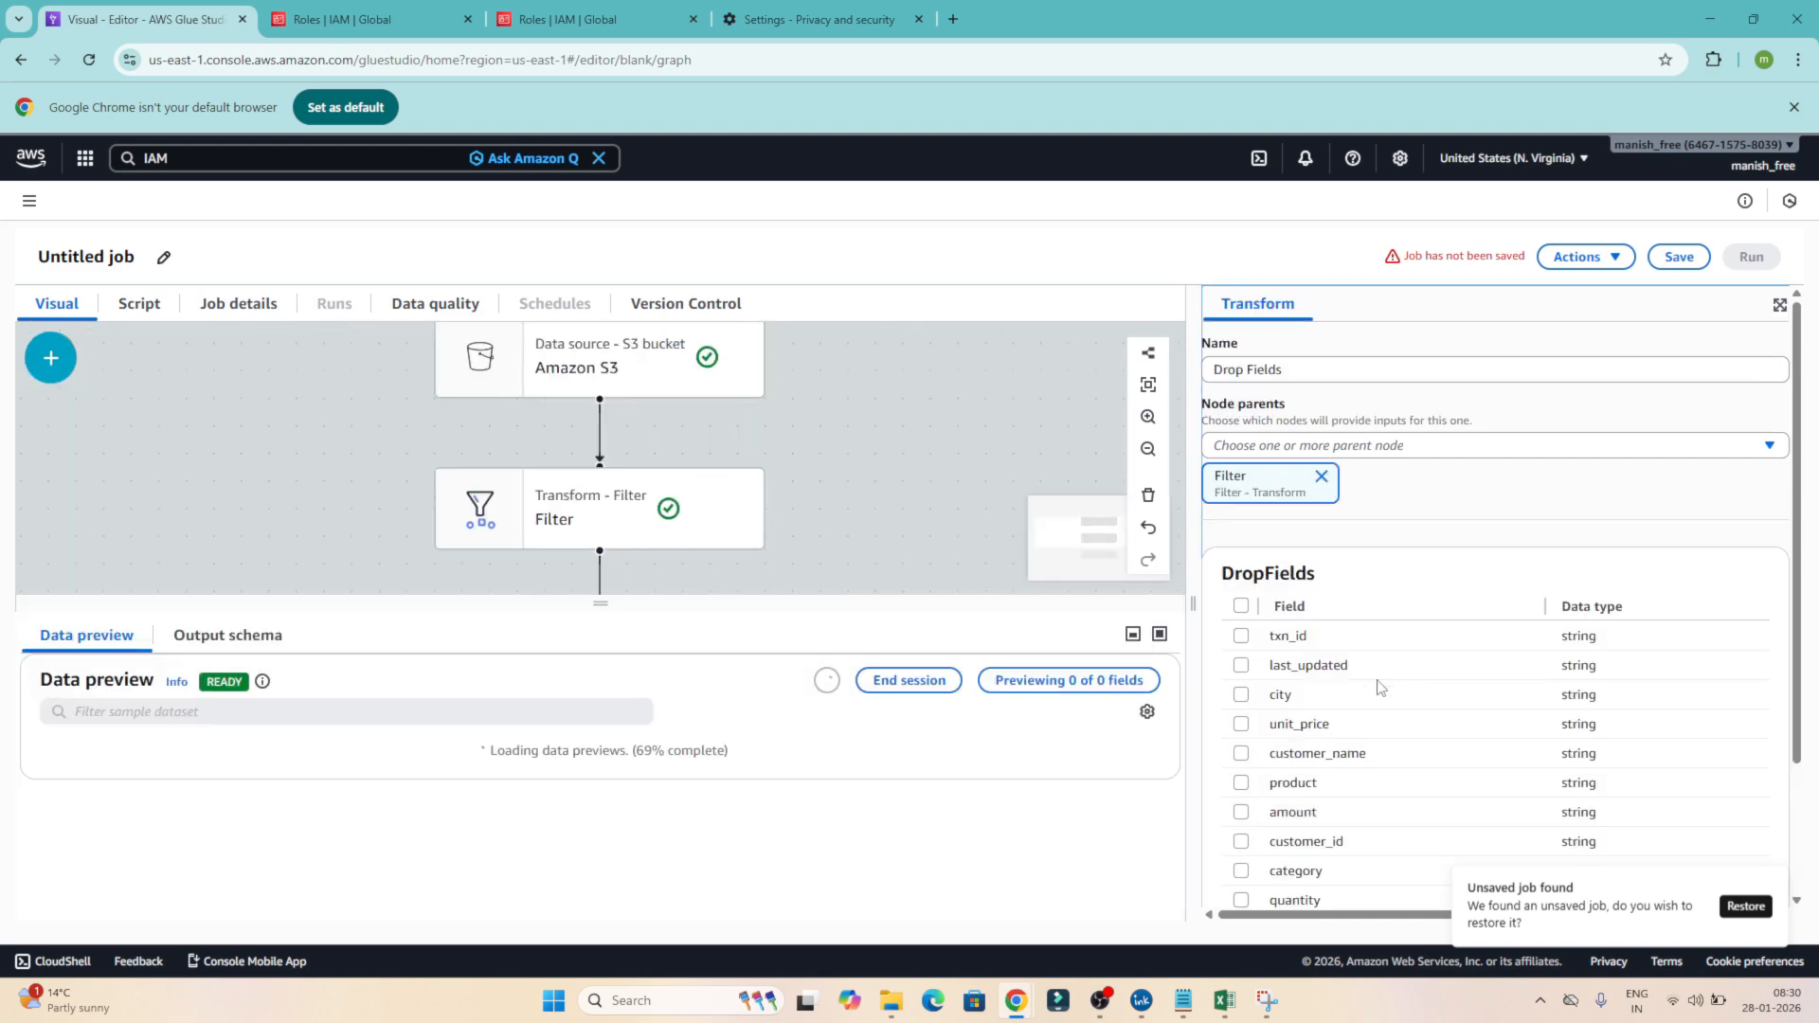
Select last_updated as the field to drop, and review the remaining columns in the data preview
{"action": "scroll", "coordinate": [1241, 784], "scroll_direction": "down", "scroll_amount": 2}
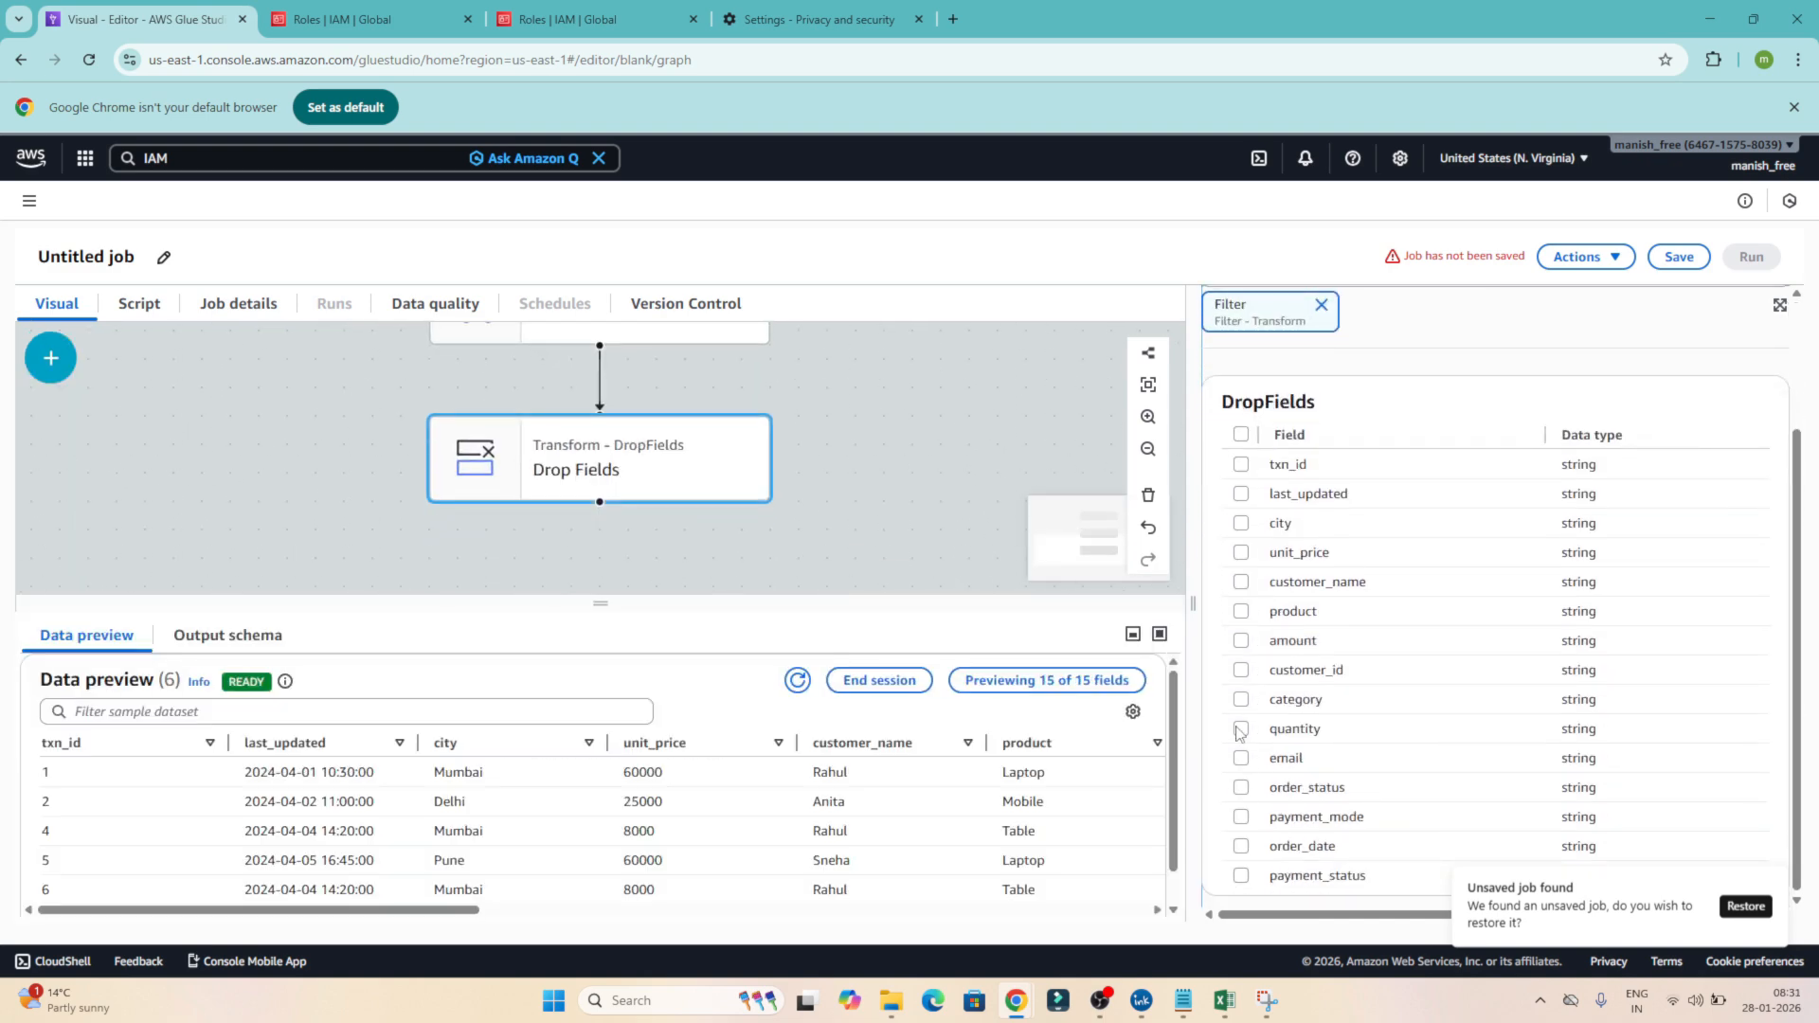
{"action": "left_click", "coordinate": [1241, 493]}
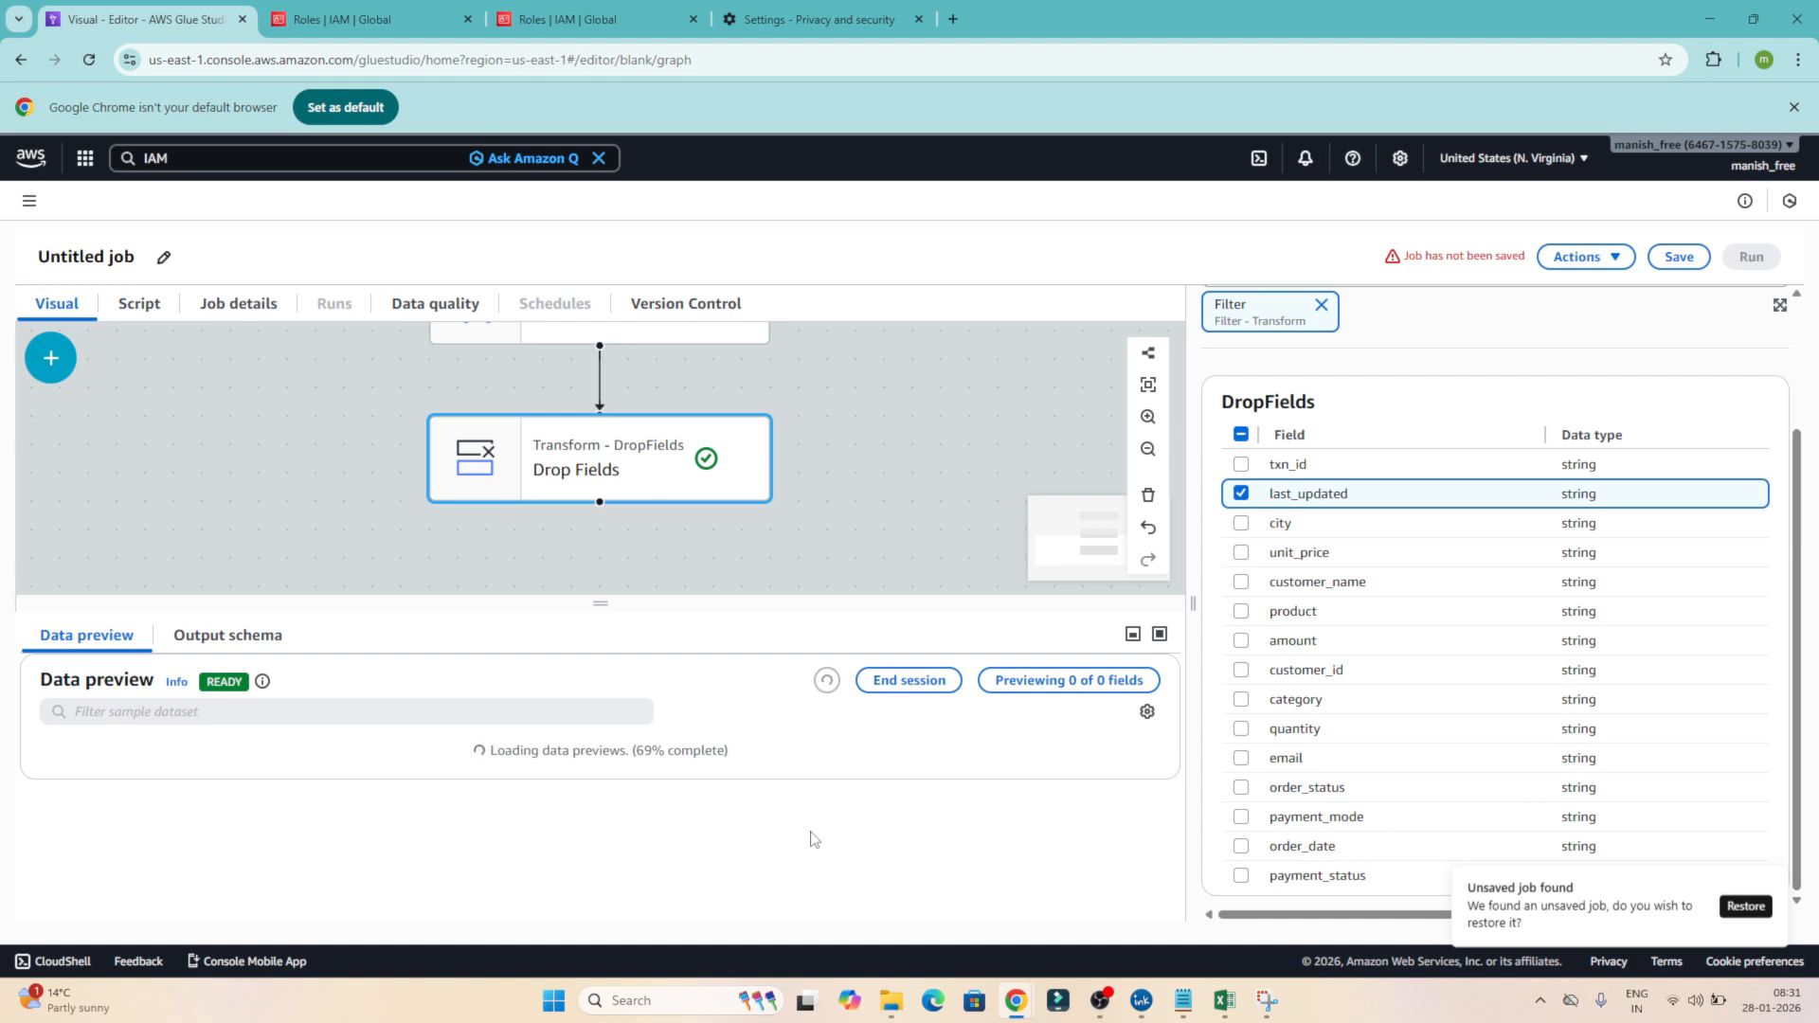
{"action": "mouse_move", "coordinate": [479, 912]}
{"action": "left_mouse_down"}
{"action": "mouse_move", "coordinate": [1137, 917]}
{"action": "mouse_move", "coordinate": [509, 916]}
{"action": "left_mouse_up"}
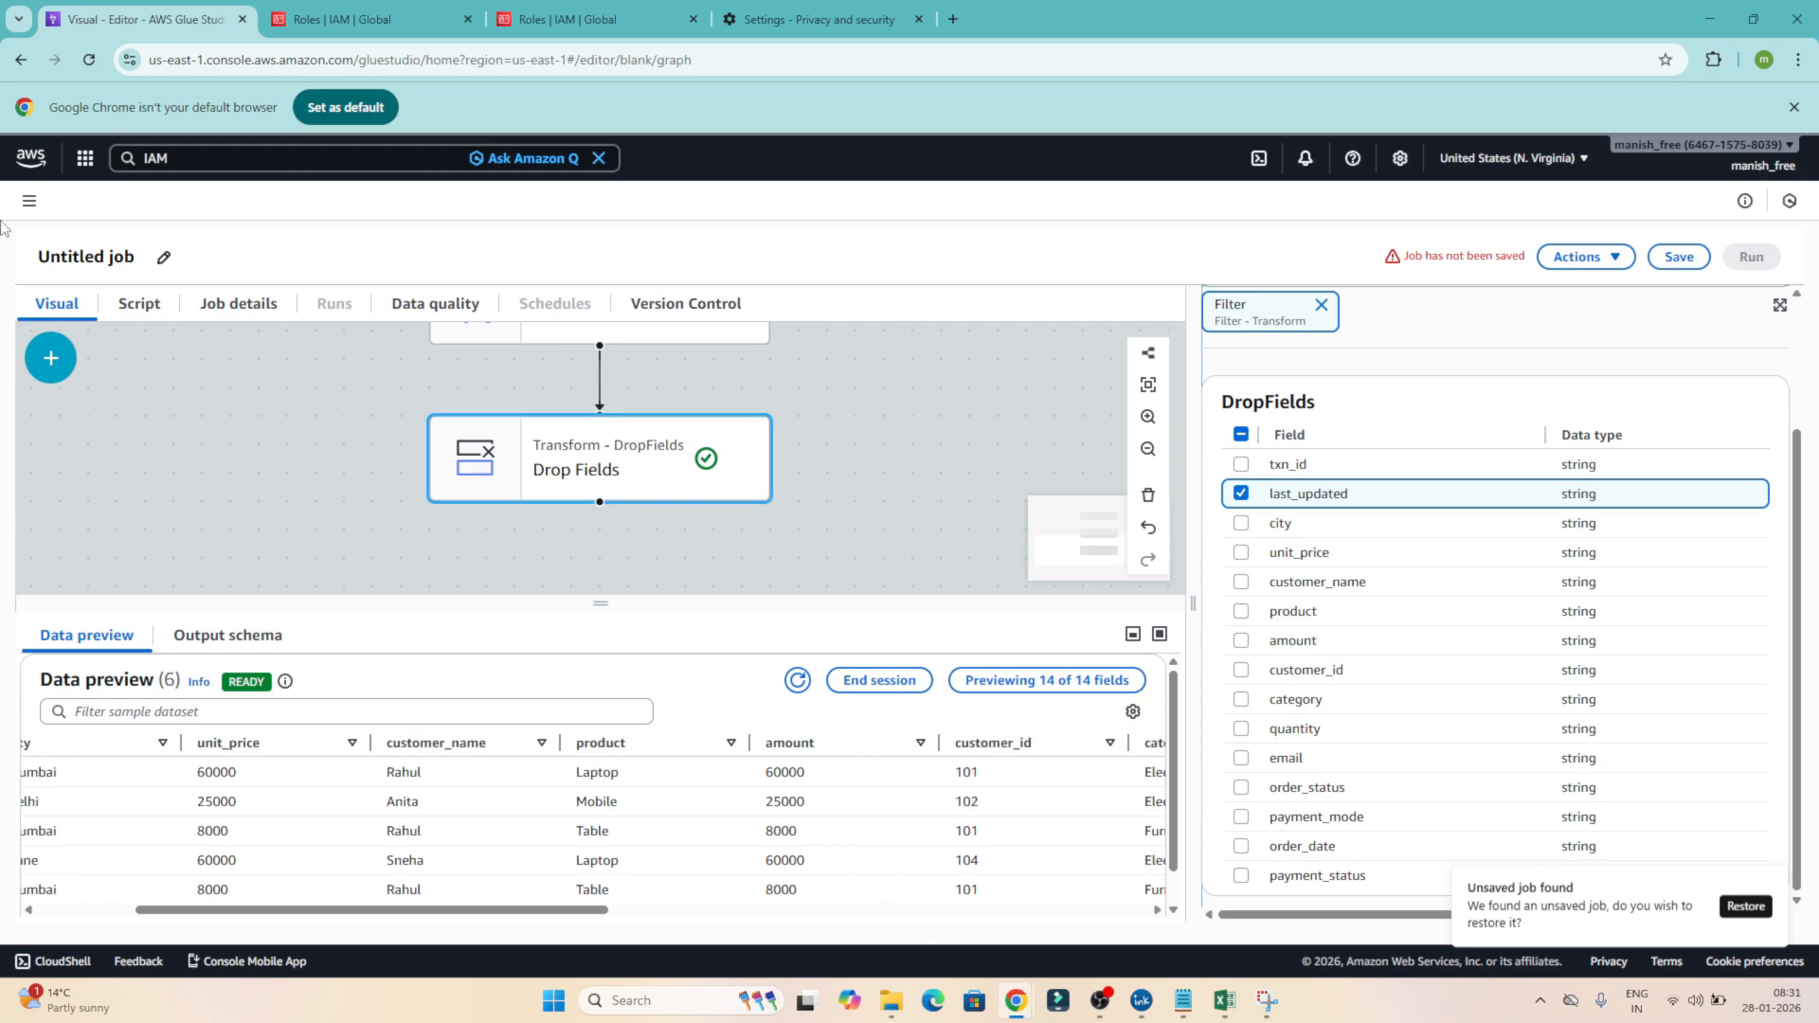
Add an Amazon S3 target after the Drop Fields node
{"action": "left_click", "coordinate": [51, 358]}
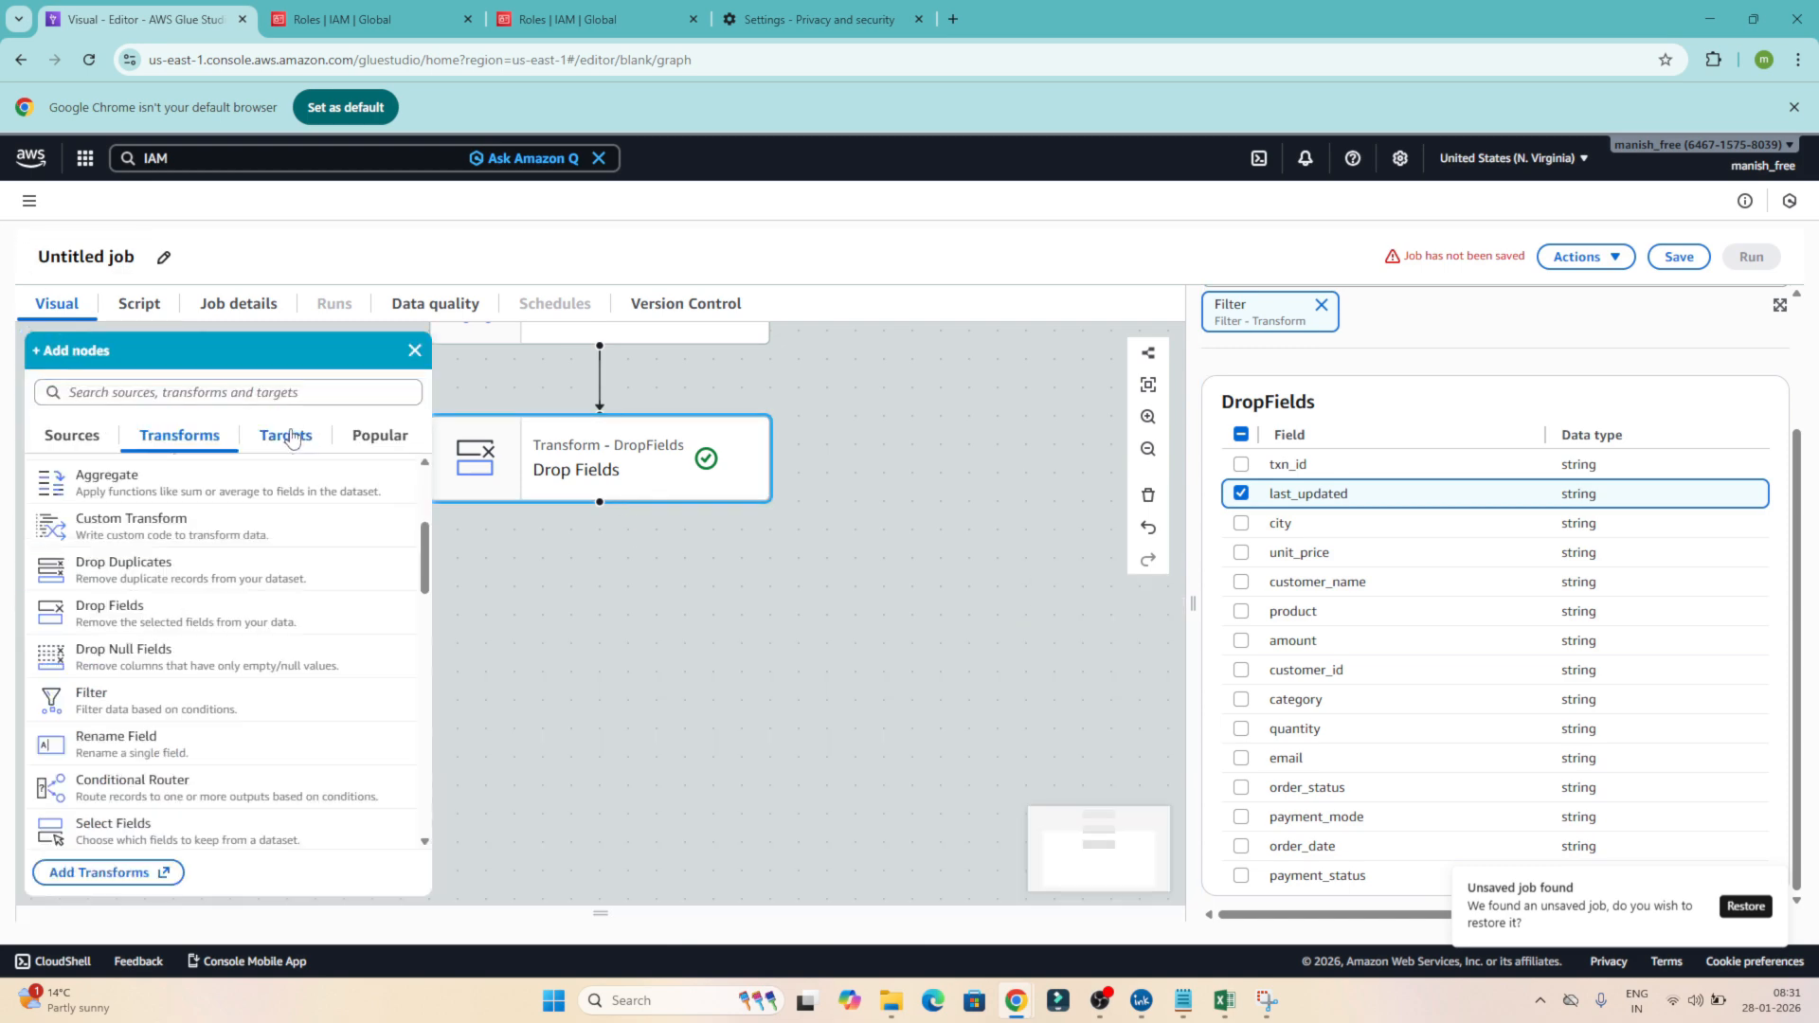
{"action": "left_click", "coordinate": [293, 437]}
{"action": "scroll", "coordinate": [276, 625], "scroll_direction": "down", "scroll_amount": 5}
{"action": "scroll", "coordinate": [266, 606], "scroll_direction": "up", "scroll_amount": 6}
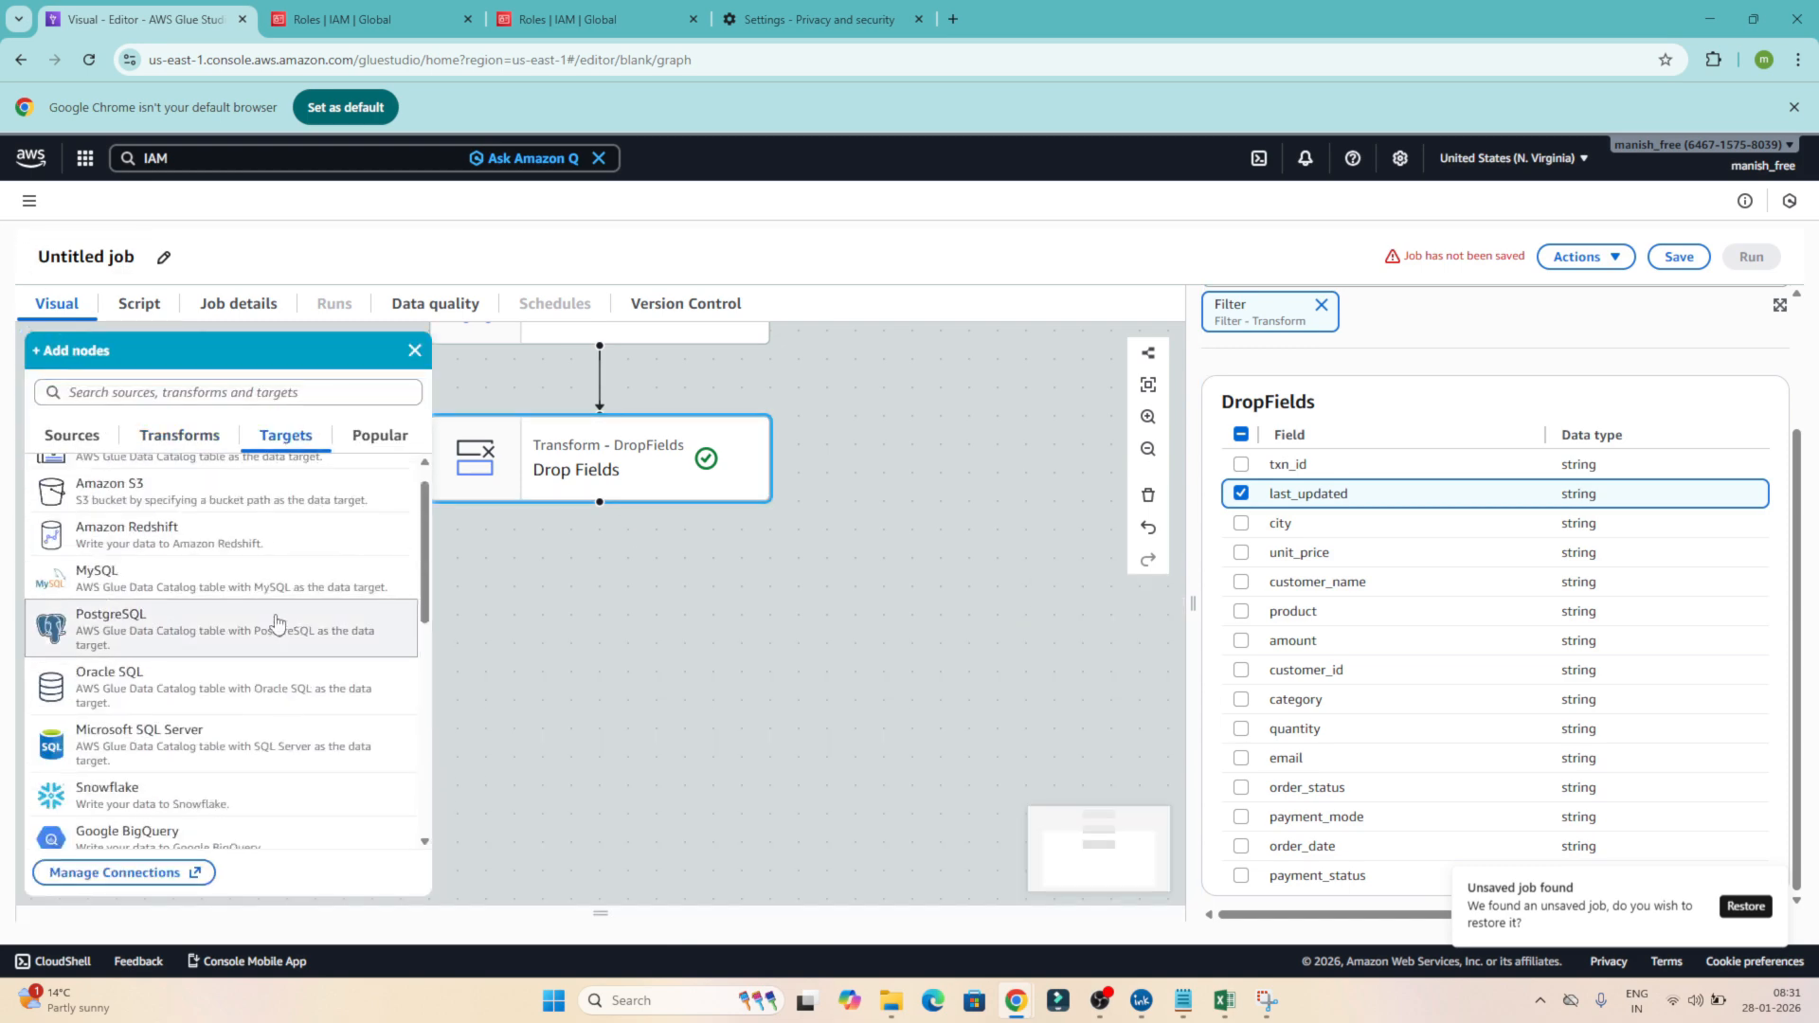
{"action": "left_click", "coordinate": [184, 519]}
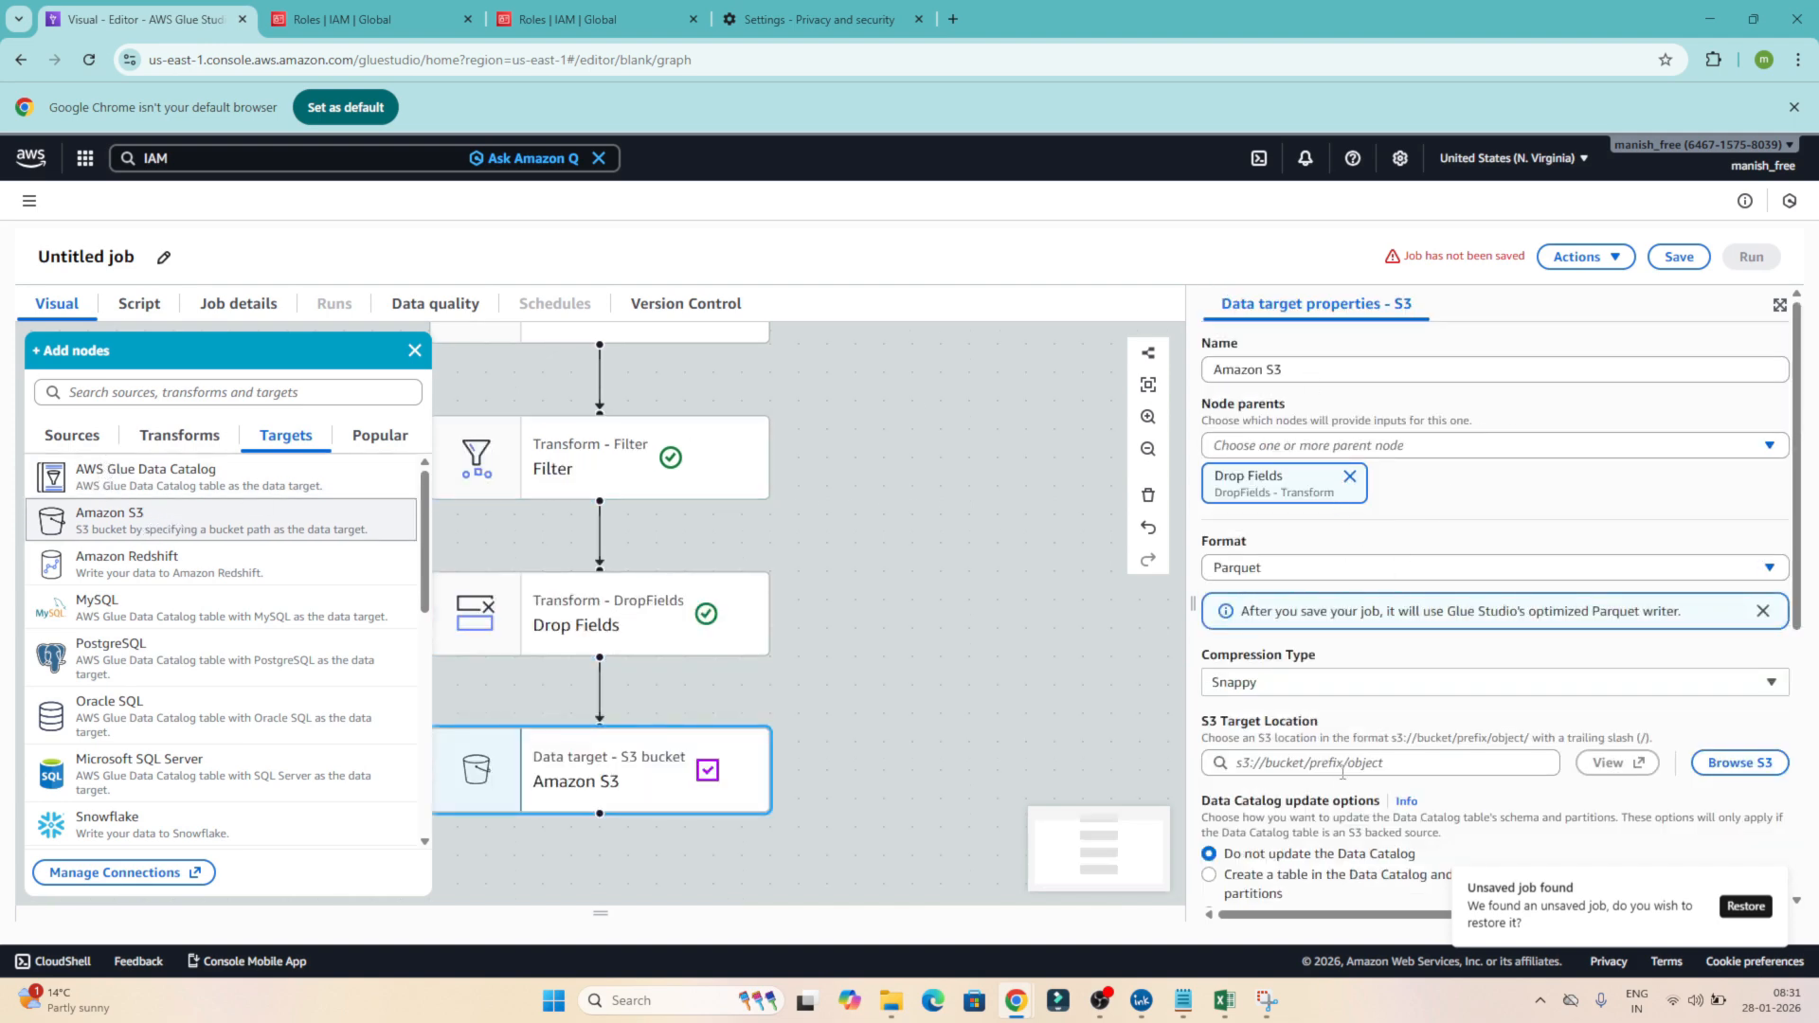
Set the S3 target location to the orderdatabucket673 bucket, and look through the other target properties
{"action": "left_click", "coordinate": [1741, 763]}
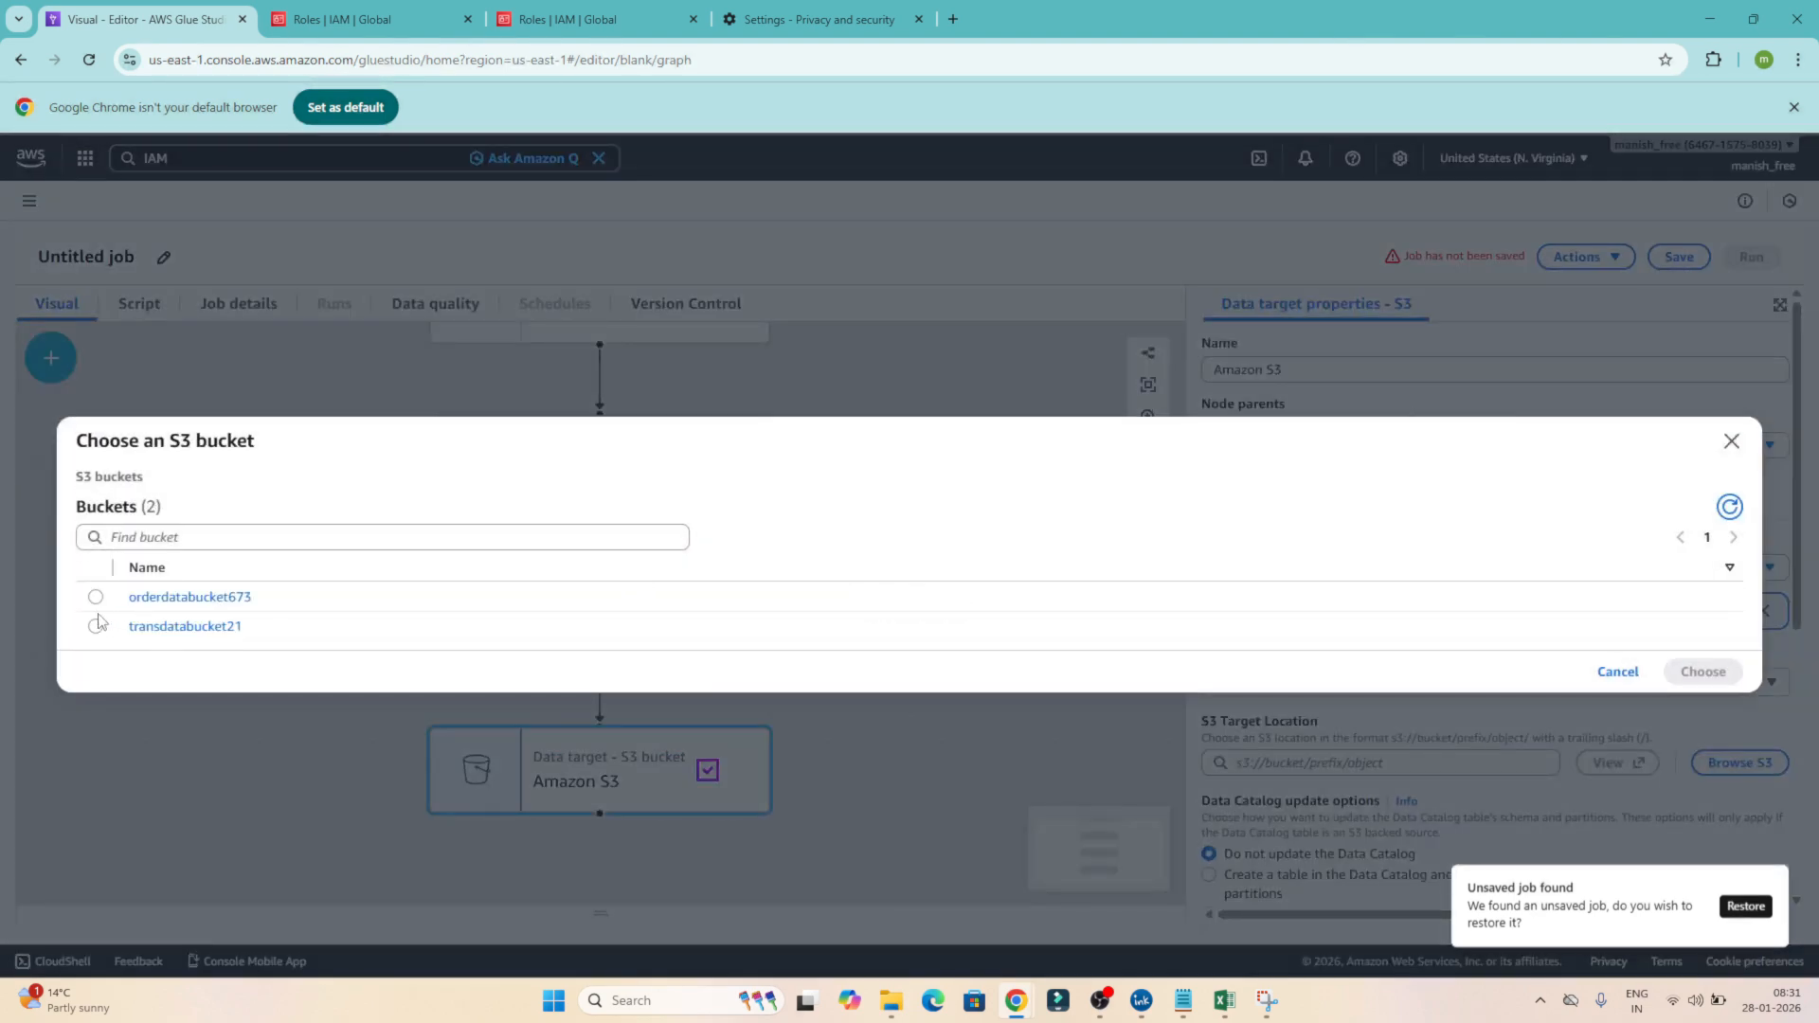
{"action": "left_click", "coordinate": [95, 598]}
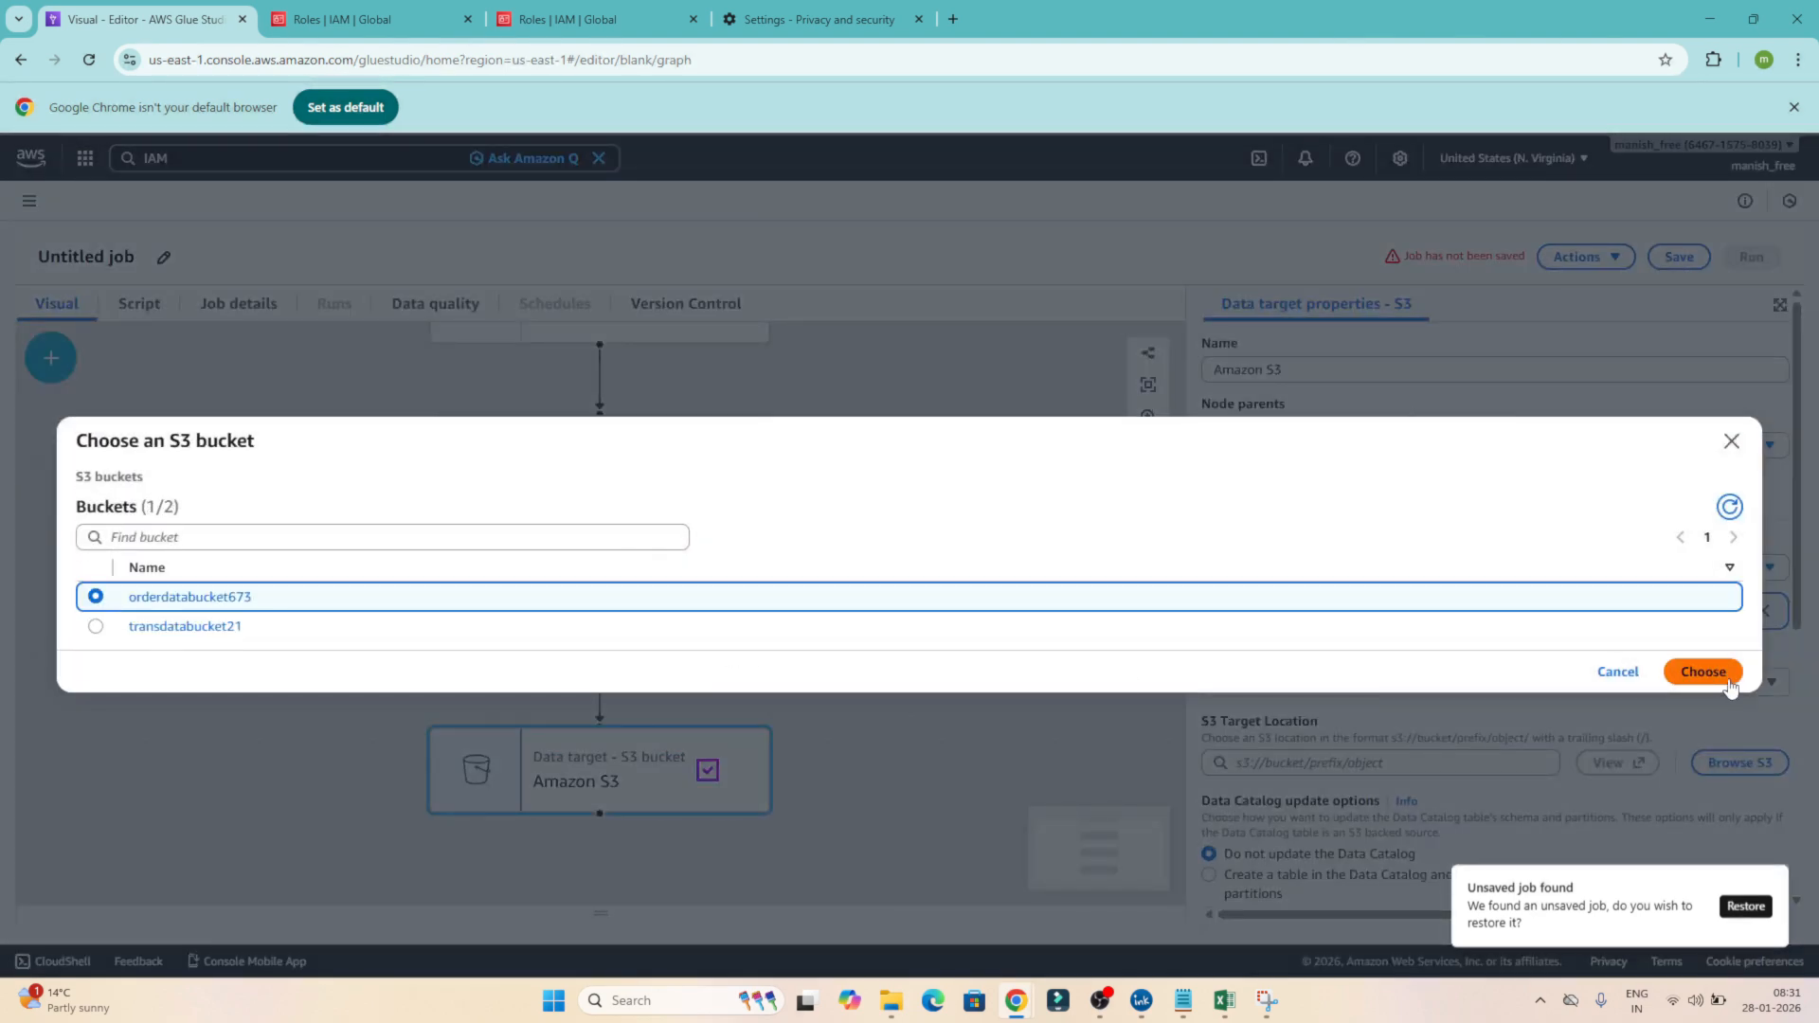
{"action": "left_click", "coordinate": [1673, 684]}
{"action": "scroll", "coordinate": [1399, 832], "scroll_direction": "down", "scroll_amount": 2}
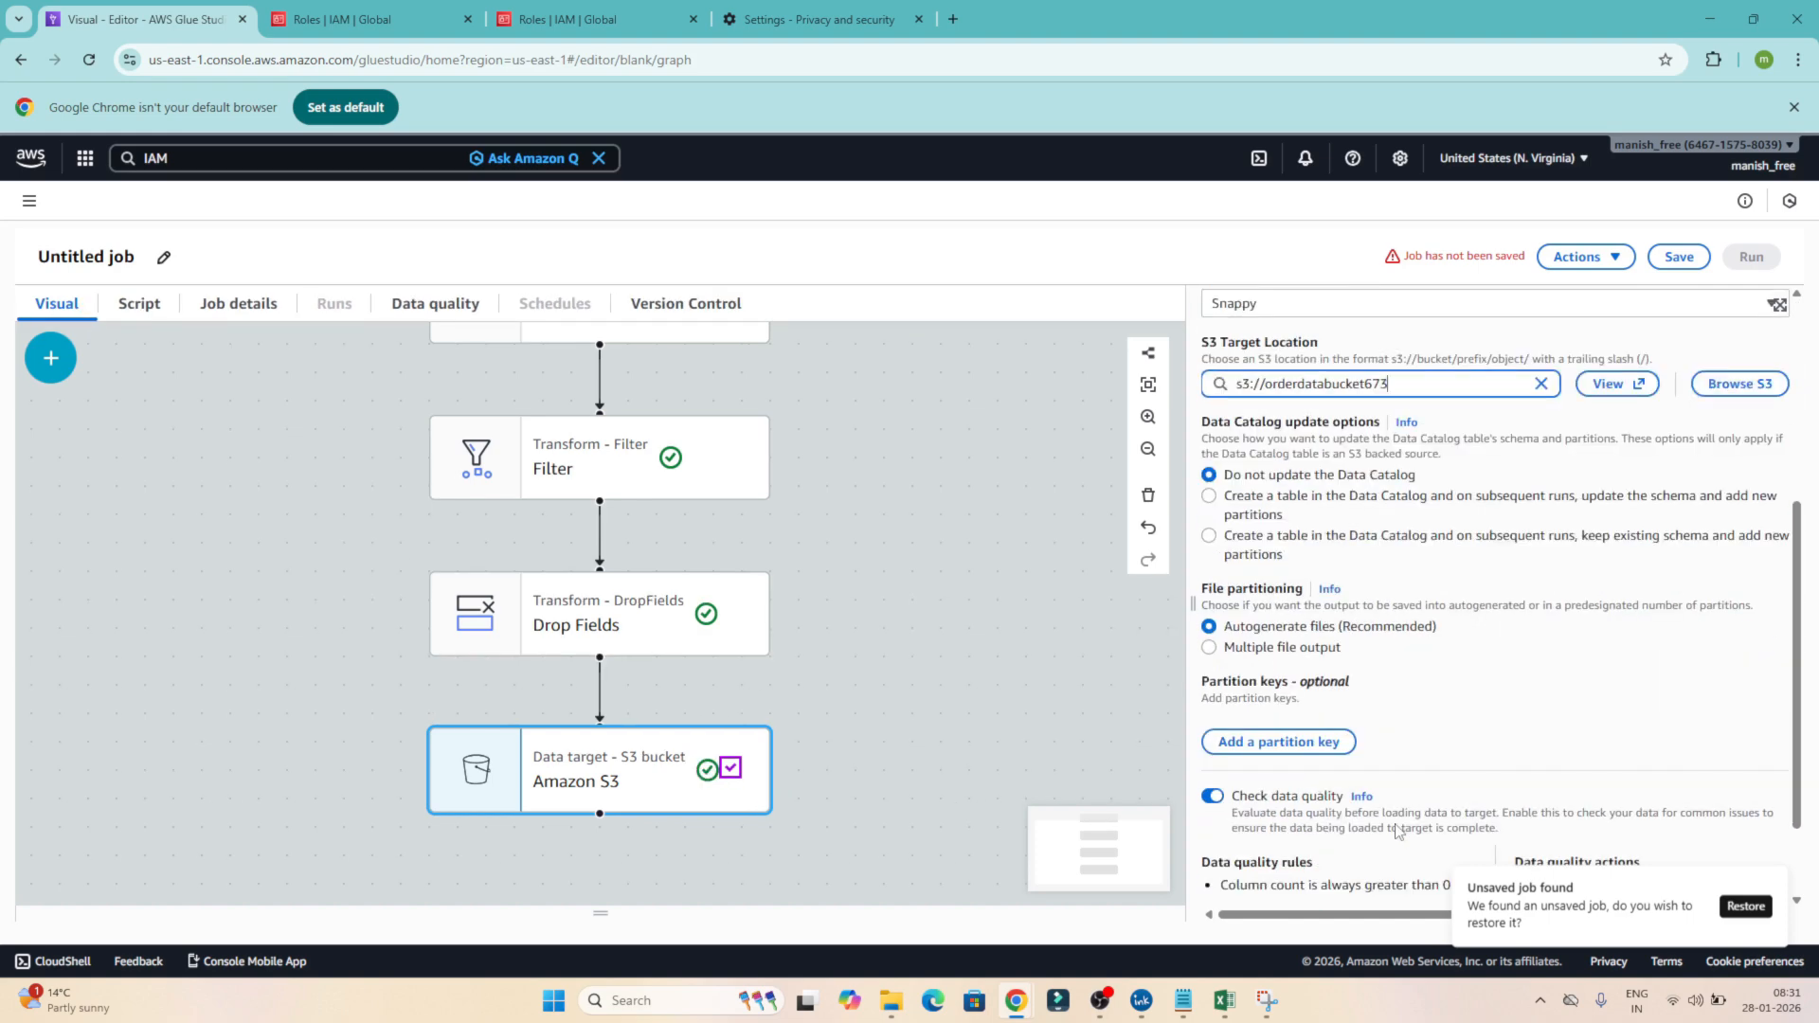
{"action": "scroll", "coordinate": [1399, 832], "scroll_direction": "up", "scroll_amount": 2}
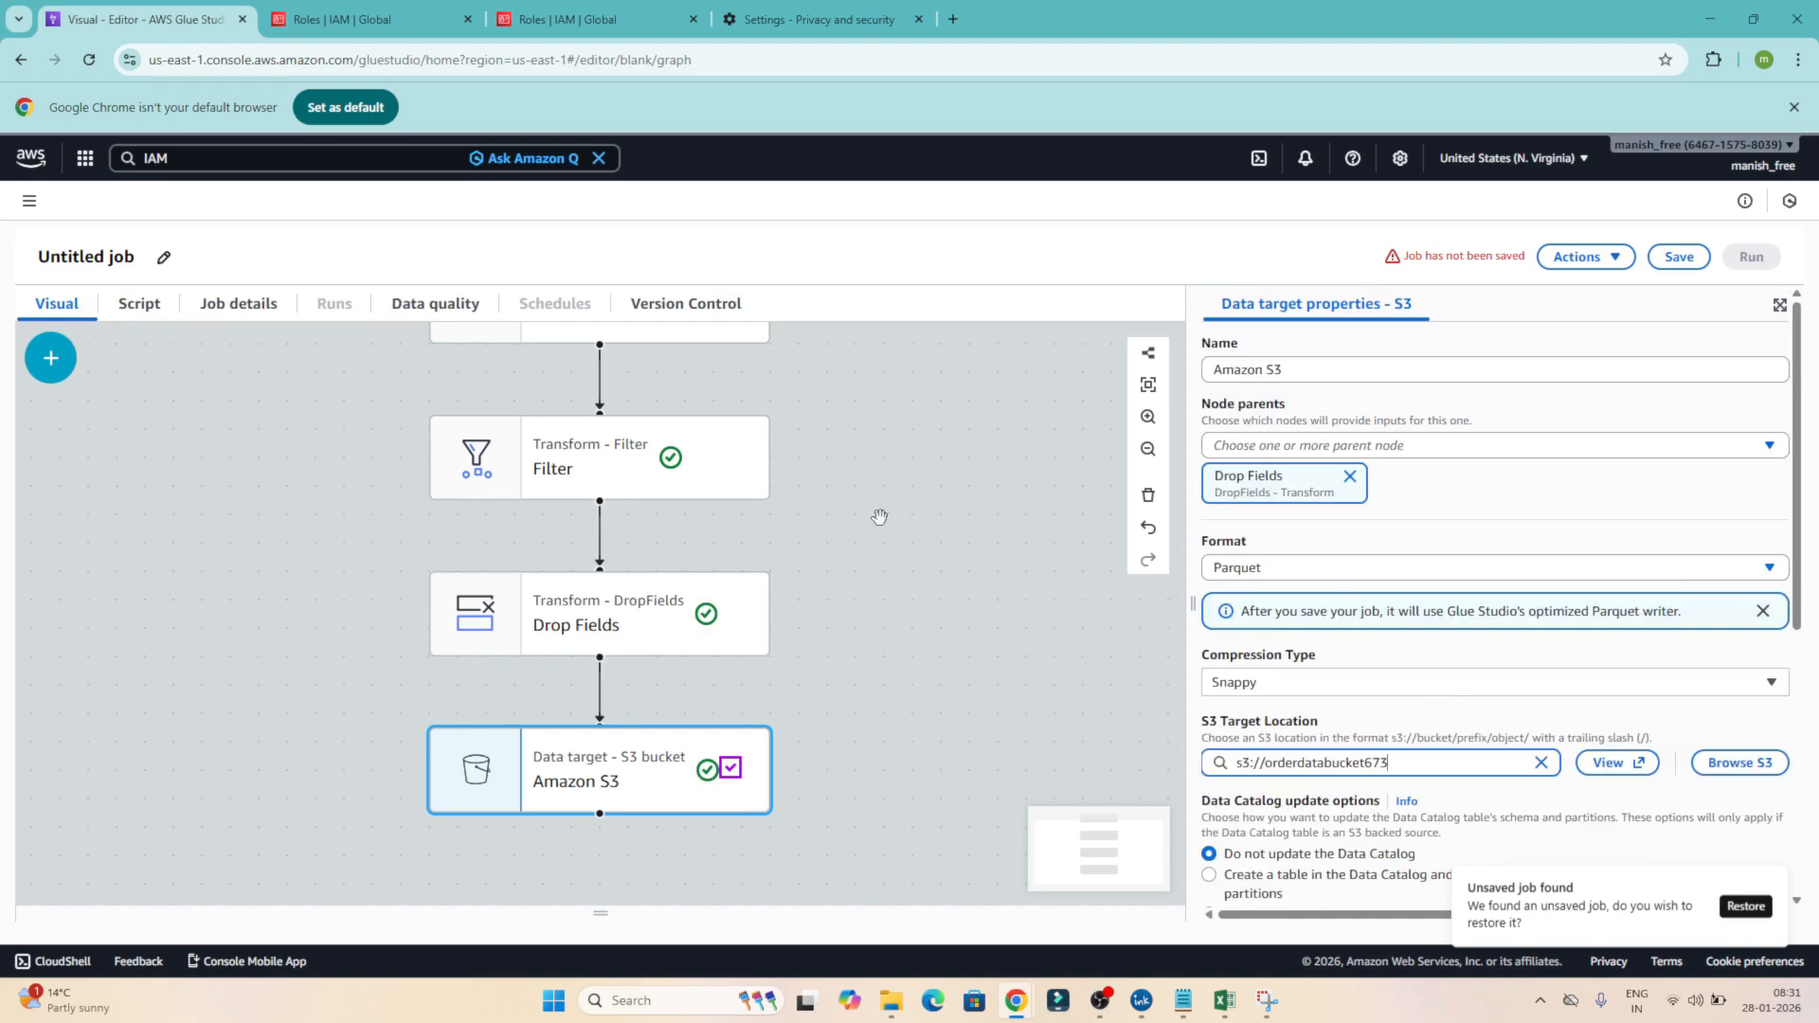
Examine the complete job graph on the canvas, from the S3 source through both transforms to the S3 target
{"action": "scroll", "coordinate": [879, 517], "scroll_direction": "down", "scroll_amount": 5}
{"action": "scroll", "coordinate": [879, 516], "scroll_direction": "up", "scroll_amount": 5}
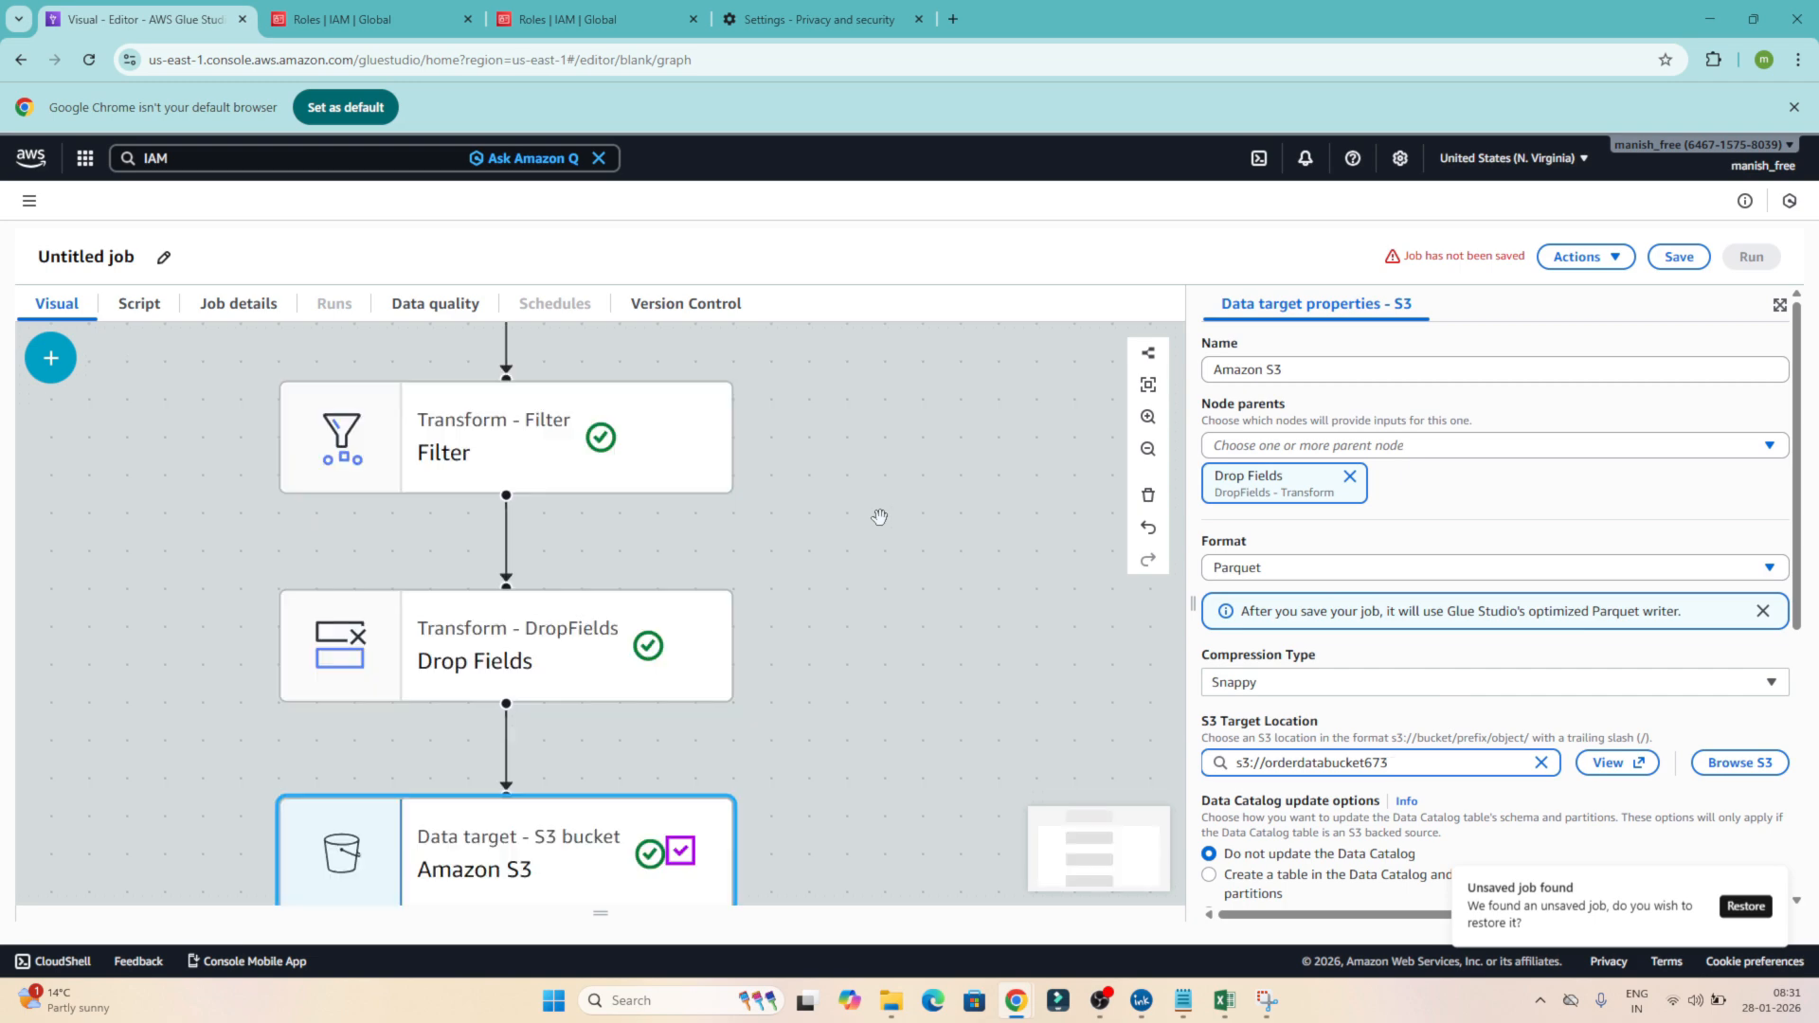
{"action": "scroll", "coordinate": [880, 516], "scroll_direction": "down", "scroll_amount": 5}
{"action": "left_click", "coordinate": [1148, 418]}
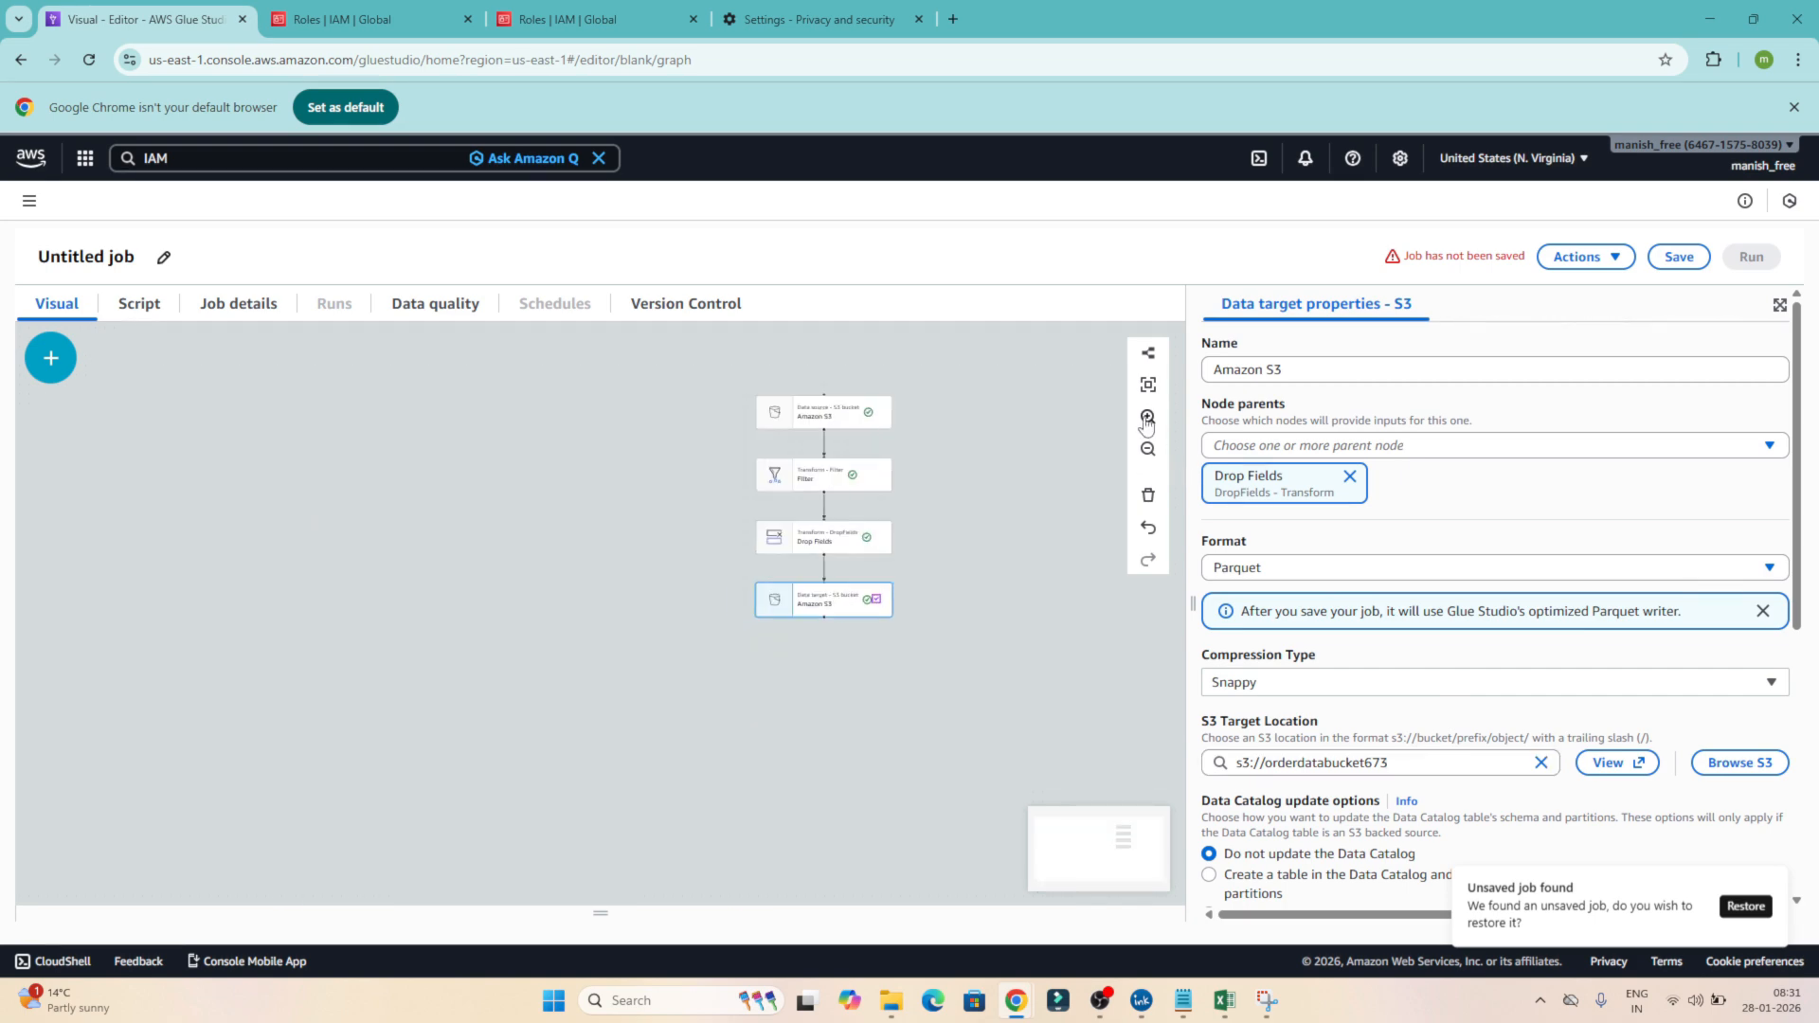
{"action": "left_click", "coordinate": [1148, 418]}
{"action": "left_click_drag", "start_coordinate": [695, 439], "coordinate": [483, 603]}
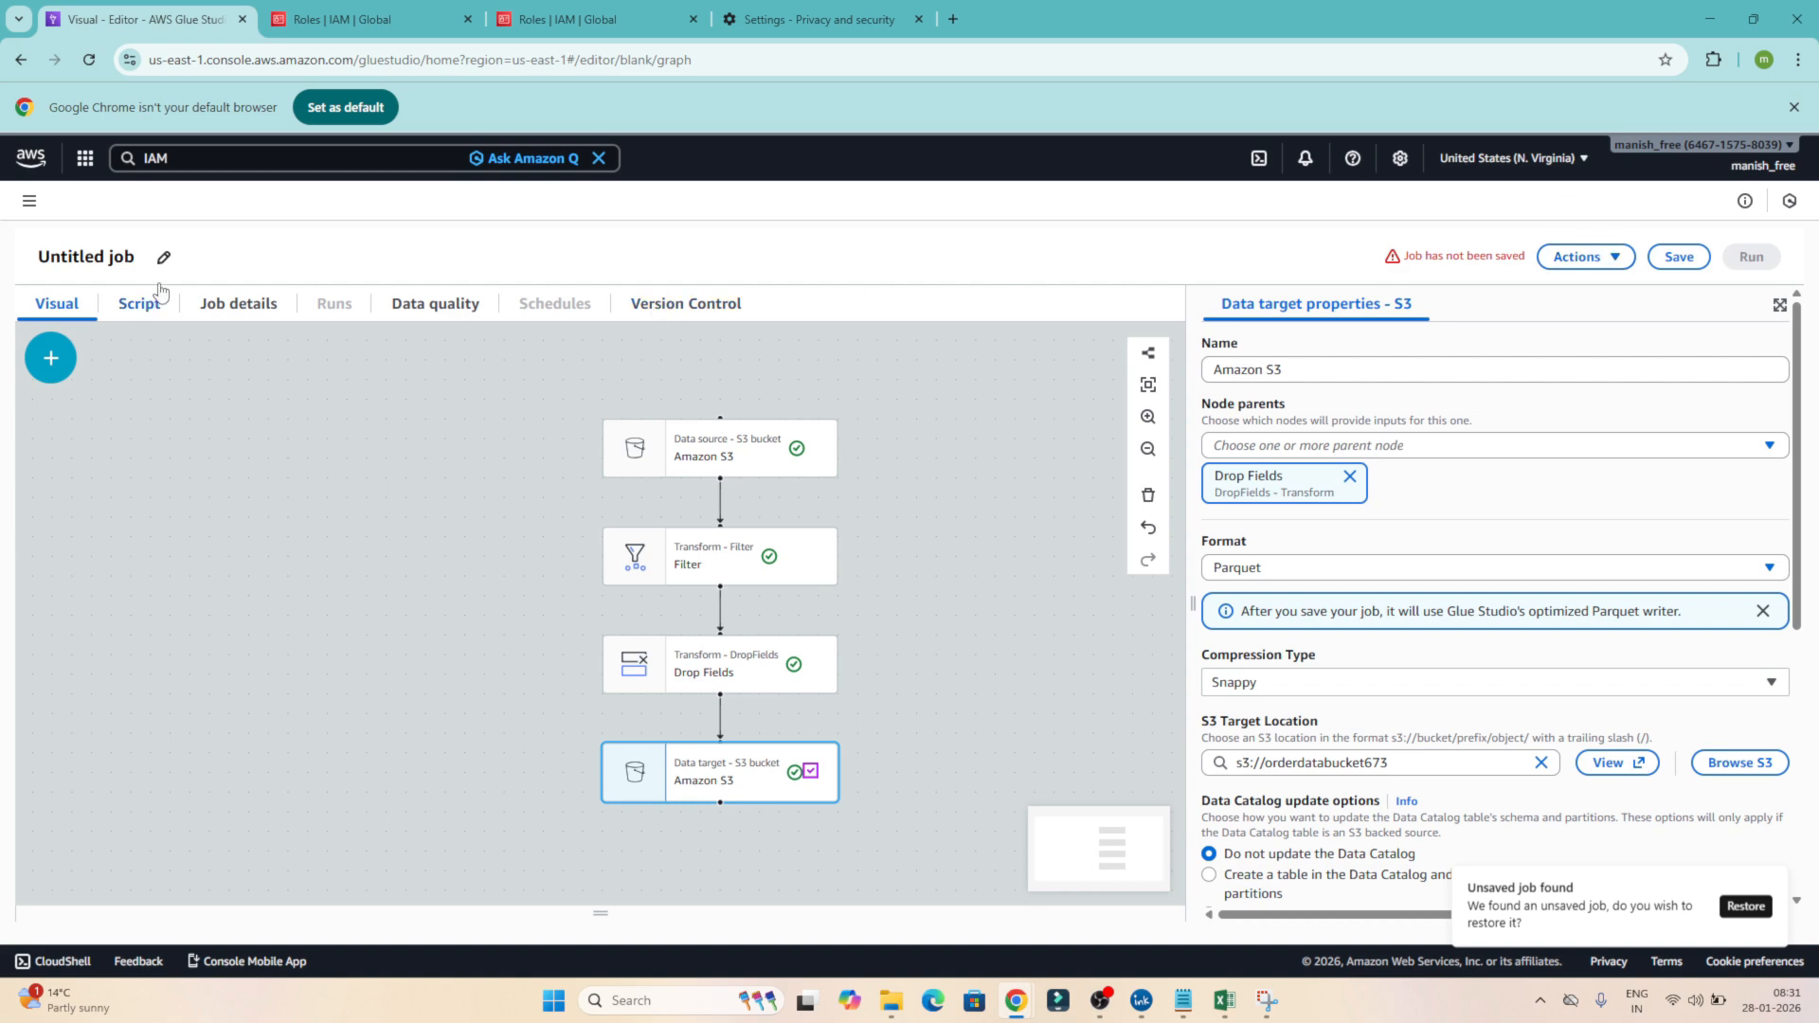
Name the untitled job test and save it
{"action": "left_click", "coordinate": [123, 256]}
{"action": "key", "text": "ctrl+a"}
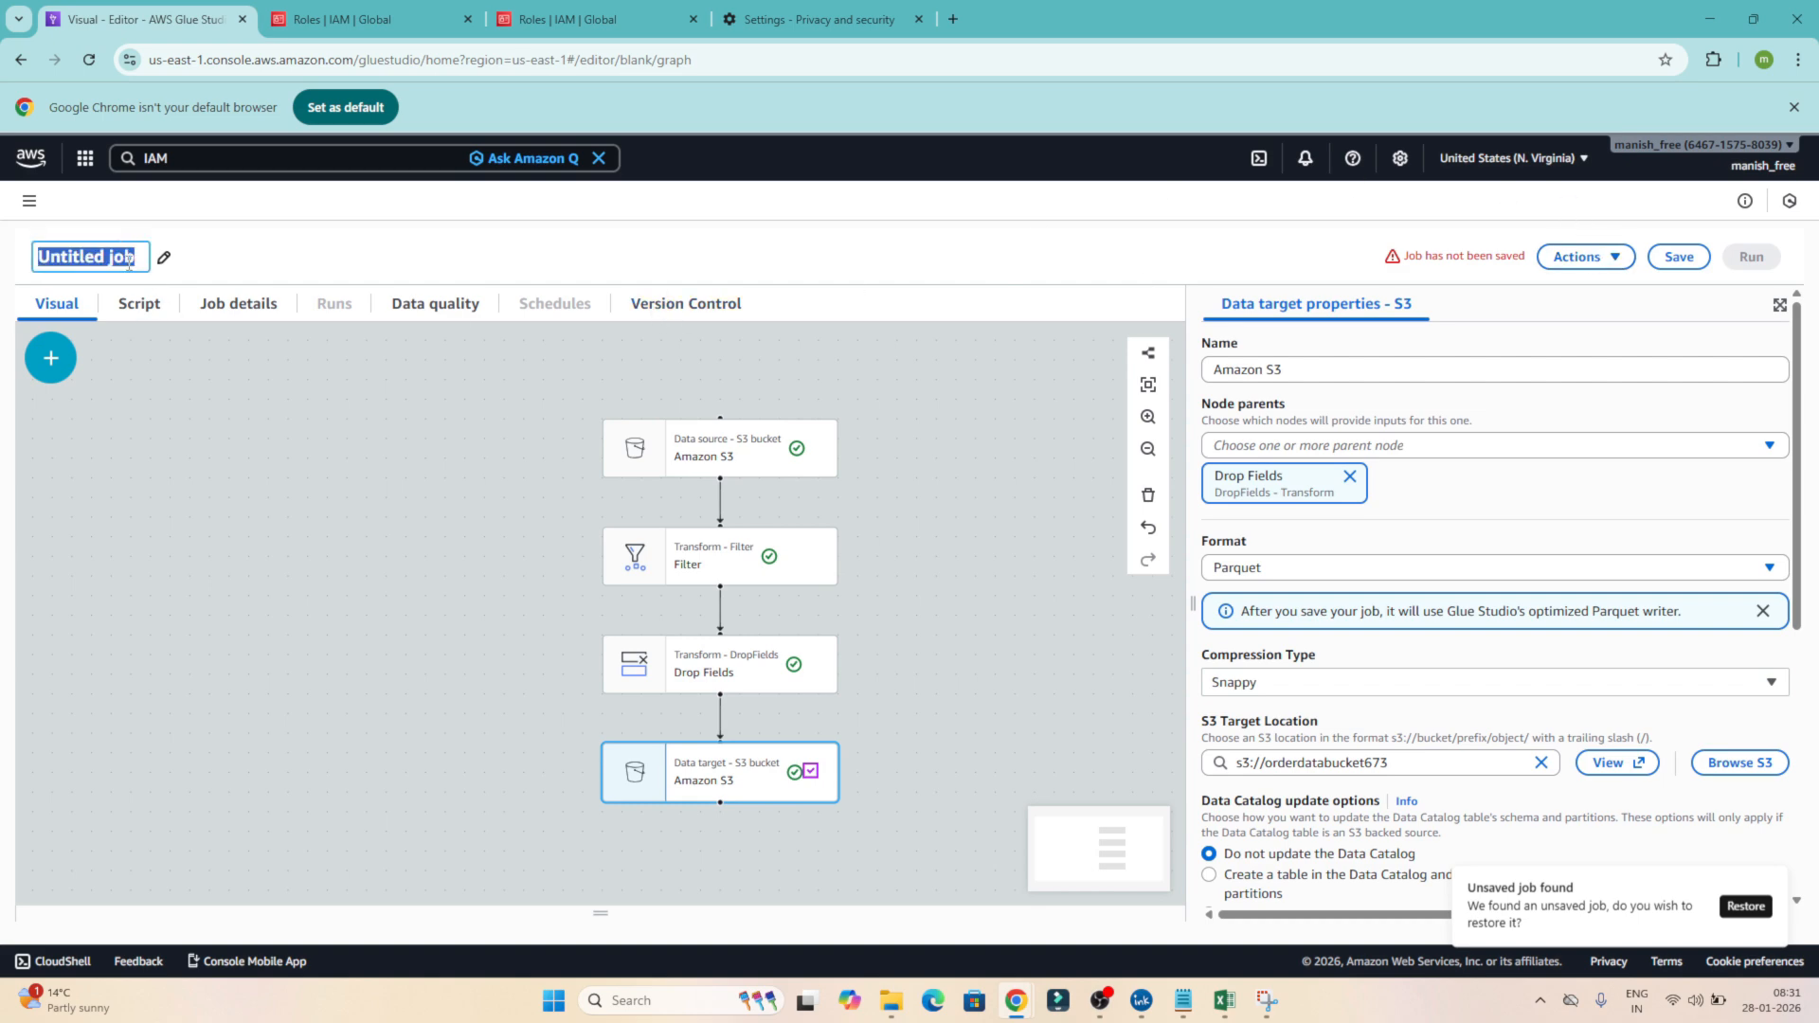
{"action": "type", "text": "test"}
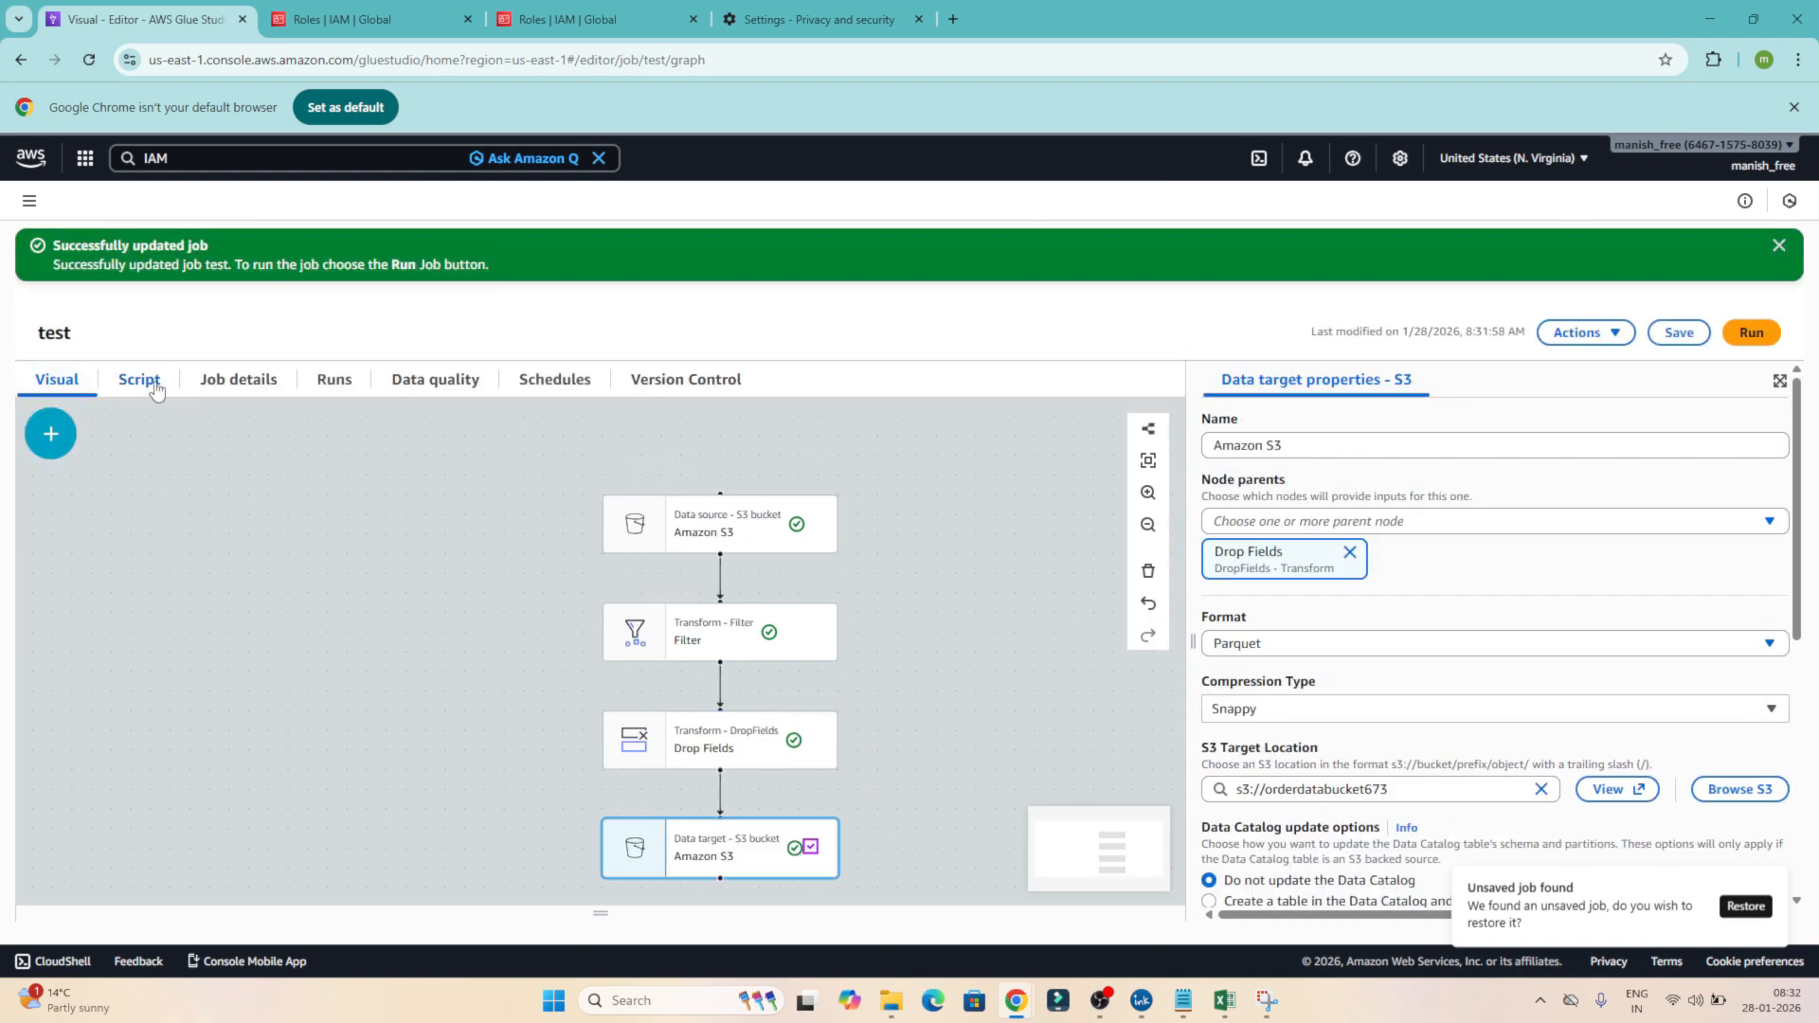
Examine the job's generated script, especially the code for the Filter and Drop Fields nodes
{"action": "left_click", "coordinate": [156, 390]}
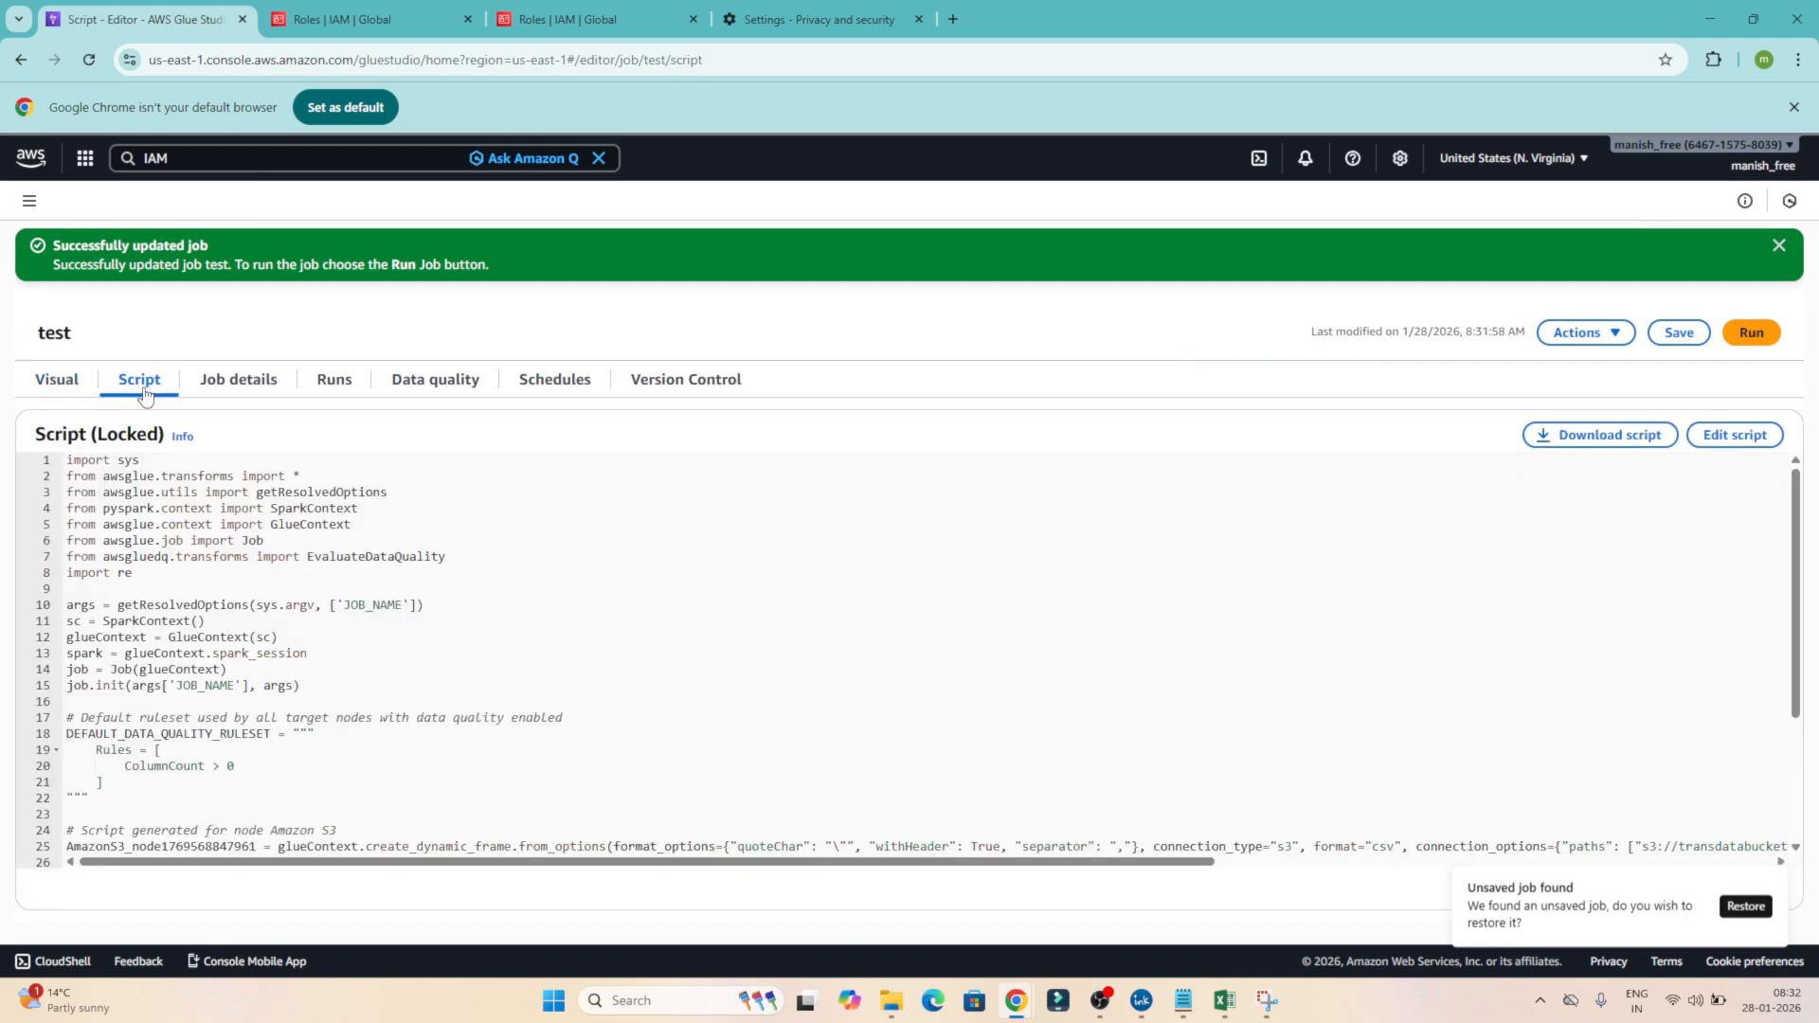
{"action": "scroll", "coordinate": [284, 593], "scroll_direction": "down", "scroll_amount": 5}
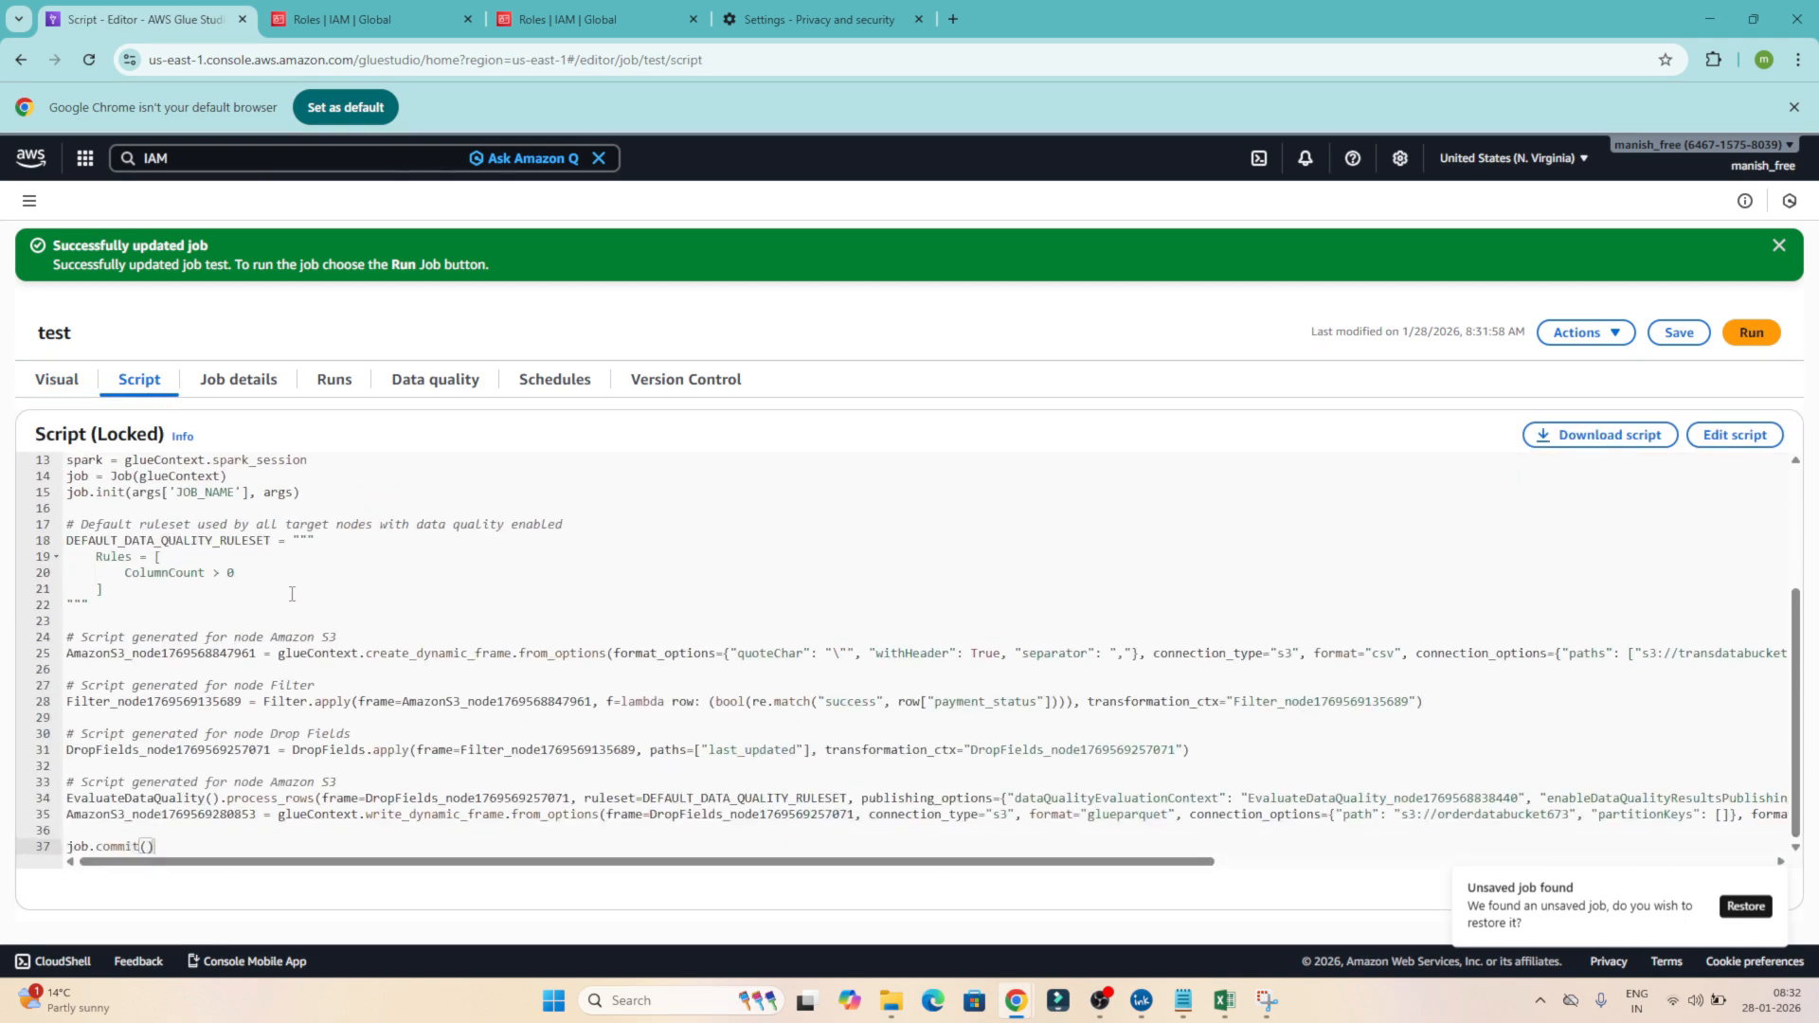
{"action": "scroll", "coordinate": [292, 593], "scroll_direction": "up", "scroll_amount": 1}
{"action": "scroll", "coordinate": [411, 623], "scroll_direction": "down", "scroll_amount": 1}
{"action": "left_click_drag", "start_coordinate": [139, 711], "coordinate": [519, 702]}
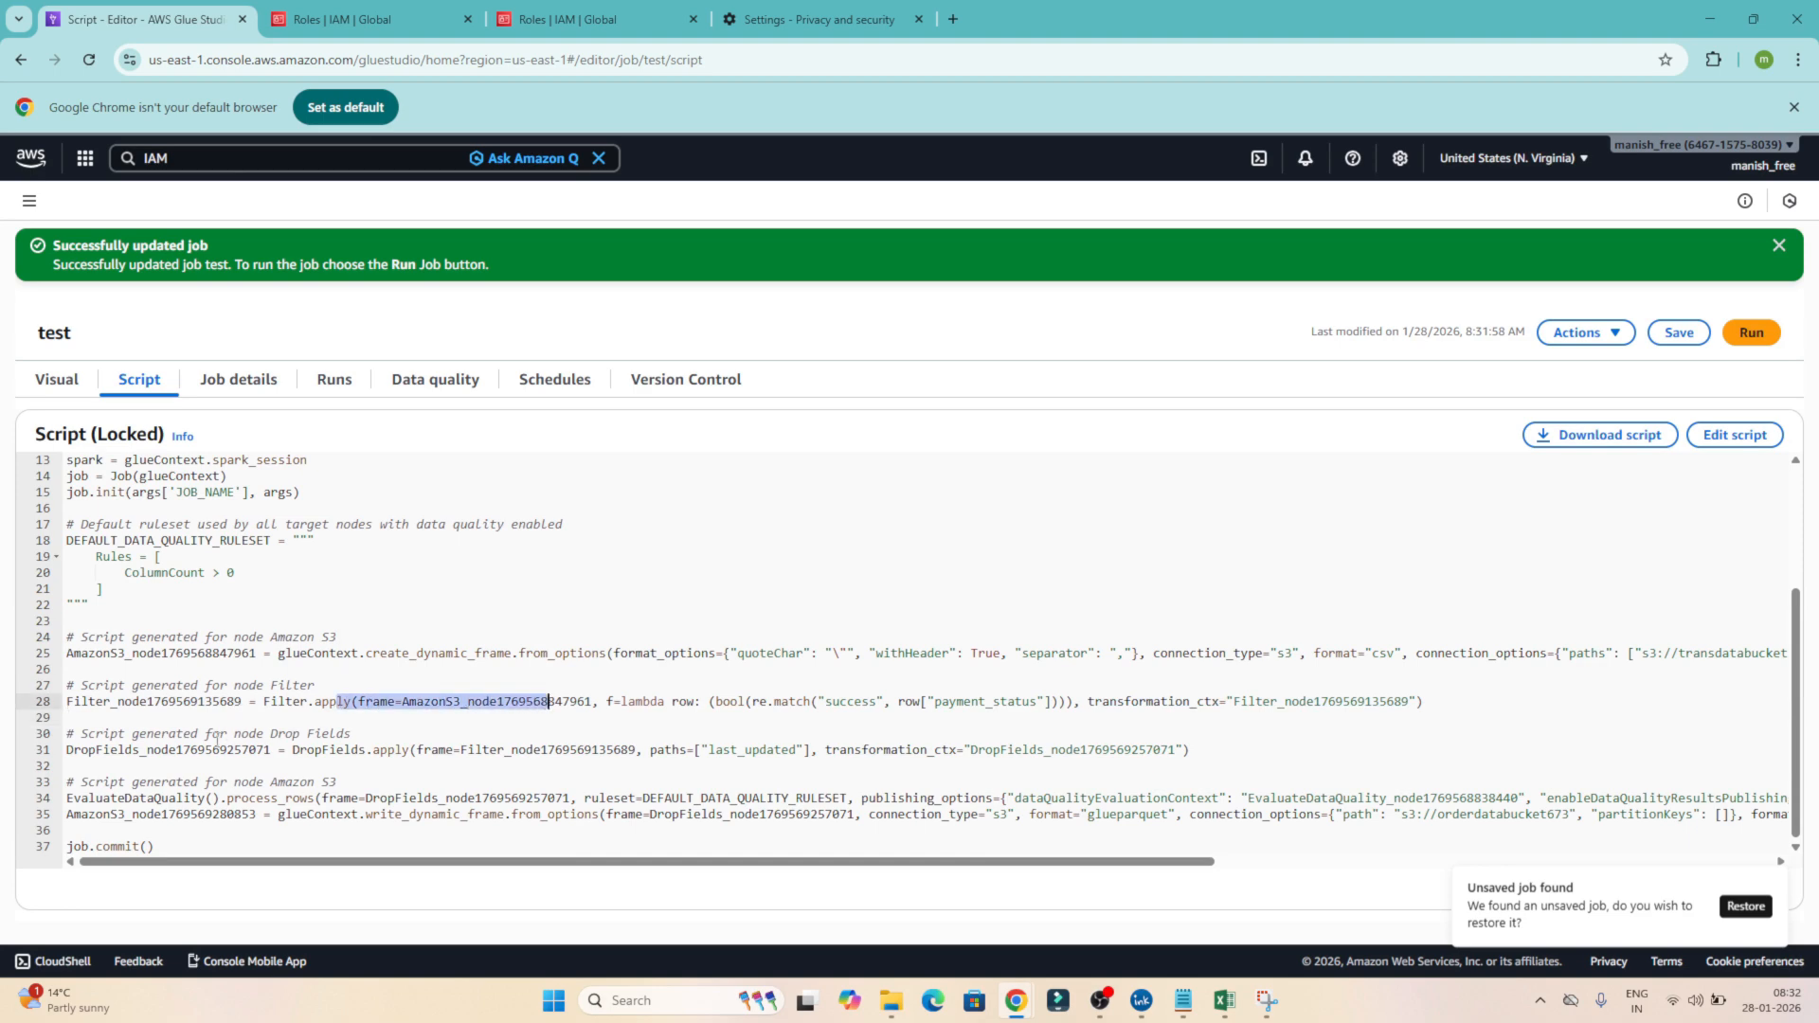
{"action": "left_click", "coordinate": [124, 750]}
{"action": "left_click_drag", "start_coordinate": [387, 750], "coordinate": [531, 750]}
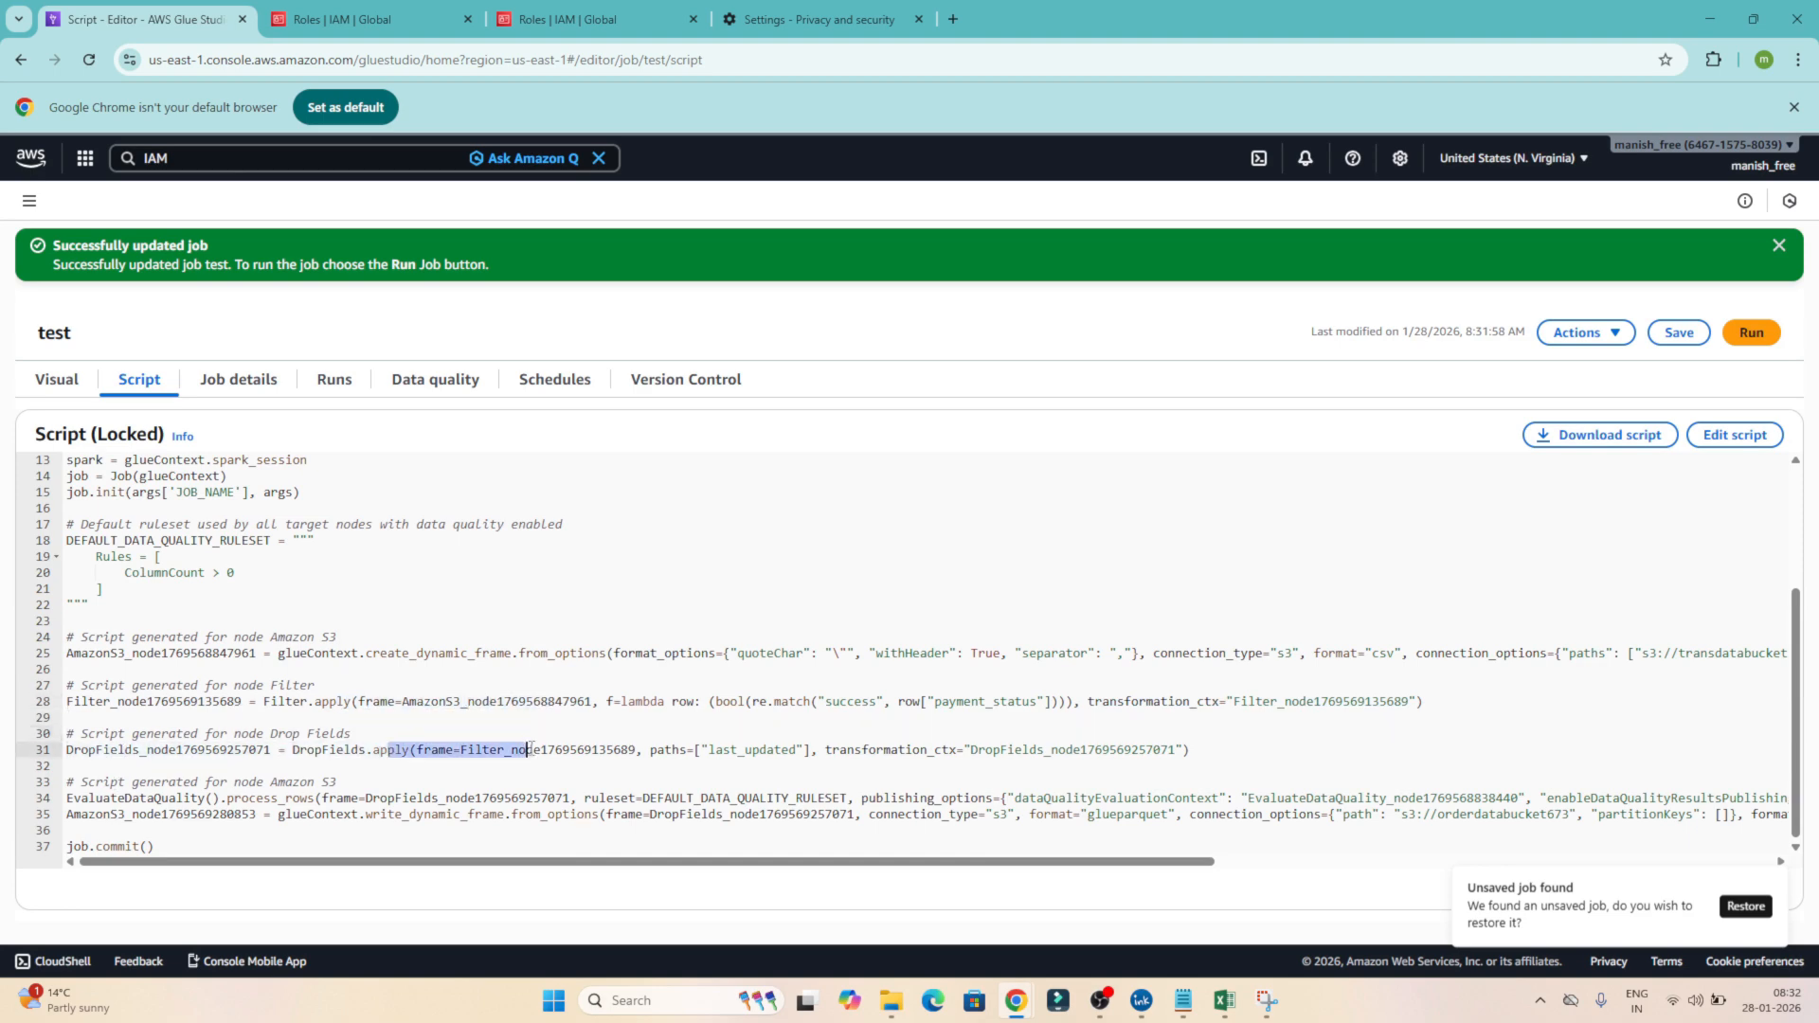
Set the job's requested number of workers to 1, and look through the available worker types without changing the G 1X selection
{"action": "left_click", "coordinate": [248, 380]}
{"action": "scroll", "coordinate": [271, 595], "scroll_direction": "down", "scroll_amount": 4}
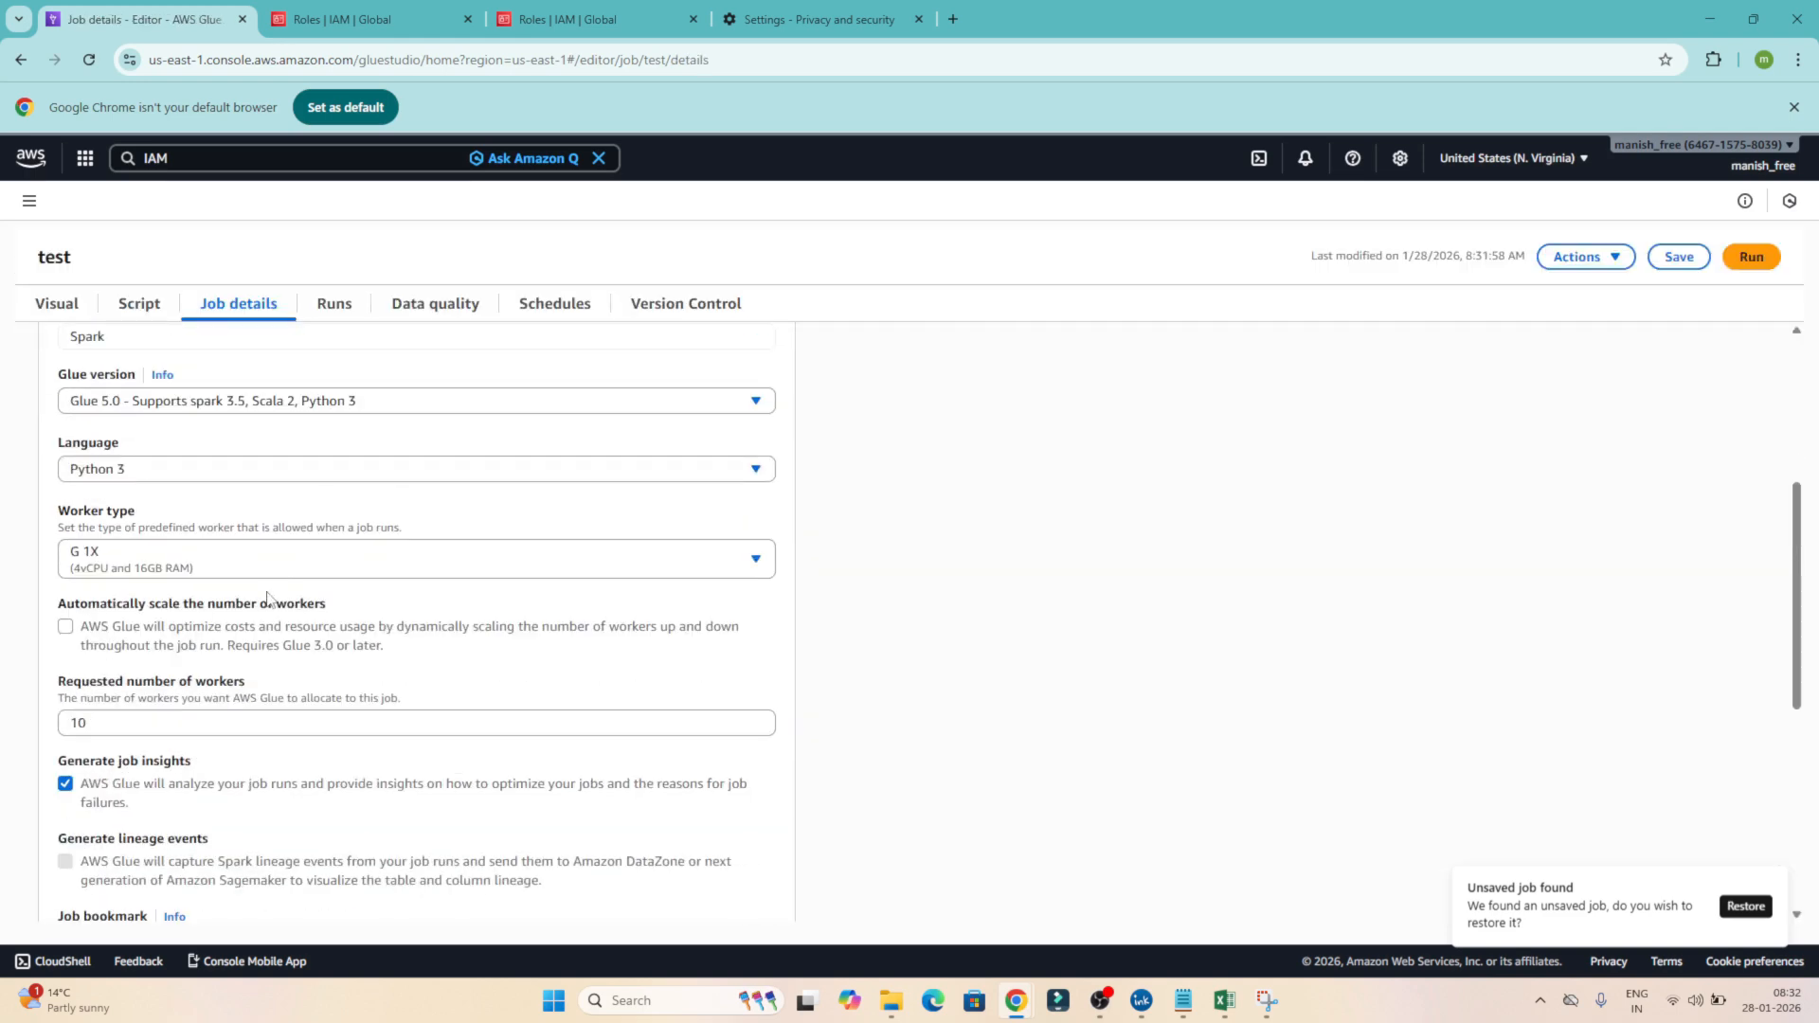
{"action": "scroll", "coordinate": [271, 599], "scroll_direction": "up", "scroll_amount": 1}
{"action": "scroll", "coordinate": [186, 679], "scroll_direction": "down", "scroll_amount": 1}
{"action": "left_click", "coordinate": [198, 726]}
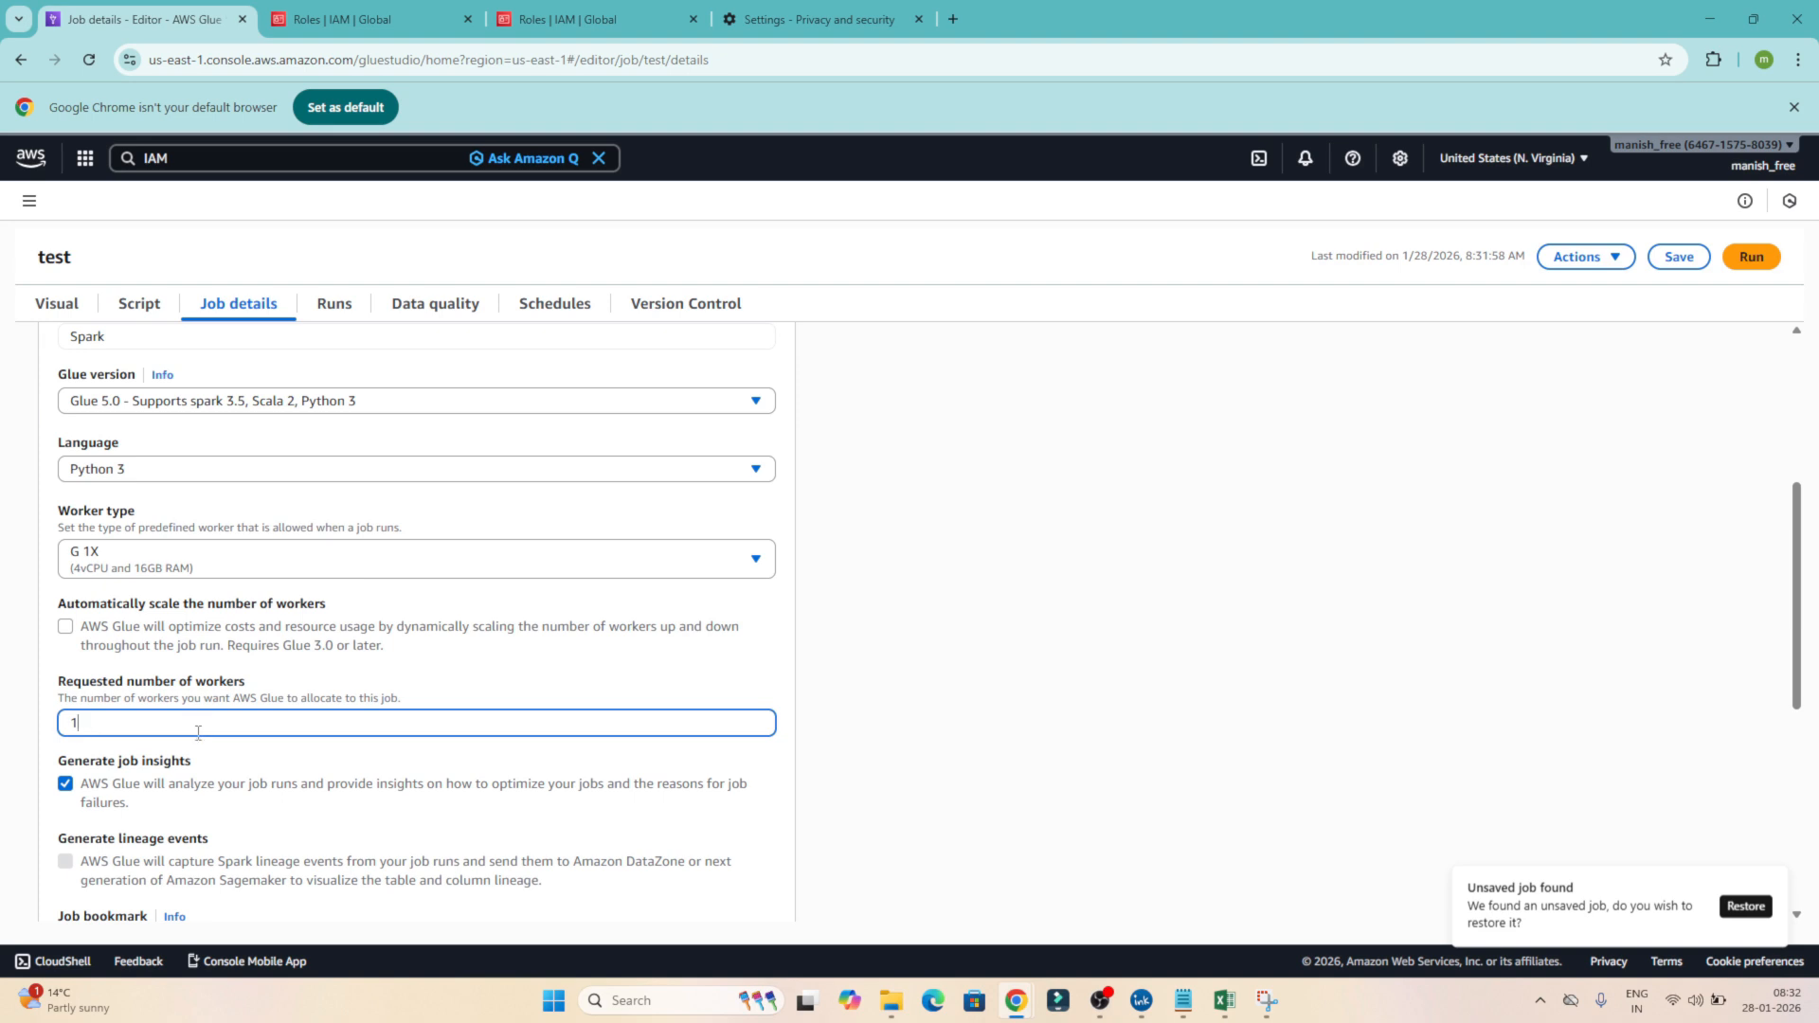
{"action": "left_click", "coordinate": [249, 567]}
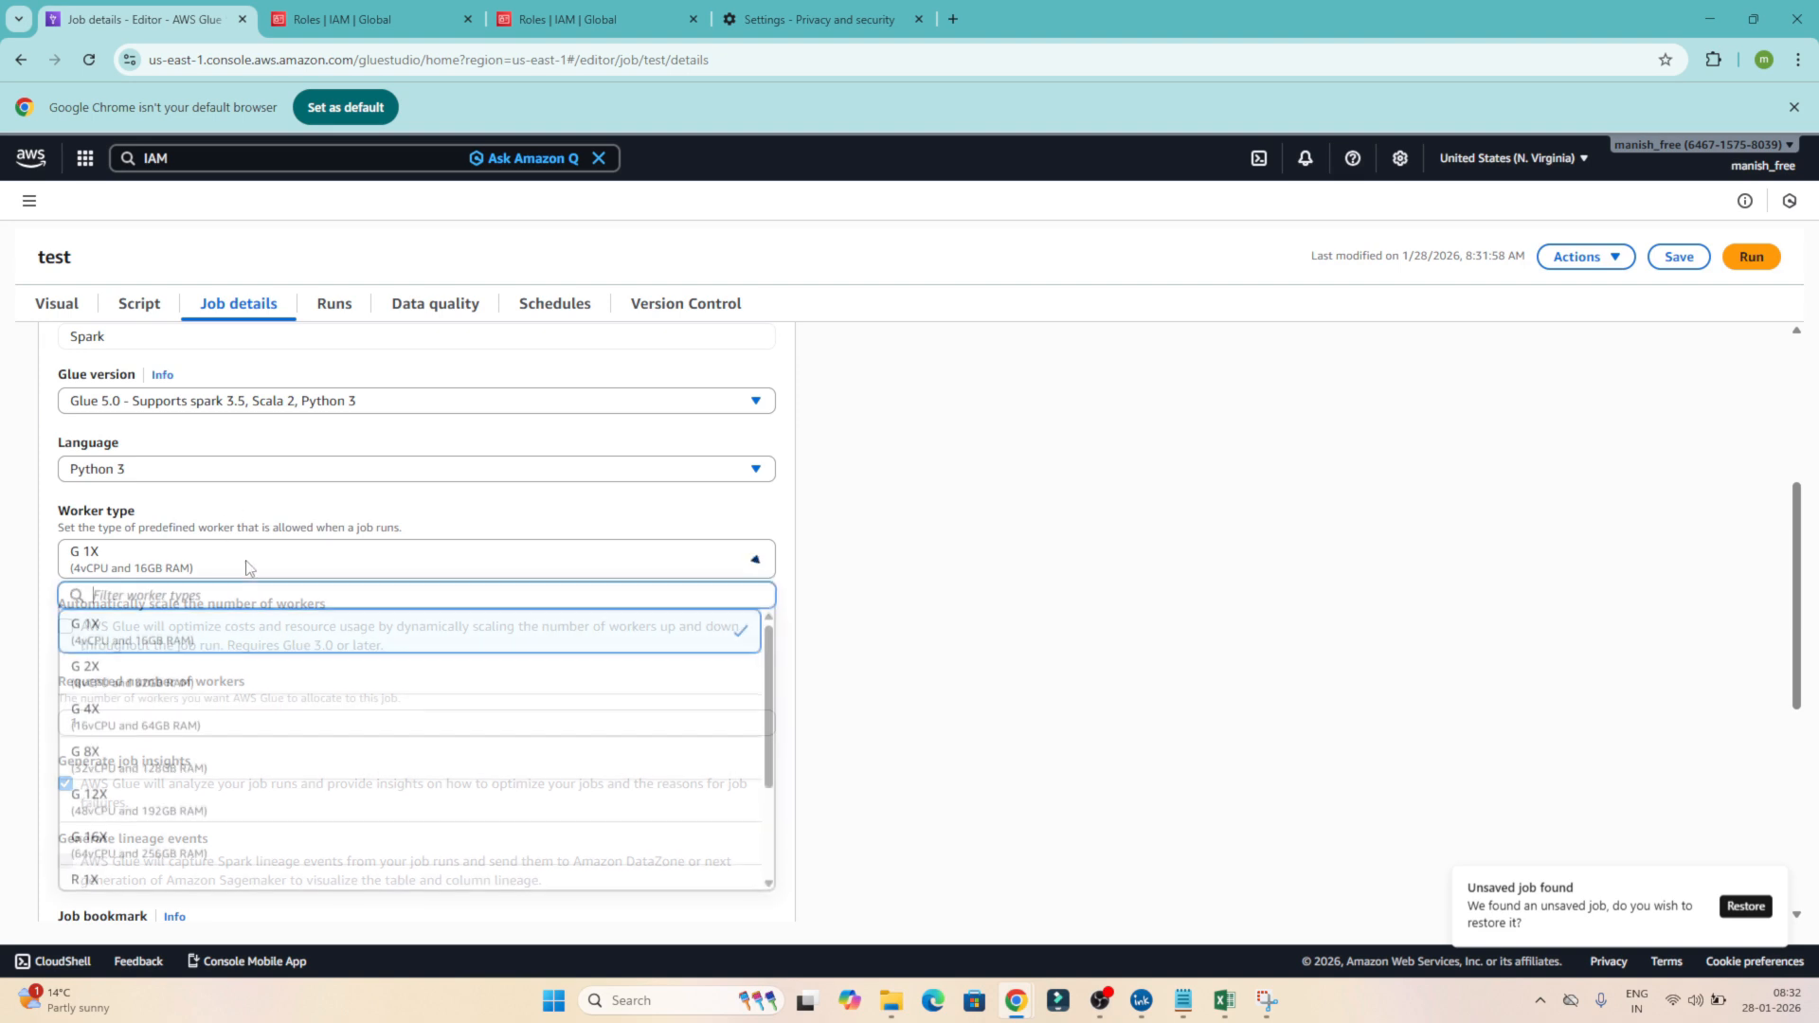
{"action": "scroll", "coordinate": [227, 672], "scroll_direction": "up", "scroll_amount": 2}
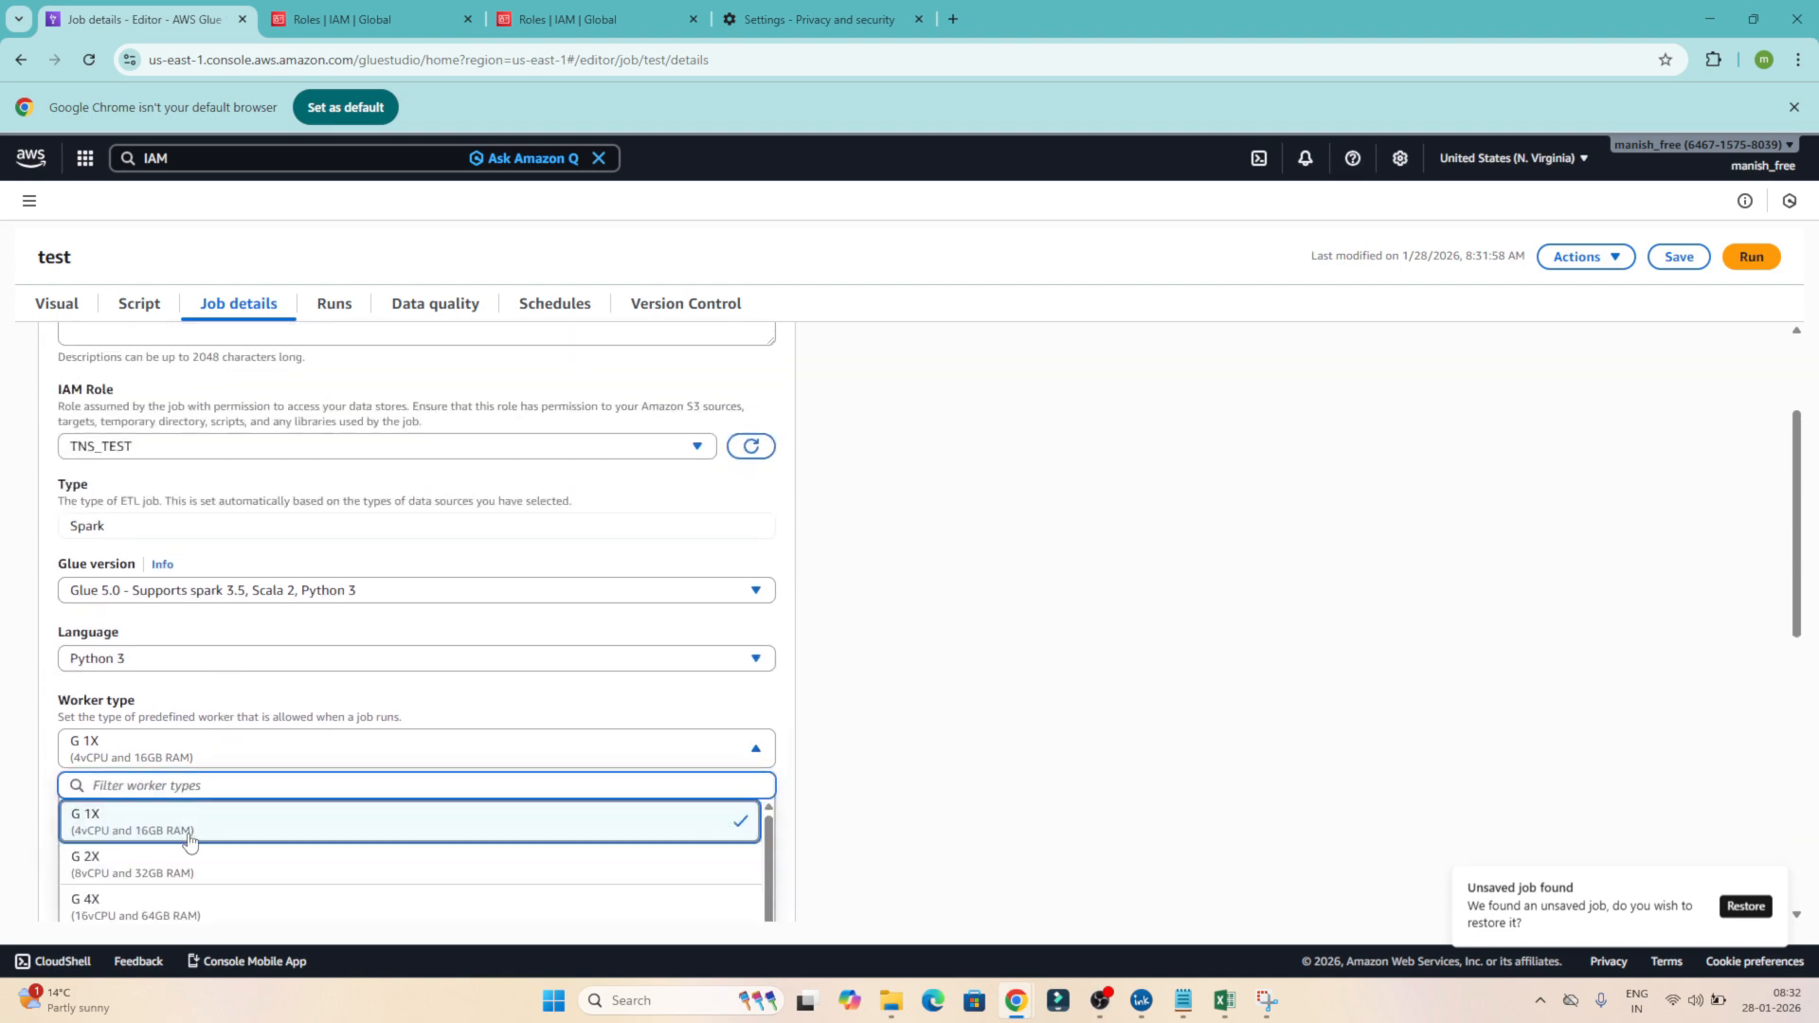
{"action": "left_click", "coordinate": [882, 622]}
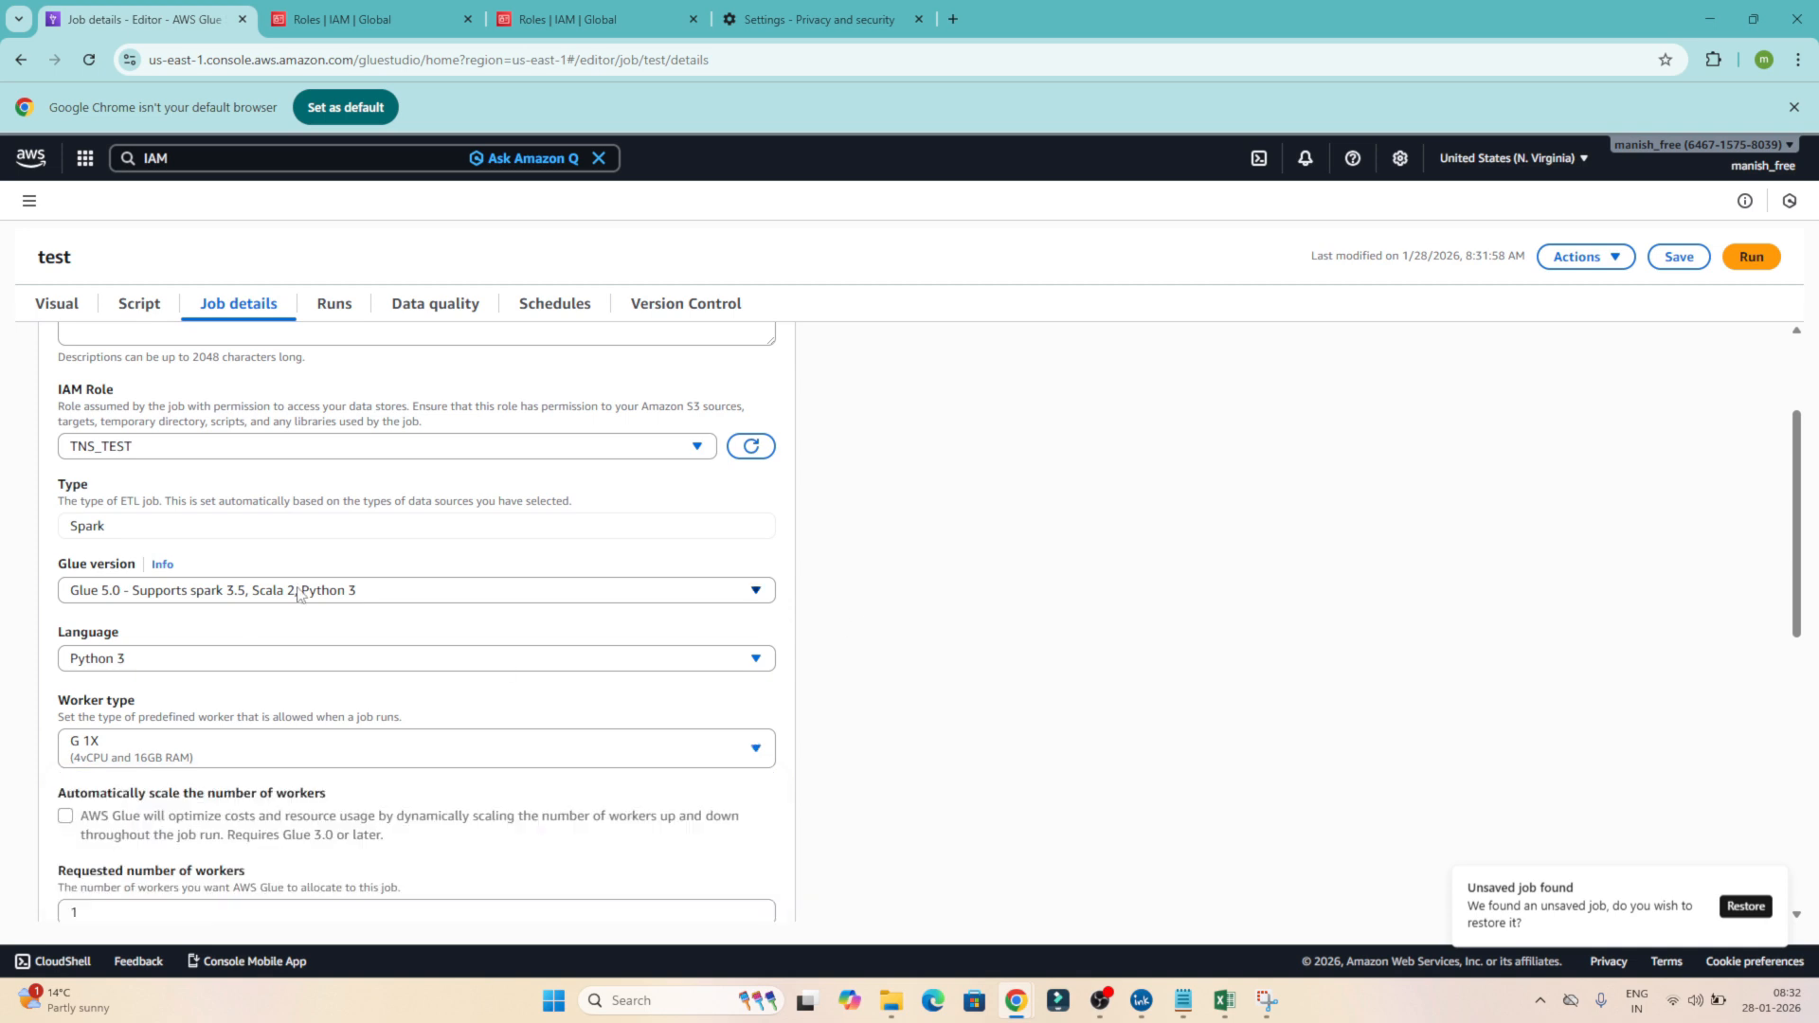
Review the remaining job details, including the job bookmark, flex execution, retries and timeout settings
{"action": "scroll", "coordinate": [242, 616], "scroll_direction": "down", "scroll_amount": 5}
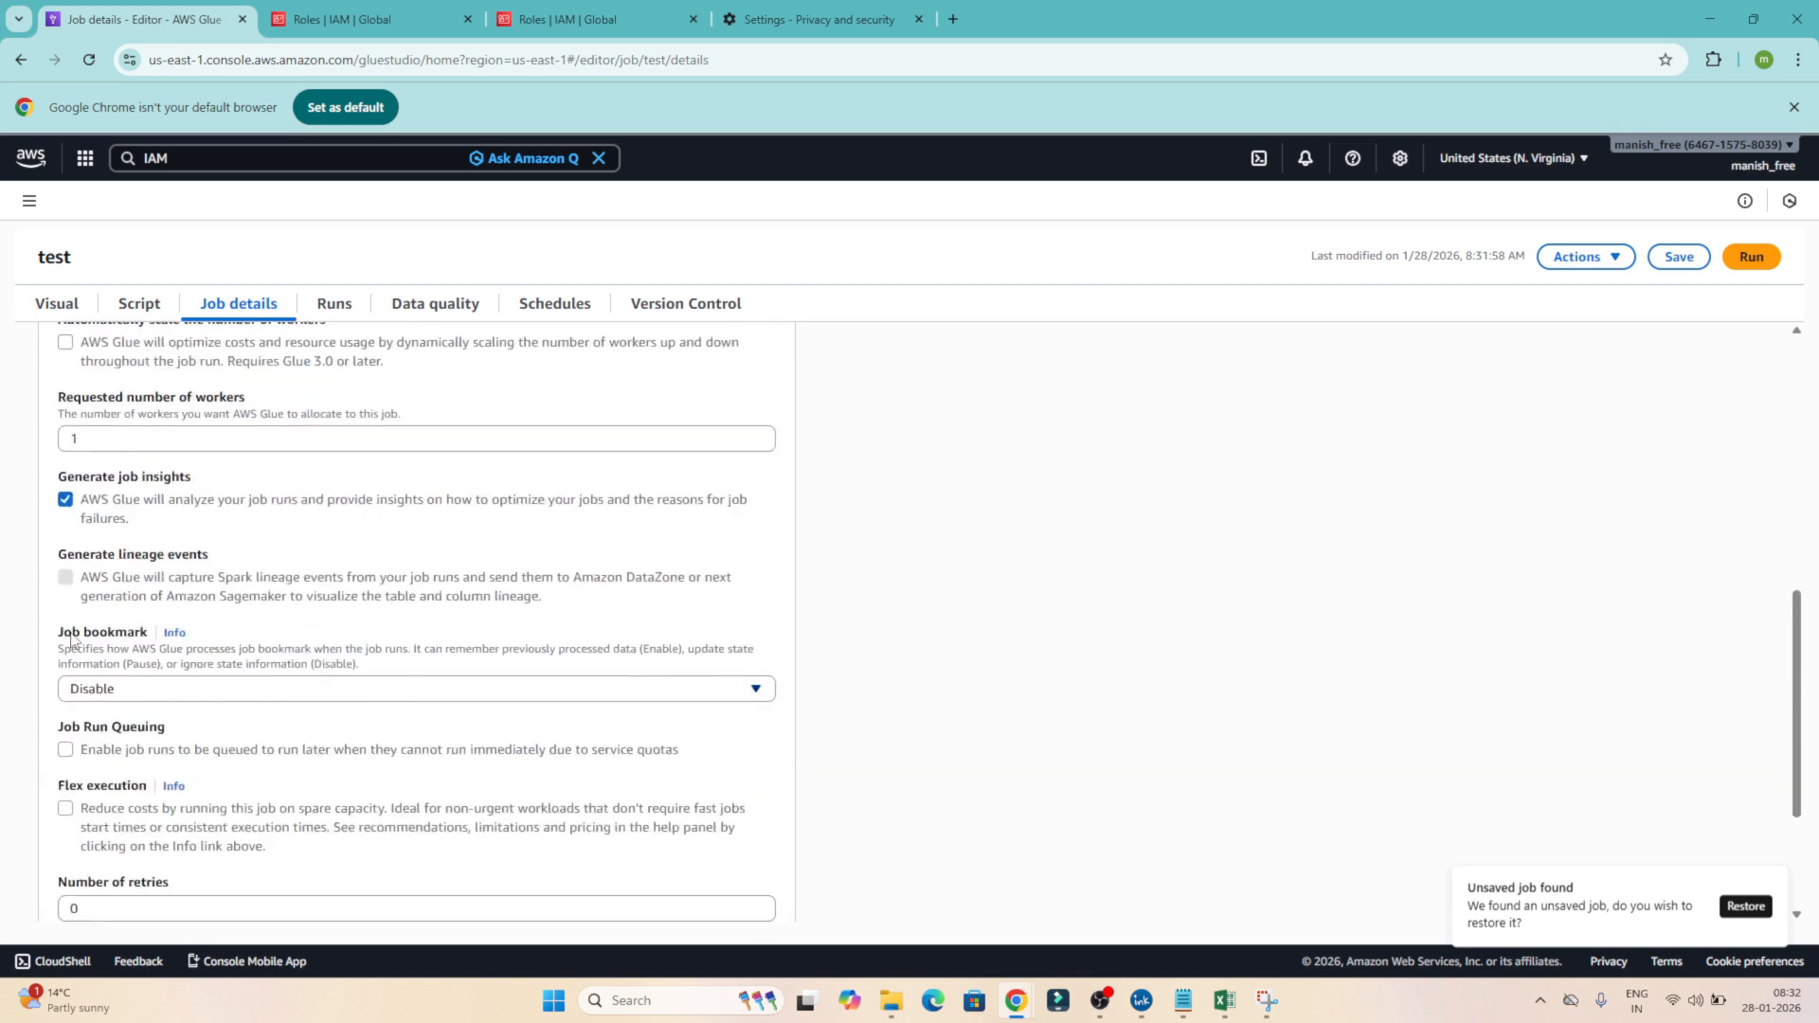
{"action": "left_click_drag", "start_coordinate": [72, 639], "coordinate": [145, 637]}
{"action": "scroll", "coordinate": [143, 637], "scroll_direction": "down", "scroll_amount": 2}
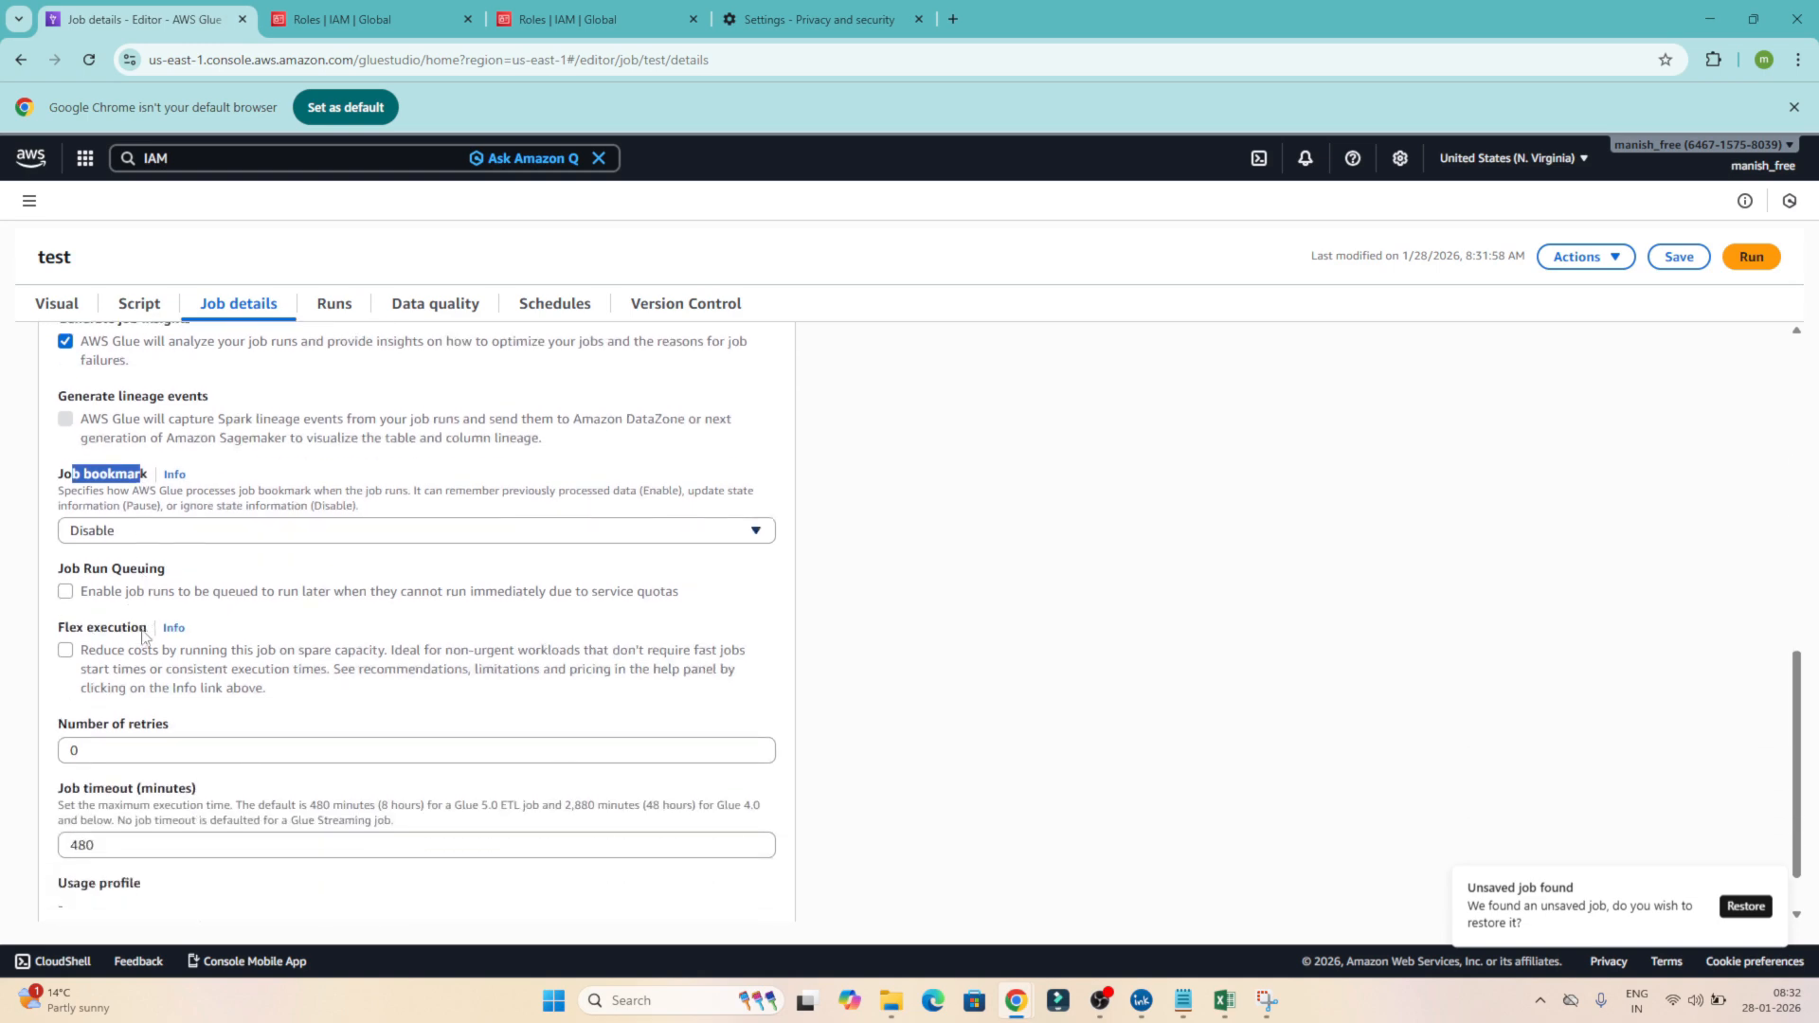
{"action": "scroll", "coordinate": [143, 637], "scroll_direction": "down", "scroll_amount": 1}
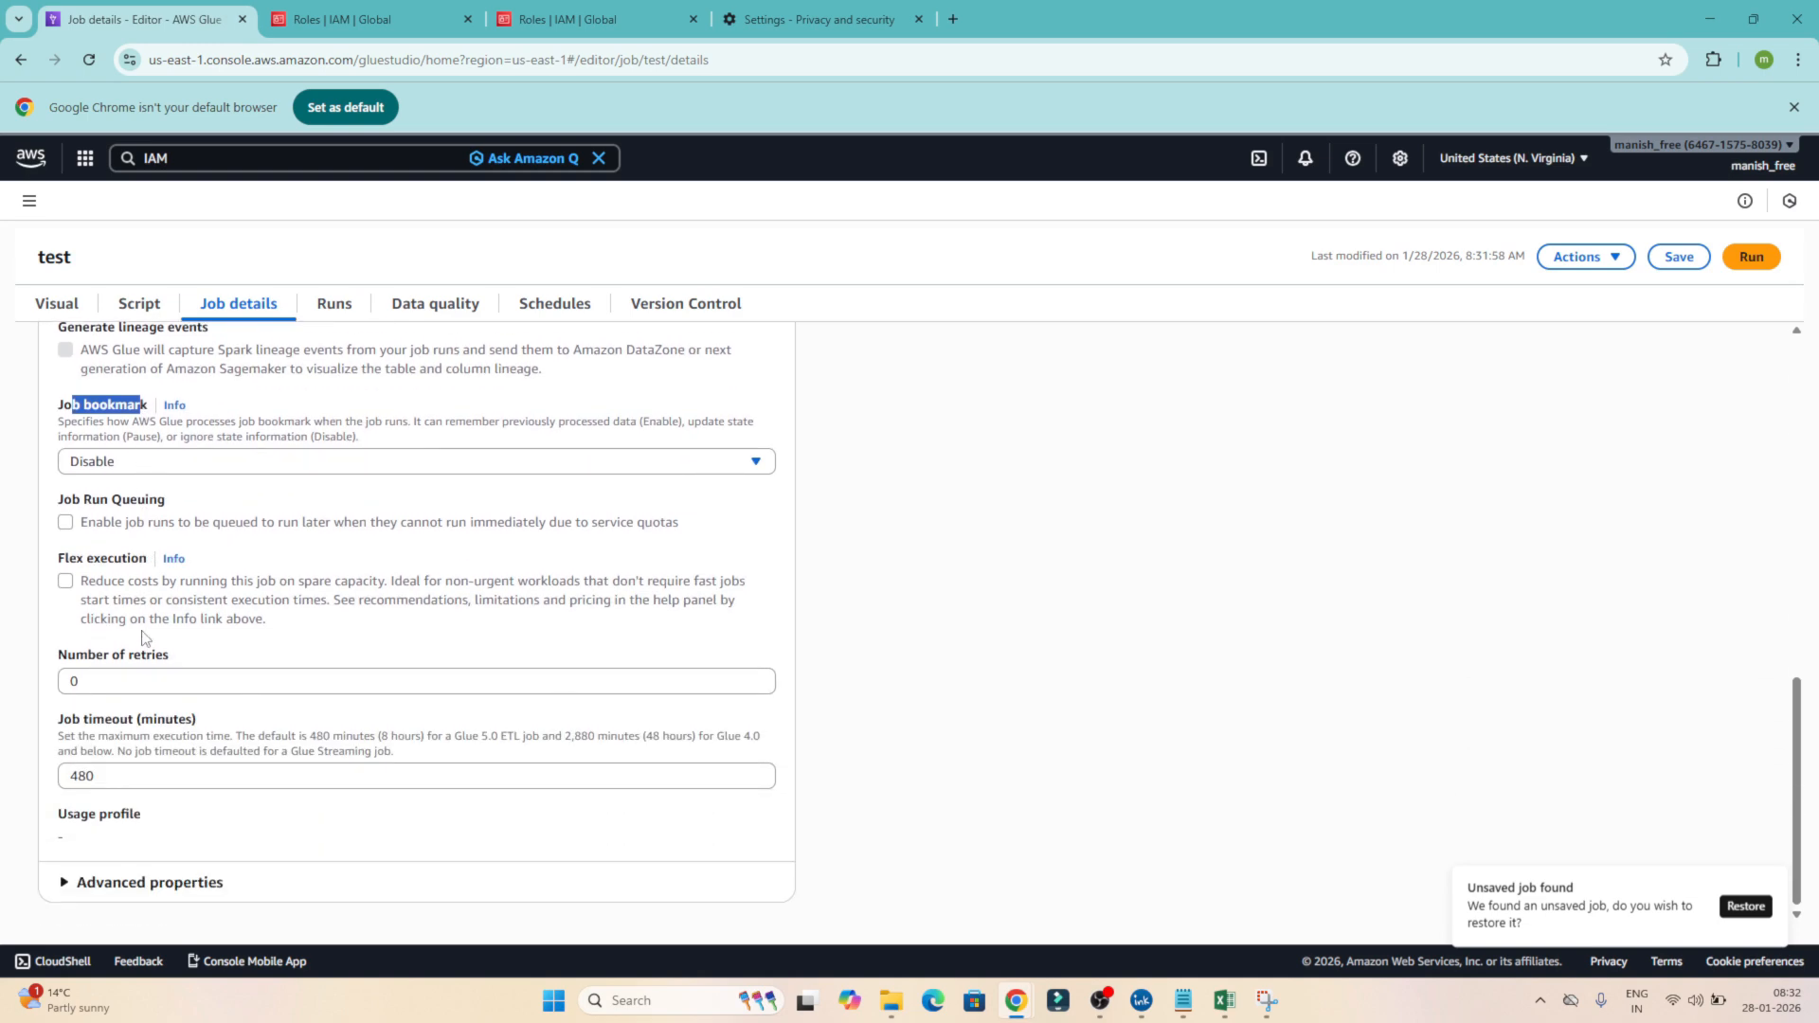
{"action": "scroll", "coordinate": [162, 753], "scroll_direction": "up", "scroll_amount": 10}
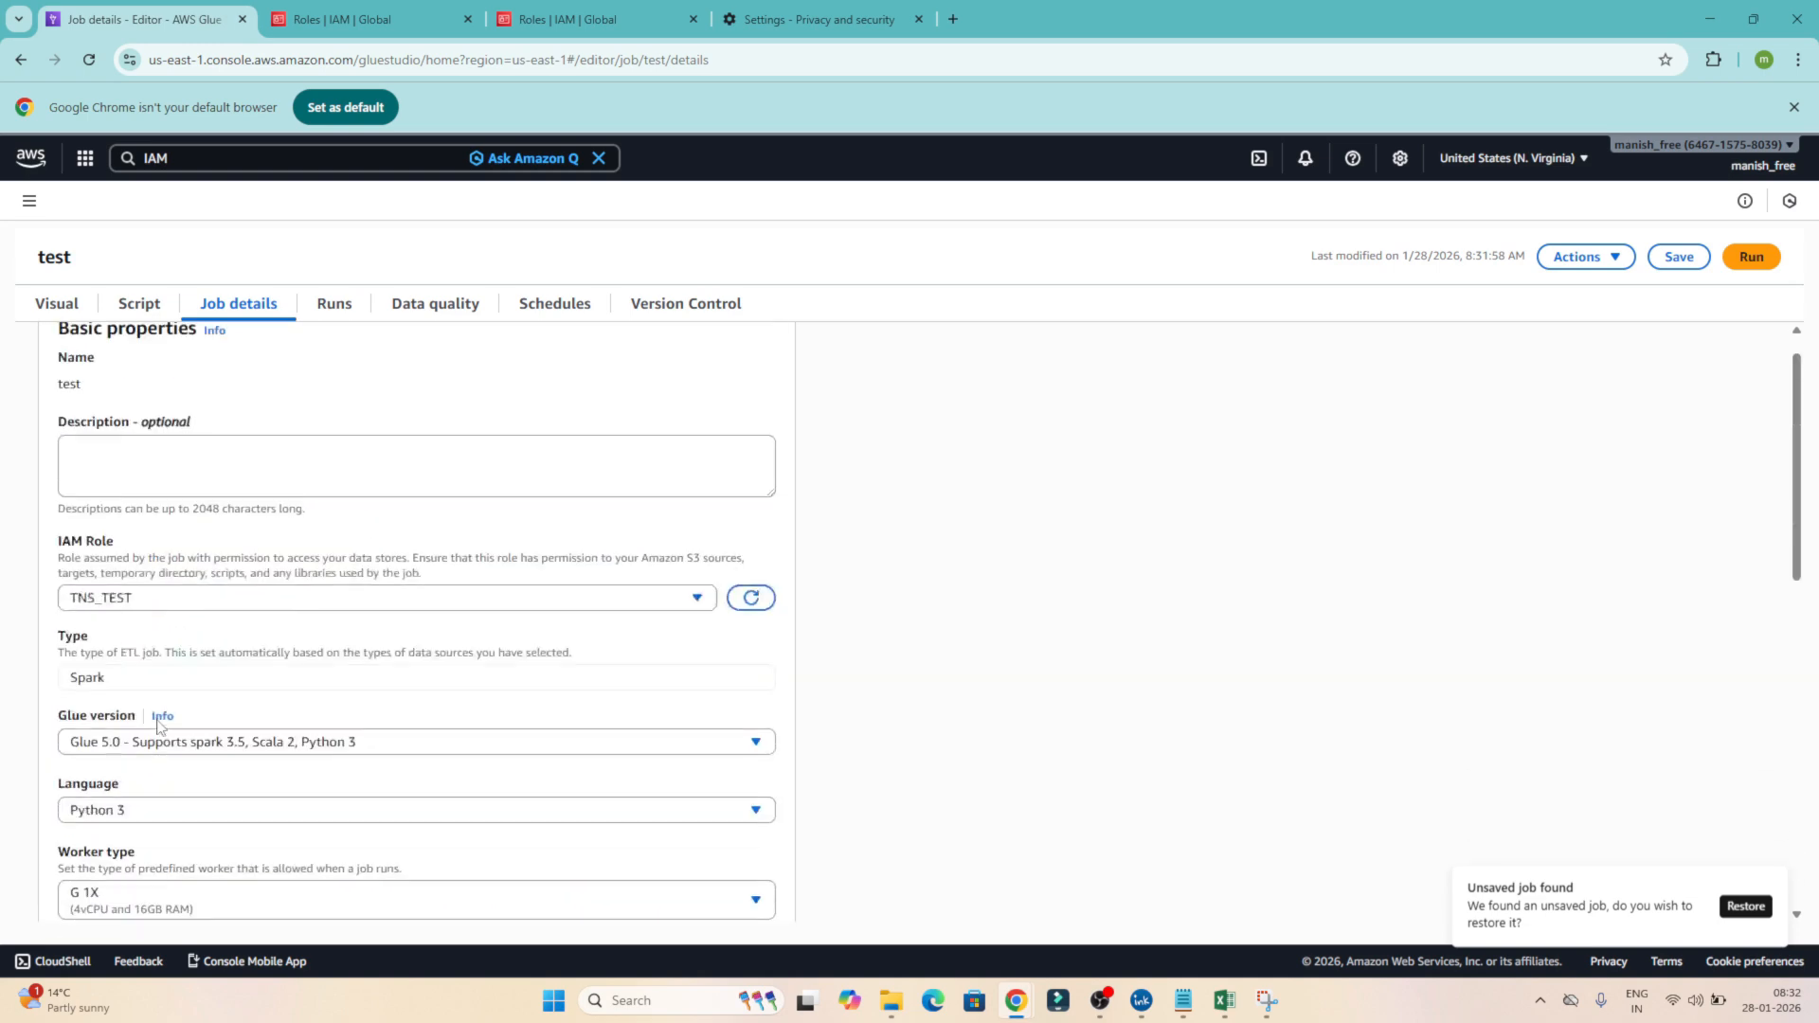
Check the job's run history, and return to the visual job graph
{"action": "left_click", "coordinate": [333, 311]}
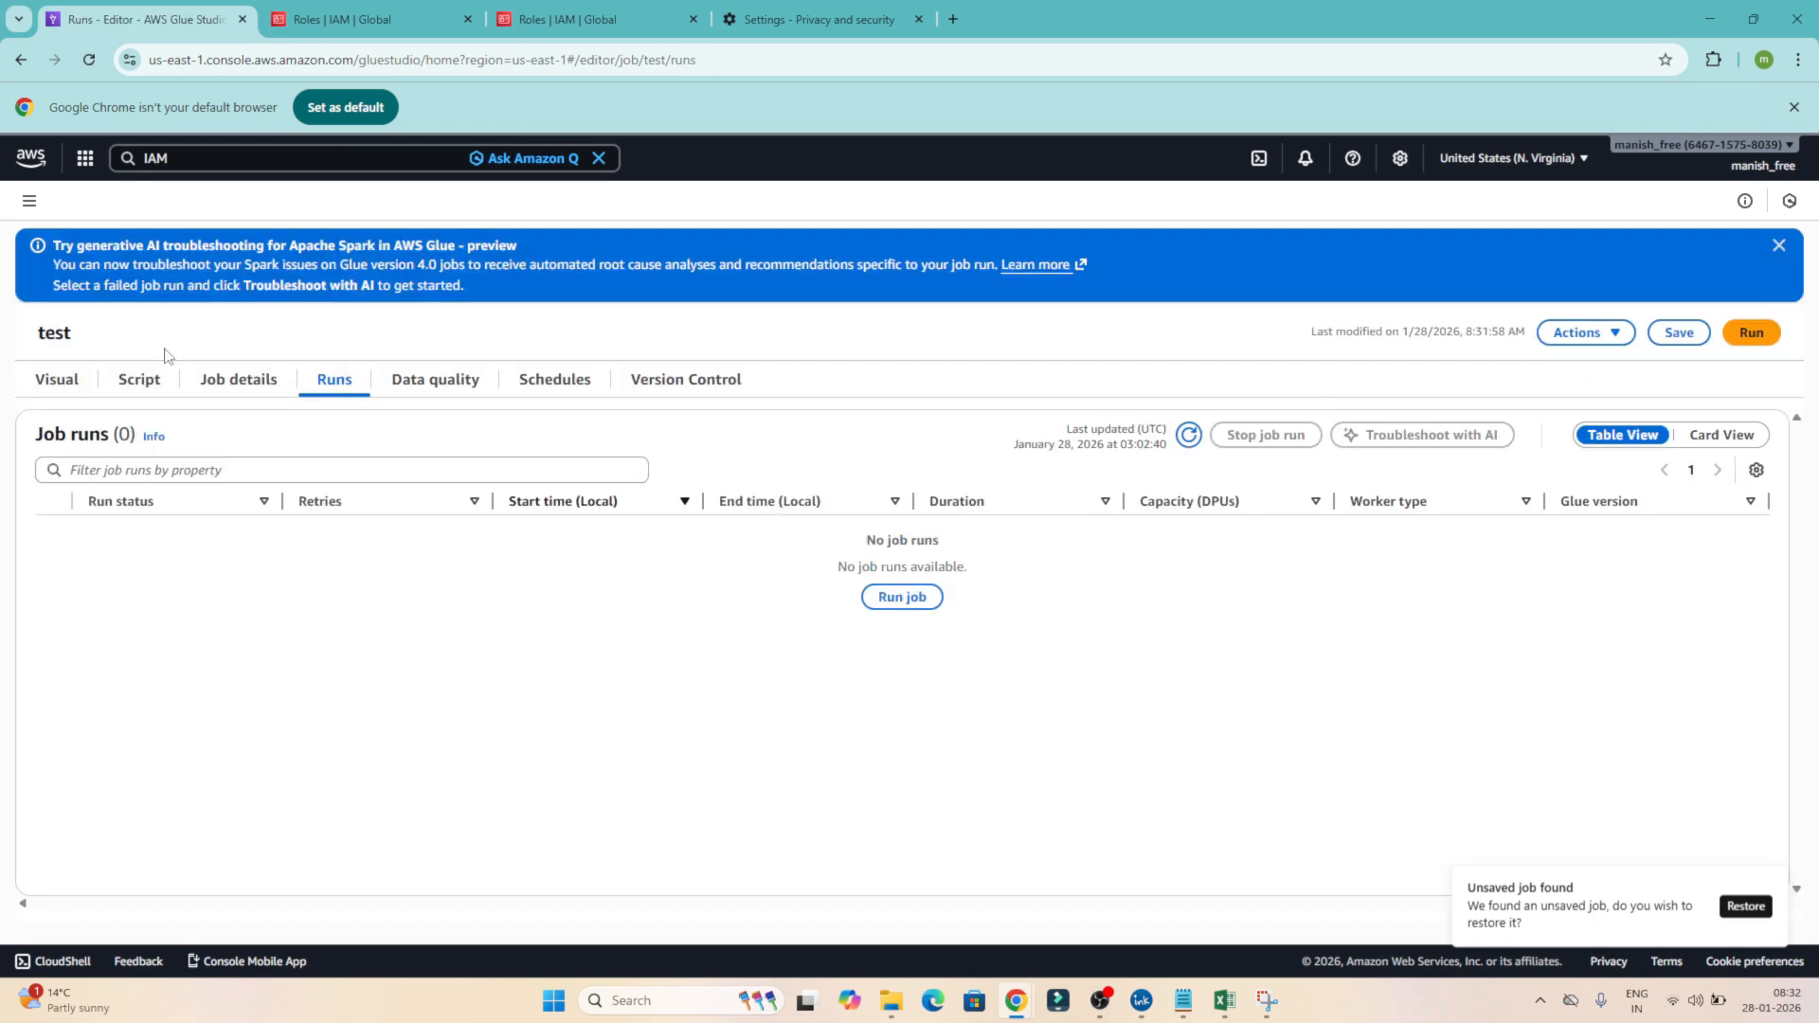
{"action": "left_click", "coordinate": [62, 387]}
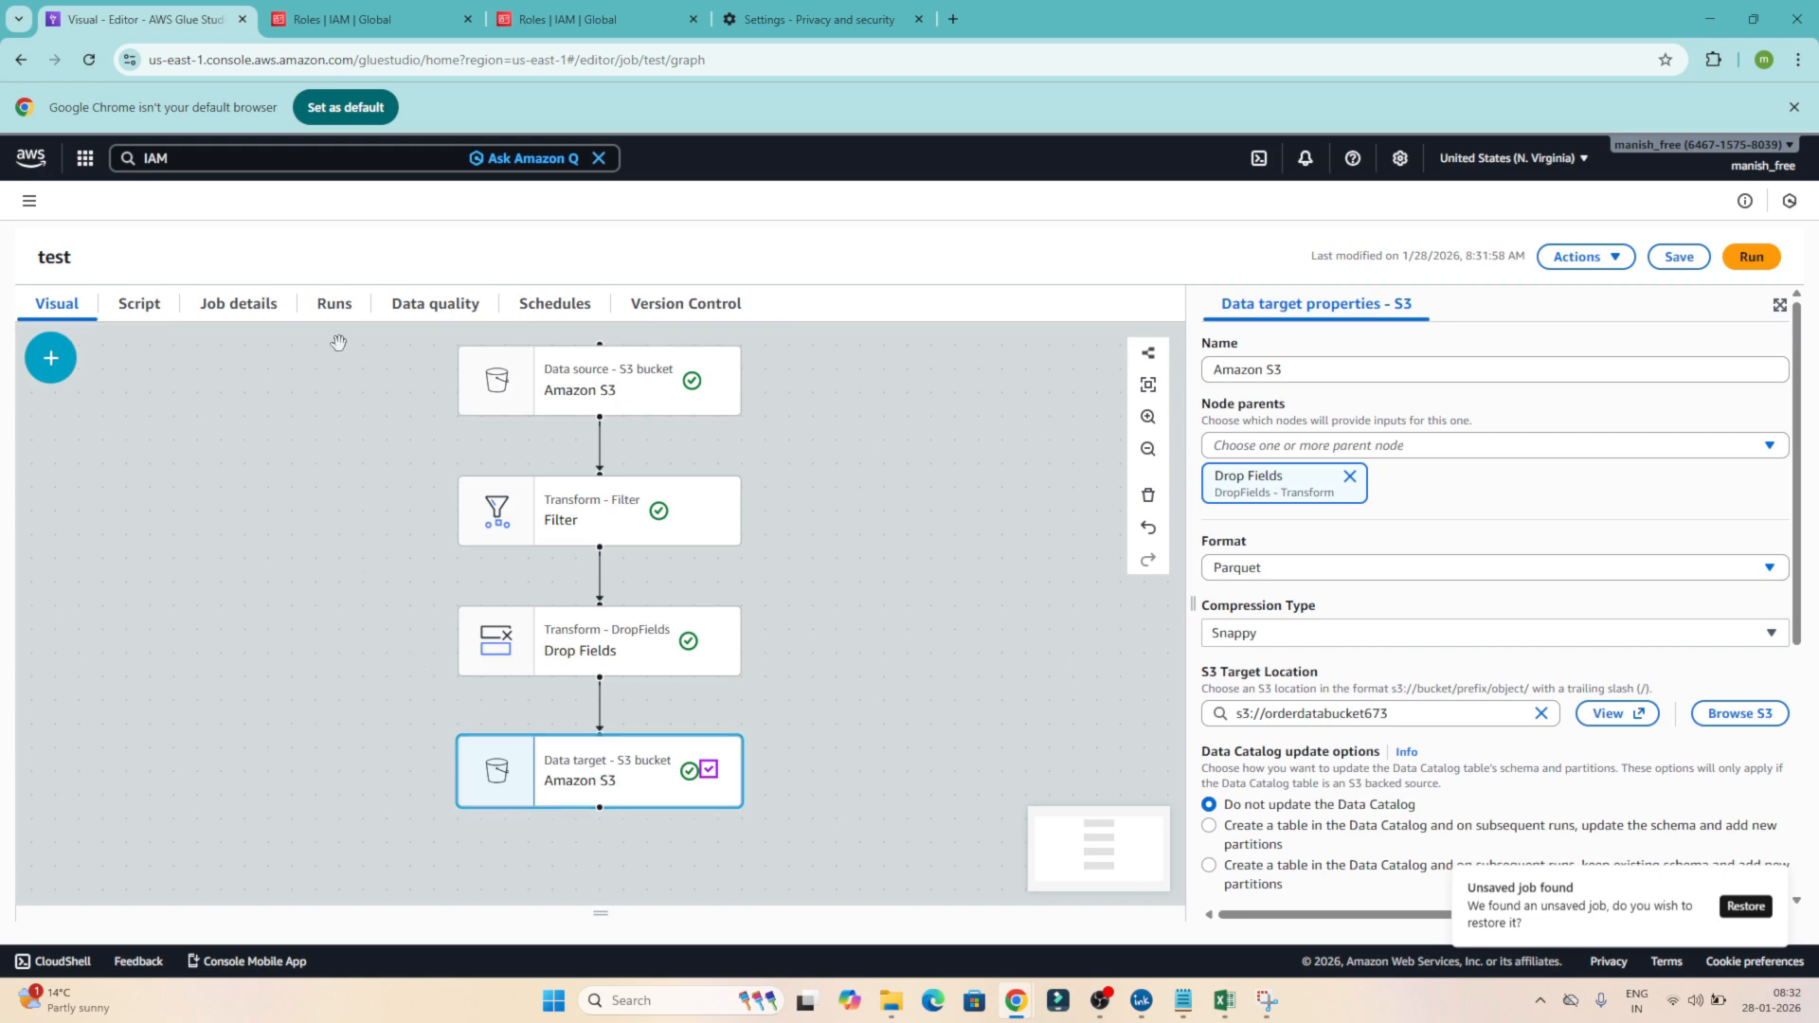
{"action": "left_click", "coordinate": [339, 310]}
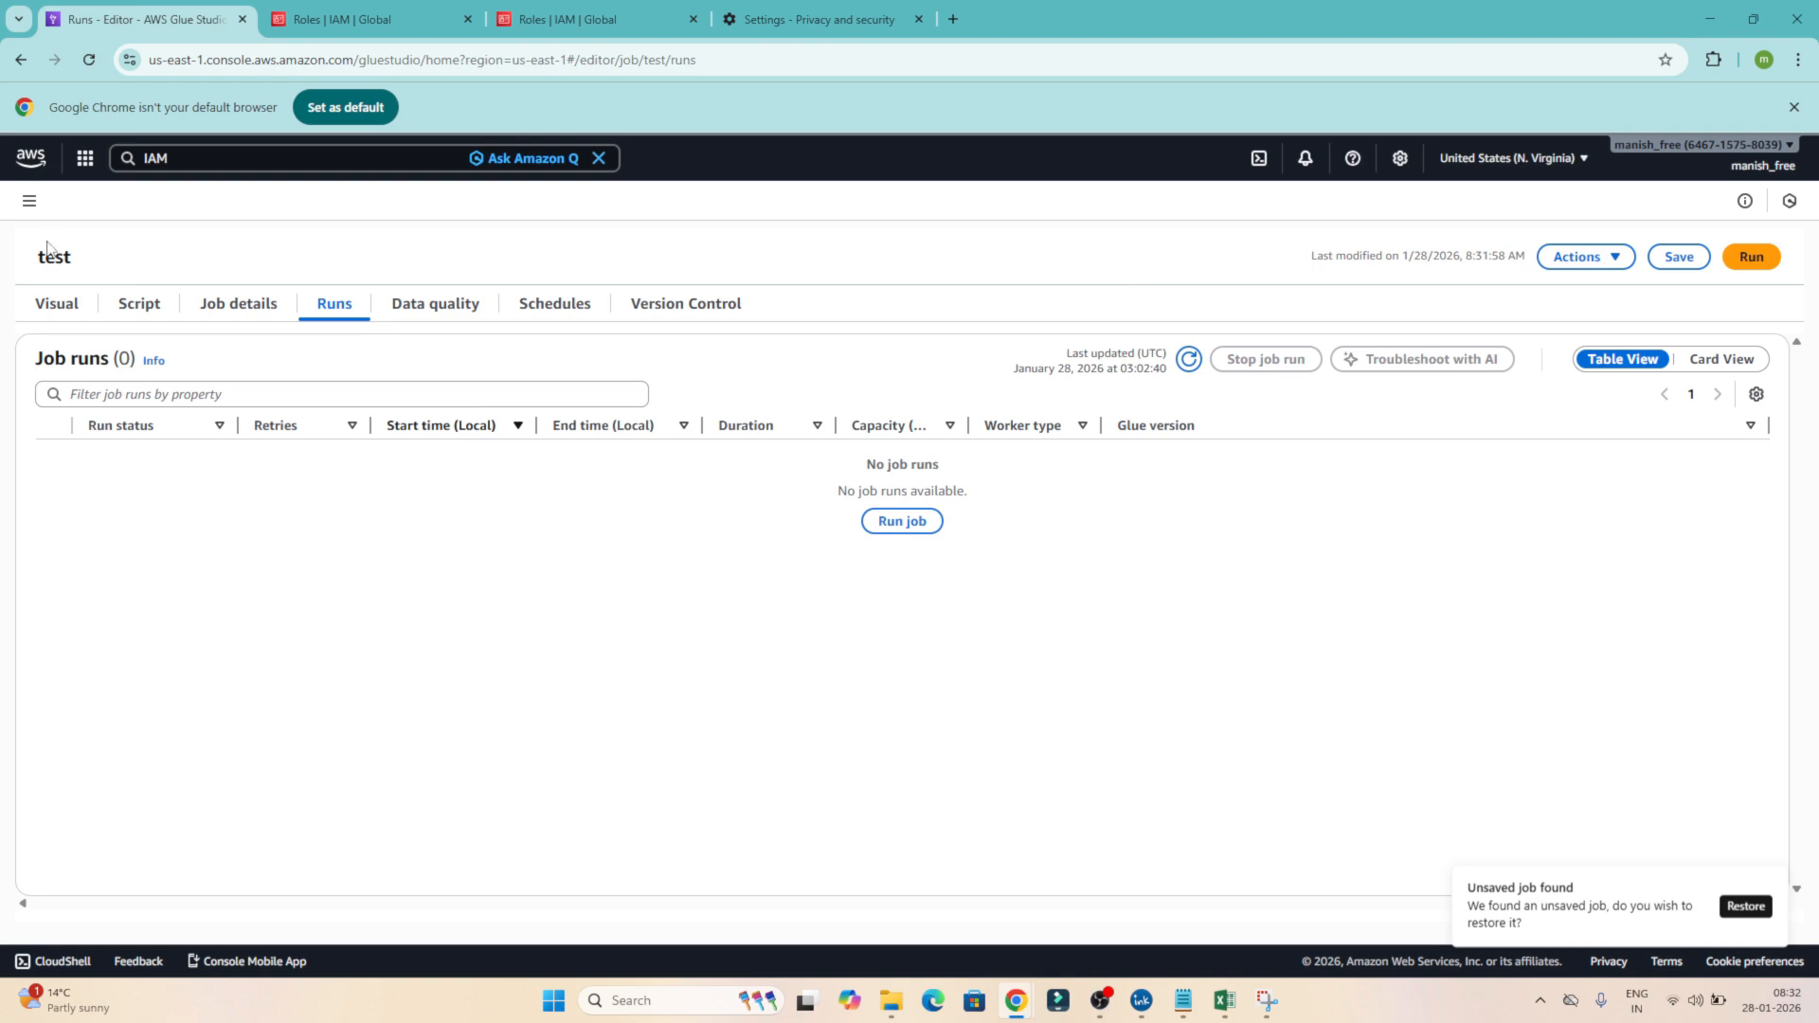
{"action": "left_click", "coordinate": [53, 309]}
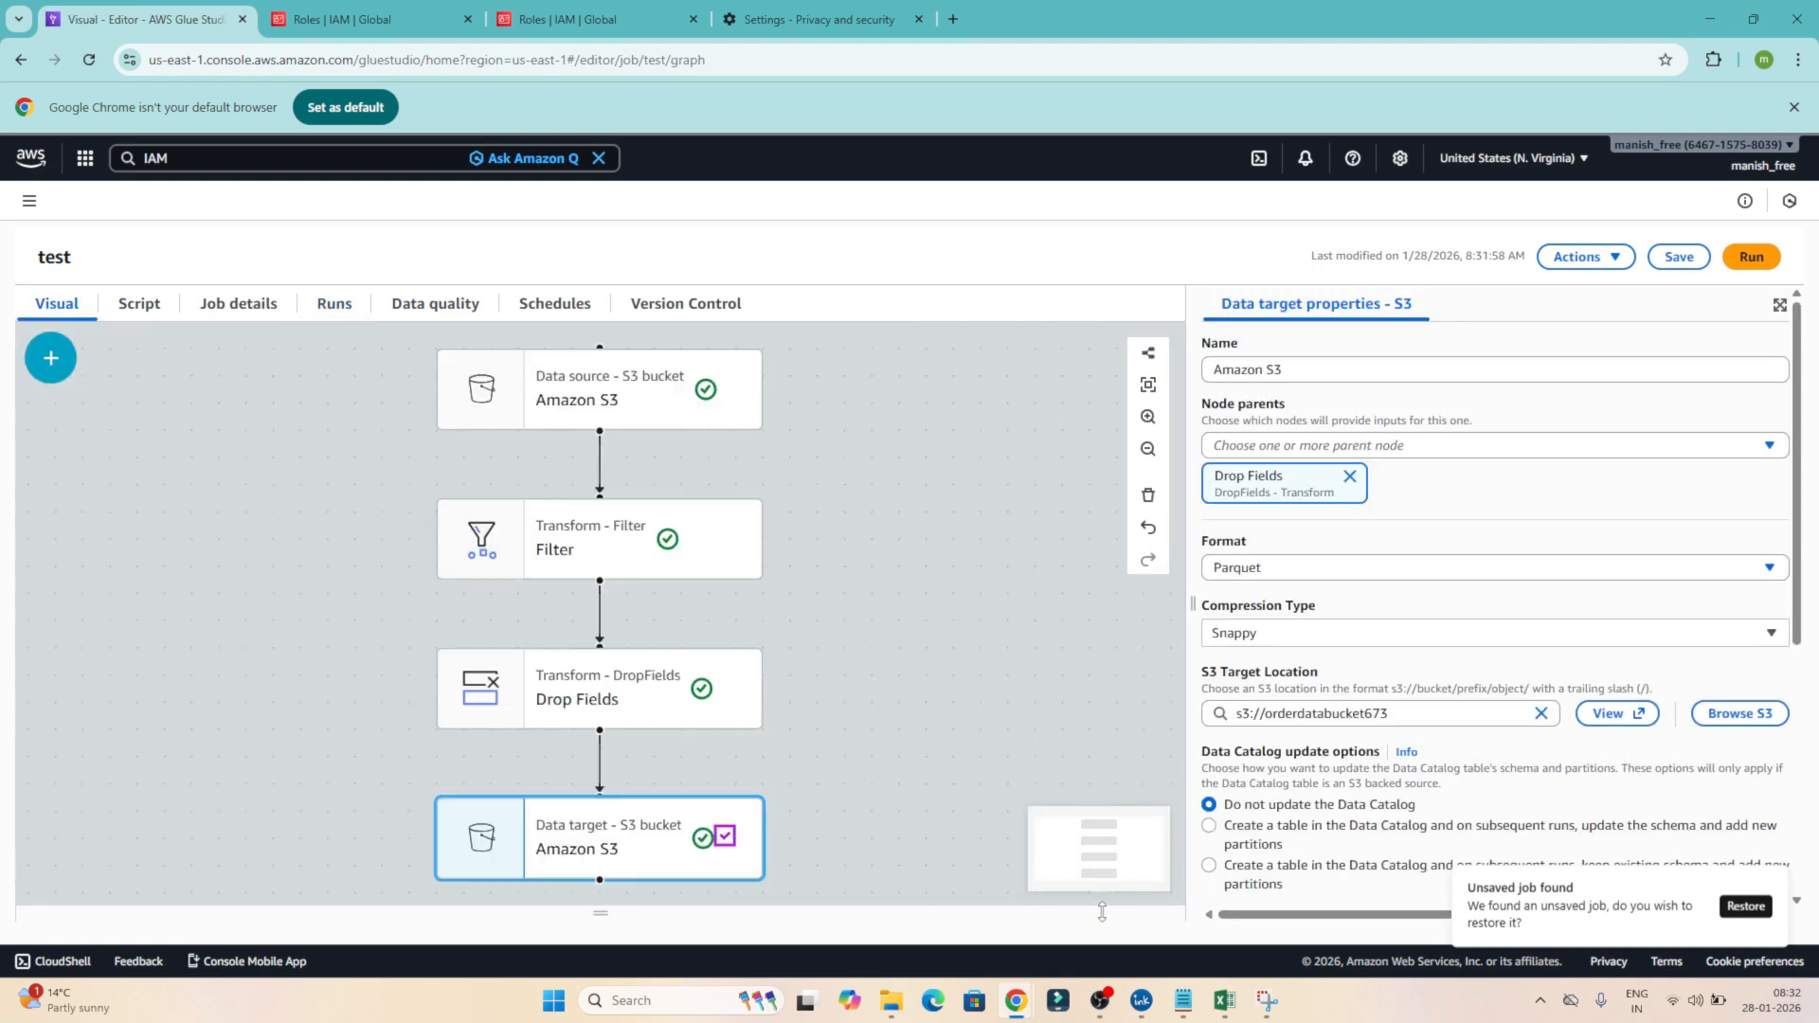